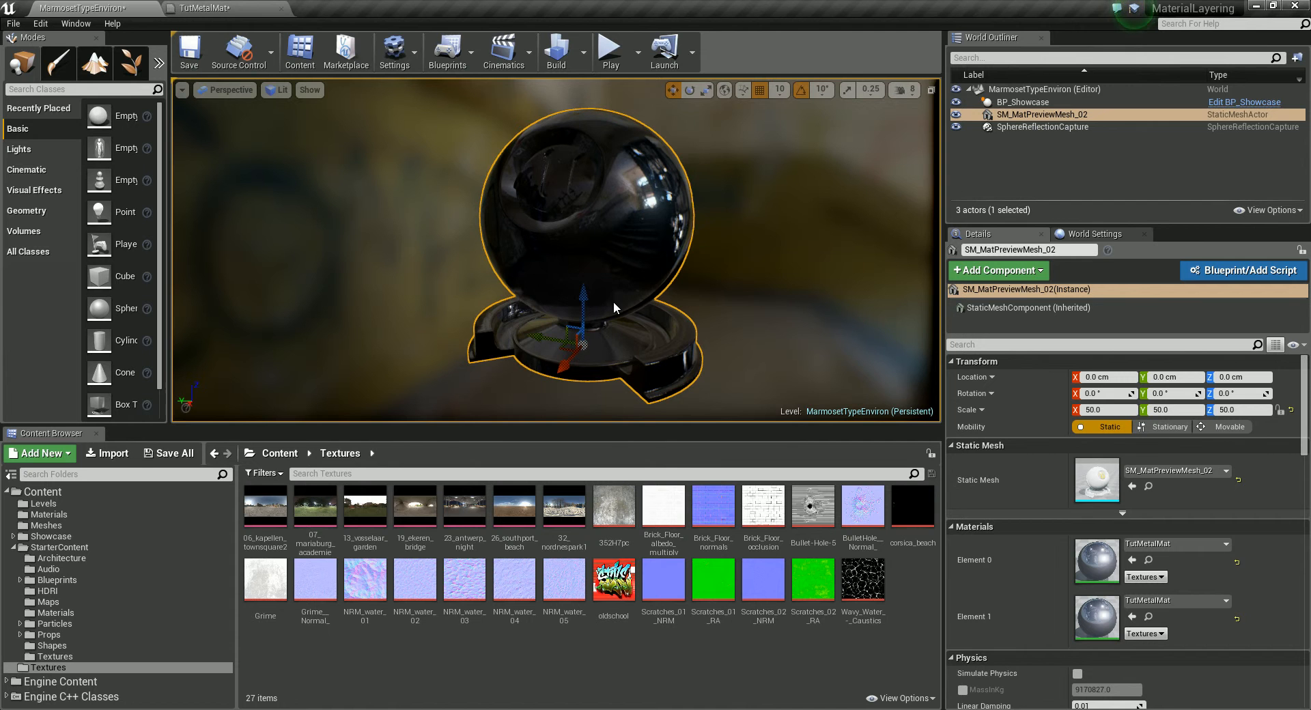
Switch to the TutMetalMat material graph and stop previewing the Lerp node that feeds the Metal On switch.
left_click(205, 8)
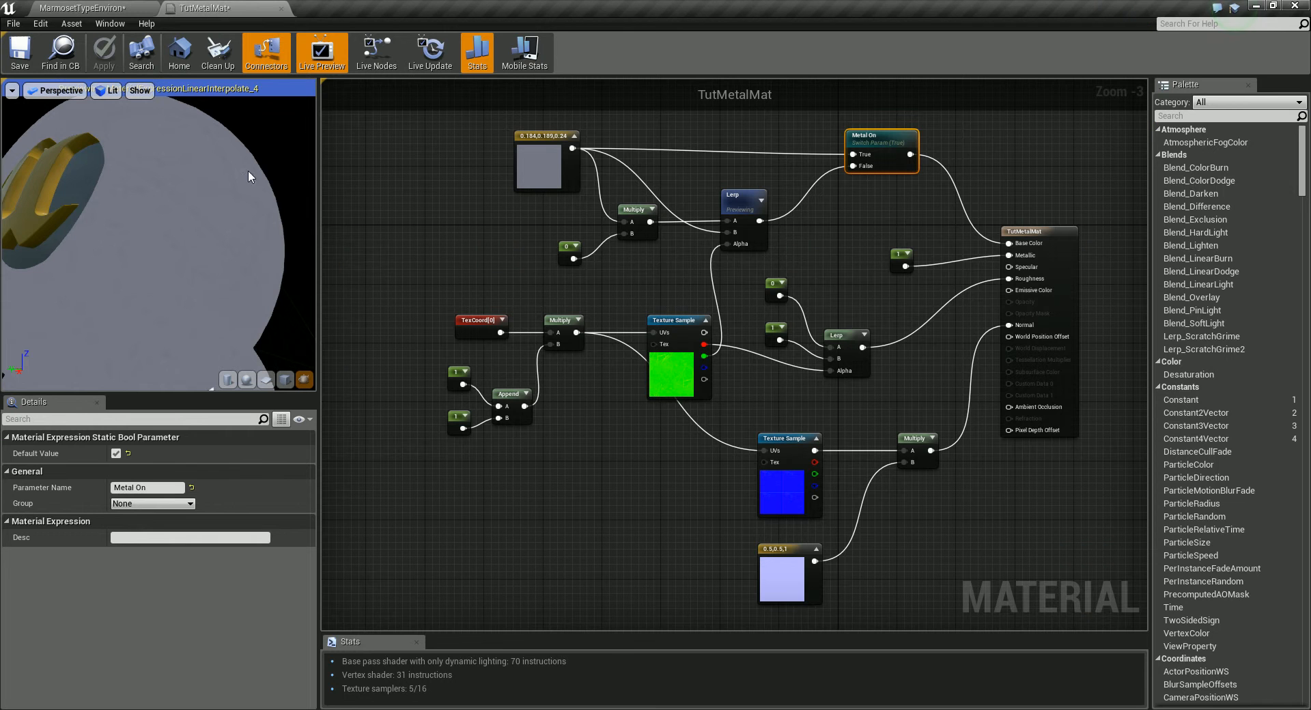
left_click_drag(166, 299, 212, 319)
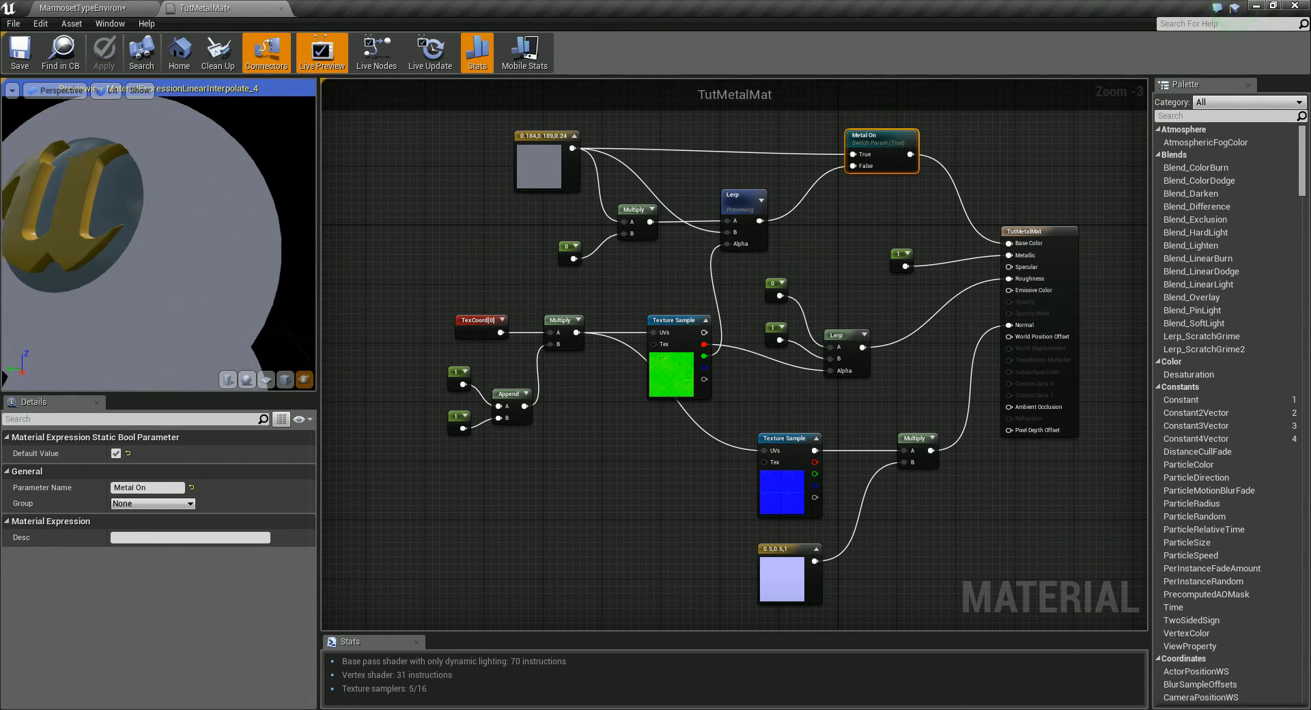
scroll(212, 319, "down", 6)
middle_click_drag(185, 301, 210, 301)
scroll(187, 301, "up", 1)
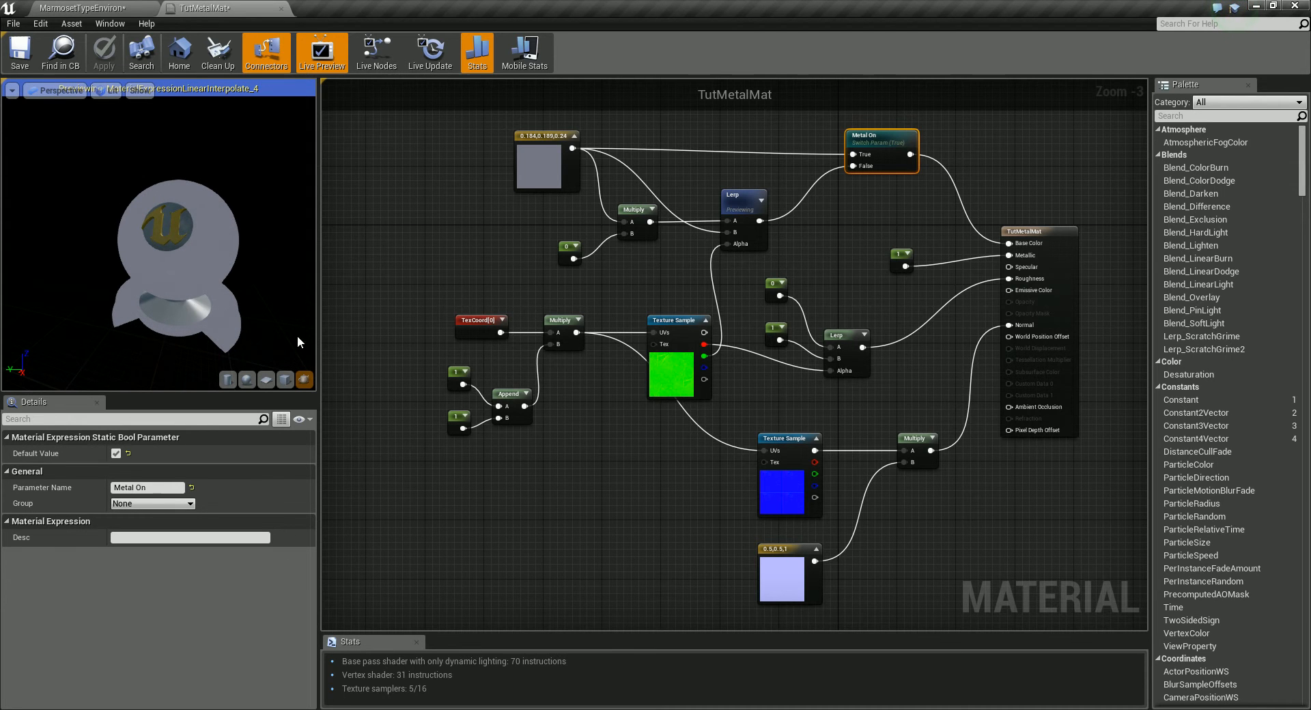
right_click(743, 199)
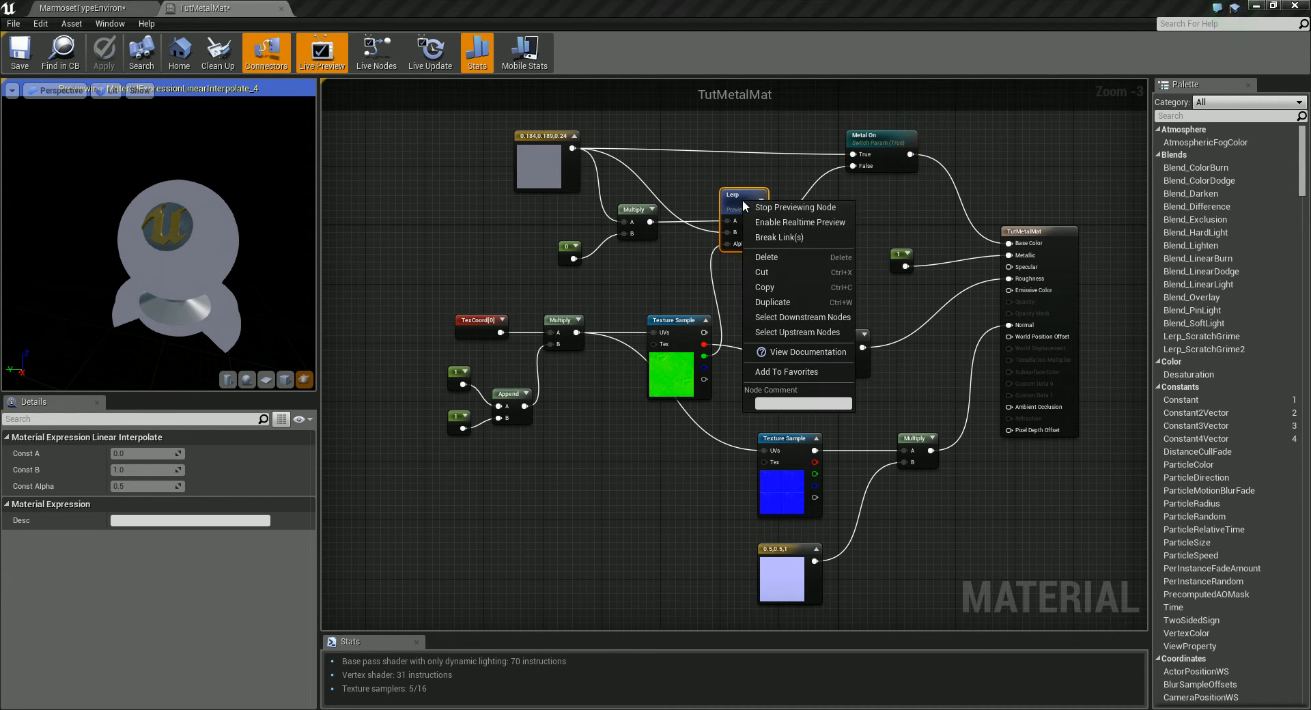
left_click(765, 205)
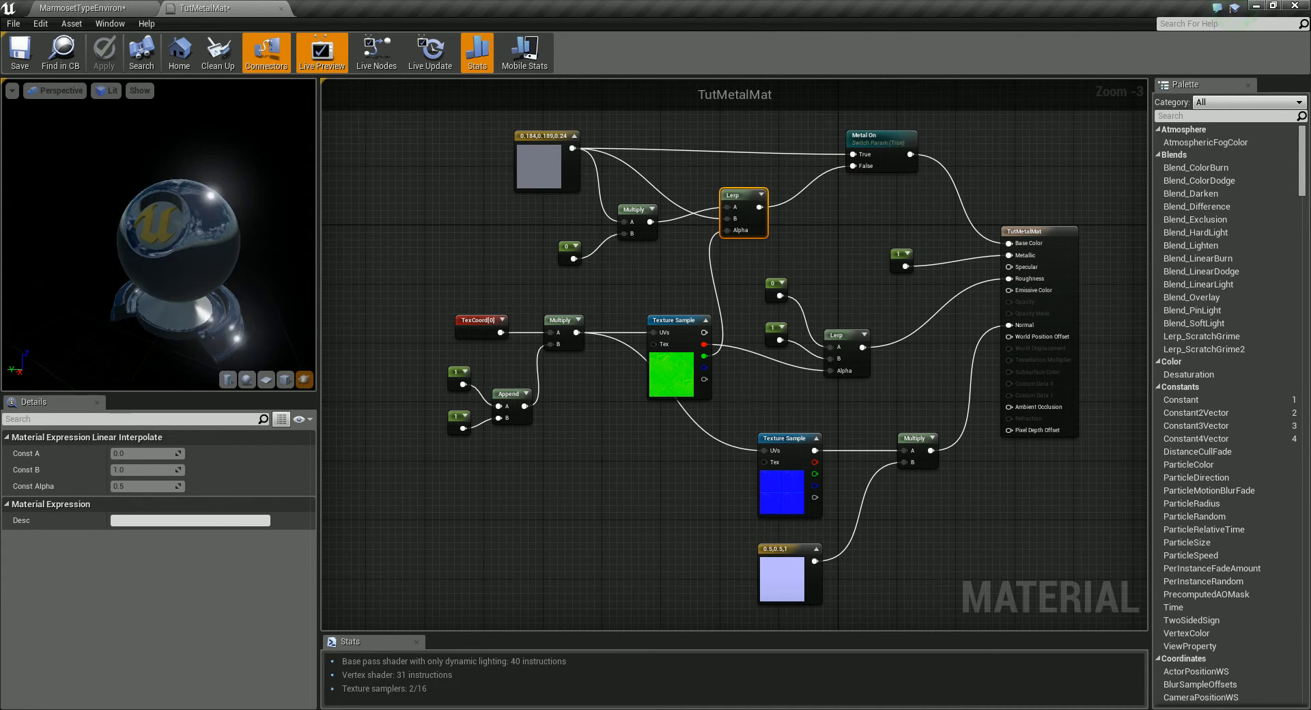
mouse_move(210, 261)
left_mouse_down()
mouse_move(191, 246)
mouse_move(214, 262)
mouse_move(162, 252)
mouse_move(191, 254)
left_mouse_up()
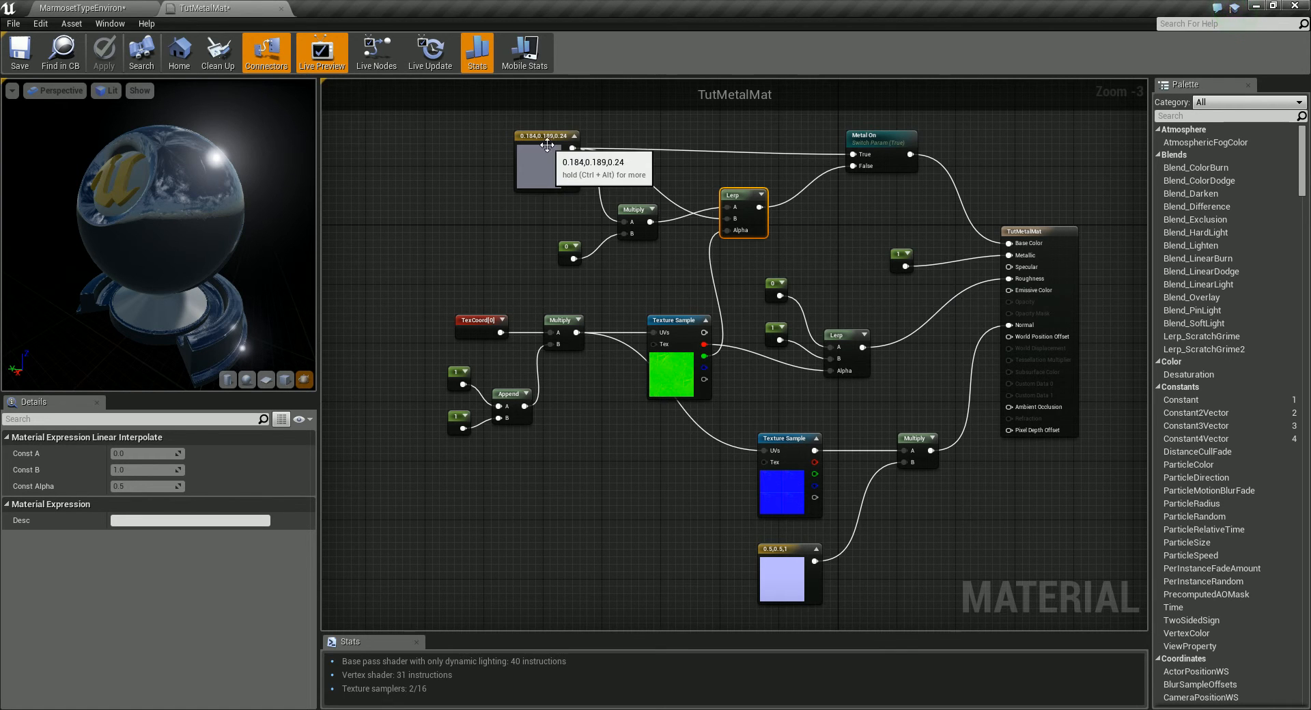
Shift the base colour constant and the 0 constant feeding the upper Multiply slightly left in the graph.
left_click_drag(554, 140, 546, 140)
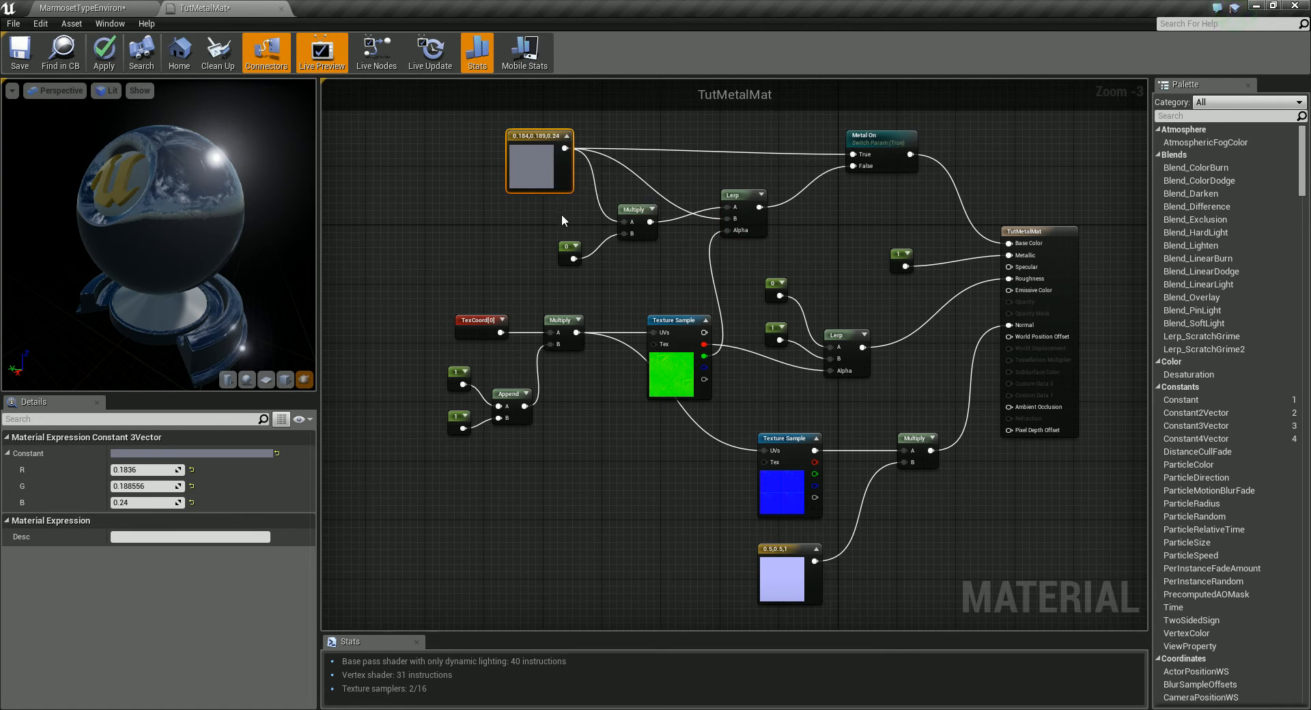
left_click_drag(568, 251, 560, 243)
left_click(510, 222)
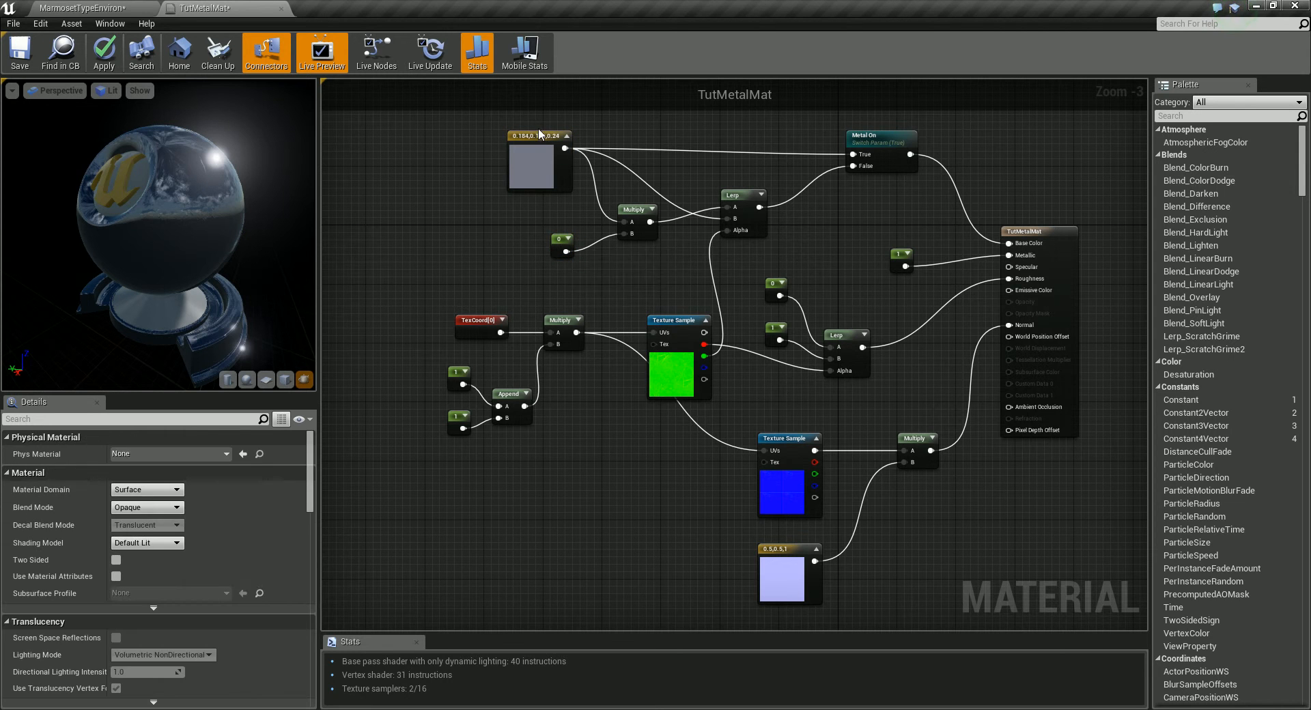
Convert the 0.184, 0.189, 0.24 colour constant to a vector parameter, shifting its node left to make room.
left_click(527, 145)
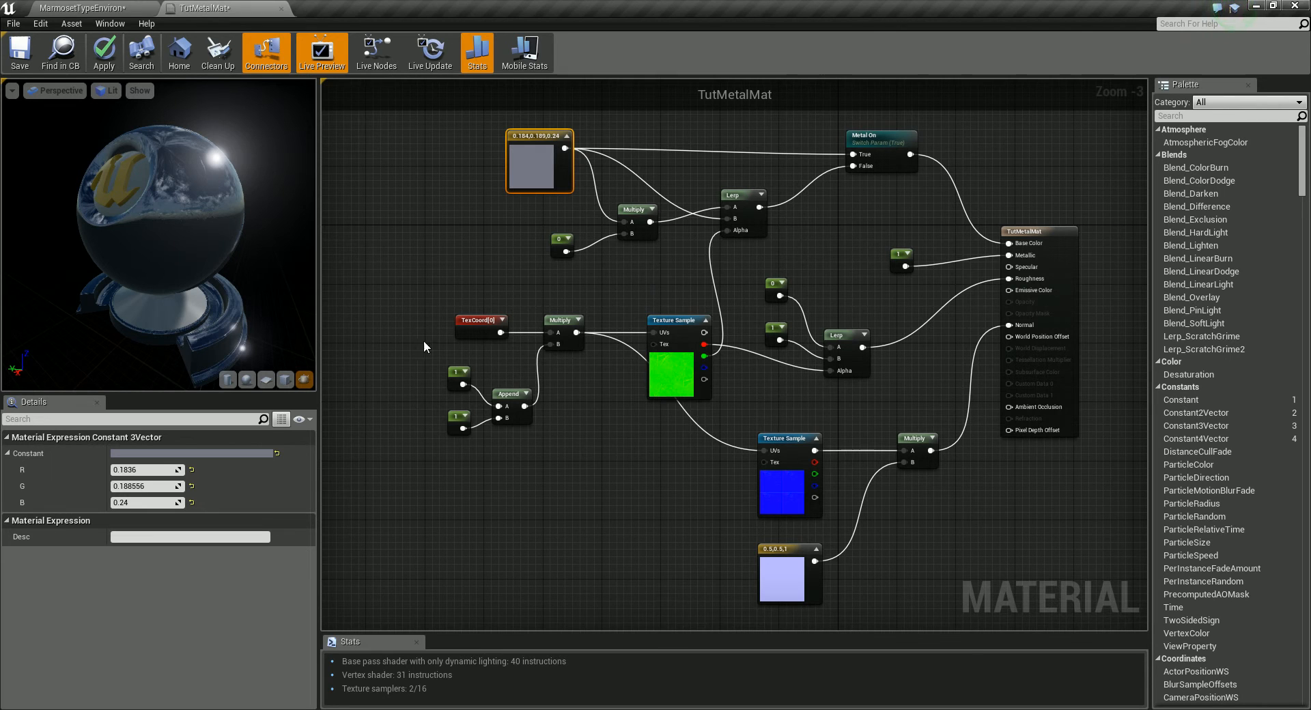
left_click_drag(533, 135, 519, 131)
right_click(534, 138)
left_click(570, 144)
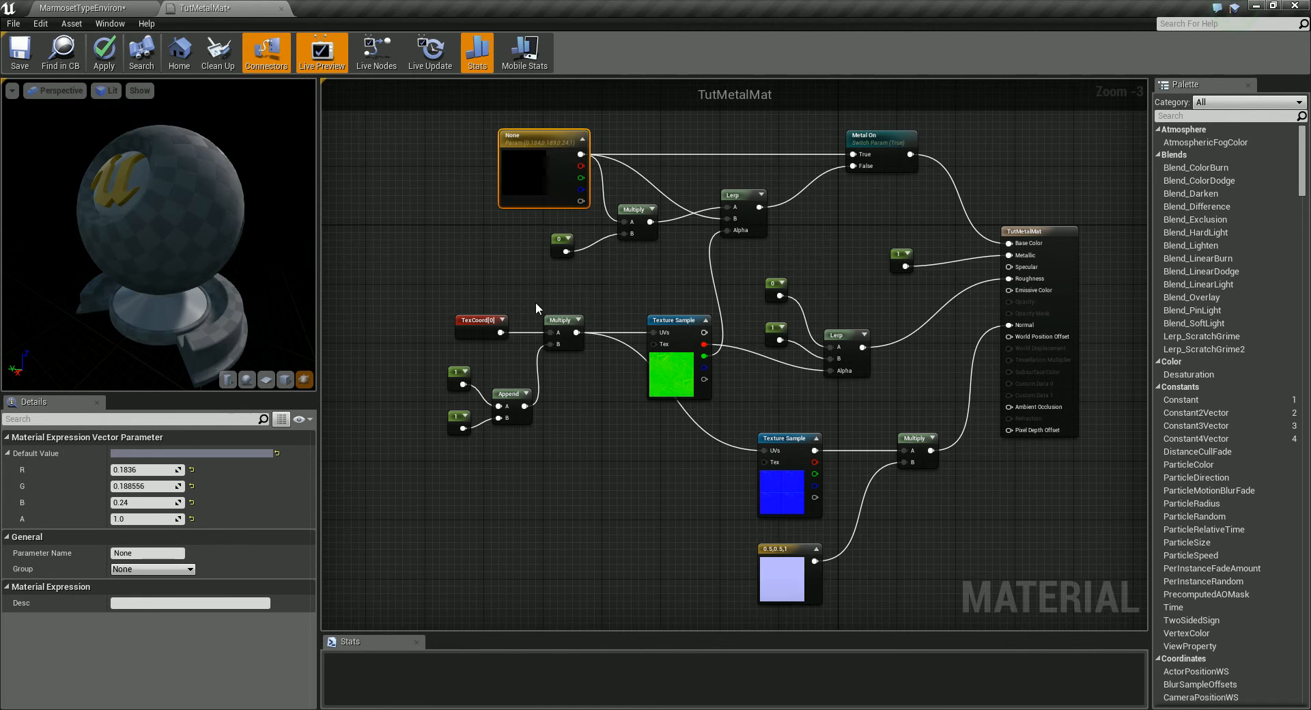
left_click_drag(549, 143, 533, 143)
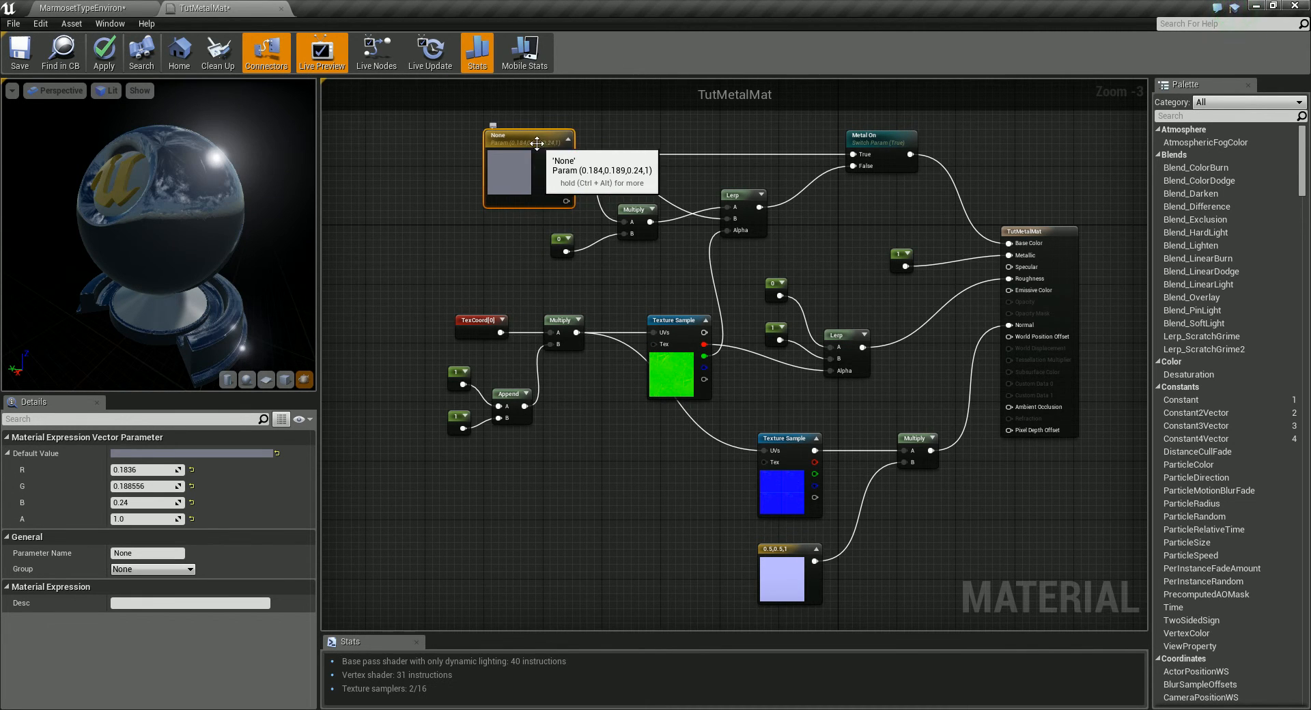
Name the new vector parameter Base Colour and assign it to a new group called Main.
left_click(141, 554)
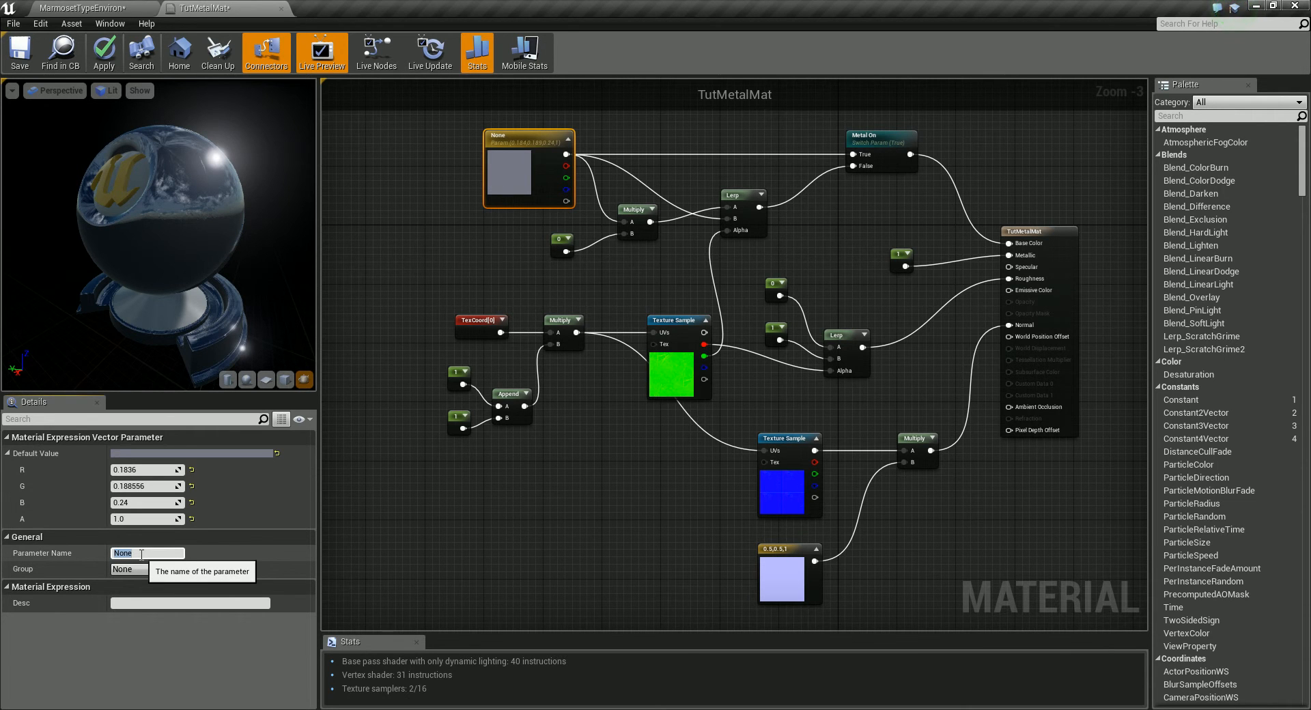
type("Base Colour")
key("Return")
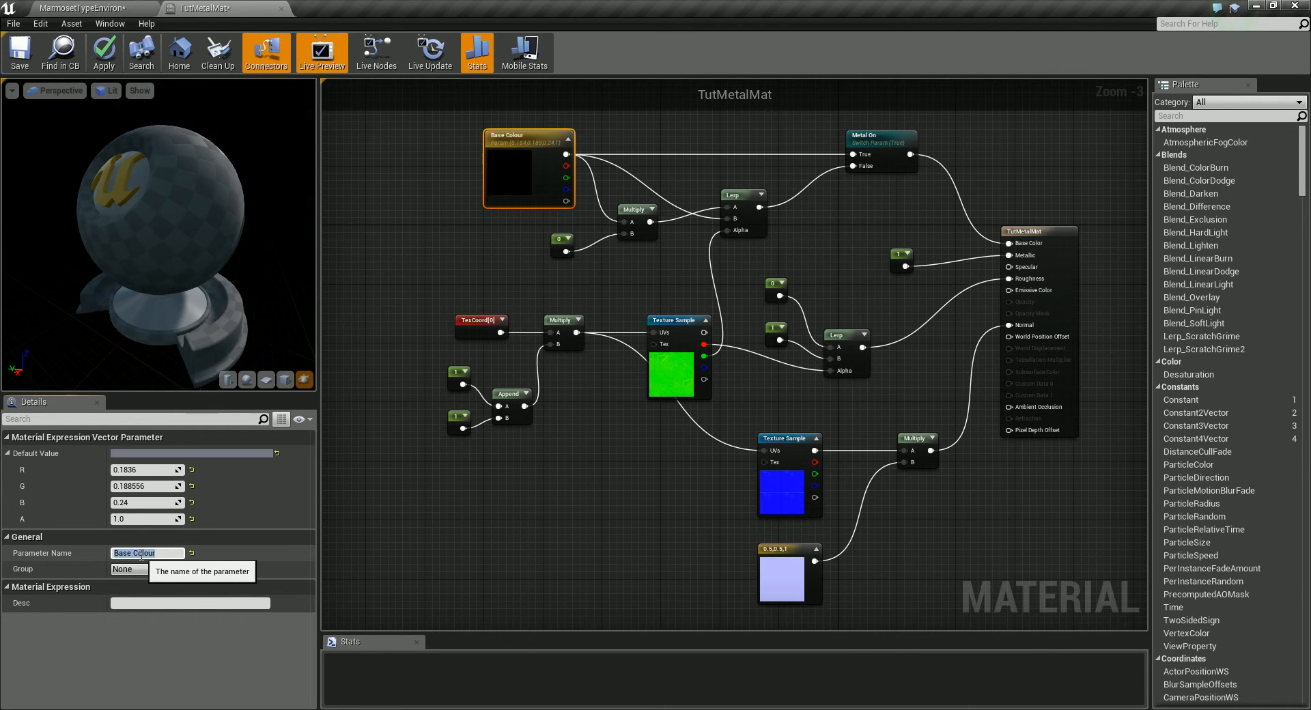
left_click(190, 569)
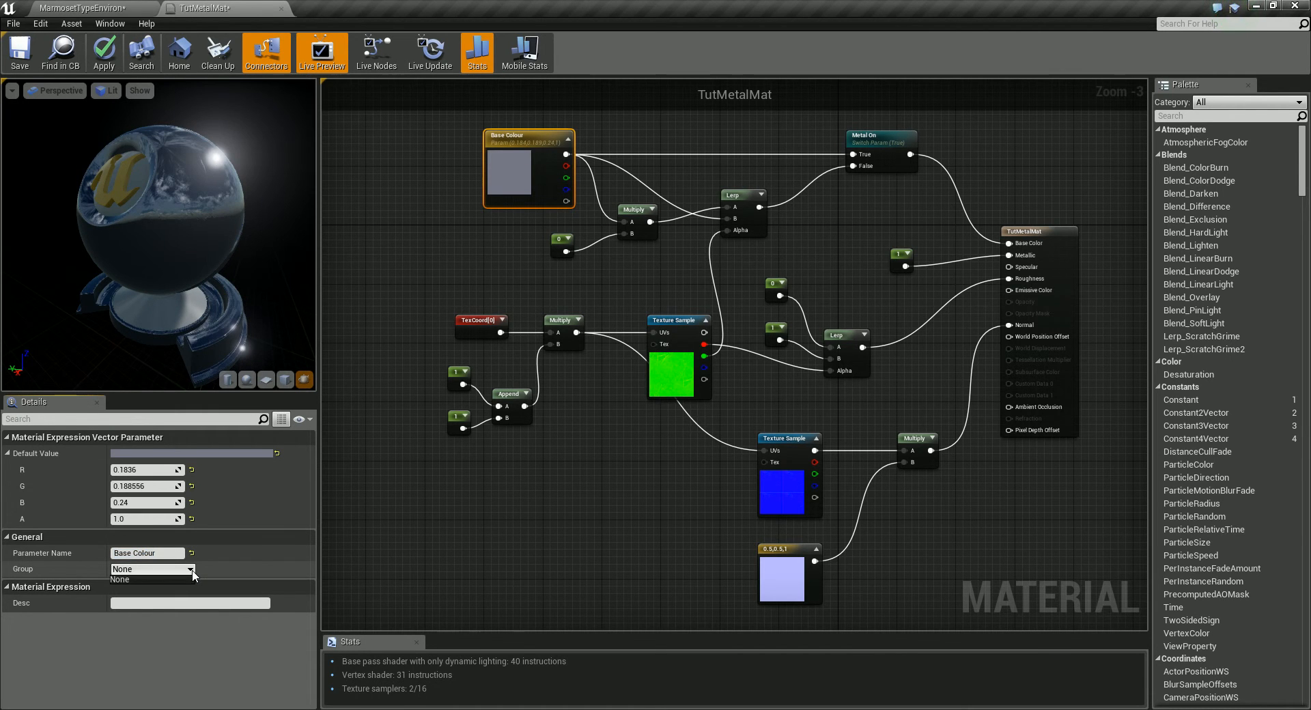
left_click(159, 570)
key("Return")
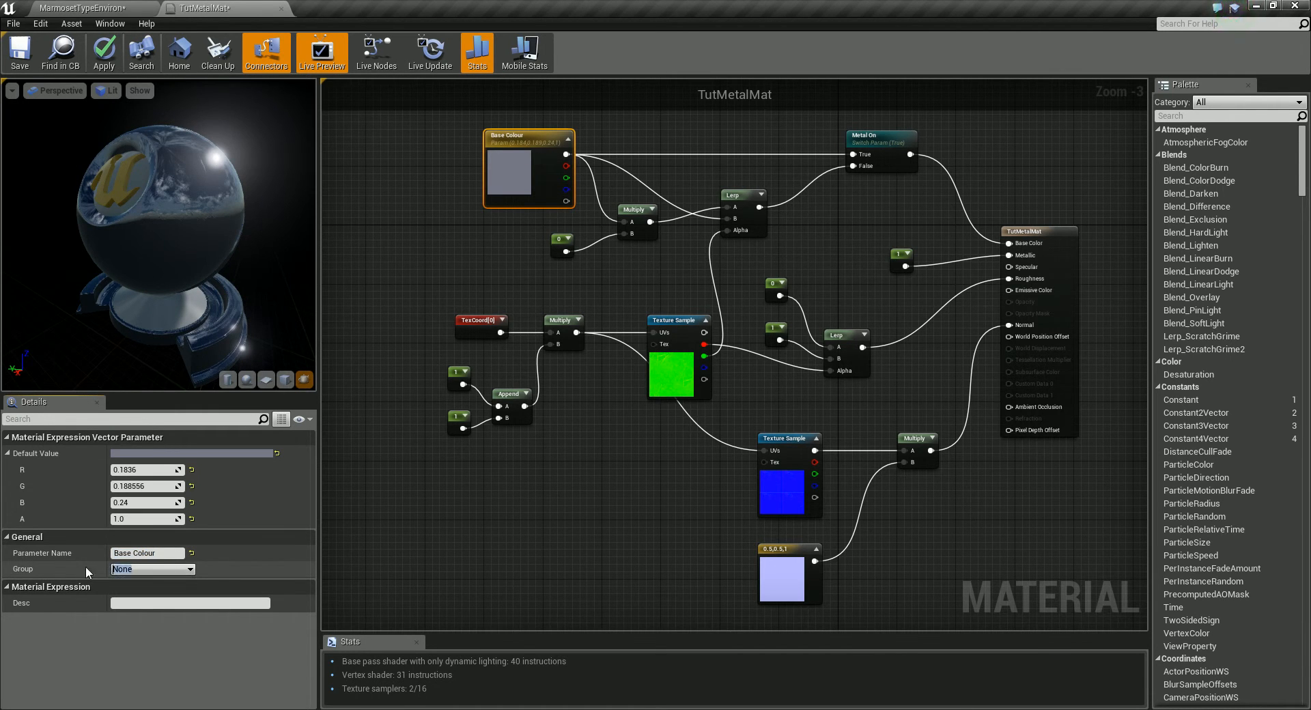
type("Main")
key("Return")
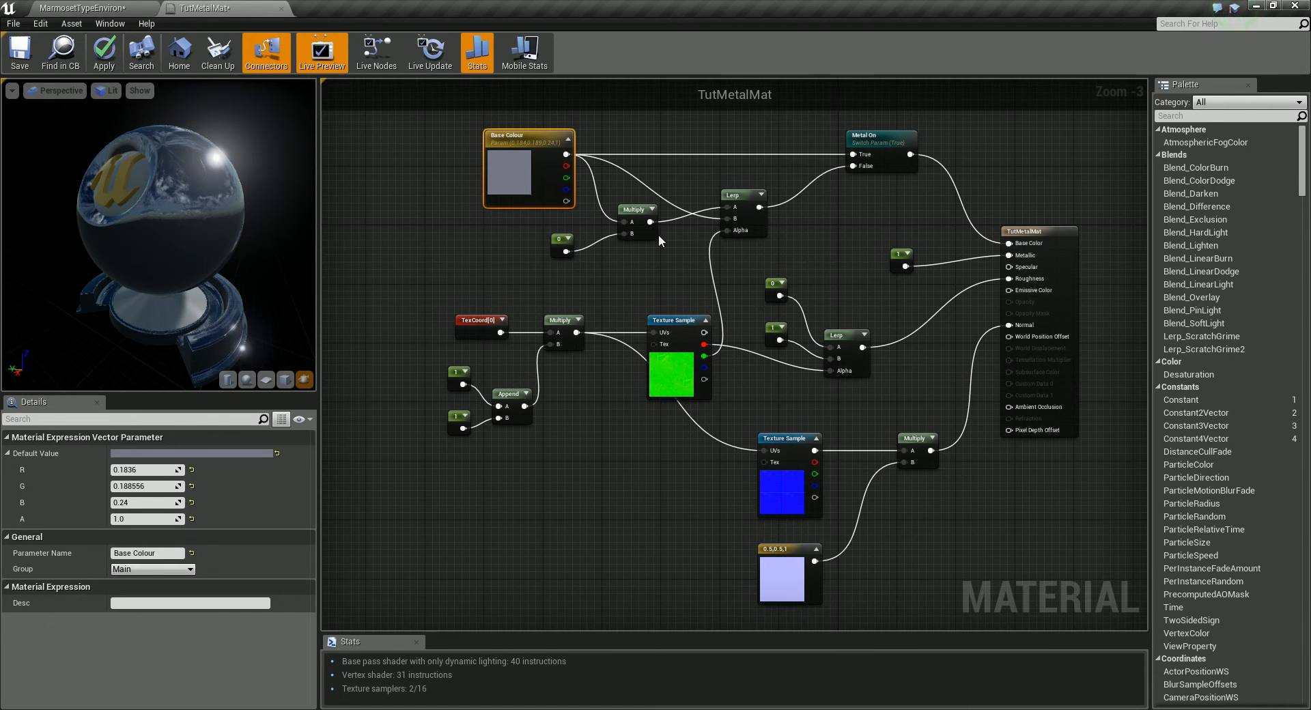
Convert the 0 constant feeding the upper Multiply's B input to a scalar parameter and shift it left.
left_click(554, 240)
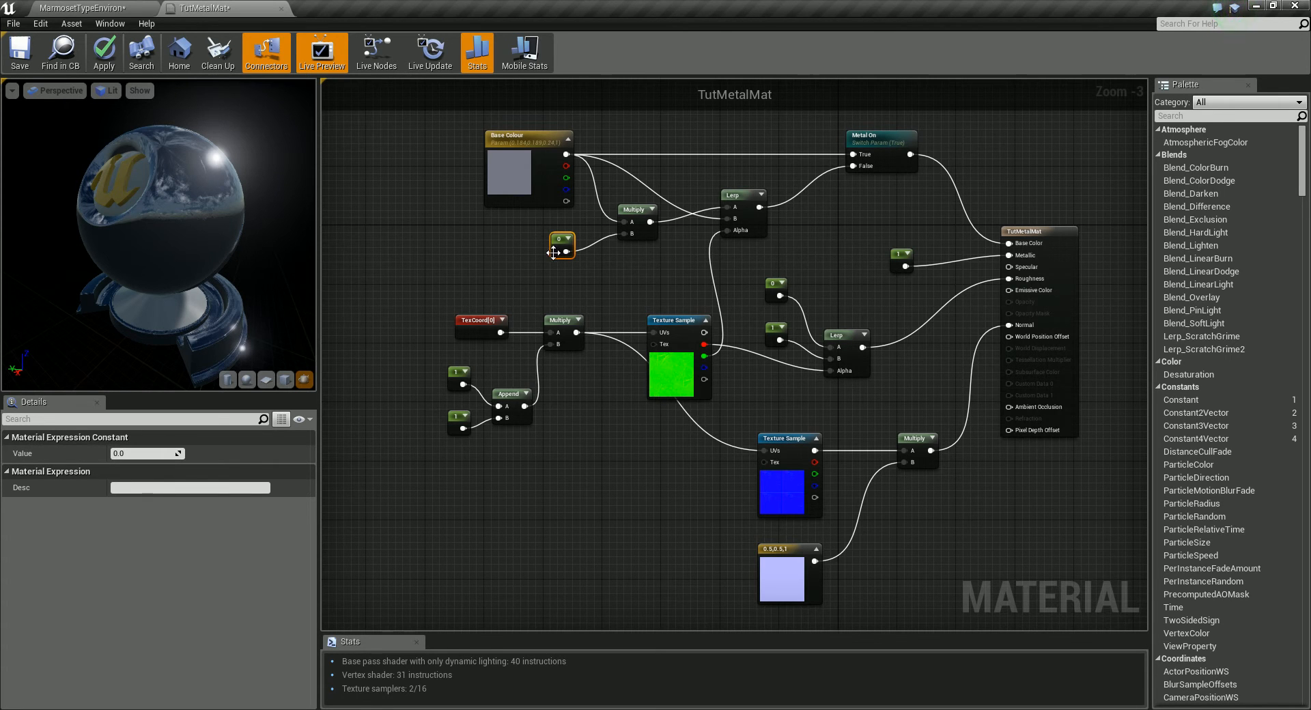
right_click(560, 243)
left_click(577, 245)
left_click_drag(577, 245, 555, 246)
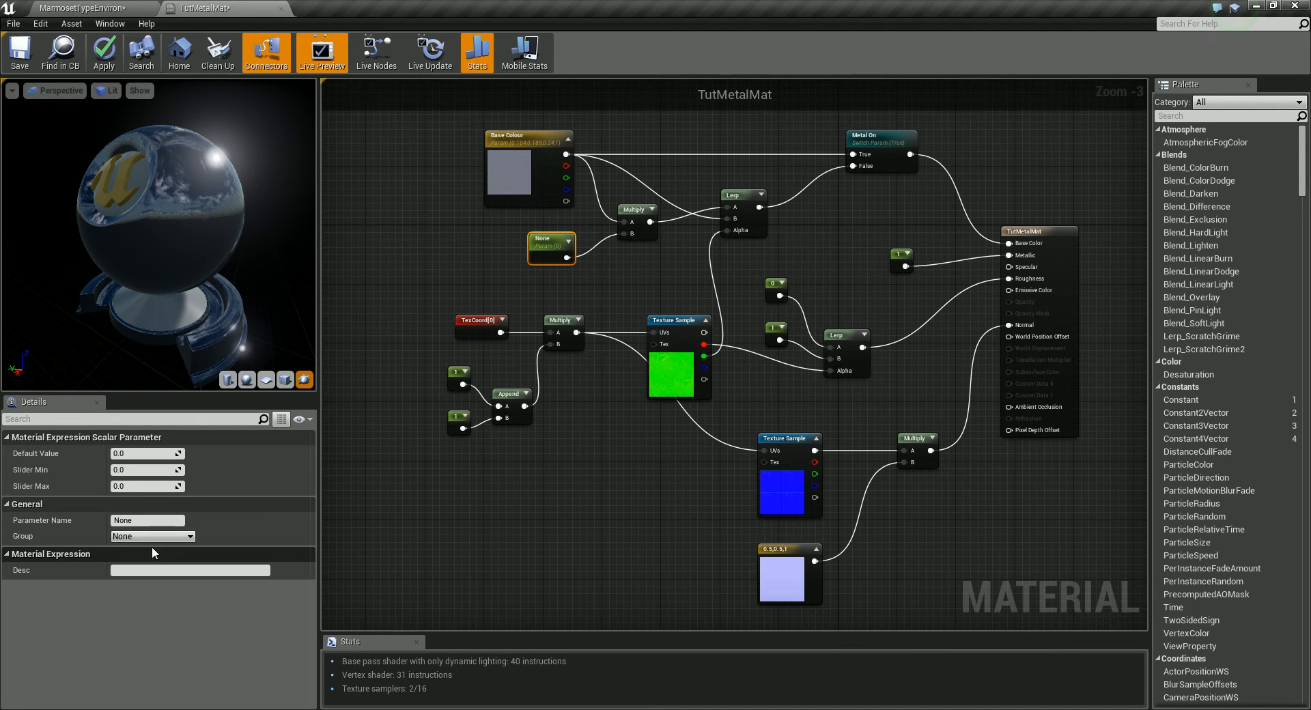
Name the Multiply's scalar parameter Scratch Colour and assign it to the Main group.
left_click(140, 519)
type("A")
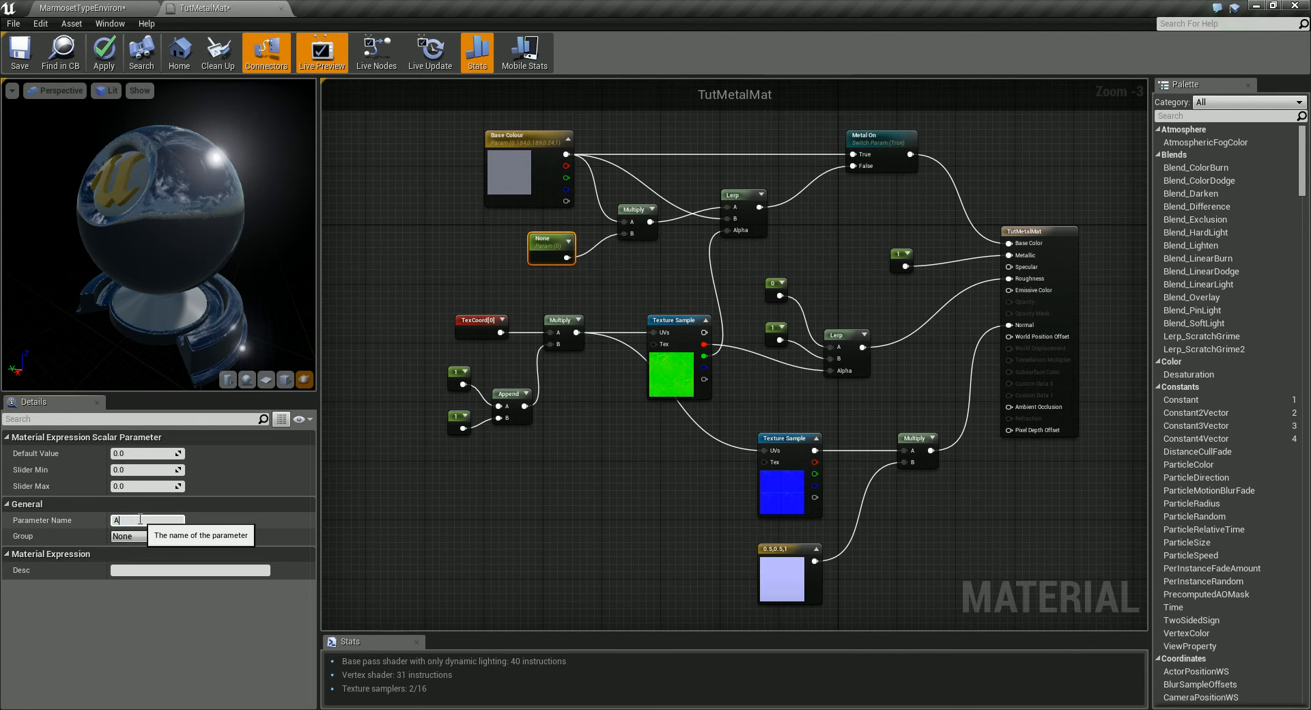
key("Return")
type("Scratch Colour")
key("Return")
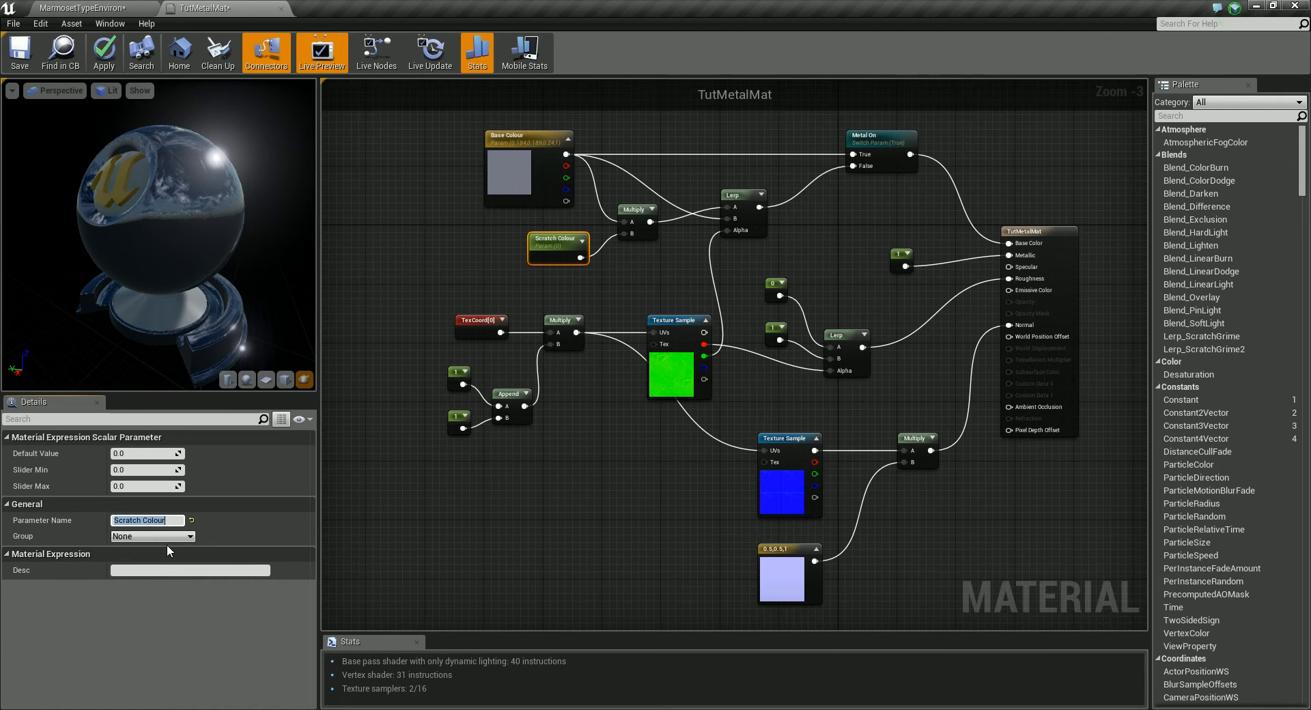
left_click(191, 537)
left_click(135, 555)
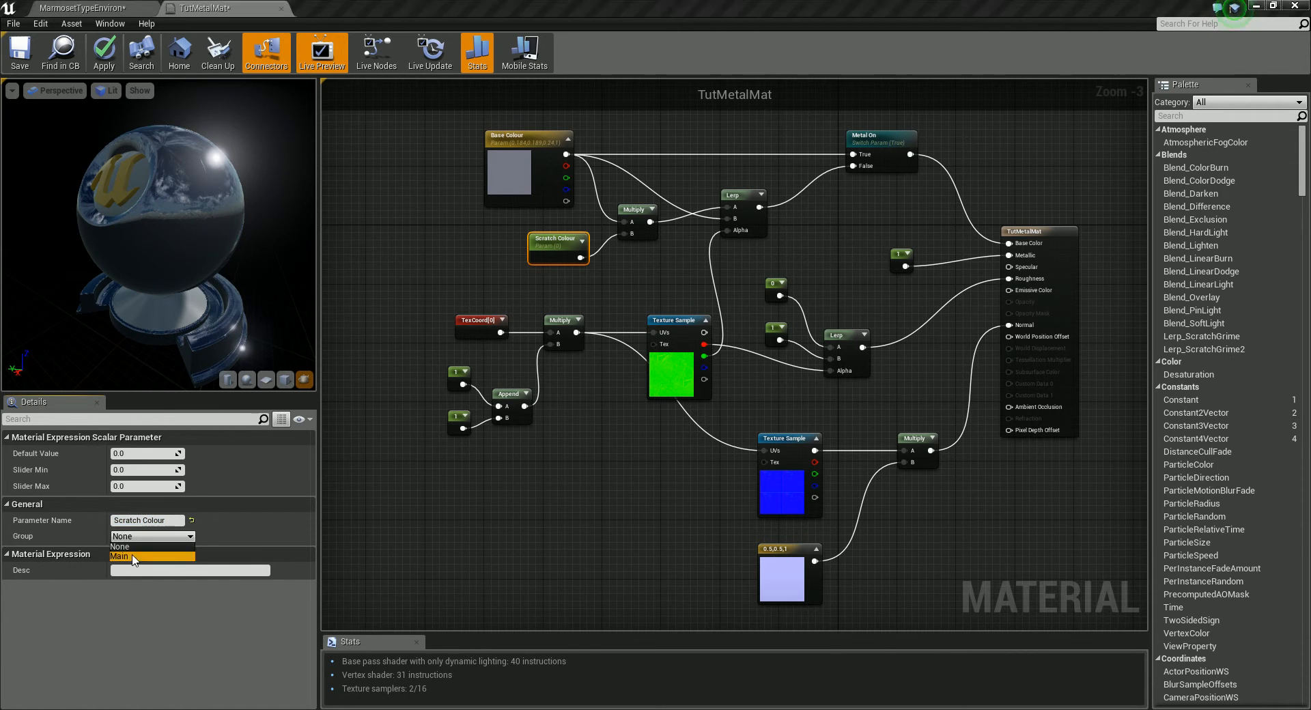
left_click(517, 493)
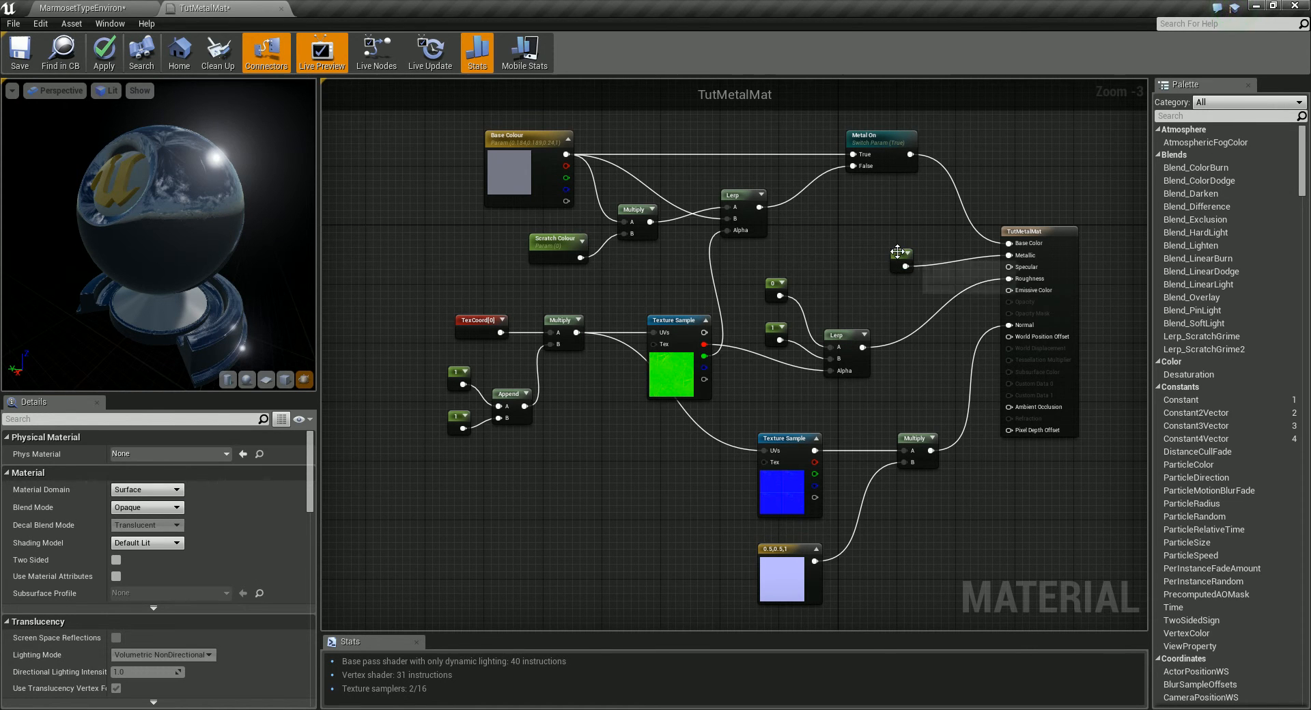
Nudge the constant feeding the Metallic input upward and convert it to a scalar parameter.
left_click_drag(895, 253, 1009, 255)
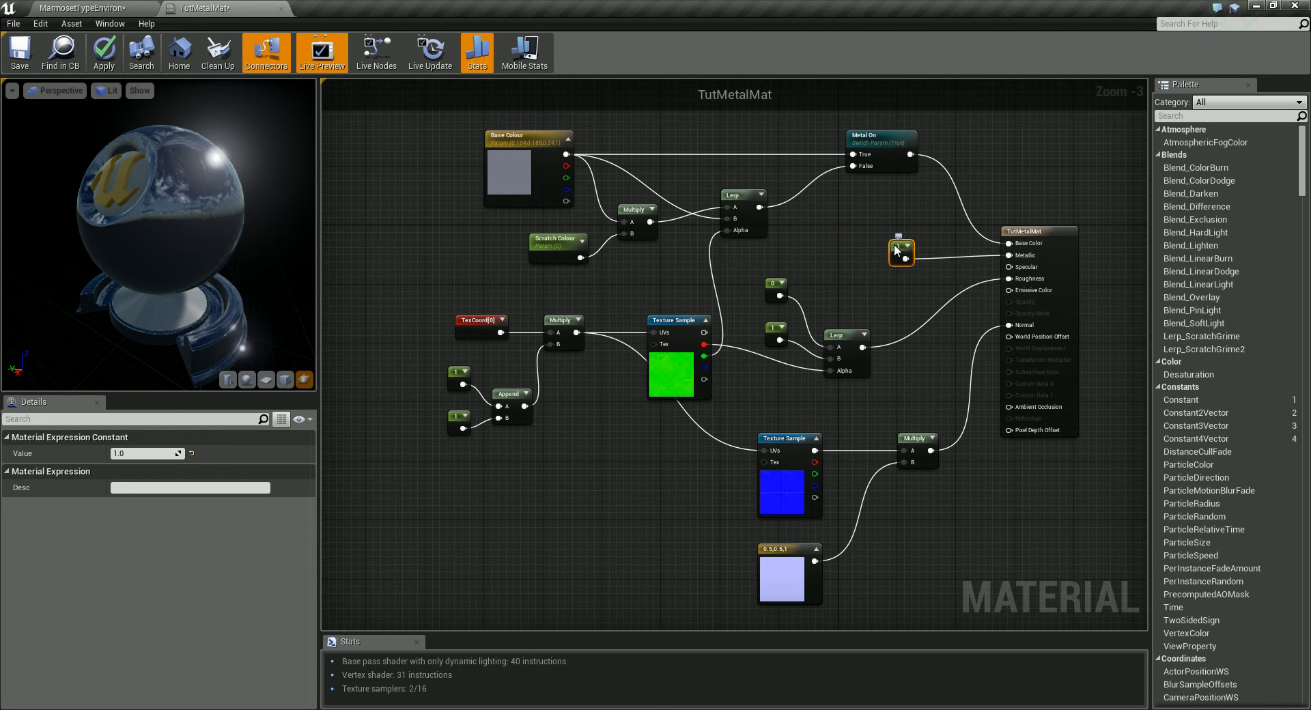
right_click(895, 244)
left_click(922, 251)
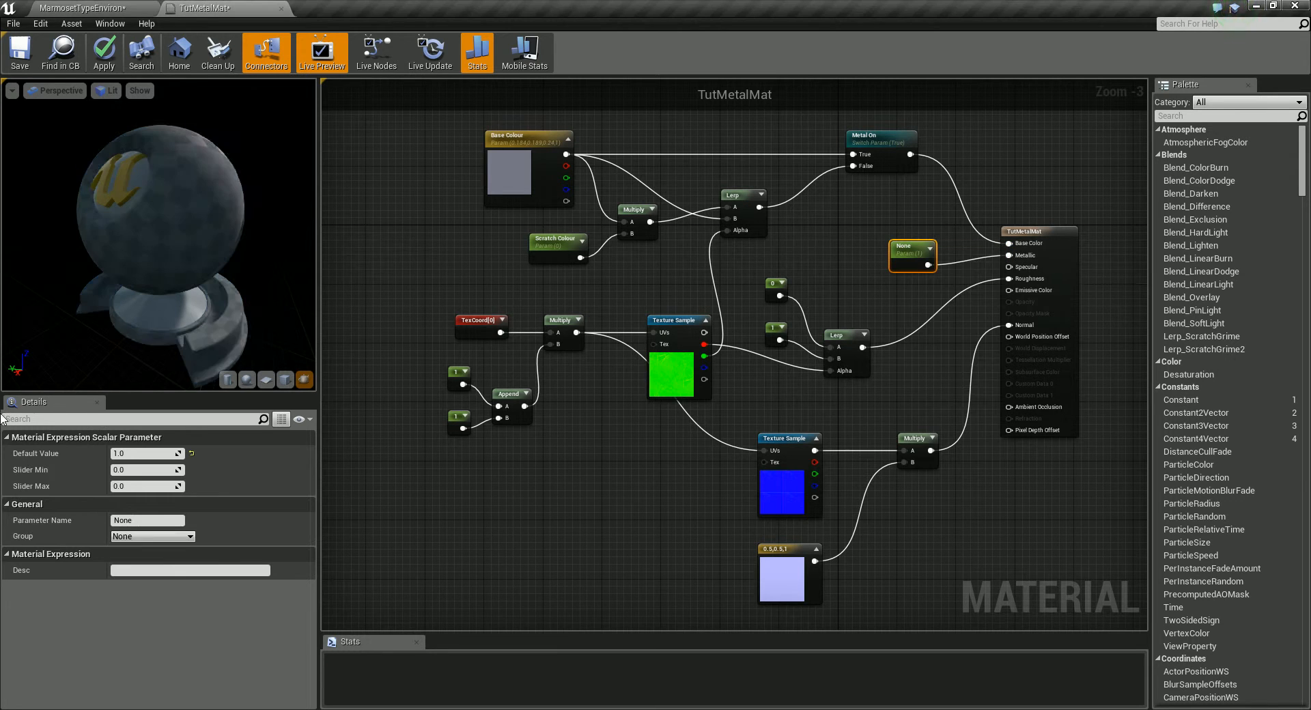
Name the metallic scalar parameter Metallic Value and assign it to the Main group.
left_click(135, 521)
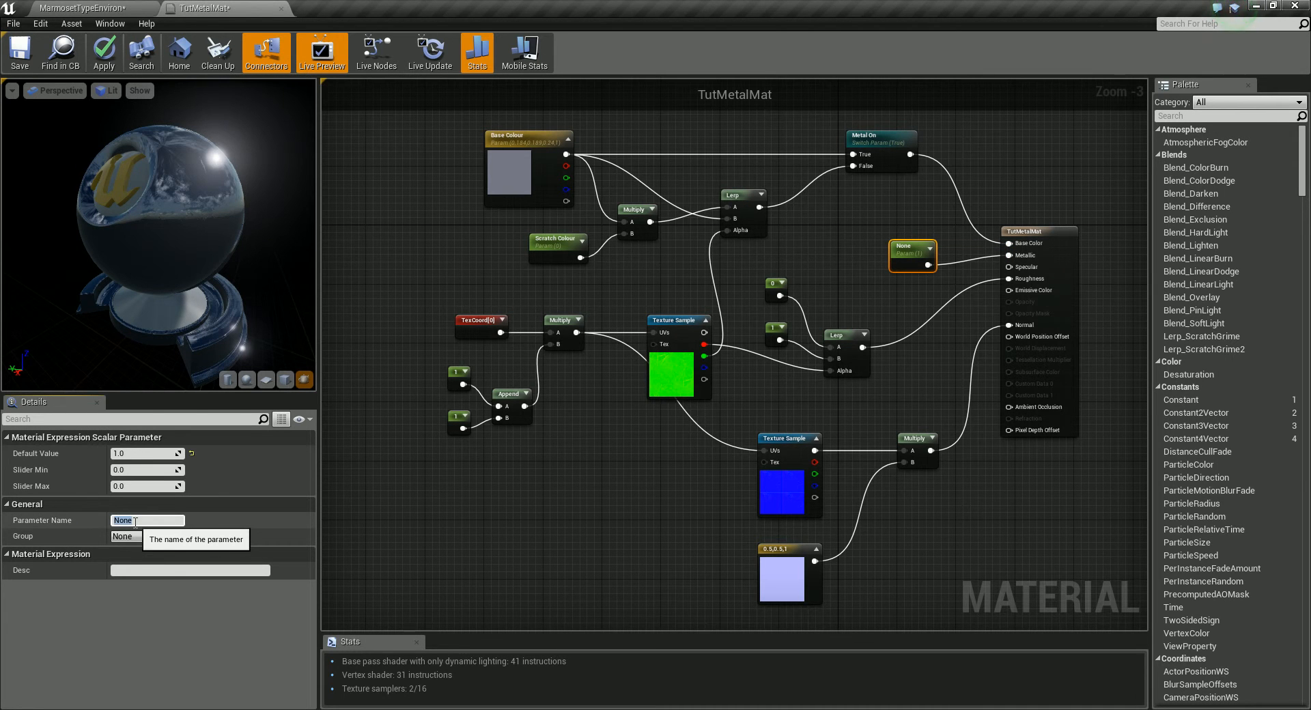
type("Metallic Value")
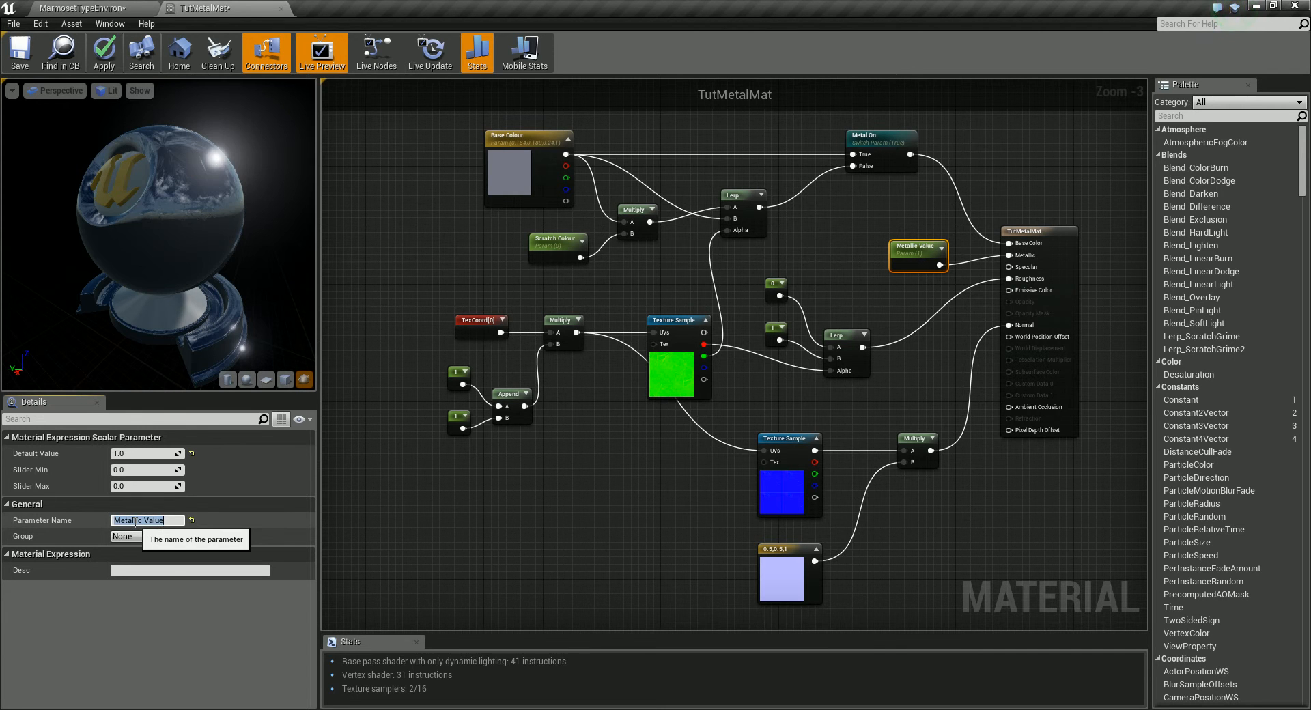
key("Return")
left_click(152, 537)
left_click(128, 557)
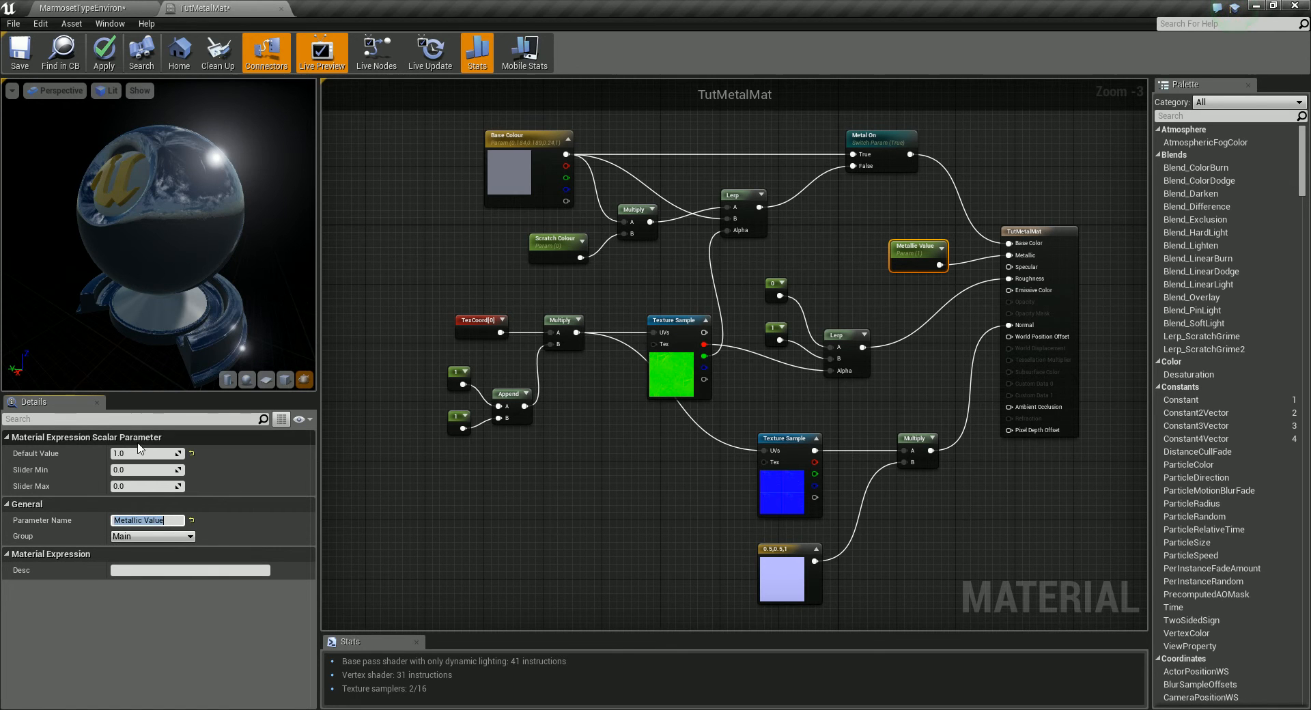
Set the Metallic Value parameter's maximum slider value to 1.
left_click(123, 487)
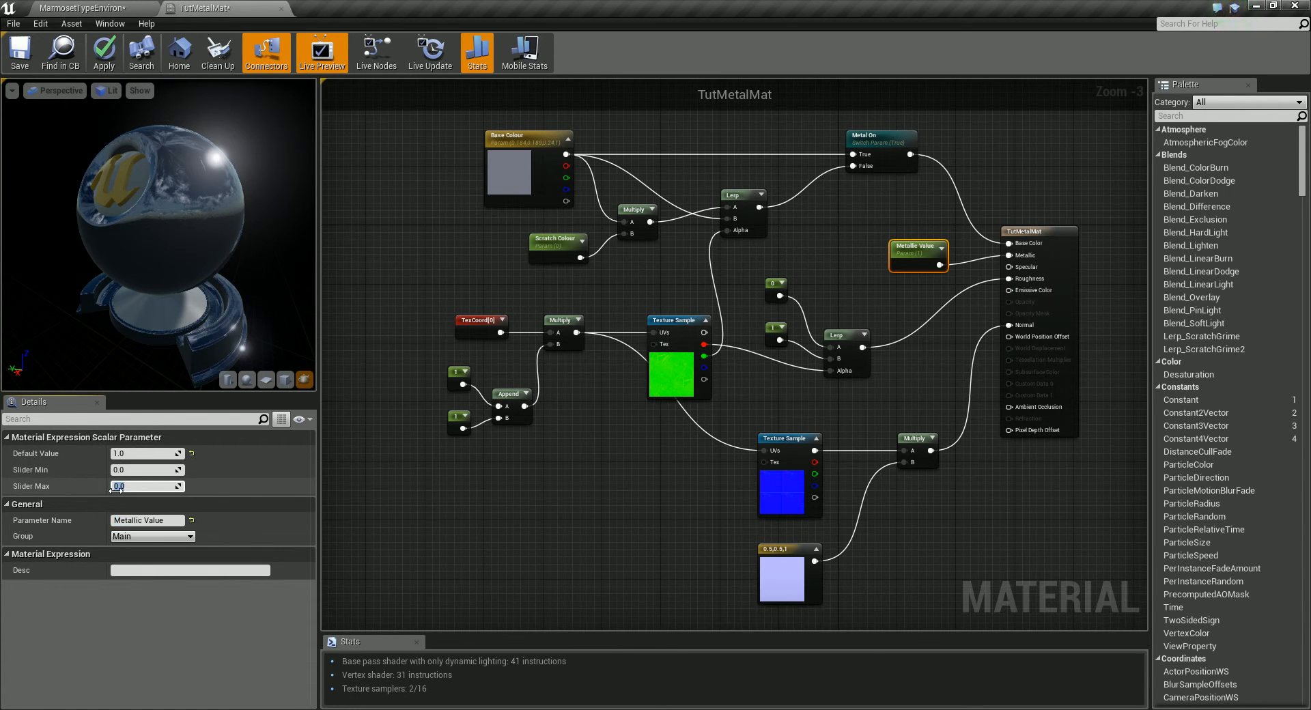
type("1")
key("Return")
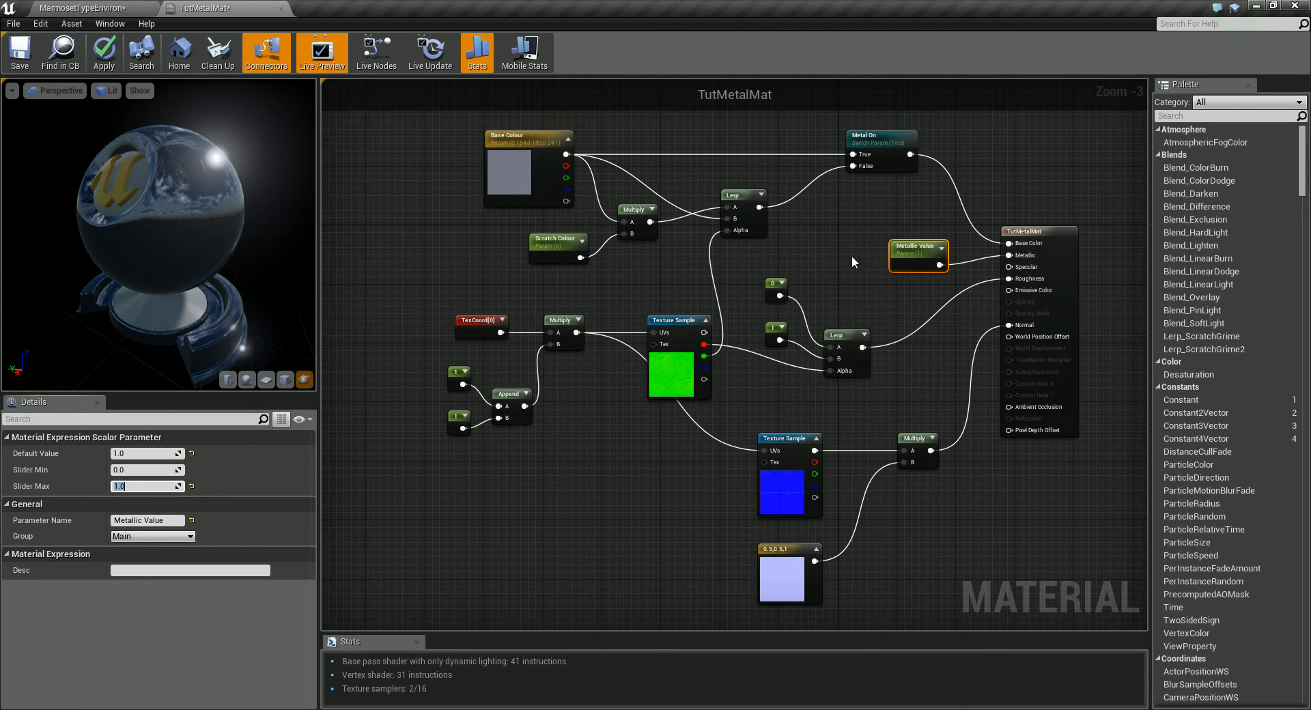
left_click(816, 281)
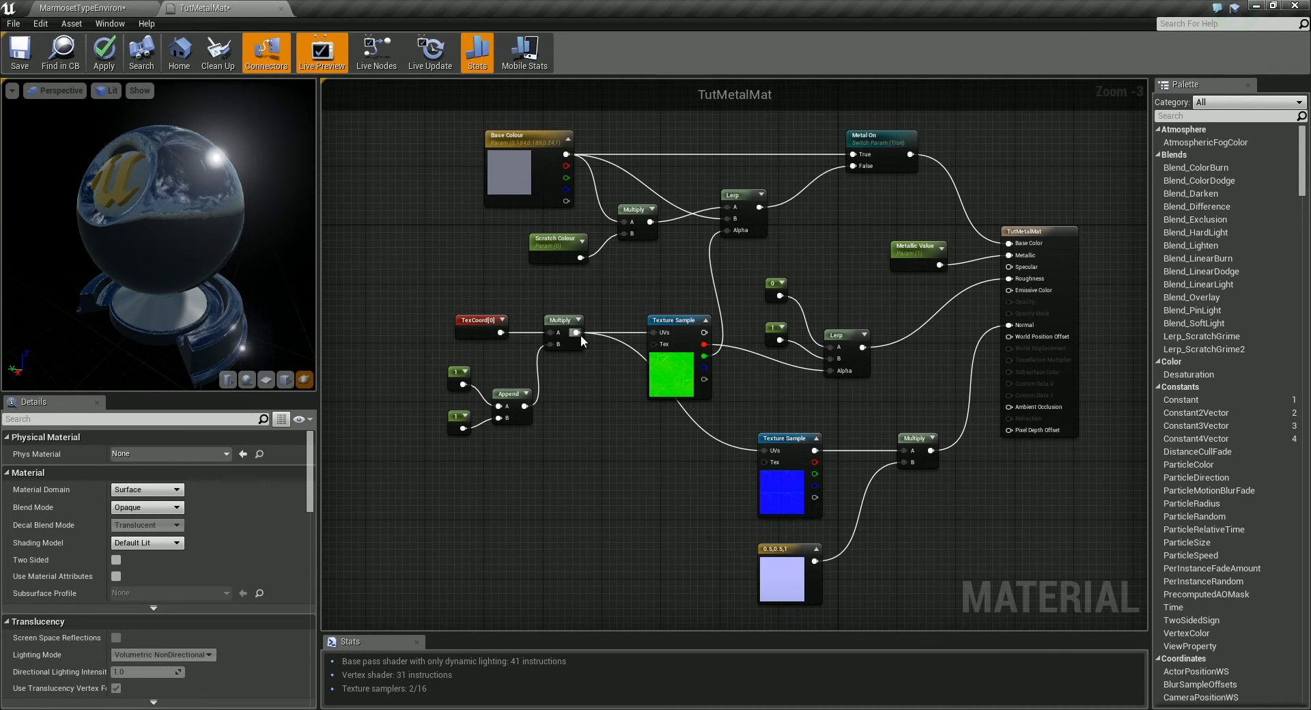
Convert the constant feeding the Append node's A input to a scalar parameter.
left_click(463, 381)
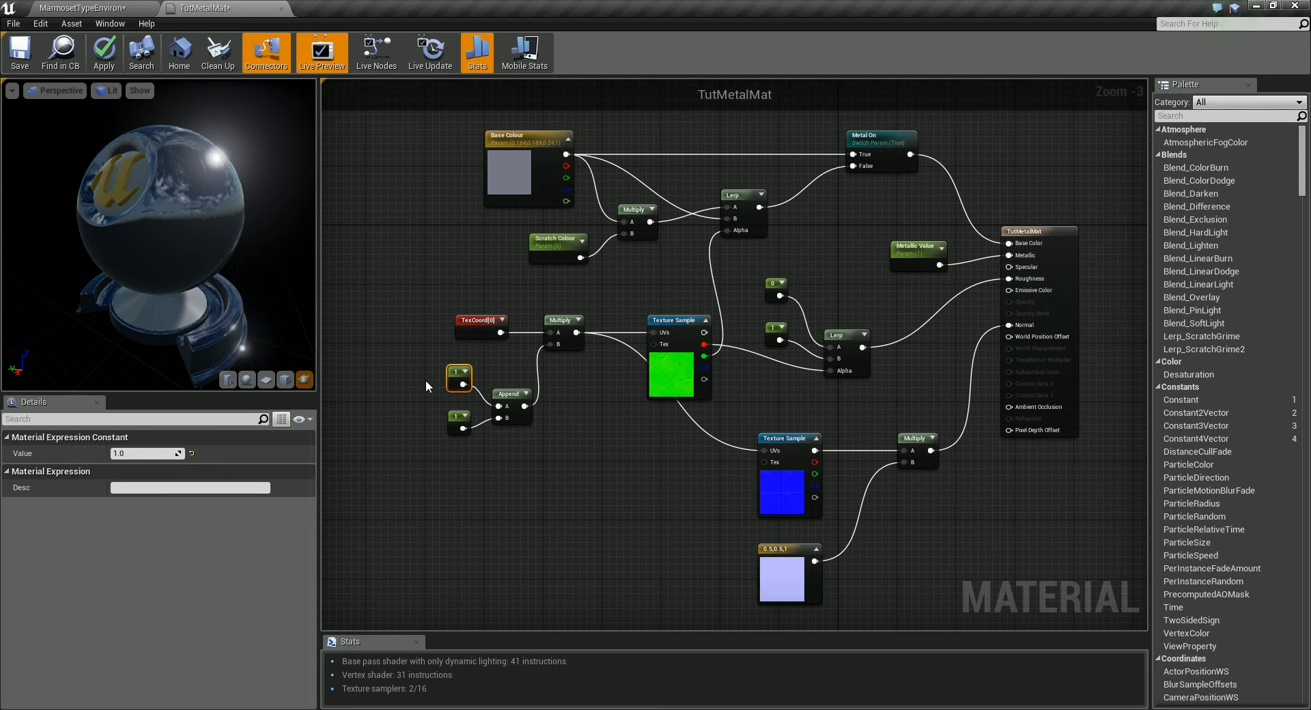
right_click(451, 376)
left_click(478, 378)
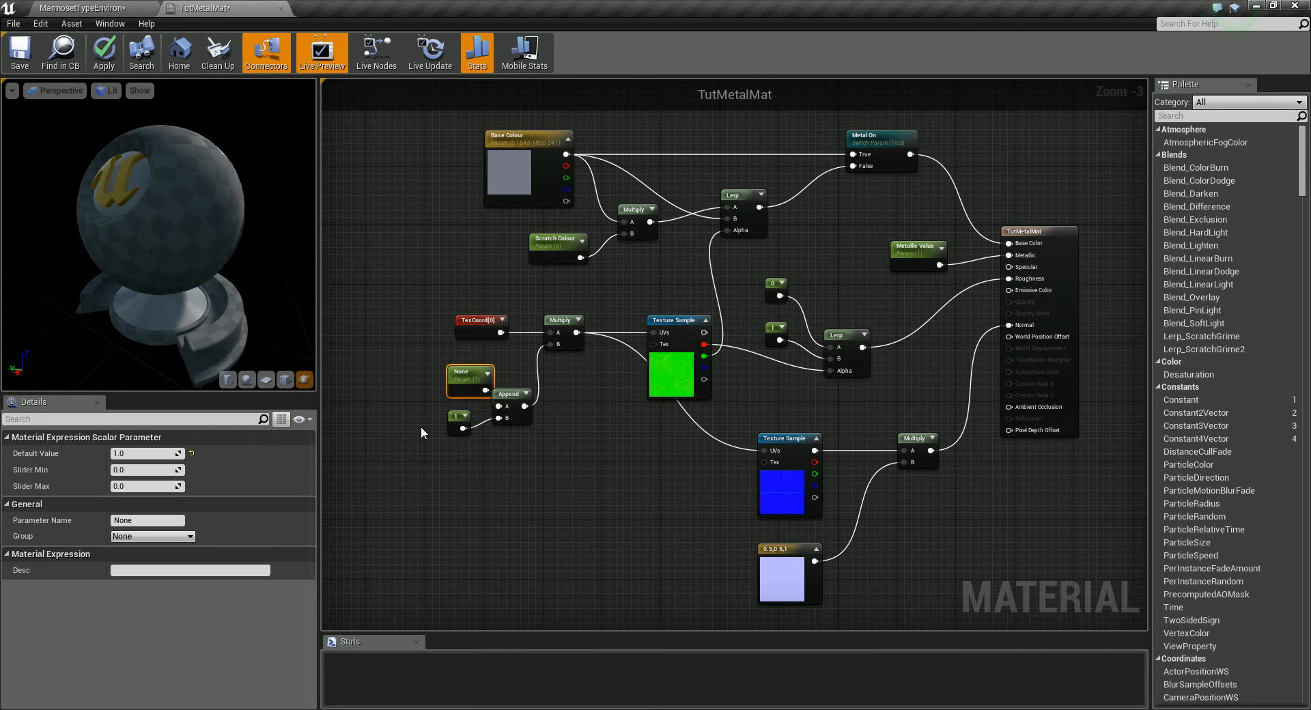
Name the scalar parameter feeding the Append node's A input U Tiling and assign it to a new Texture Coords group.
left_click(135, 520)
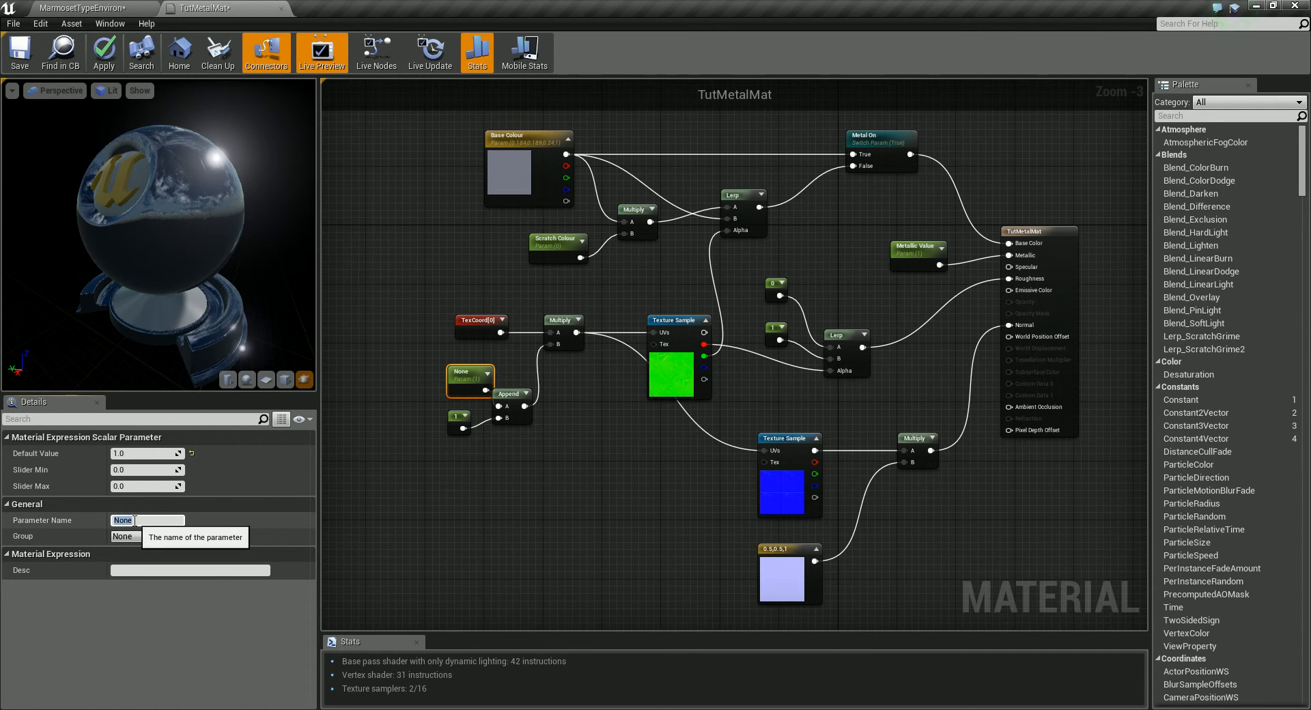
type("U Tiling")
key("Return")
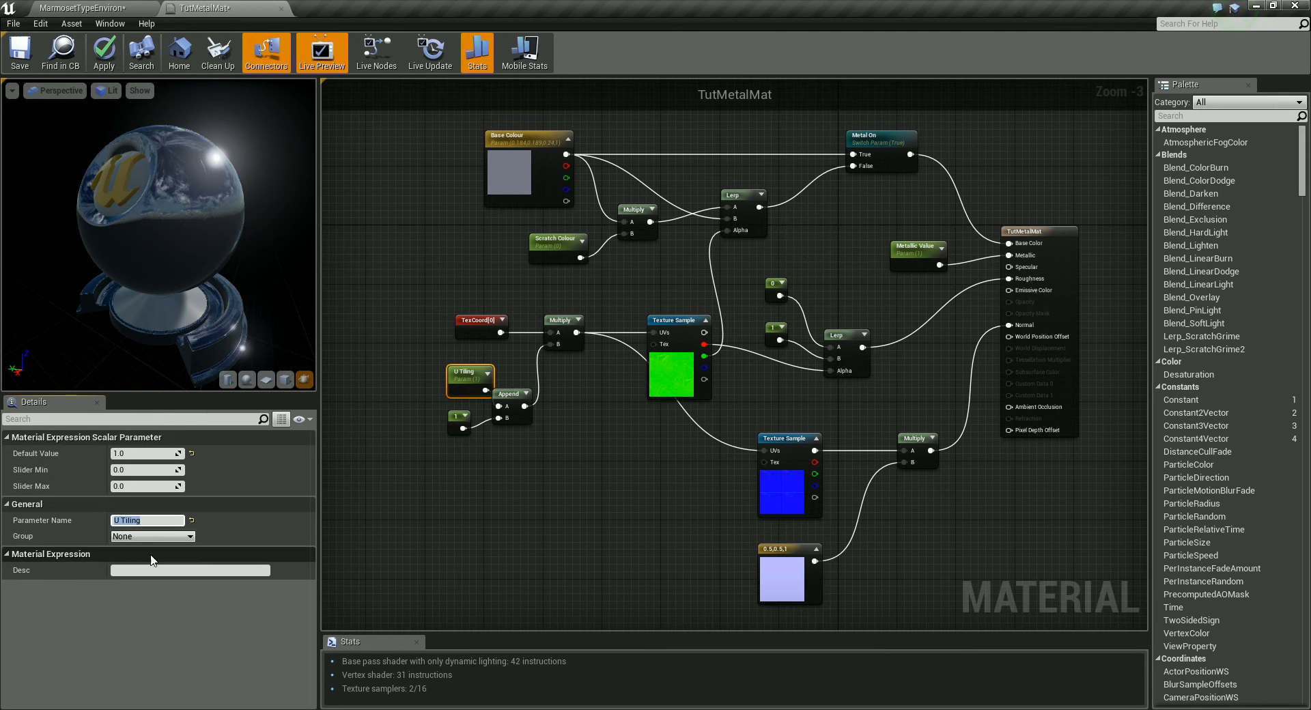
left_click(137, 535)
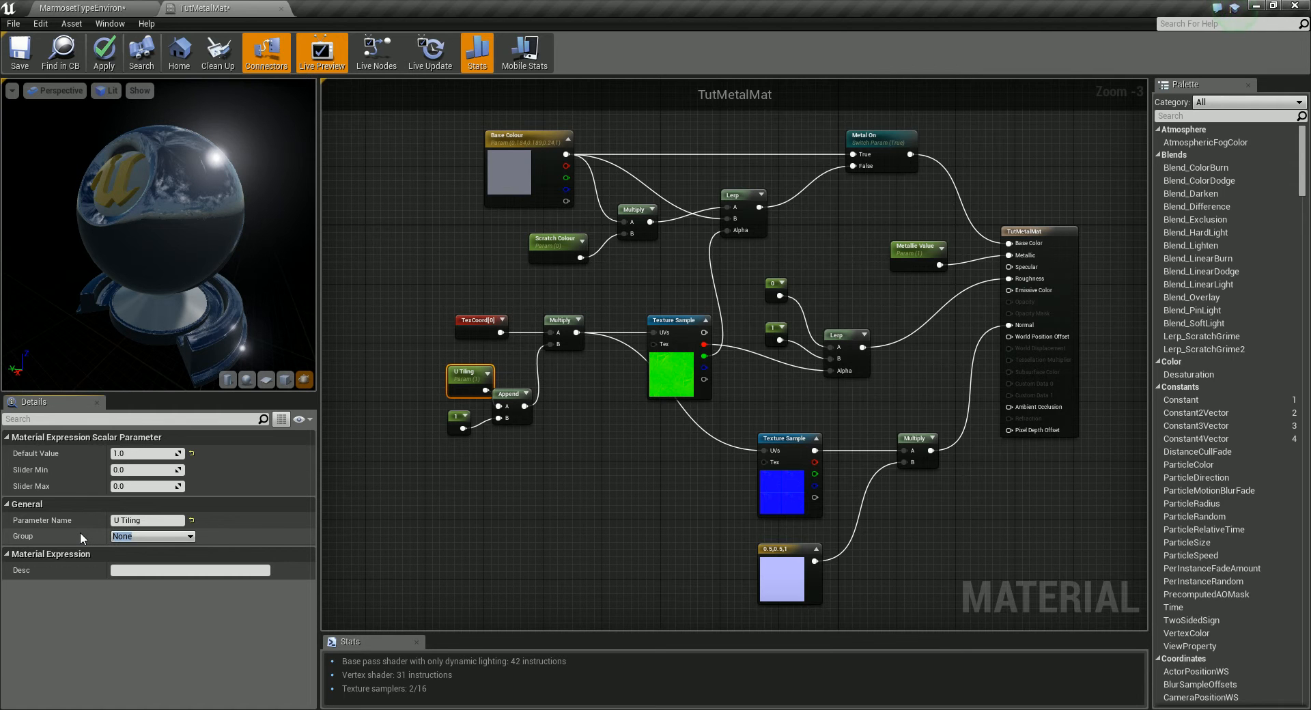
type("Texture Coords")
key("Return")
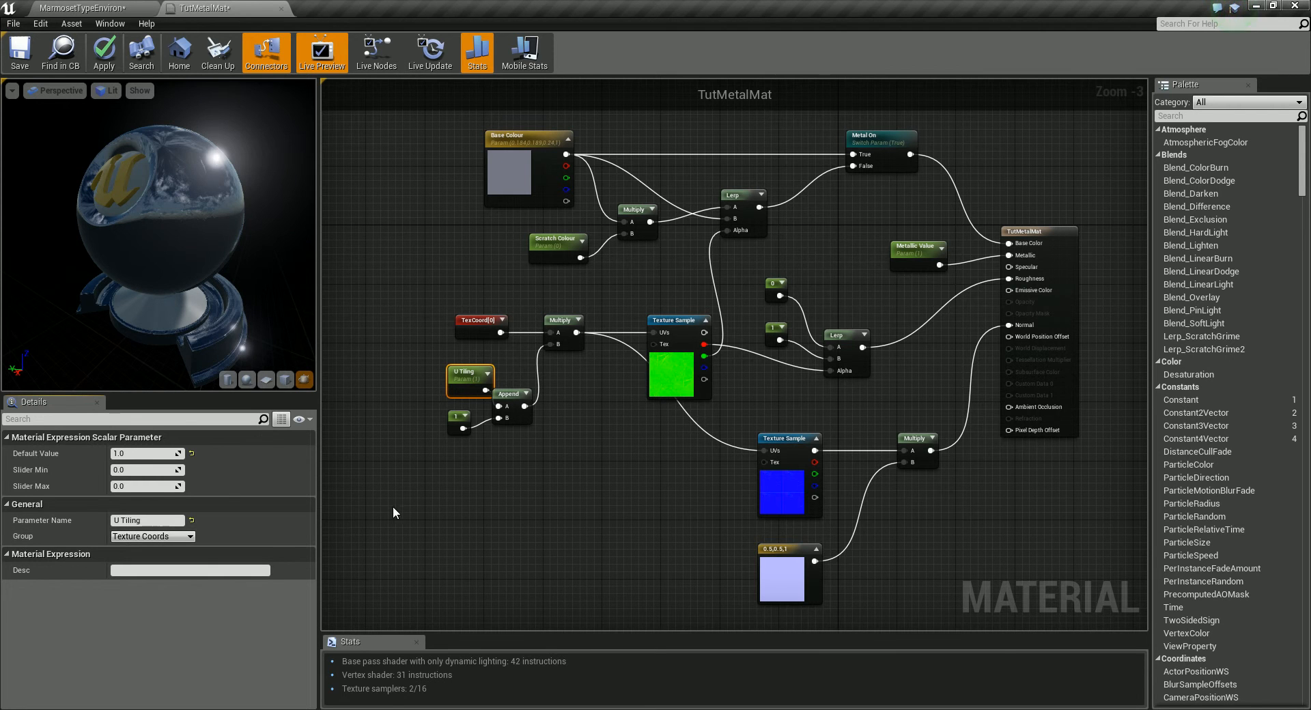
Convert the constant feeding the Append node's B input to a scalar parameter and name it V Tiling.
left_click(459, 417)
right_click(457, 417)
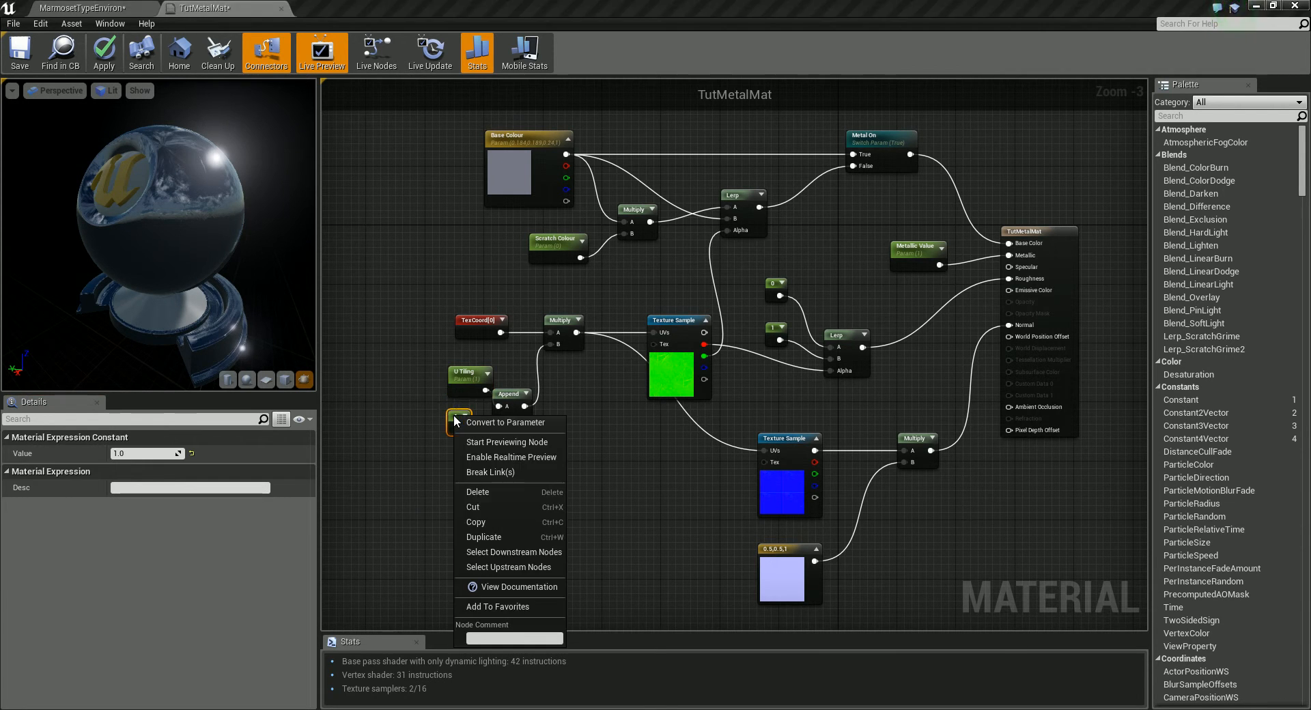
left_click(470, 424)
left_click(143, 520)
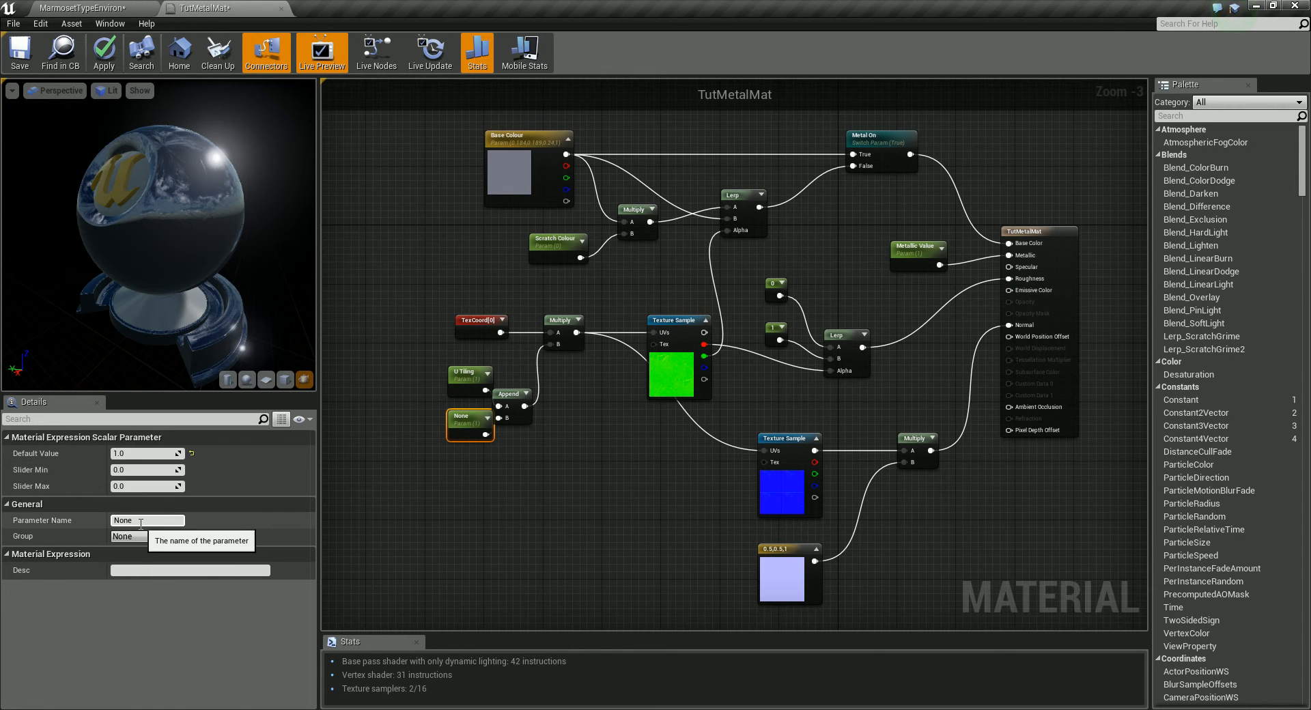
type("v Tiling")
key("Return")
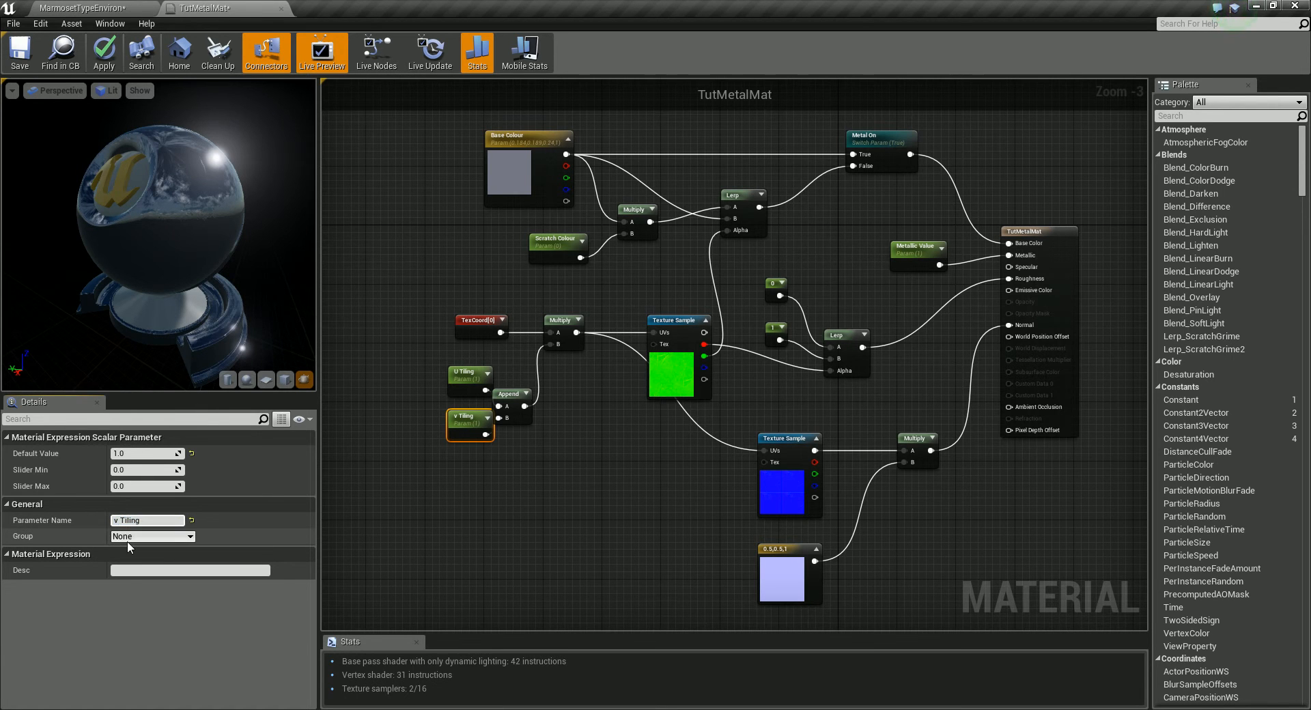
type("V")
key("Return")
Assign V Tiling to the Texture Coords group and move both tiling parameters farther away from the Append node.
left_click(188, 537)
left_click(140, 561)
left_click_drag(390, 471, 438, 372)
left_click(526, 482)
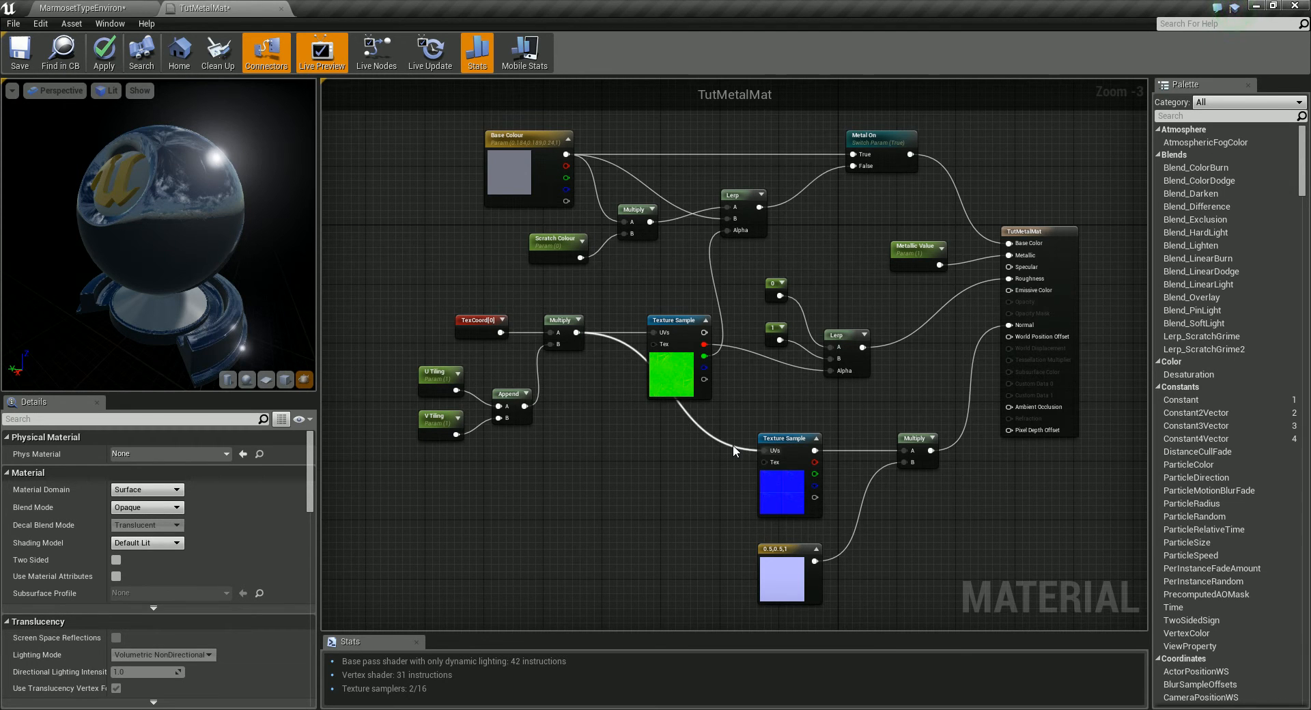
Convert the Scratches_01_RA texture sample to a parameter and name it Roughness AO texture.
left_click(678, 321)
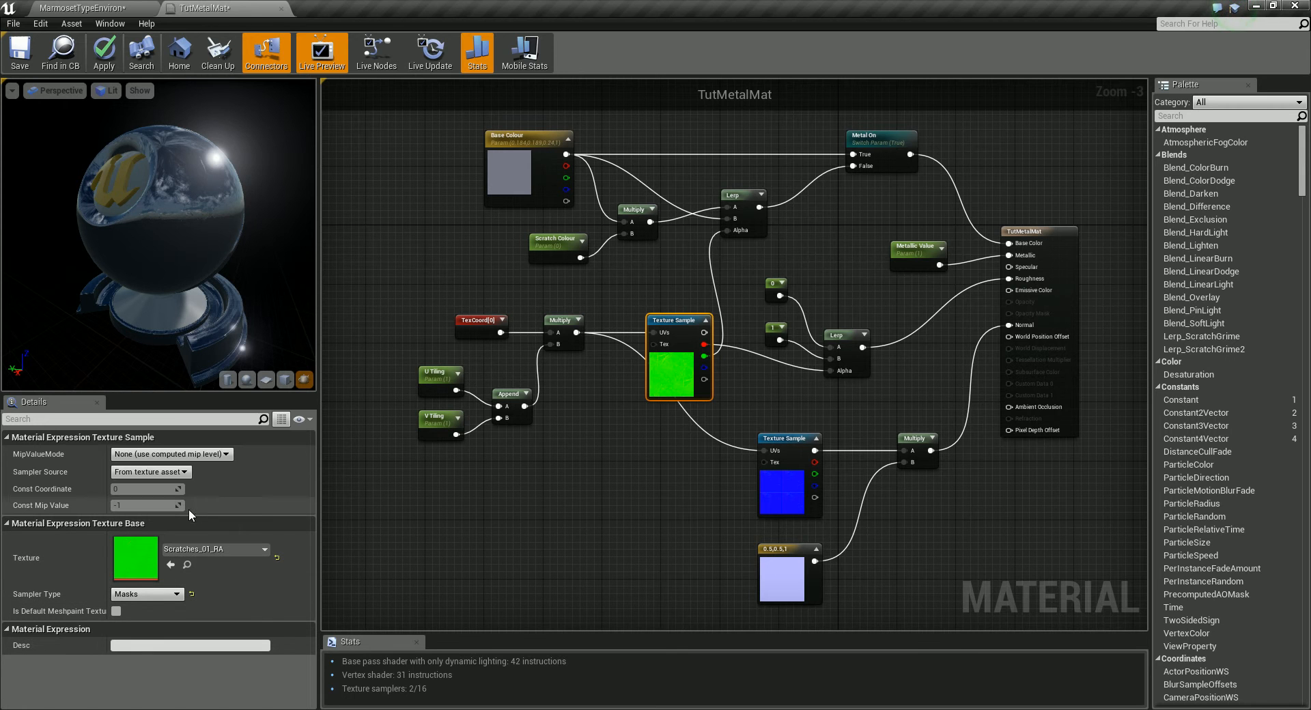
right_click(662, 319)
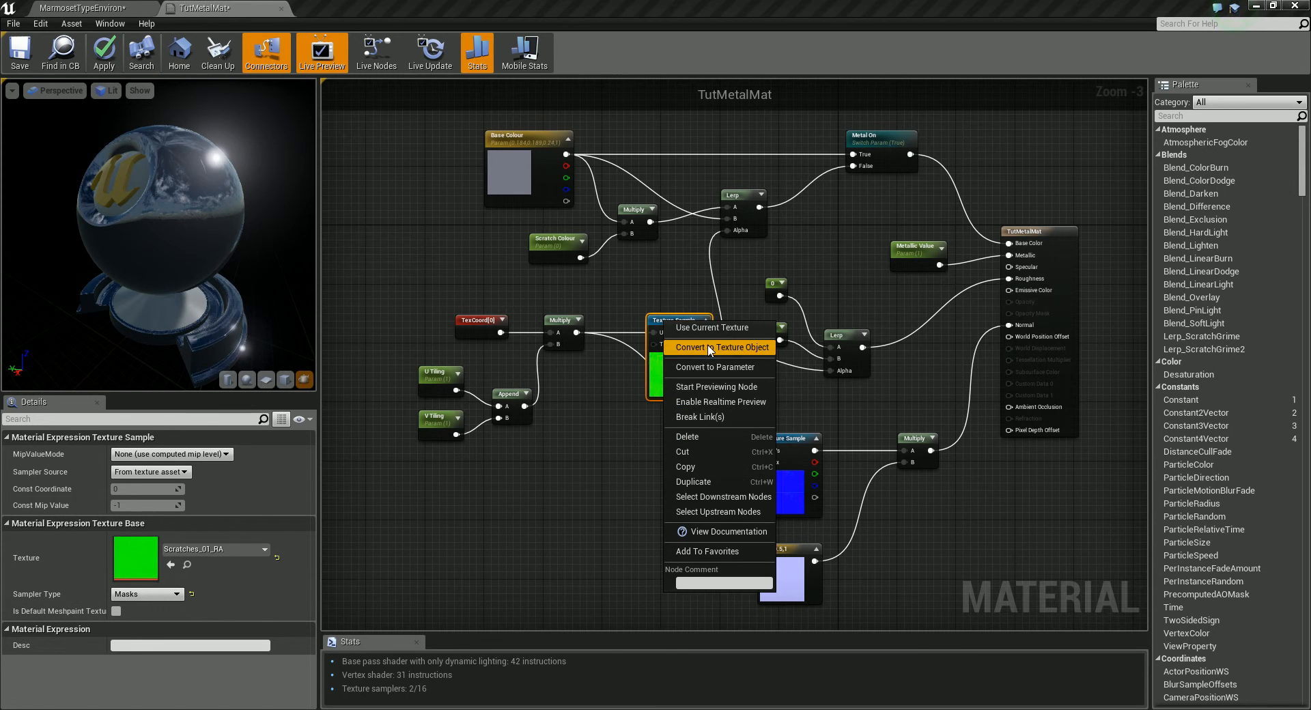
left_click(703, 367)
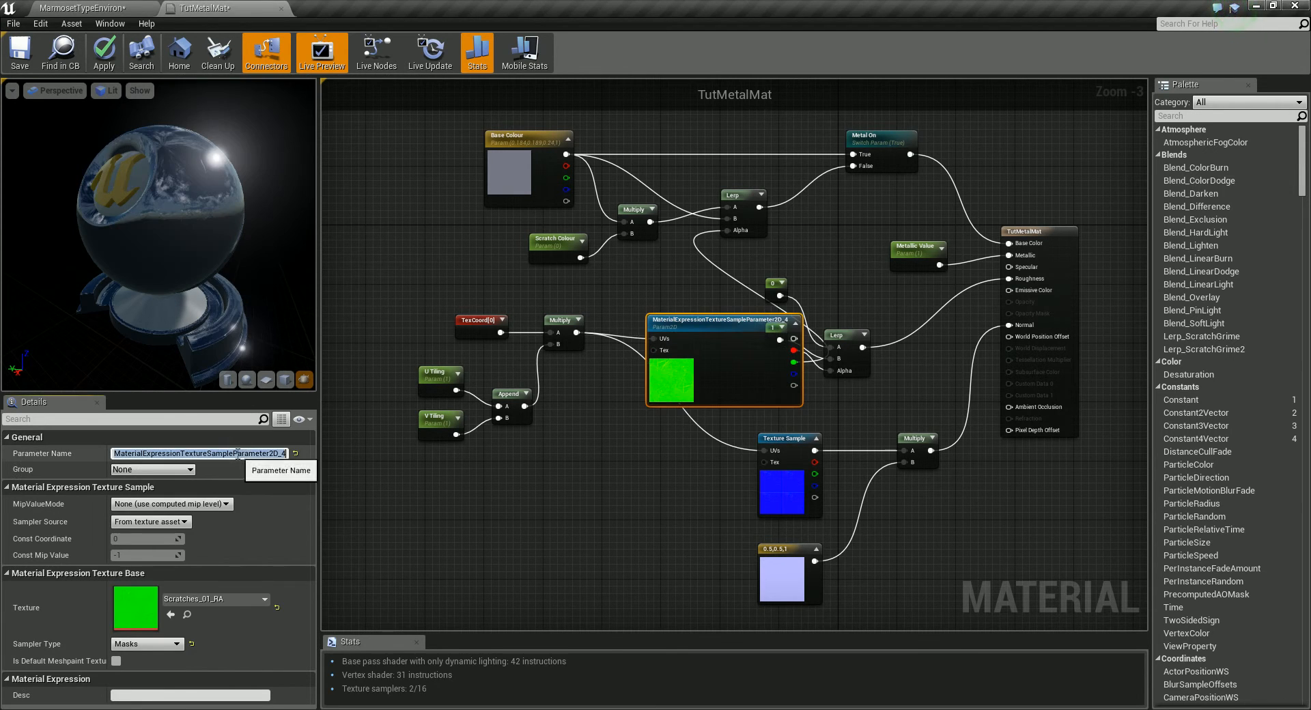
key("BackSpace")
type("Rouhness")
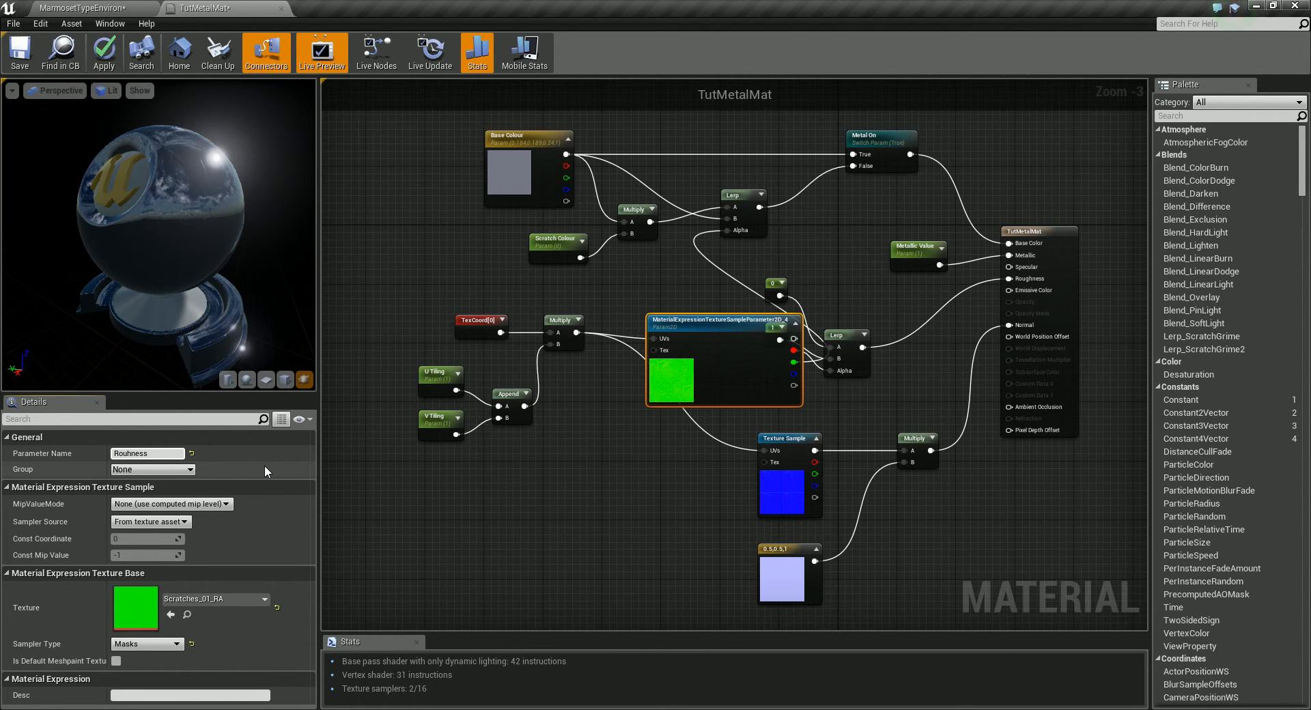
key("BackSpace")
key("BackSpace")
key("BackSpace")
key("BackSpace")
key("BackSpace")
type("ghness AO texture")
key("Return")
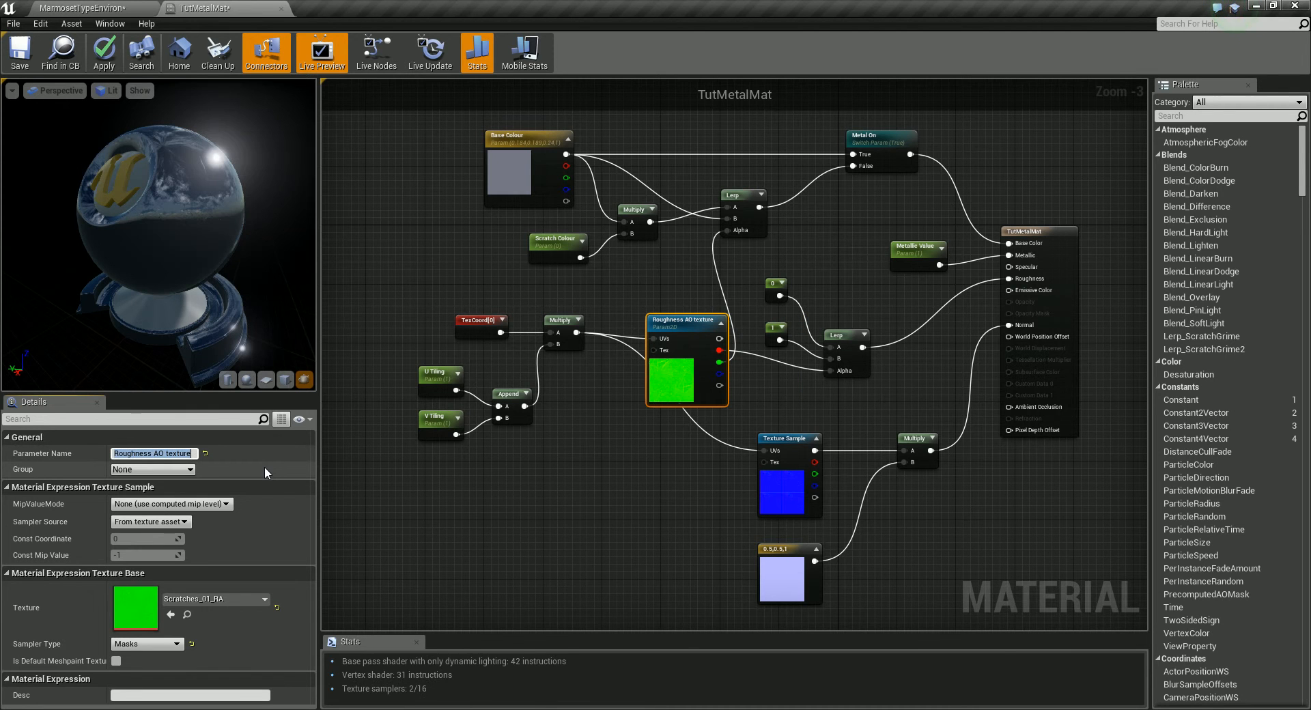
Assign the Roughness AO texture parameter to a new group named Textures.
left_click(140, 471)
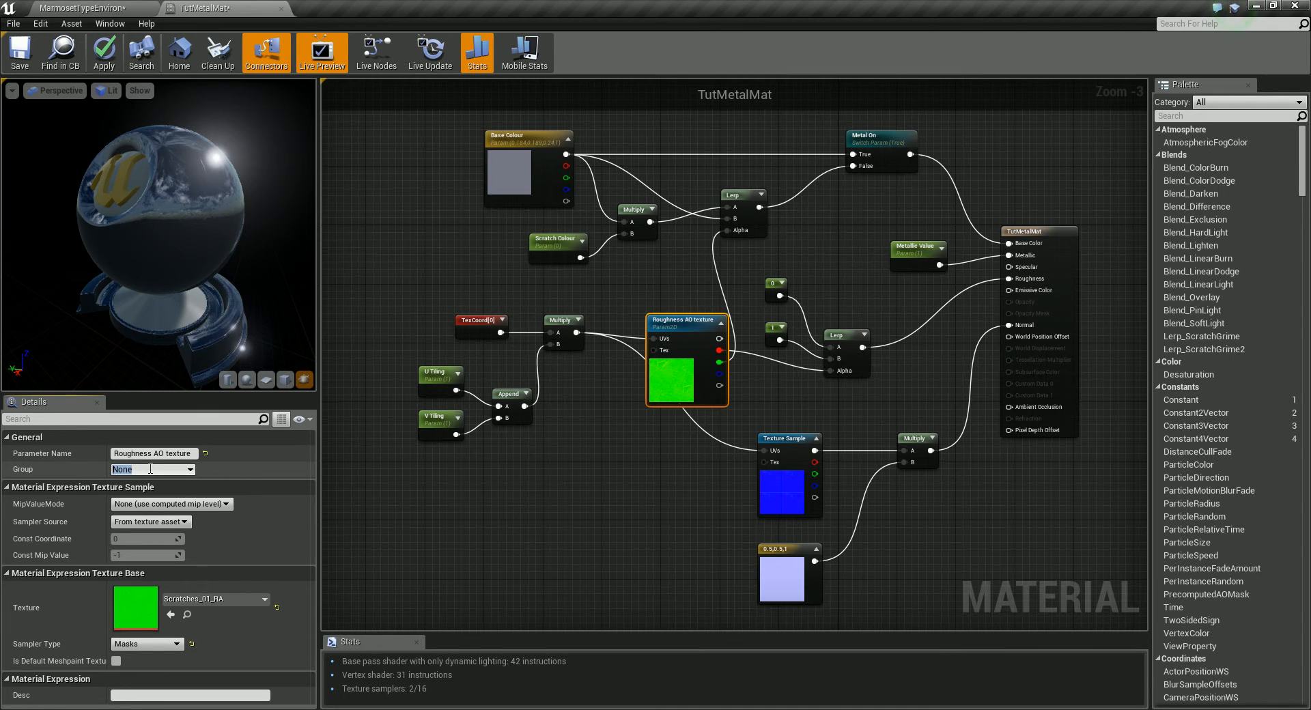
type("Te")
left_click(598, 523)
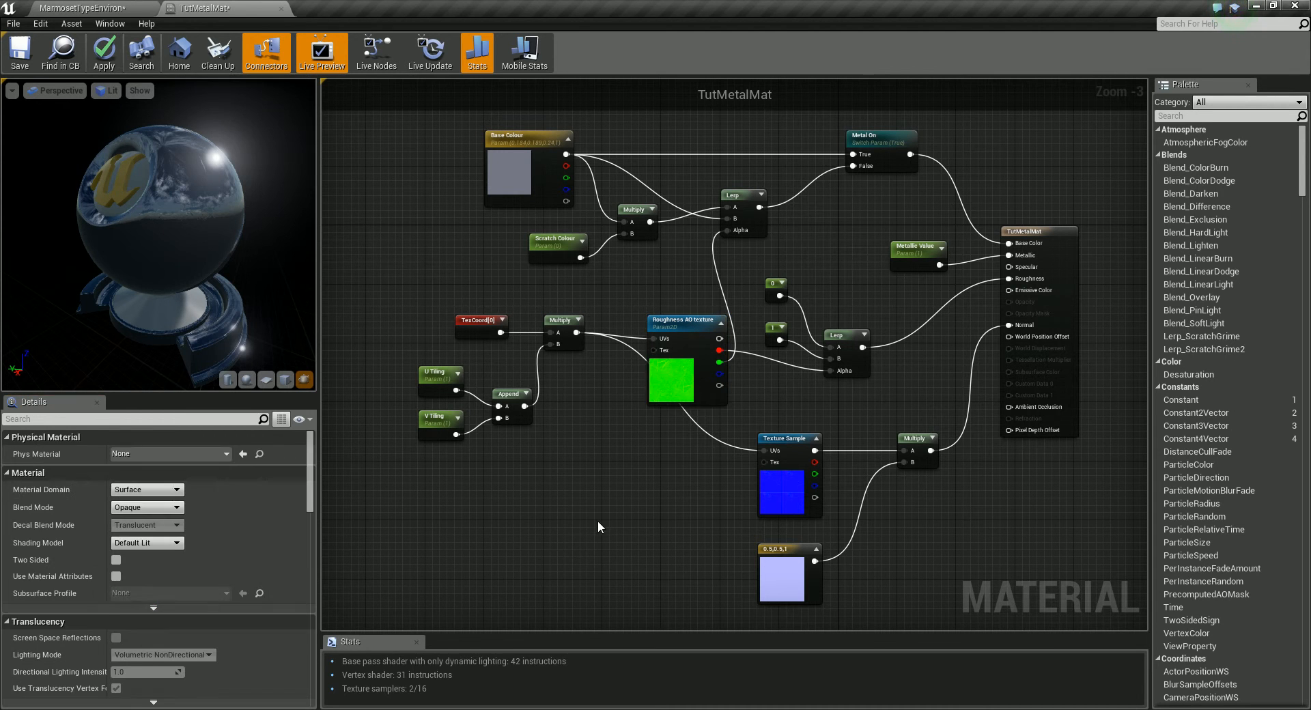
Convert the Scratches_01_NRM texture sample to a parameter and name it Normal Texture.
left_click(789, 437)
right_click(789, 436)
left_click(841, 484)
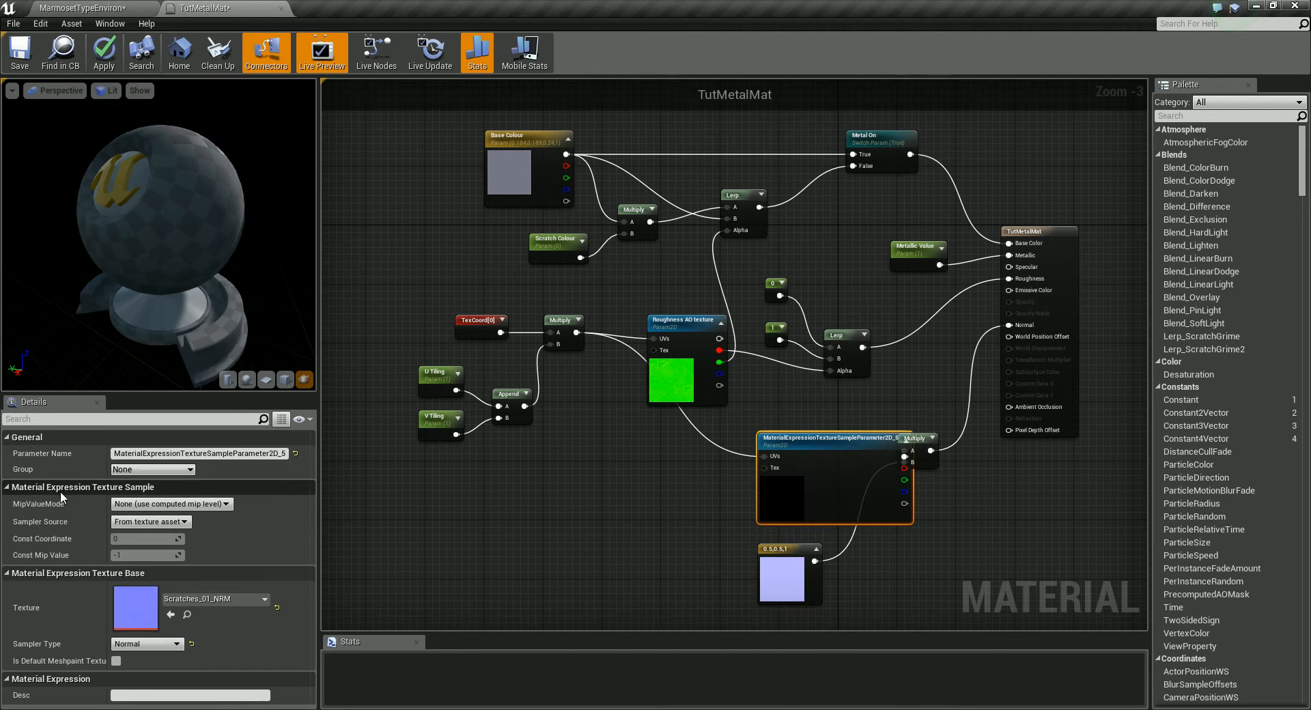
left_click(158, 455)
key("BackSpace")
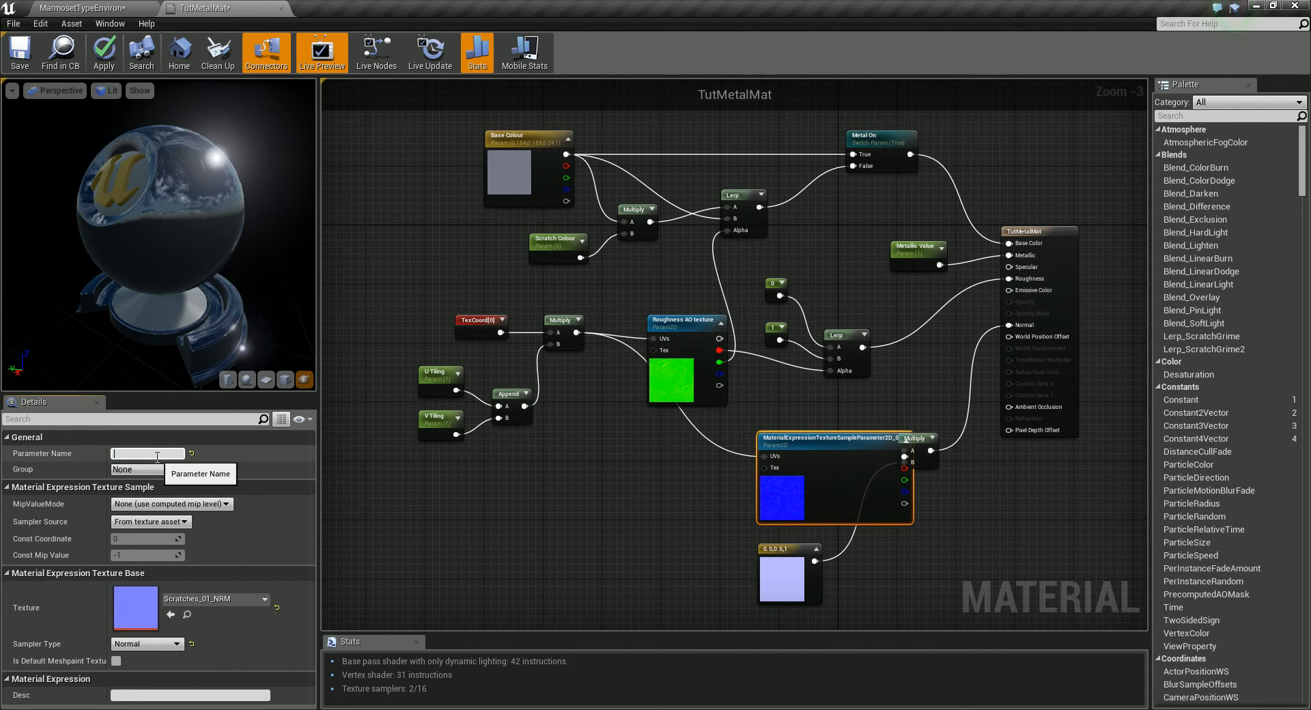
type("Normal Texture")
key("Return")
Assign the Normal Texture parameter to the Textures group.
left_click(179, 470)
left_click(145, 509)
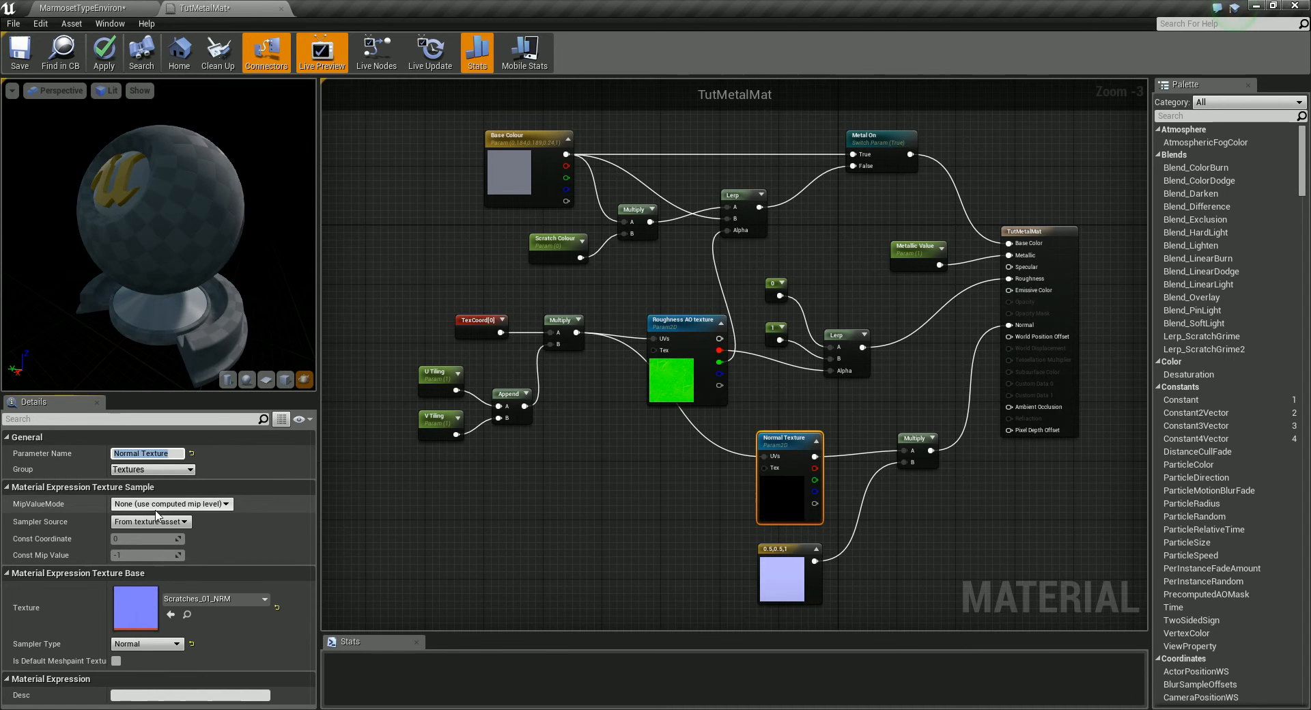
left_click(549, 538)
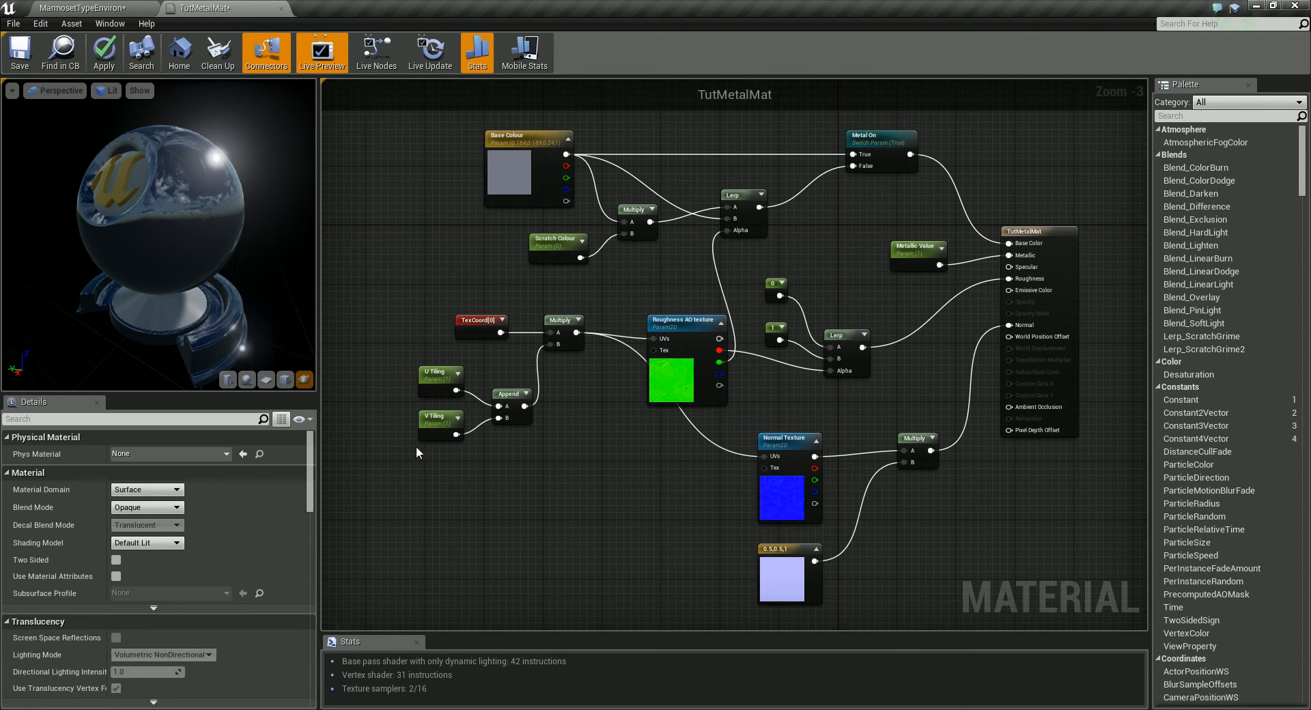
Reassign the U Tiling and V Tiling parameters to the Textures group.
left_click(441, 374)
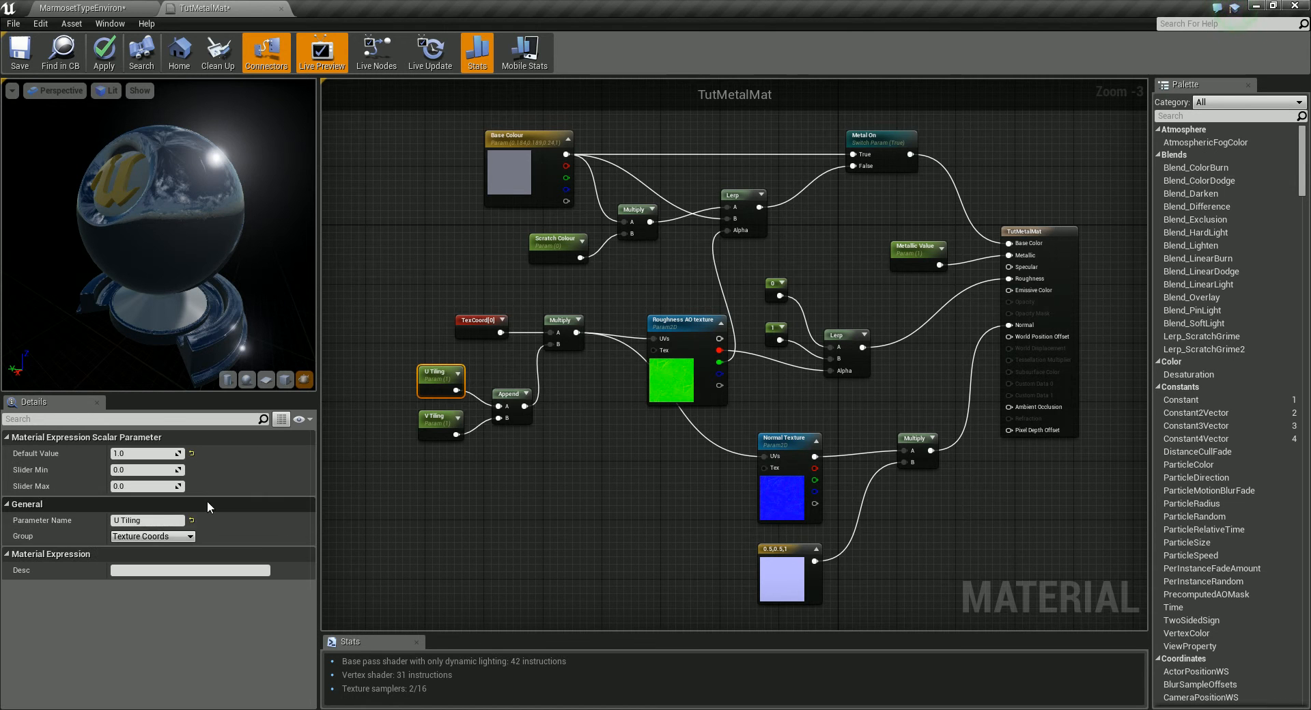
left_click(192, 537)
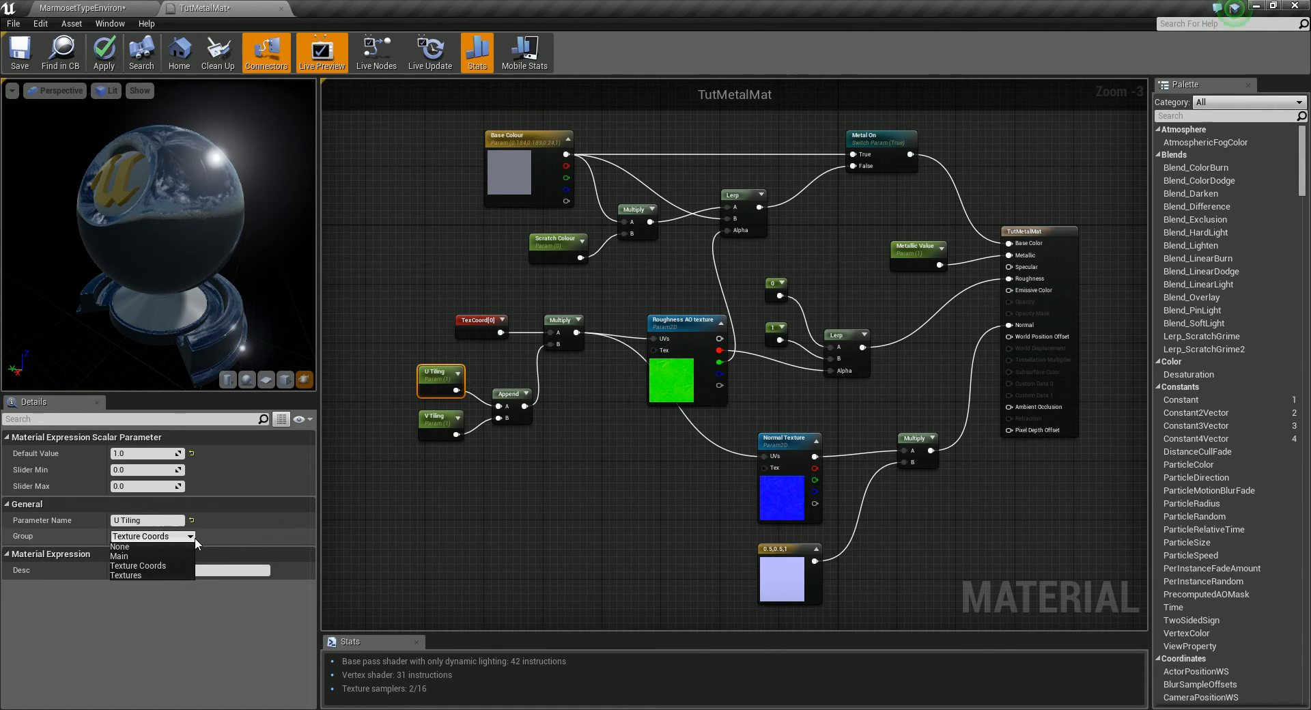
left_click(157, 576)
left_click(438, 418)
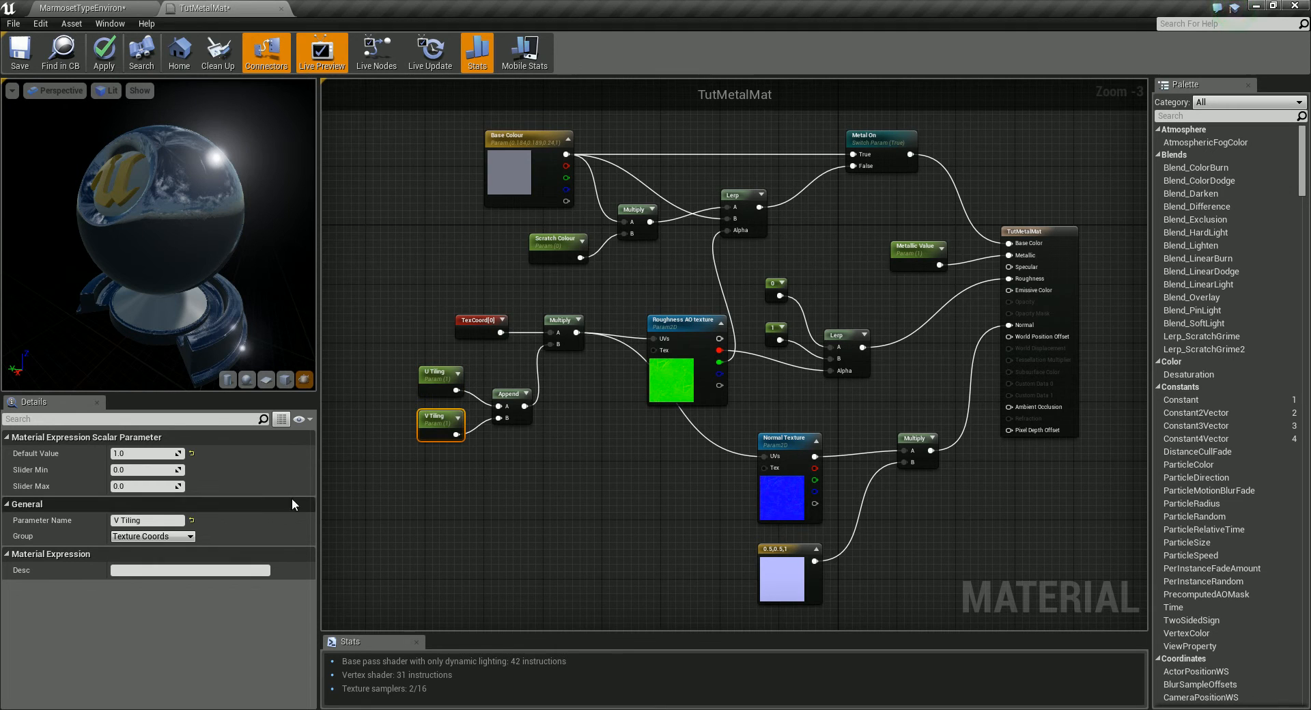
left_click(191, 536)
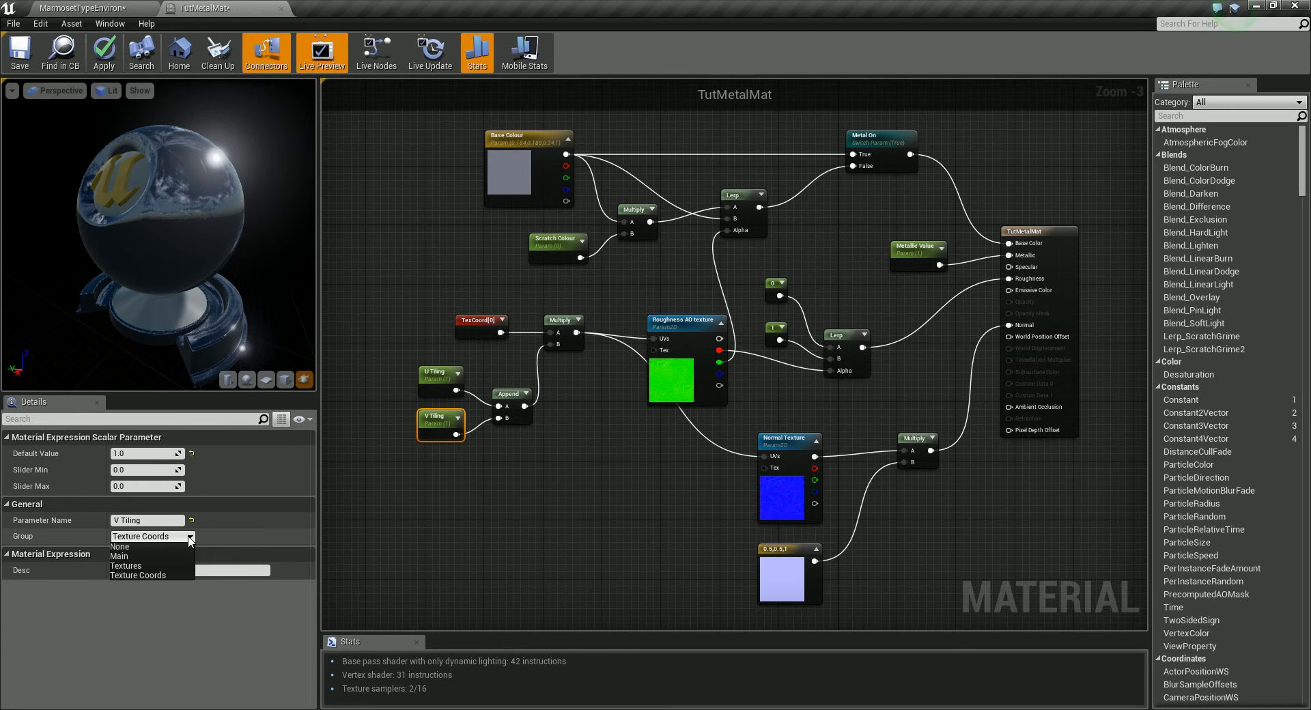
left_click(140, 567)
left_click(514, 460)
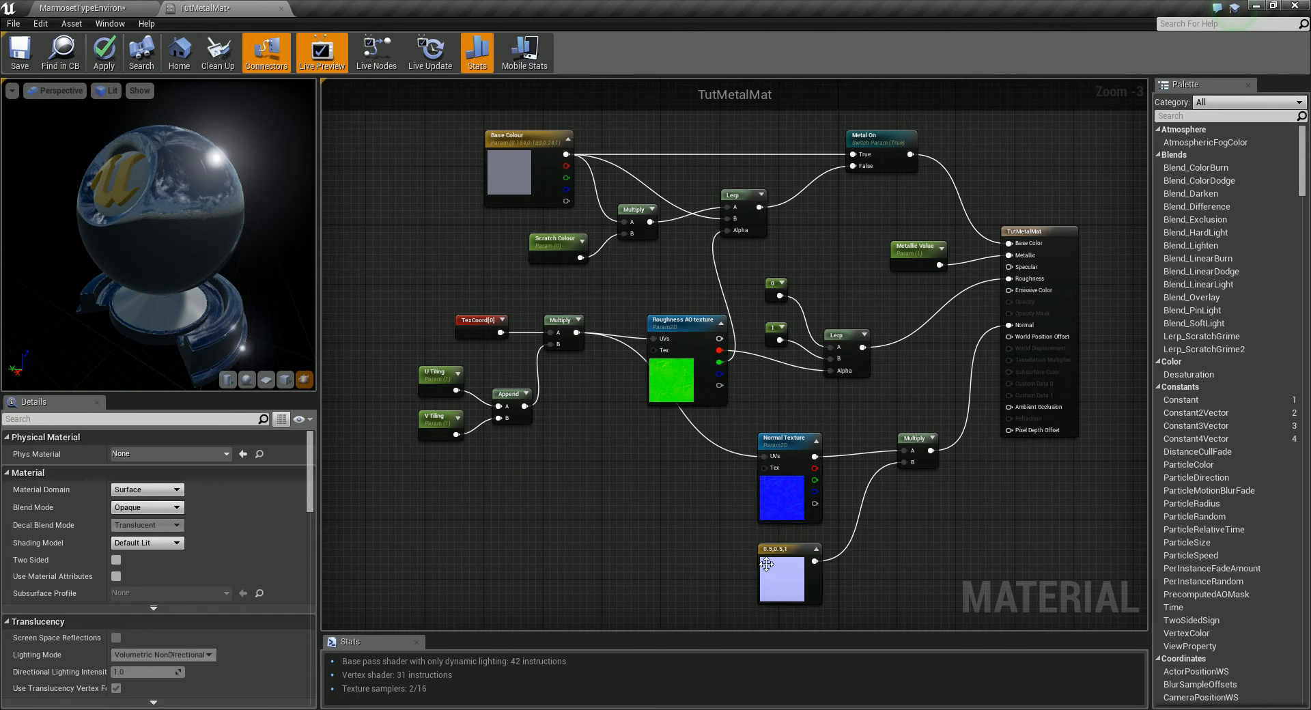
Convert the 0.5,0.5,1 vector constant feeding the normal map's Multiply node to a vector parameter.
left_click(780, 548)
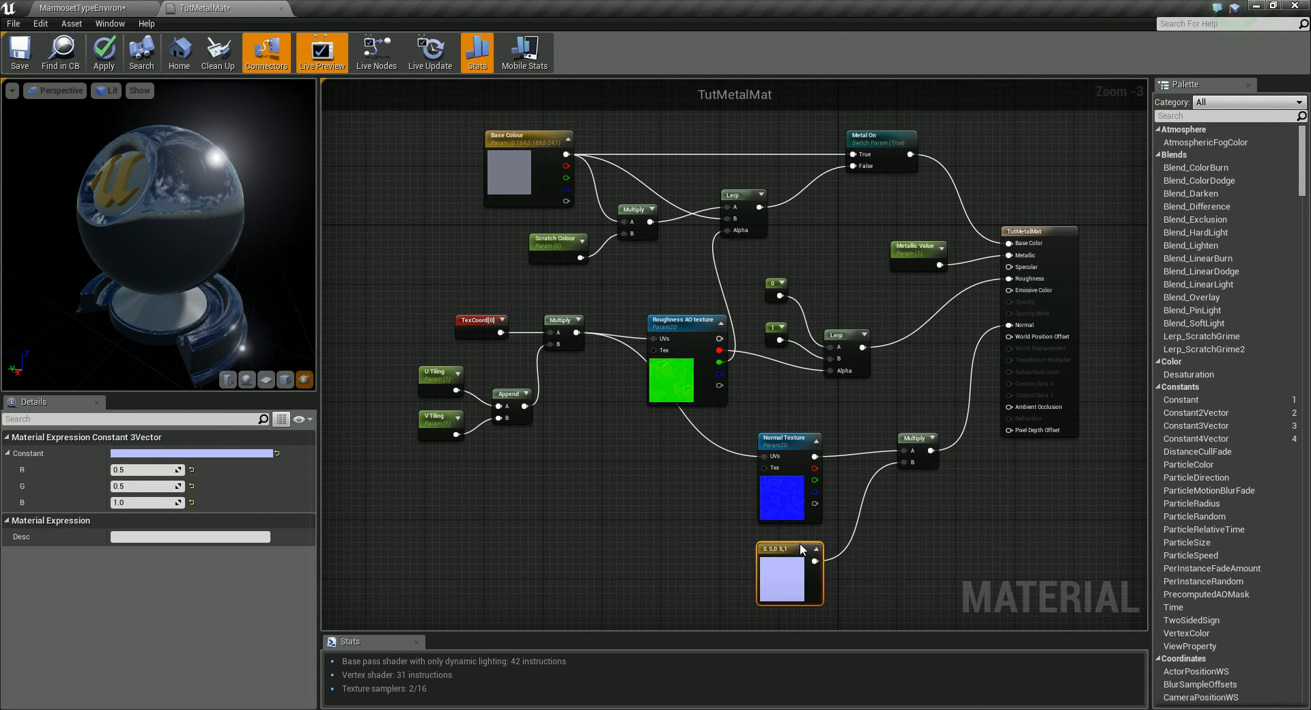
right_click(798, 546)
left_click(851, 318)
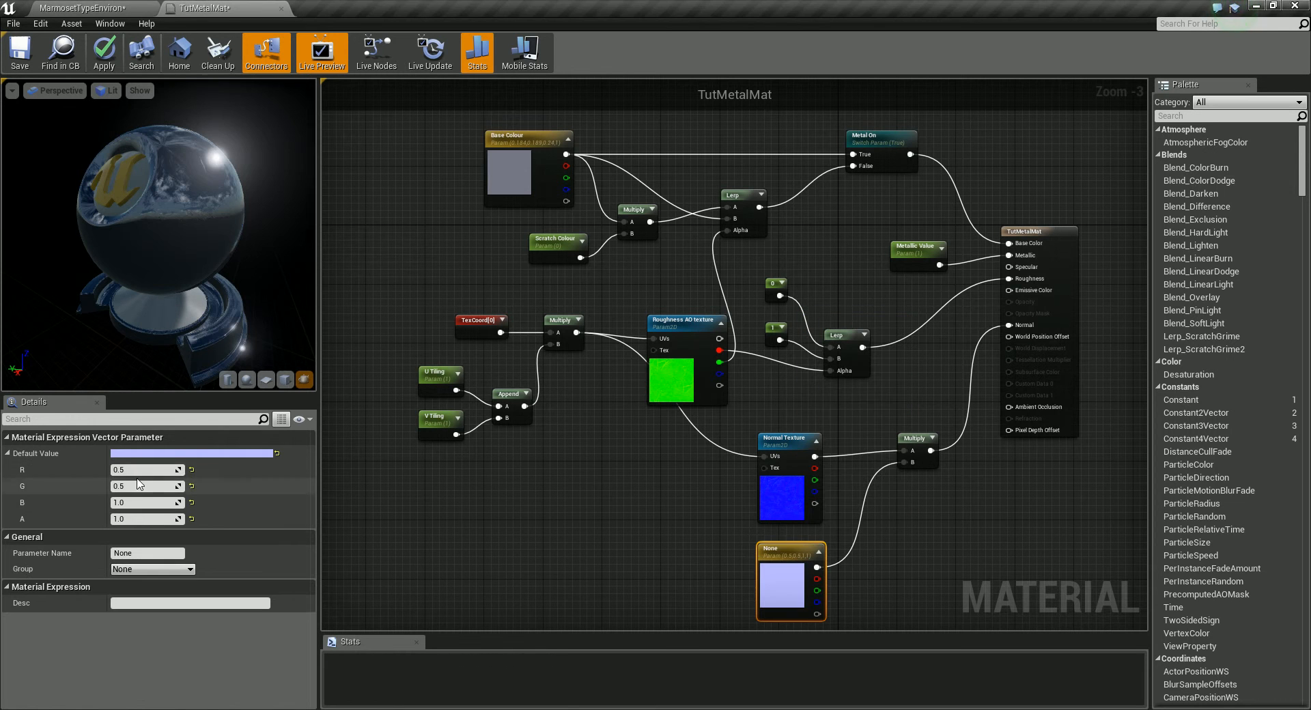
Name the new vector parameter Normal Strength and assign it to a new group named Normal.
left_click(145, 553)
type("Normal Stre")
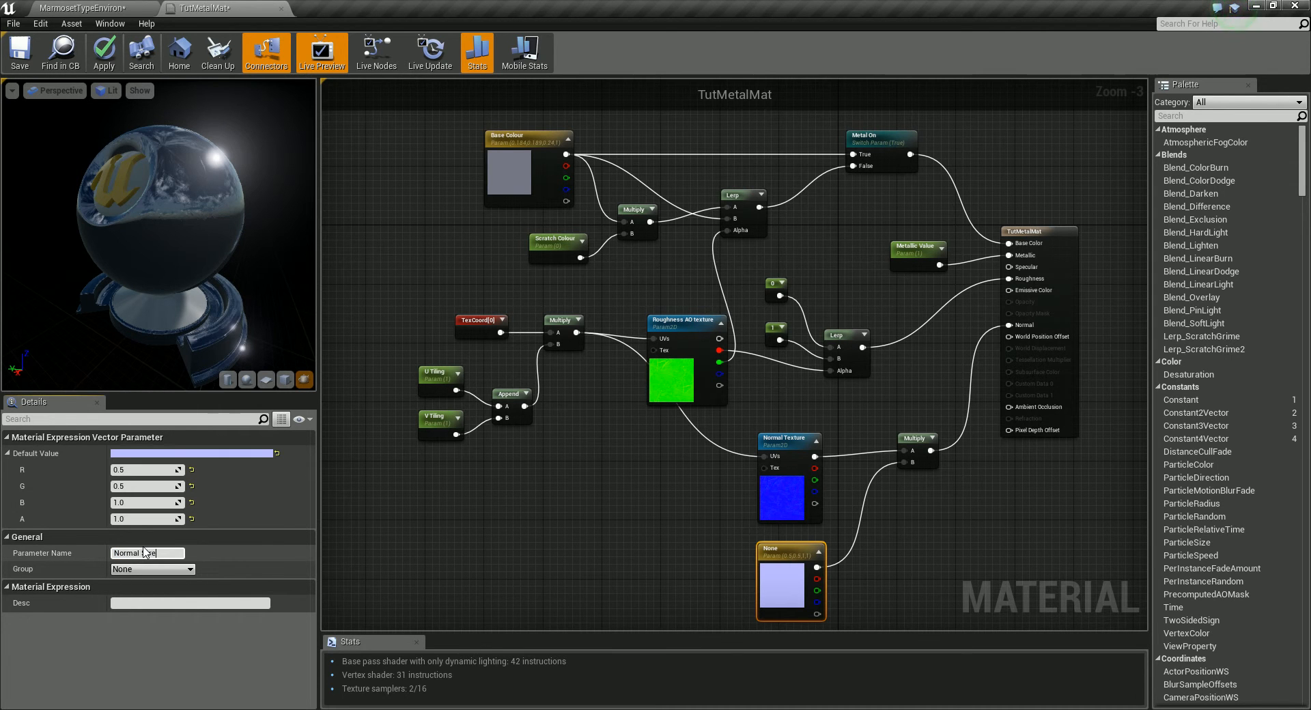
type("ngth")
key("Return")
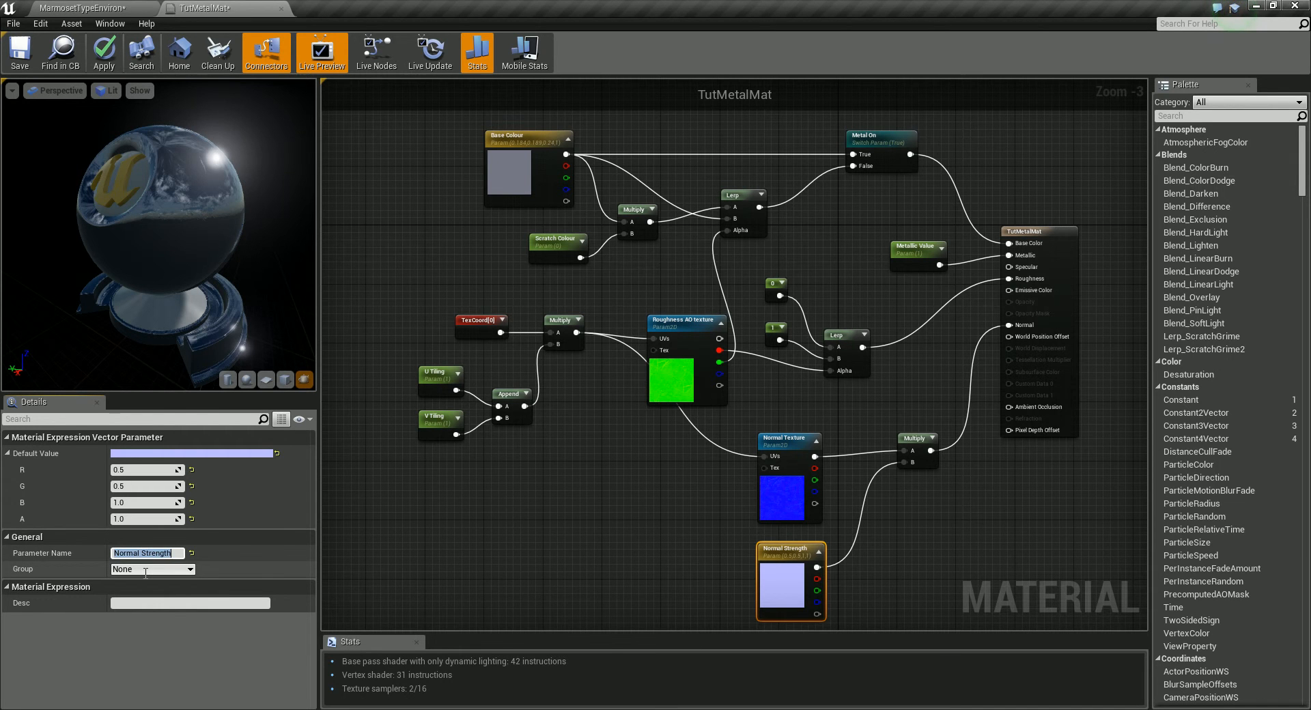
key("BackSpace")
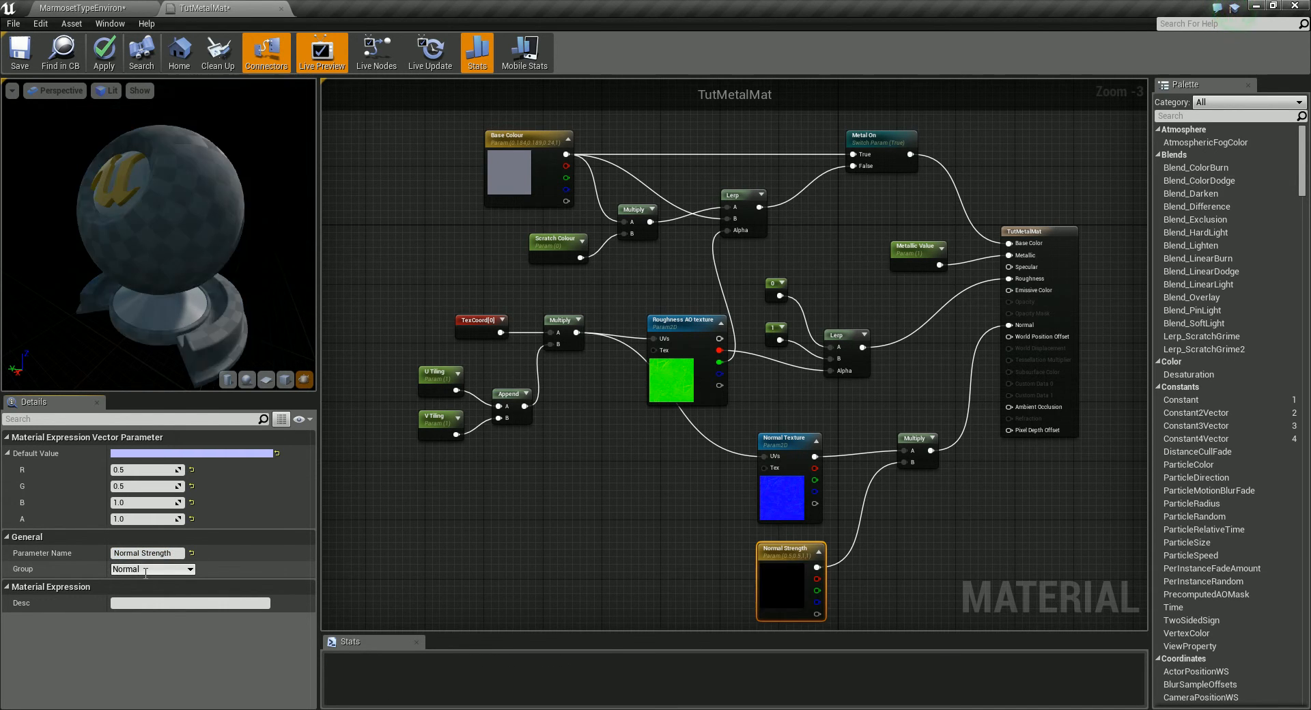
key("Return")
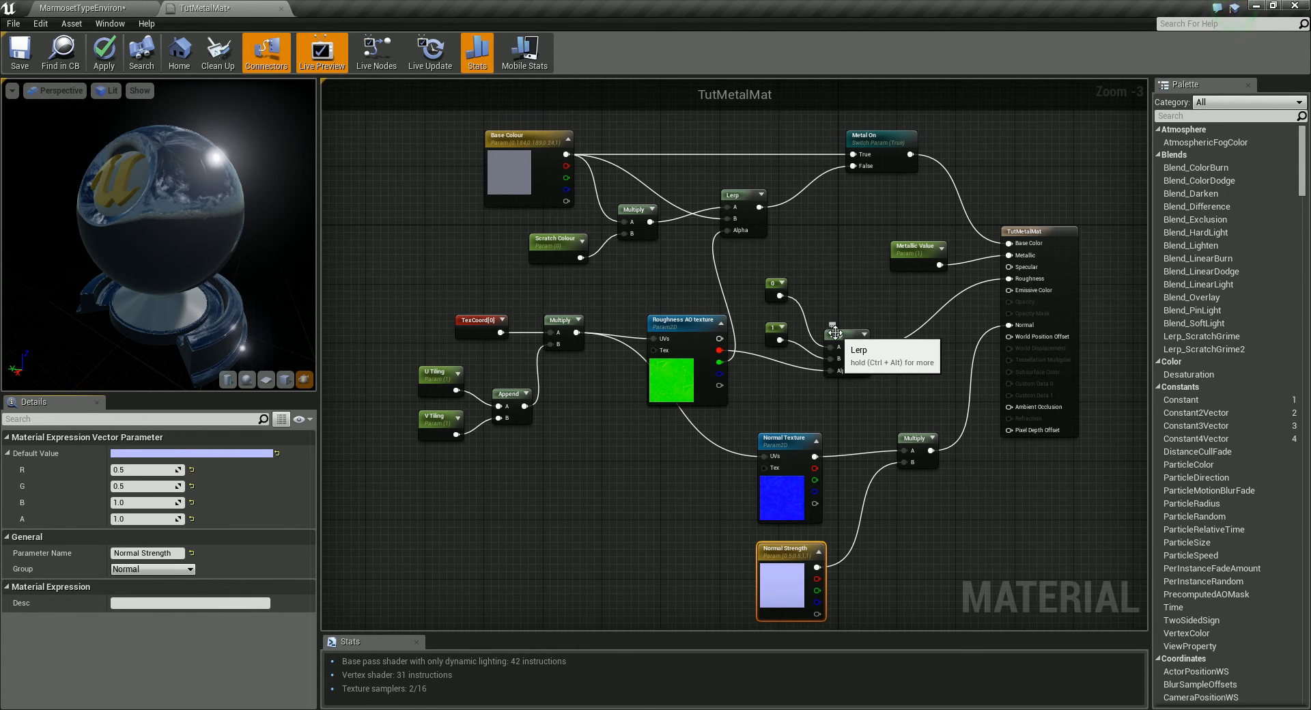
Move the roughness Lerp node closer to the material output and shift its two input constants slightly toward it.
left_click_drag(835, 332, 877, 334)
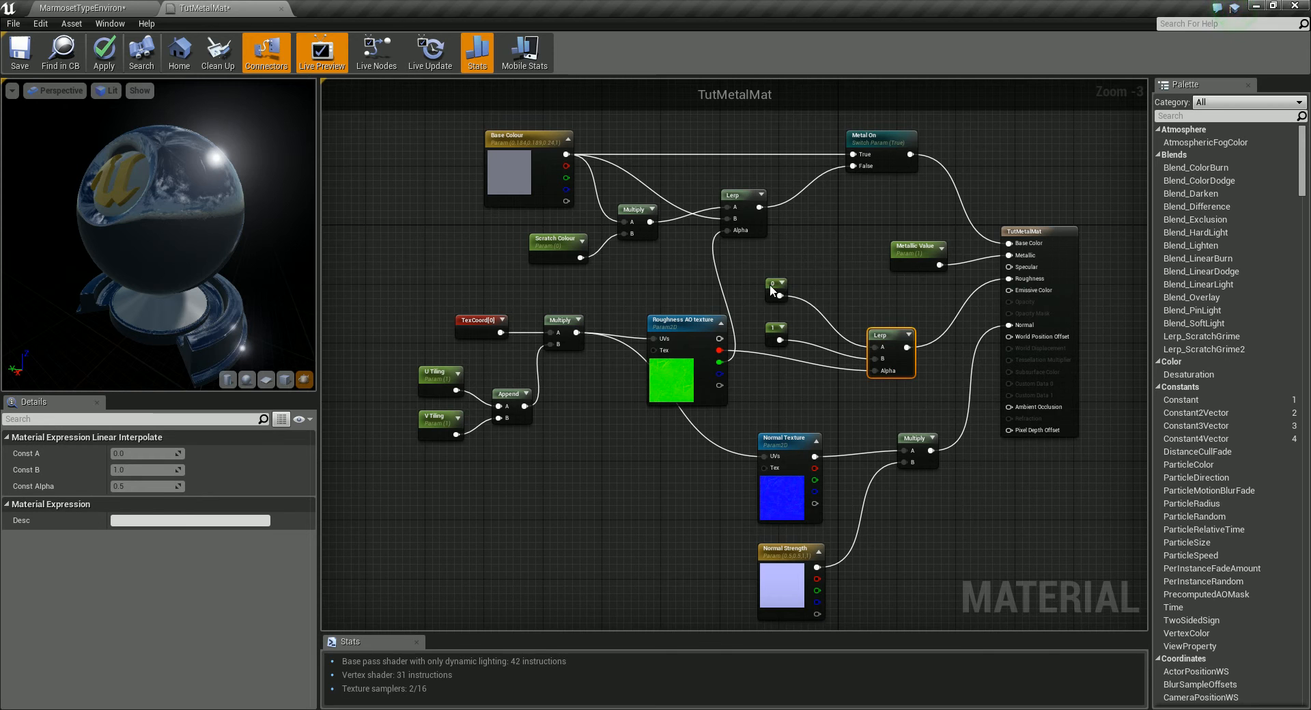
left_click_drag(778, 288, 785, 289)
left_click_drag(768, 333, 776, 332)
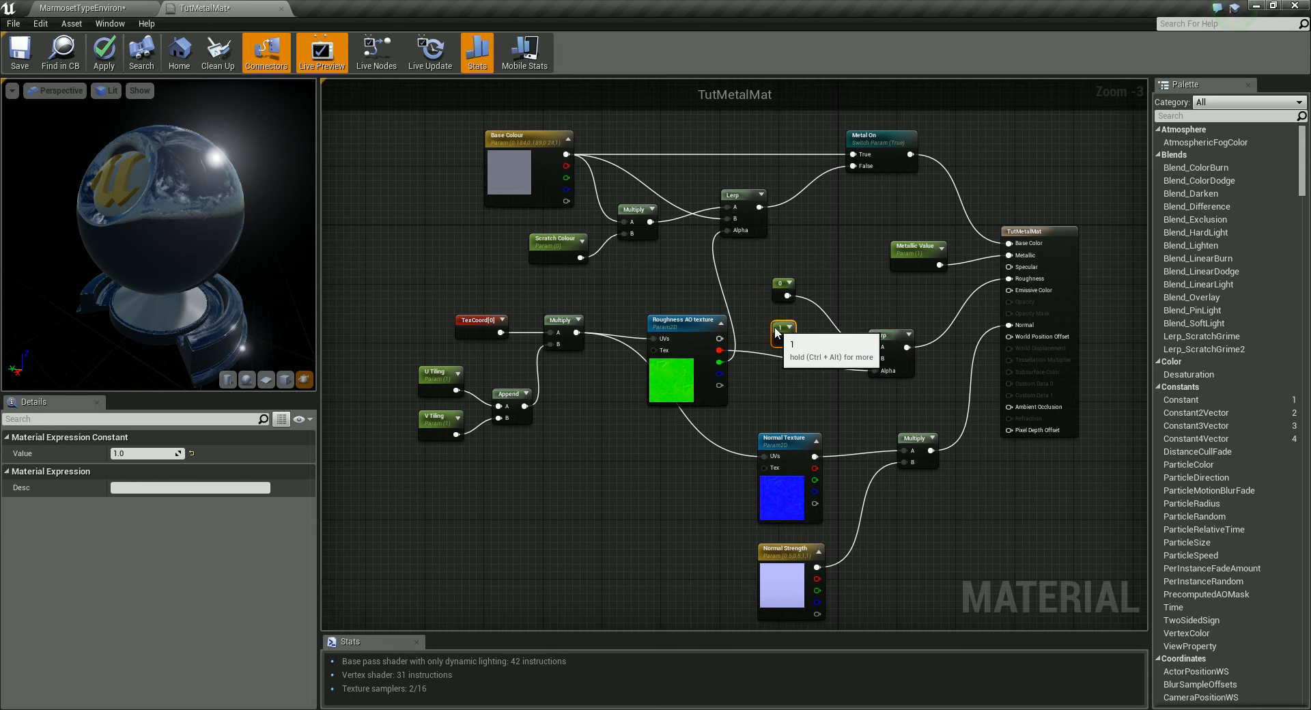
Raise the constant feeding the roughness Lerp's A input to about 0.35 and check the preview sphere up close.
left_click(783, 290)
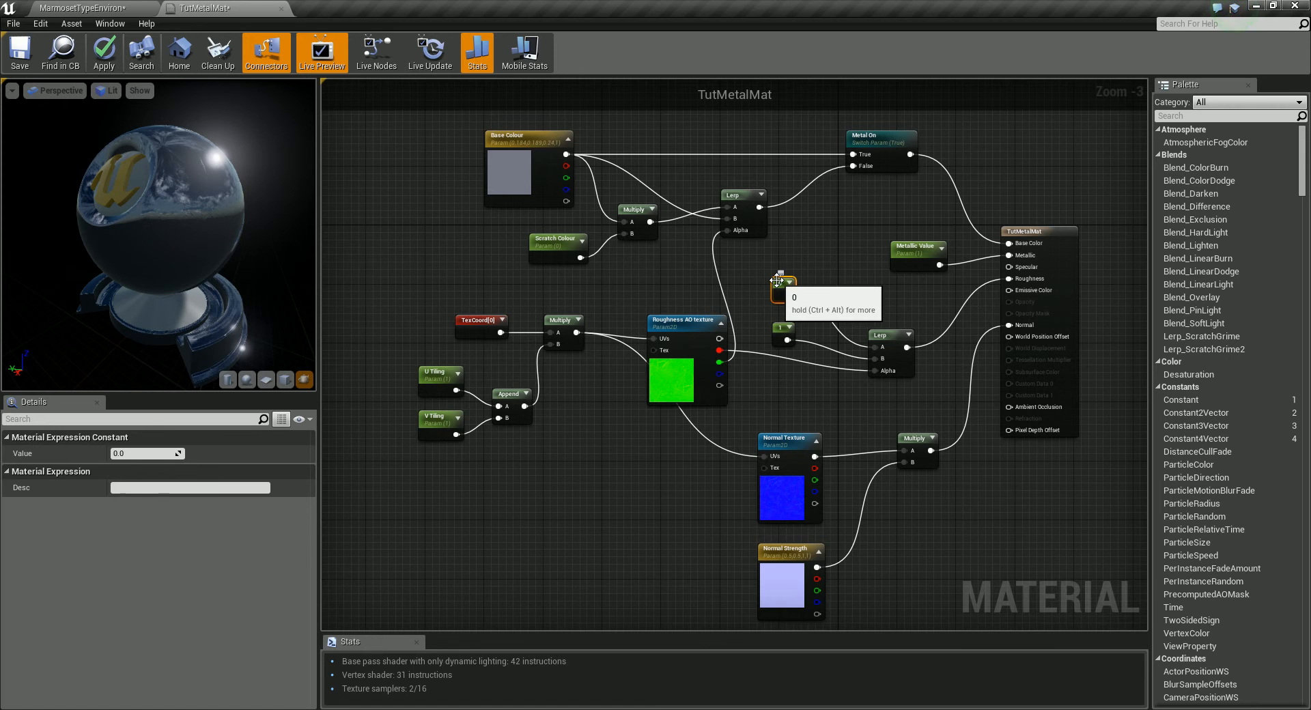
left_click(884, 335)
left_click(783, 292)
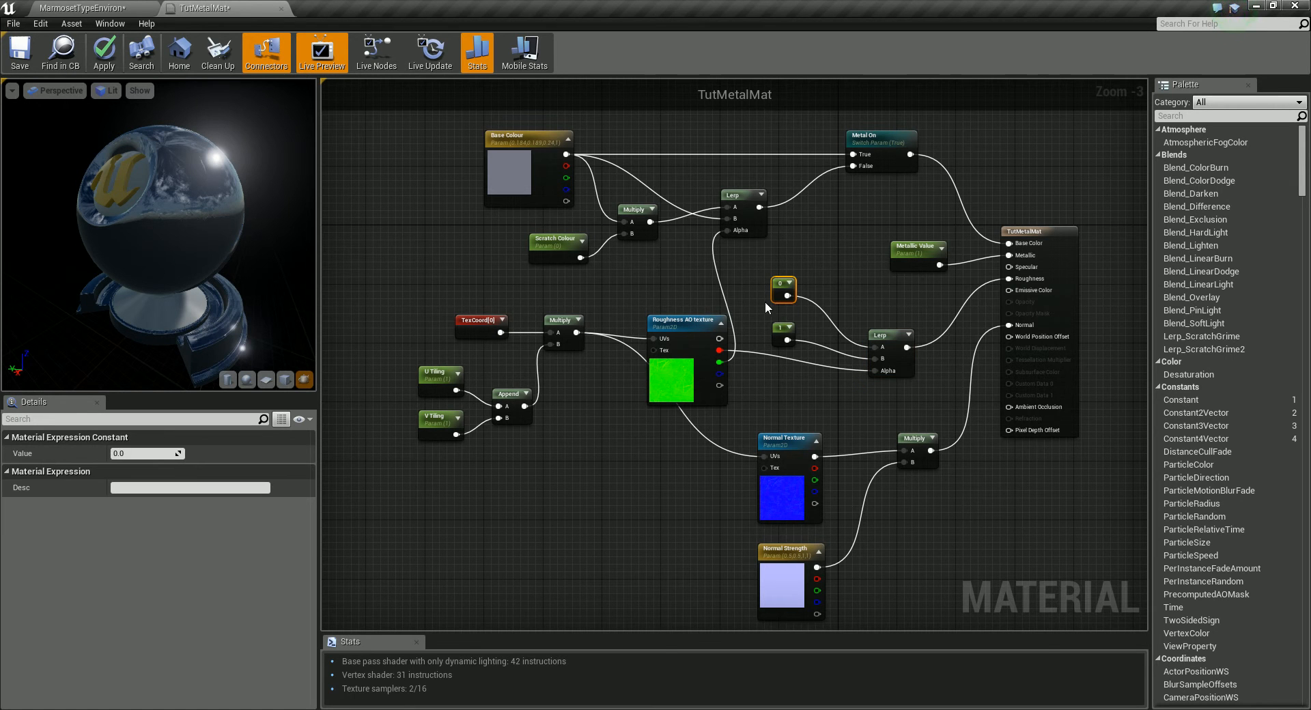
left_click_drag(130, 455, 164, 454)
scroll(181, 266, "up", 5)
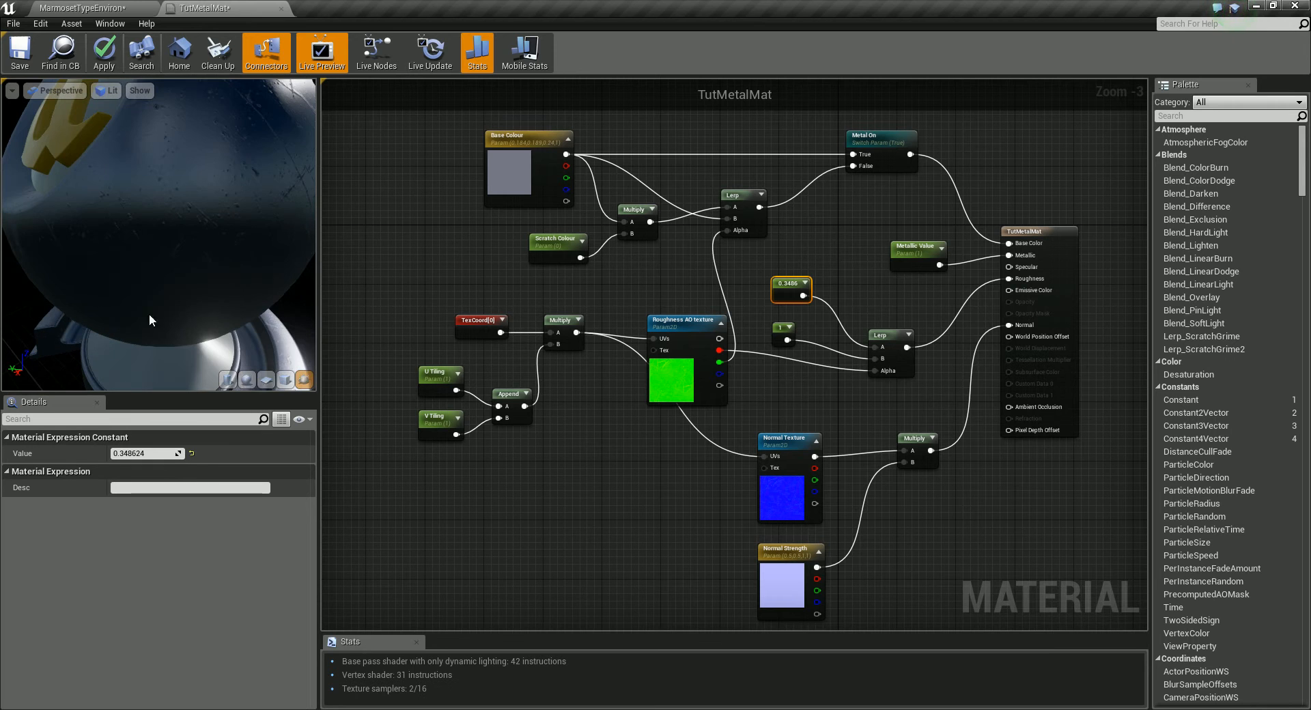
Set the constant feeding the roughness Lerp's A input to 0 and convert it to a parameter.
left_click(134, 453)
type("0")
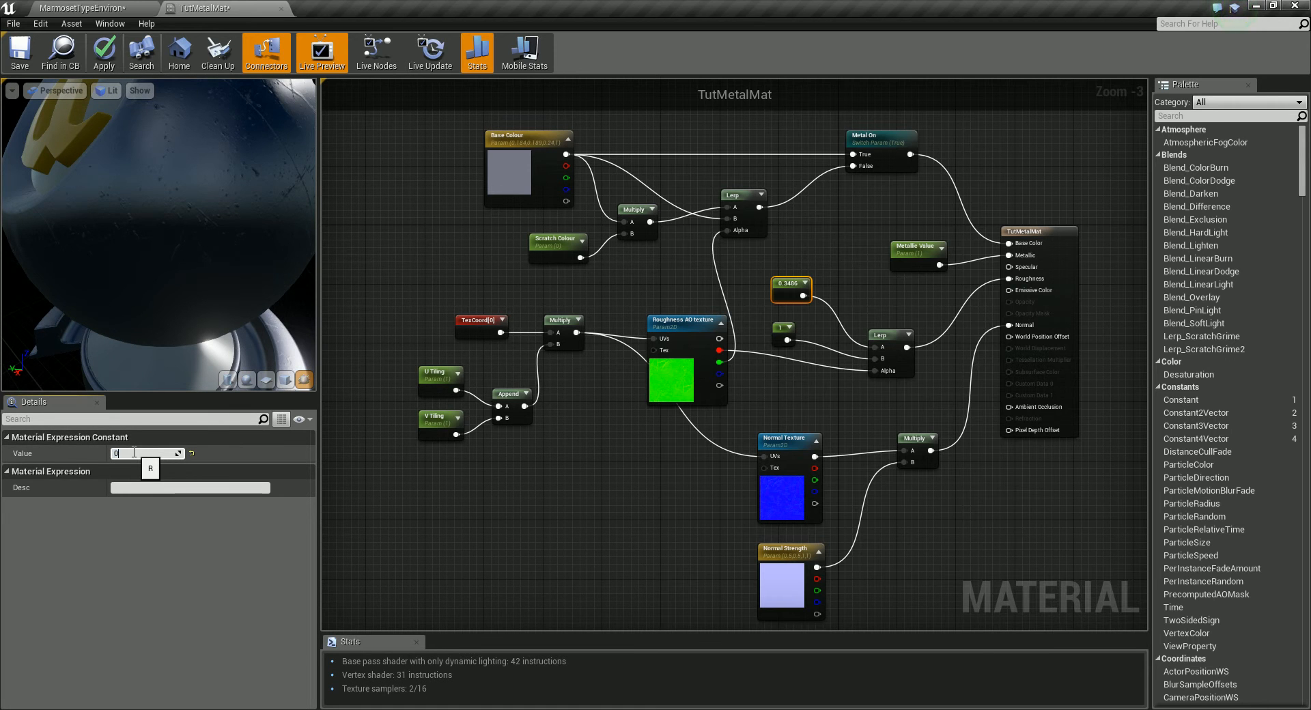
key("Return")
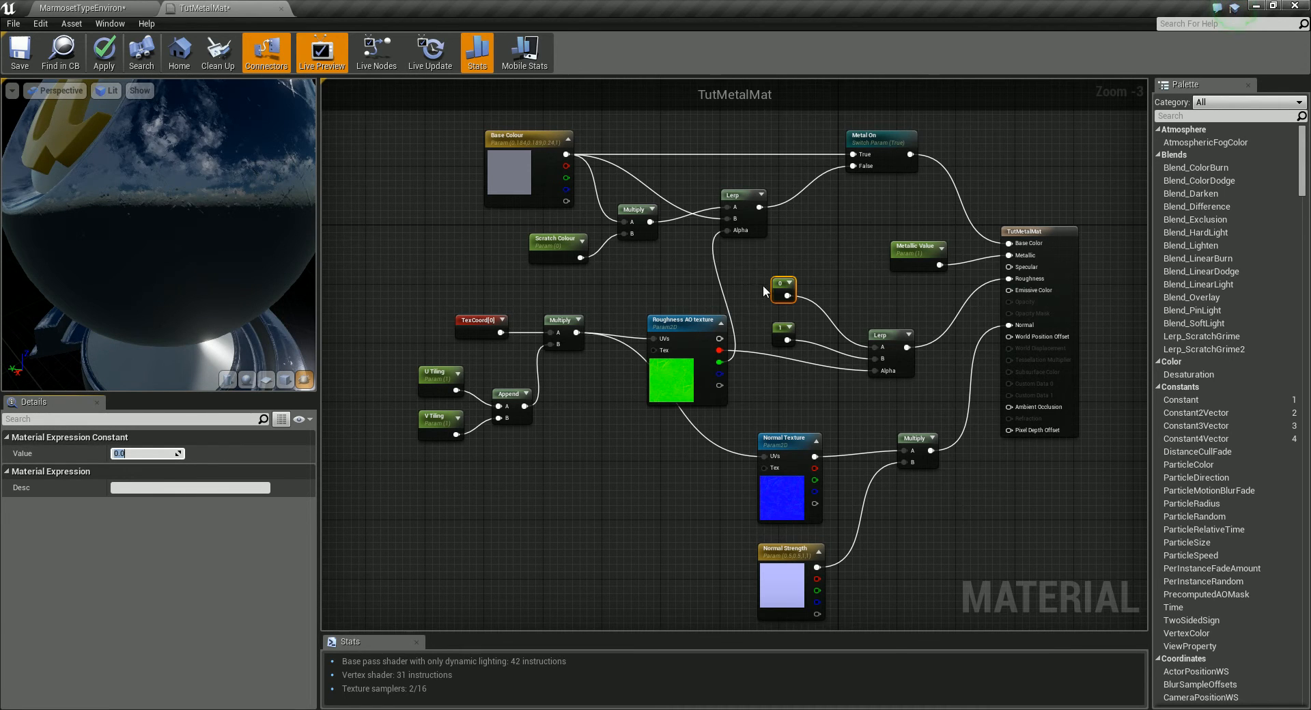
right_click(778, 279)
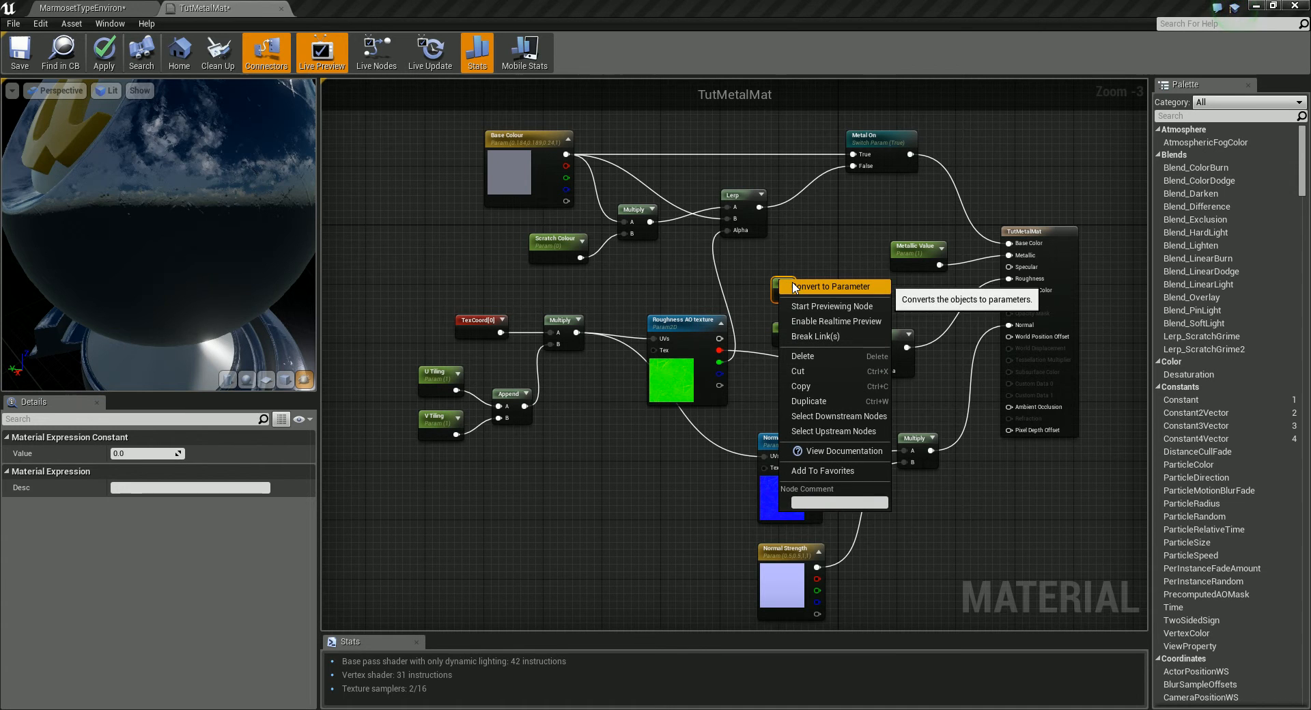
left_click(798, 288)
Name the new scalar parameter Roughness White and assign it to a new group named Roughness.
left_click(144, 521)
type("Roug")
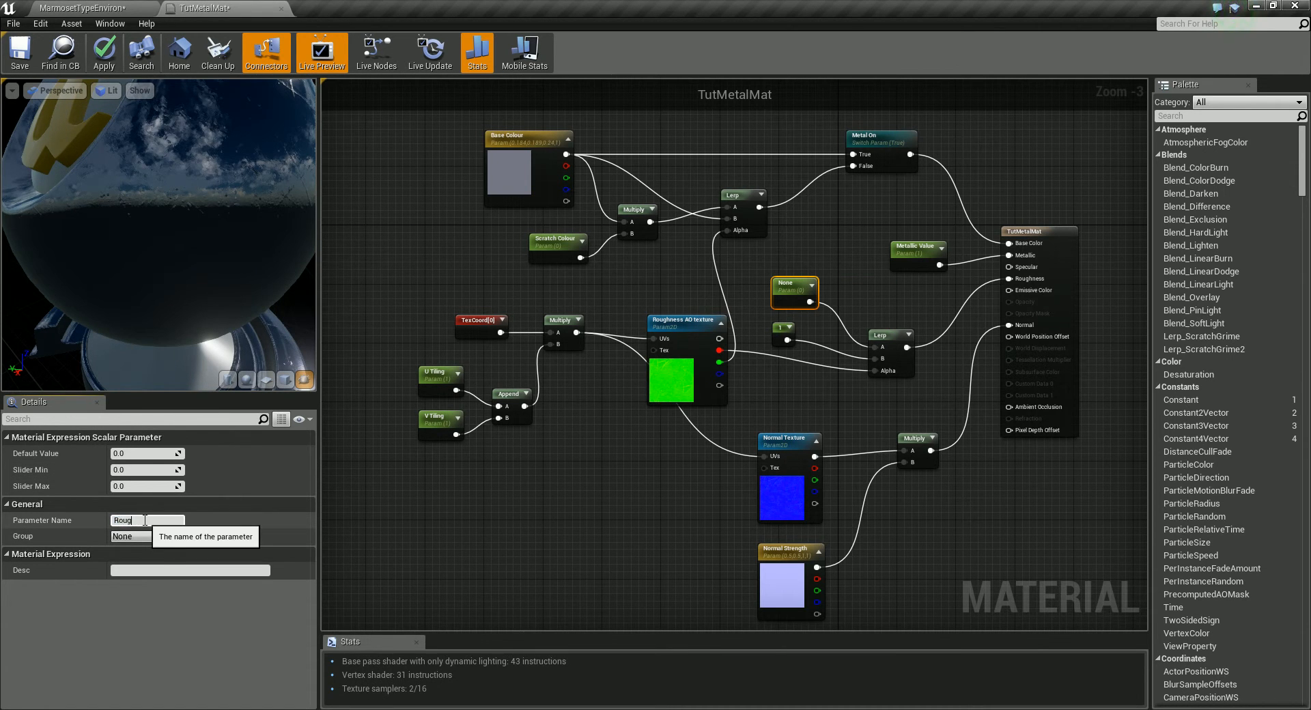
type("hness White")
key("Return")
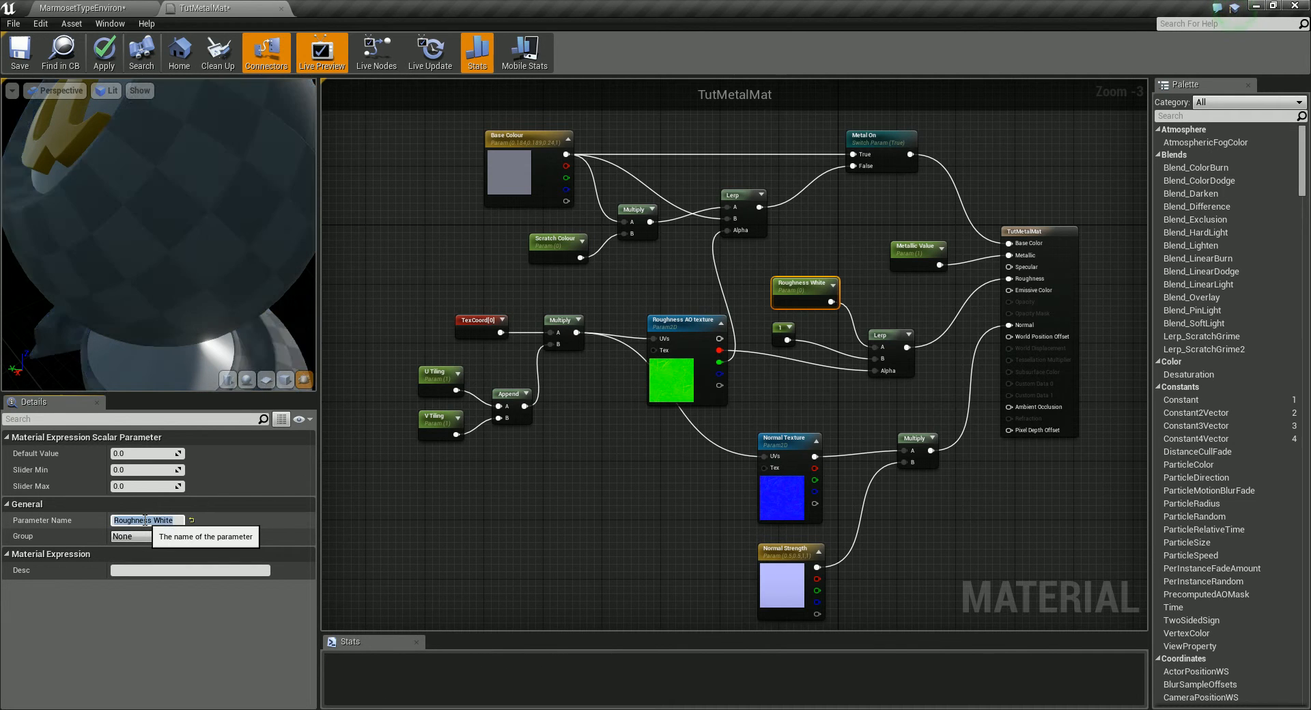
left_click(161, 538)
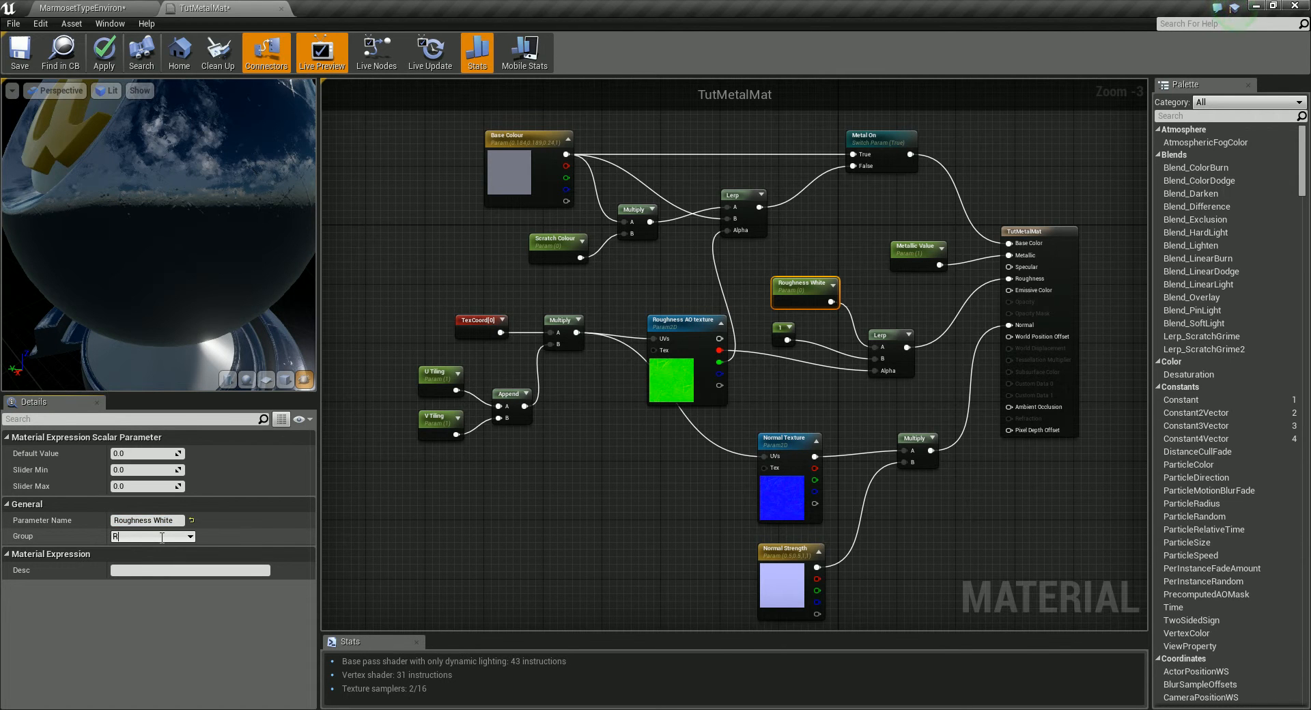
key("Return")
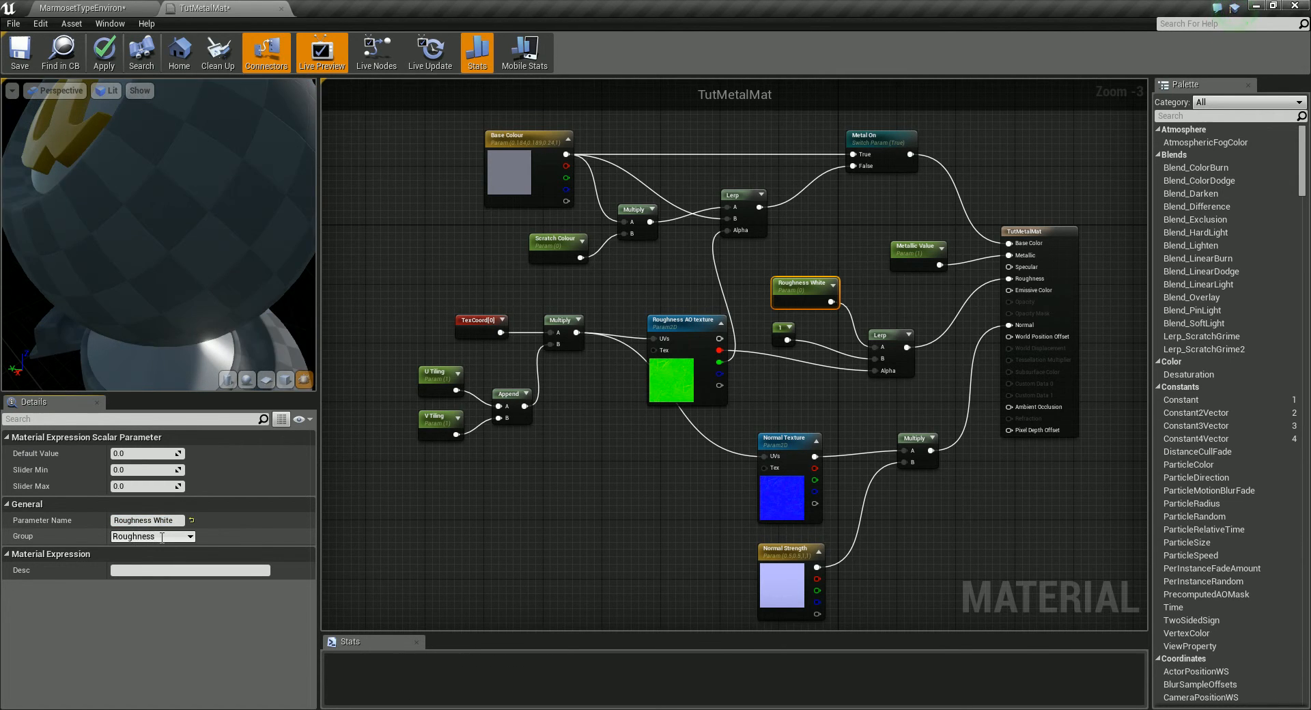
Convert the constant feeding the roughness Lerp's B input to a parameter named Roughness Black in the Roughness group.
left_click(777, 331)
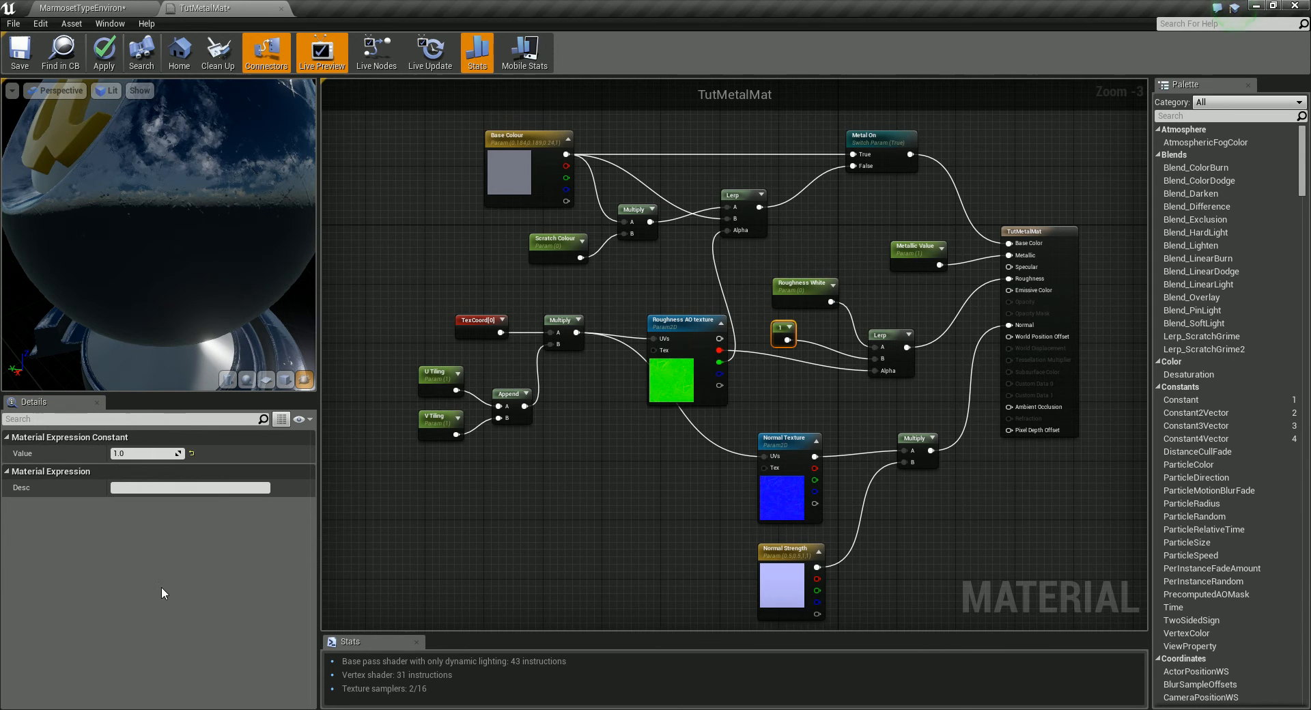
right_click(785, 333)
left_click(799, 335)
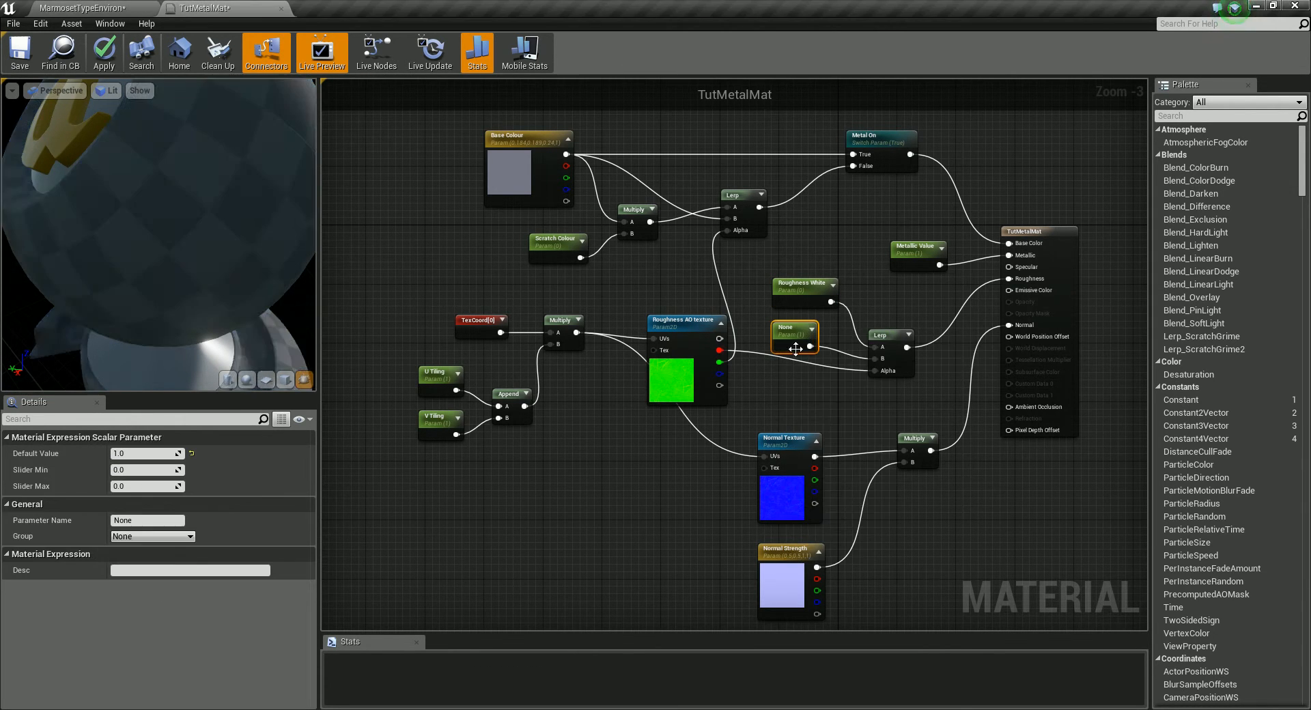
left_click(135, 519)
type("R")
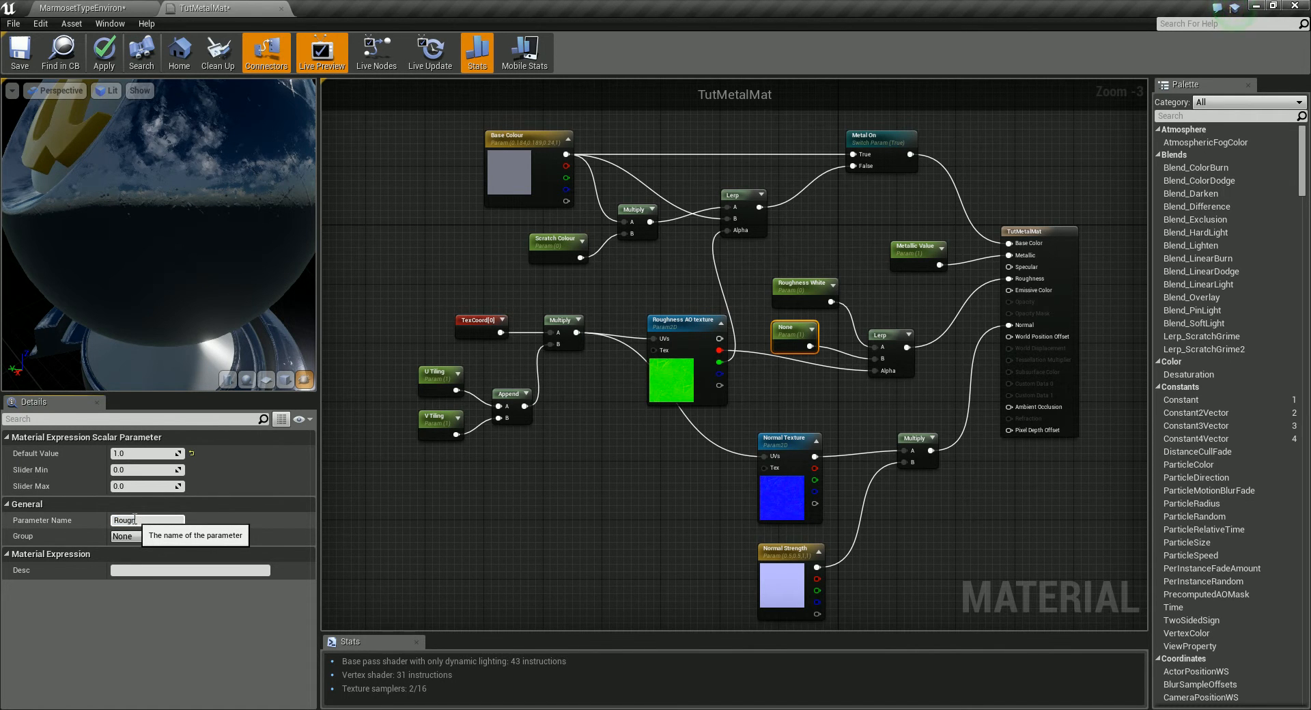
type("ough")
key("Return")
left_click(157, 536)
left_click(150, 584)
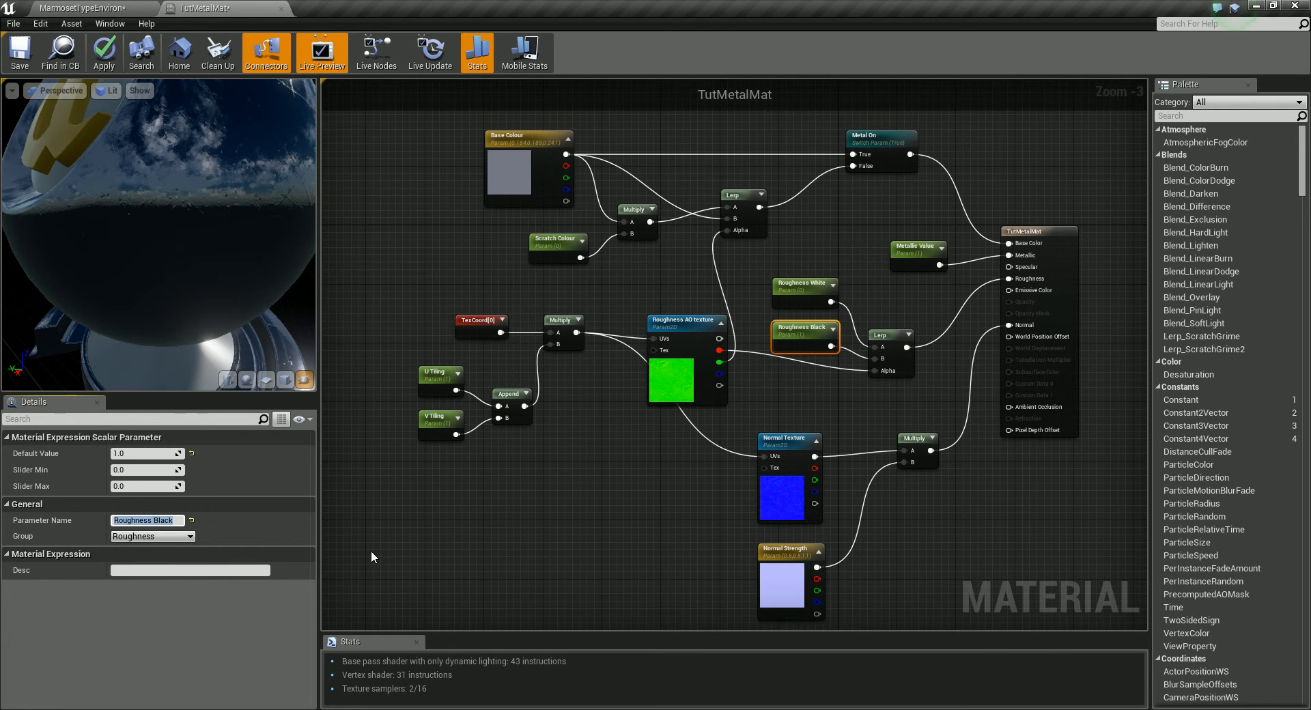
Check the Normal Strength and Normal Texture parameter settings, and apply and save the material.
left_click(457, 538)
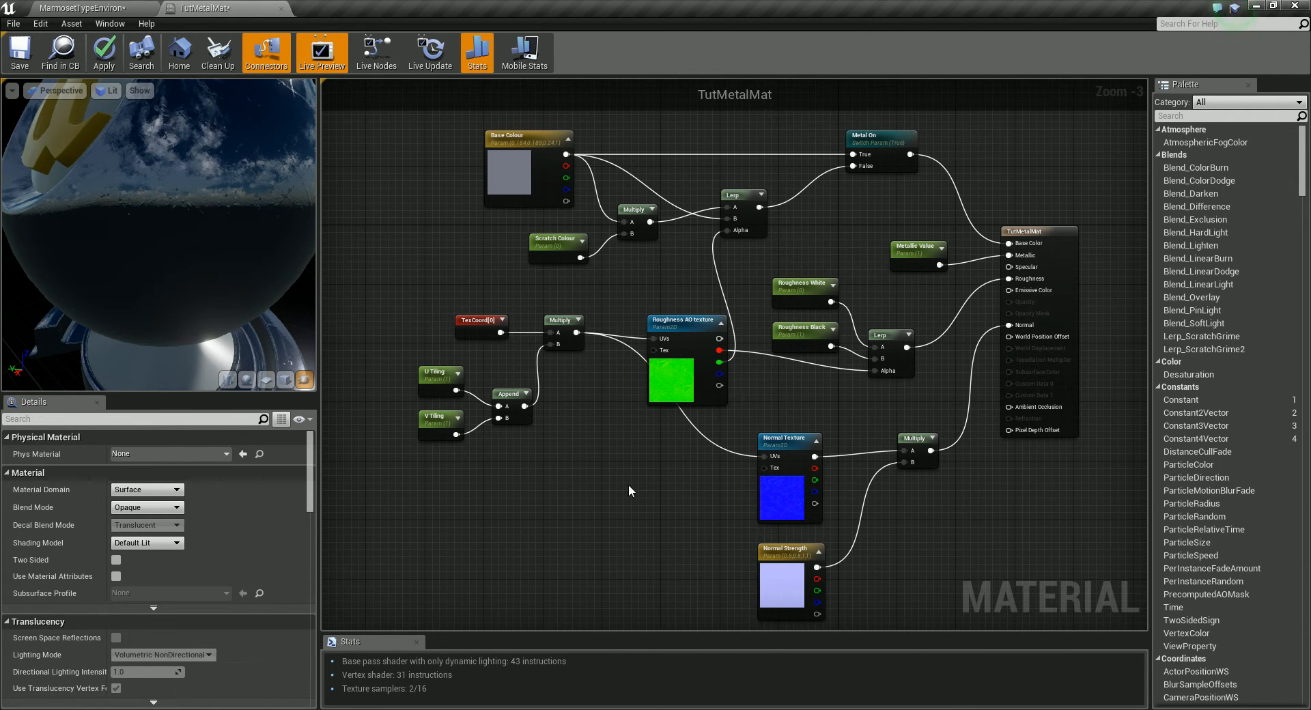
left_click(792, 555)
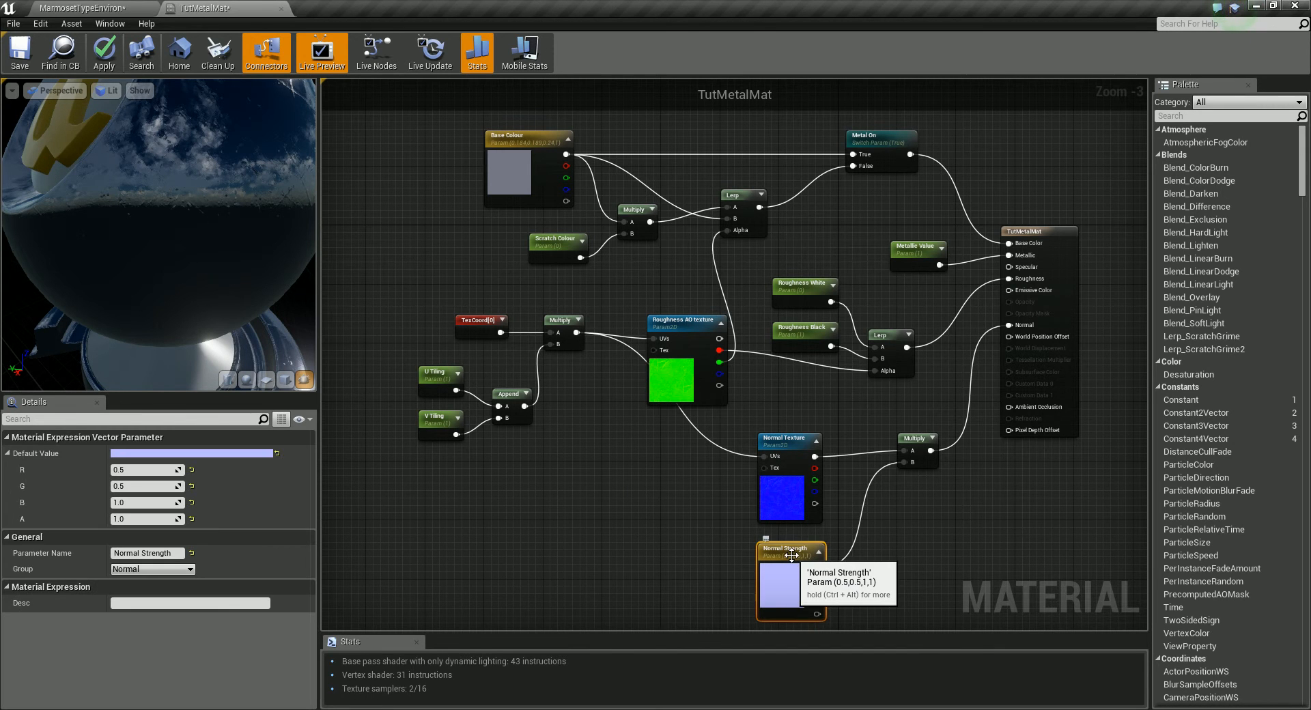
left_click(775, 440)
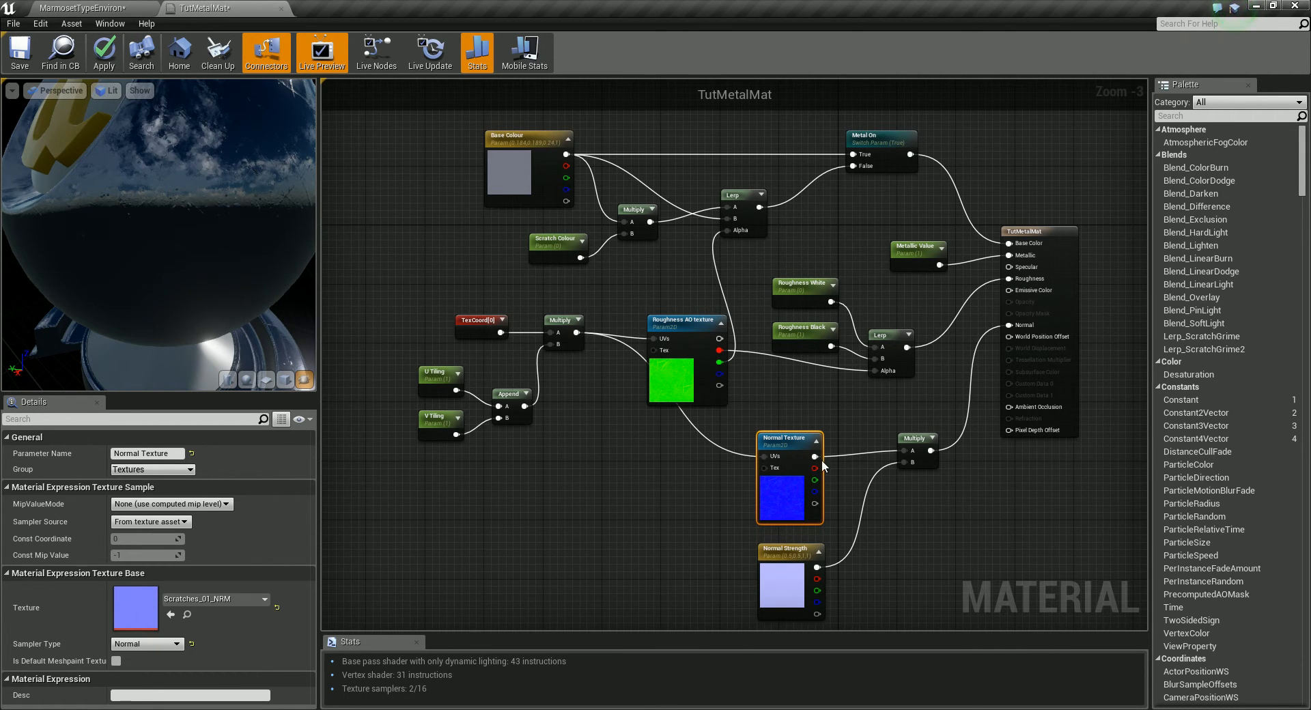
left_click(106, 68)
left_click(20, 52)
Enclose the TexCoord, tiling, Append and Multiply nodes in a comment box titled UV Coords and shift it slightly away from the textures.
left_click_drag(378, 280, 600, 484)
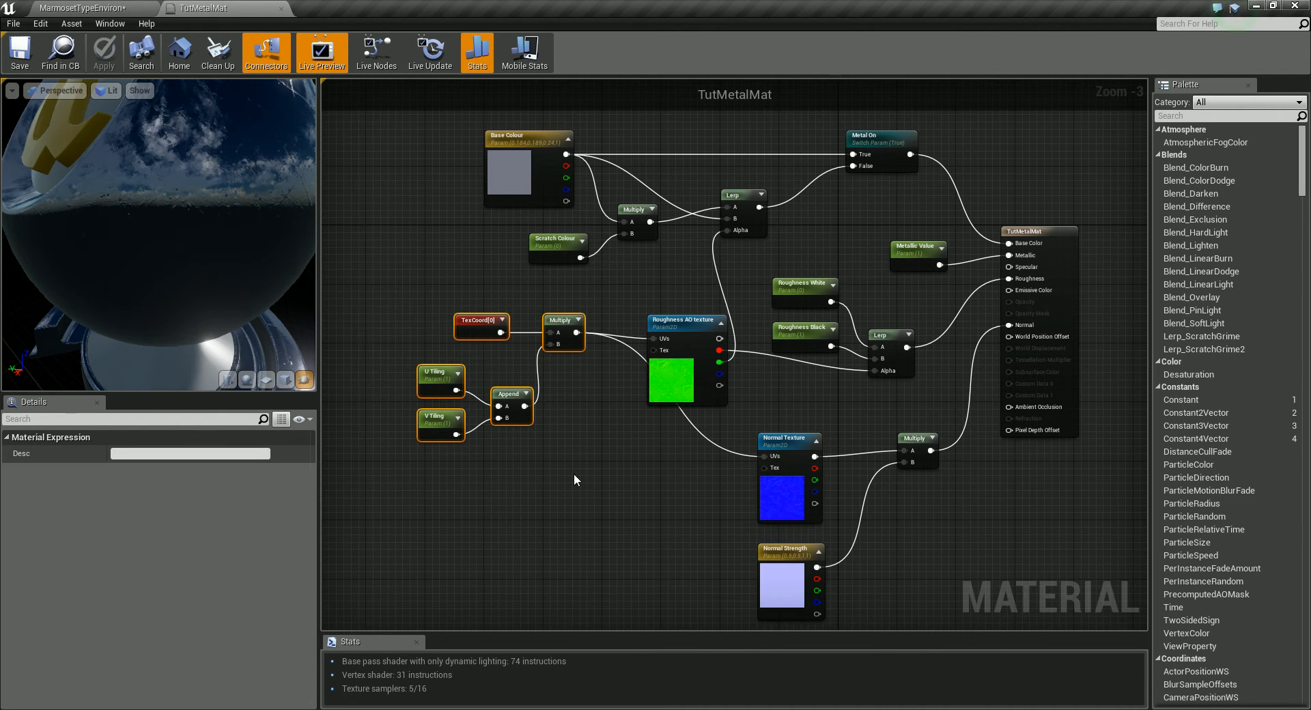
key("c")
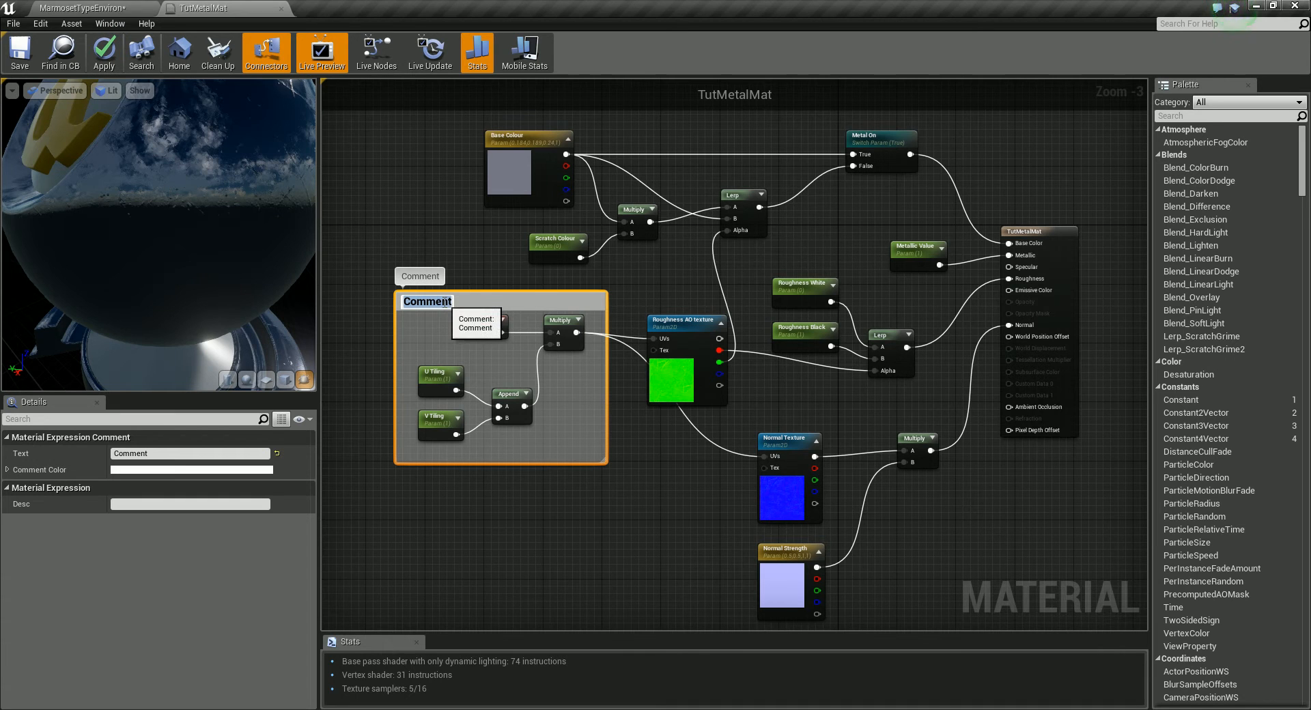
type("UV Coords")
key("Return")
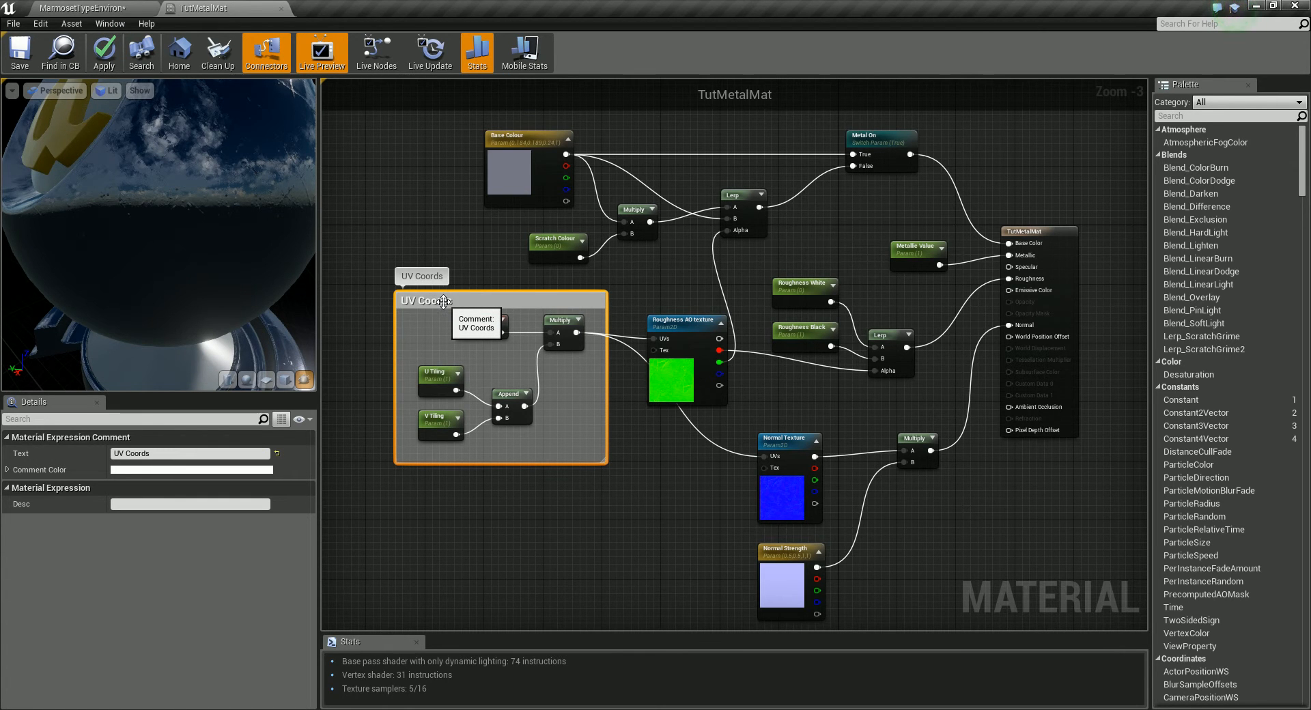
left_click_drag(506, 299, 485, 300)
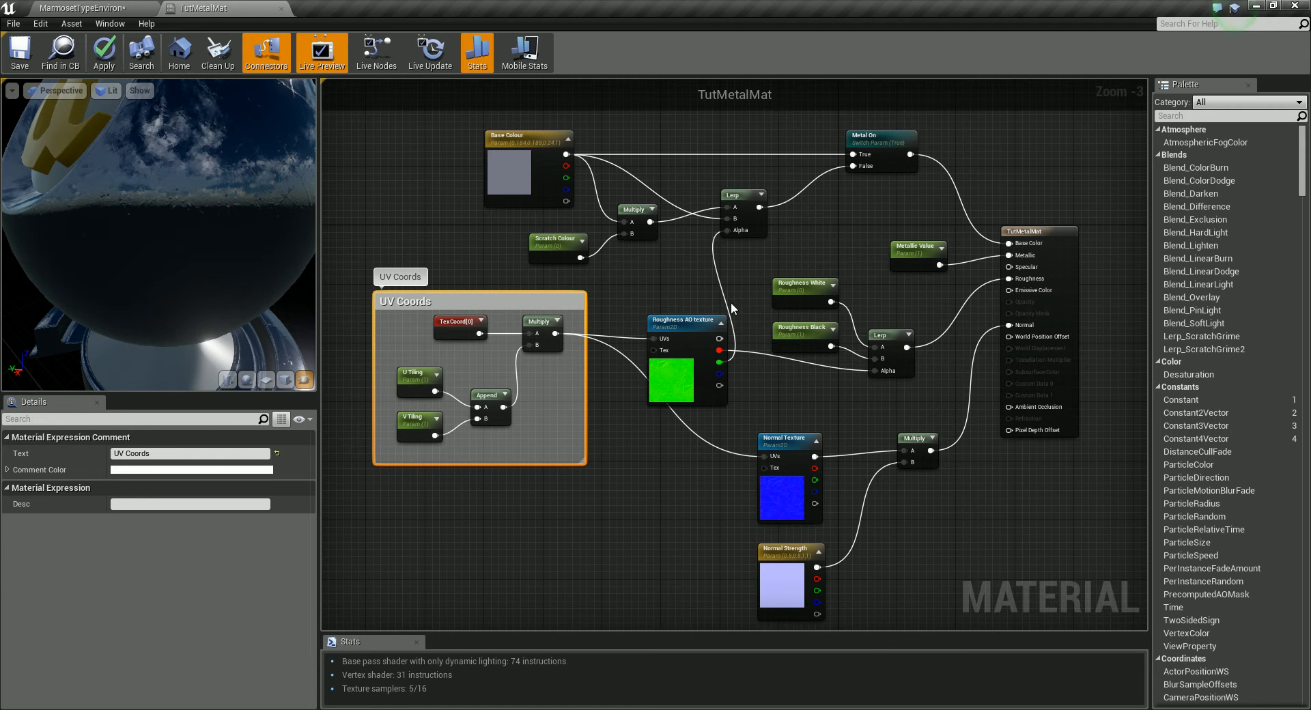
Enclose the nodes from Base Colour and Scratch Colour through the Metal On switch in a comment box titled Base and Scratch Colour.
scroll(829, 363, "up", 3)
scroll(815, 343, "down", 5)
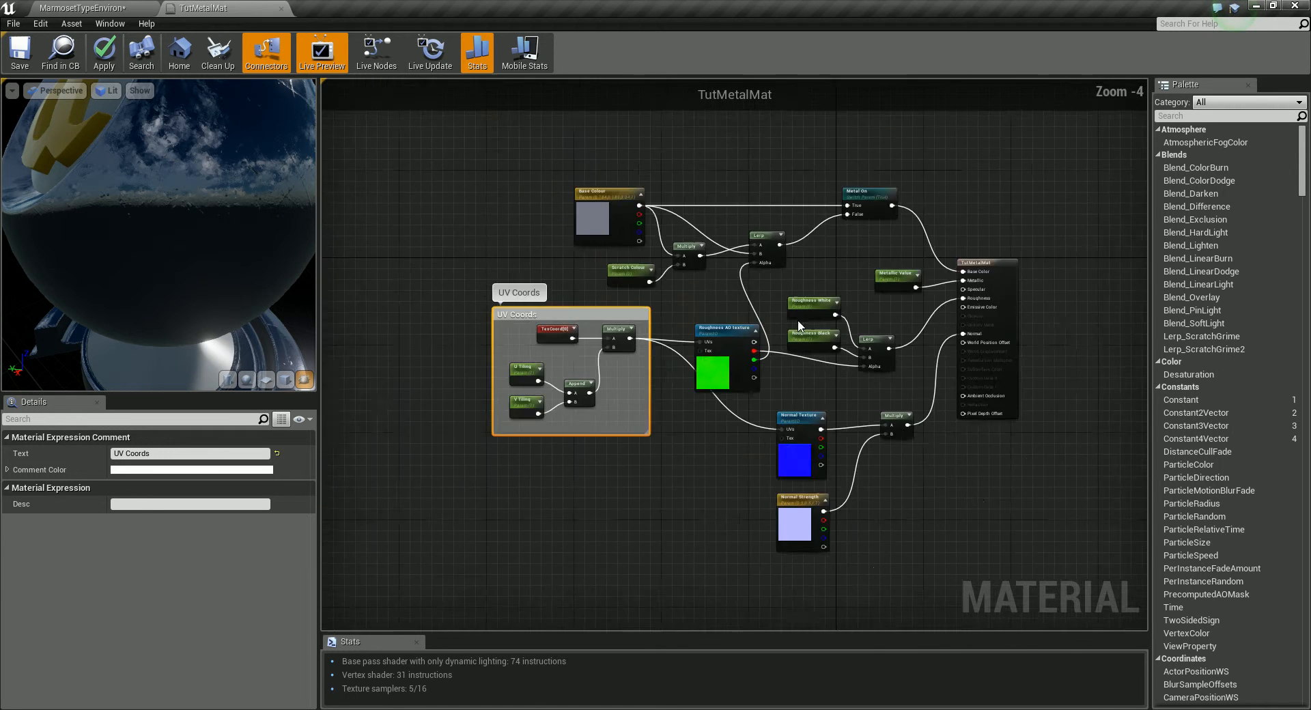
left_click_drag(658, 328, 625, 327)
left_click_drag(605, 172, 860, 293)
left_click_drag(862, 246, 853, 214)
key("c")
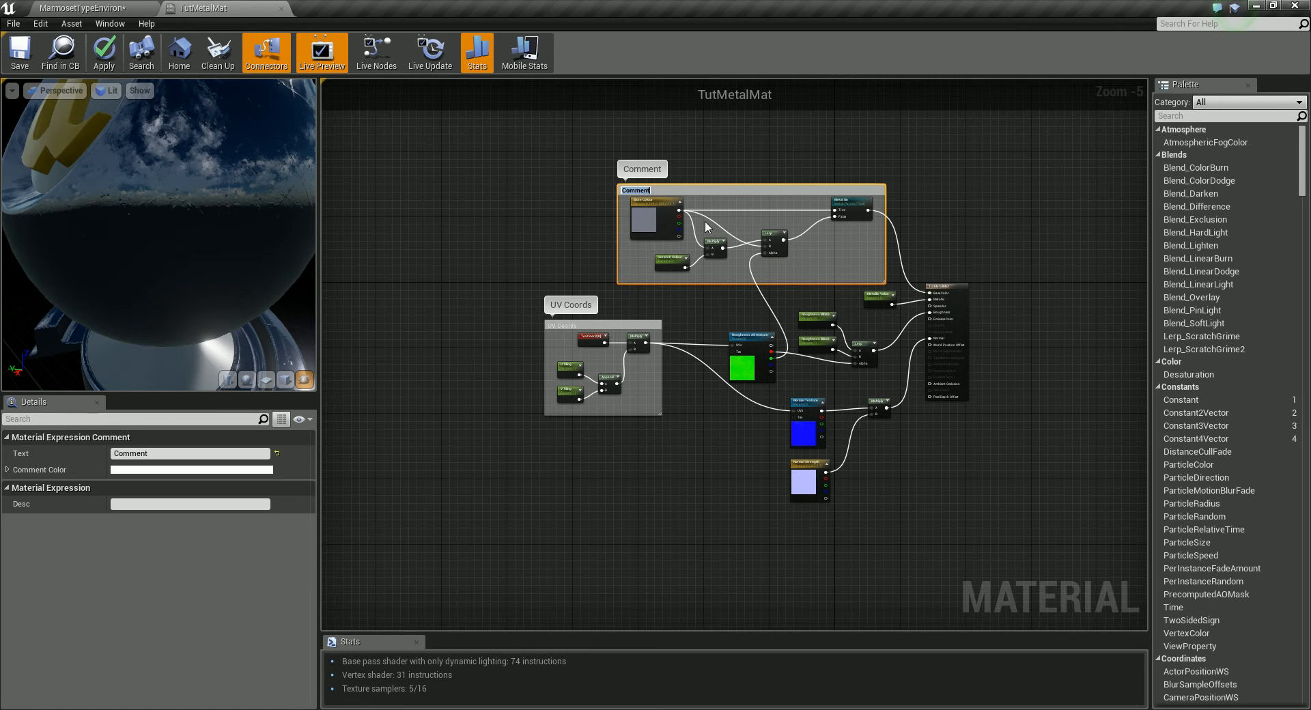
type("Colour")
key("BackSpace")
key("BackSpace")
key("BackSpace")
key("BackSpace")
key("BackSpace")
type("Base and Scratch Colour")
key("Return")
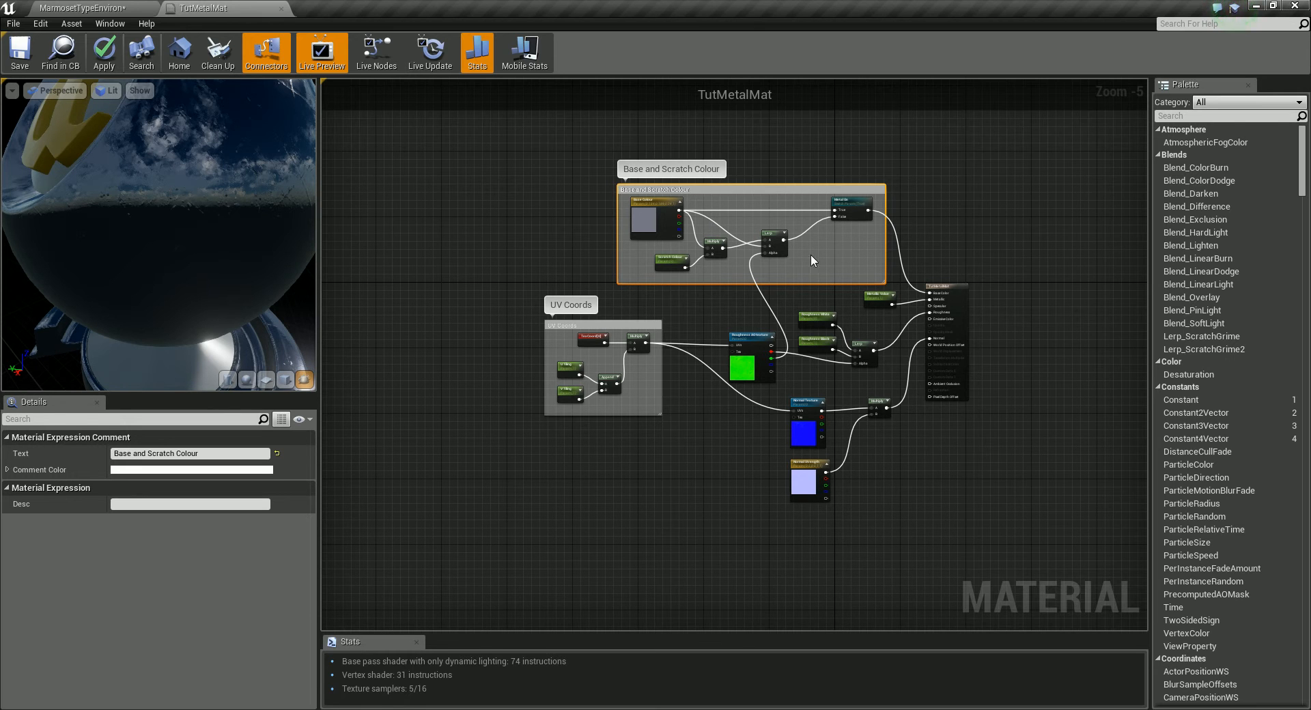
Enclose Roughness White, Roughness Black and their Lerp node in a comment box titled Roughness.
scroll(849, 338, "up", 2)
right_click_drag(803, 372, 816, 355)
left_click_drag(792, 254, 798, 284)
left_click_drag(866, 383, 877, 383)
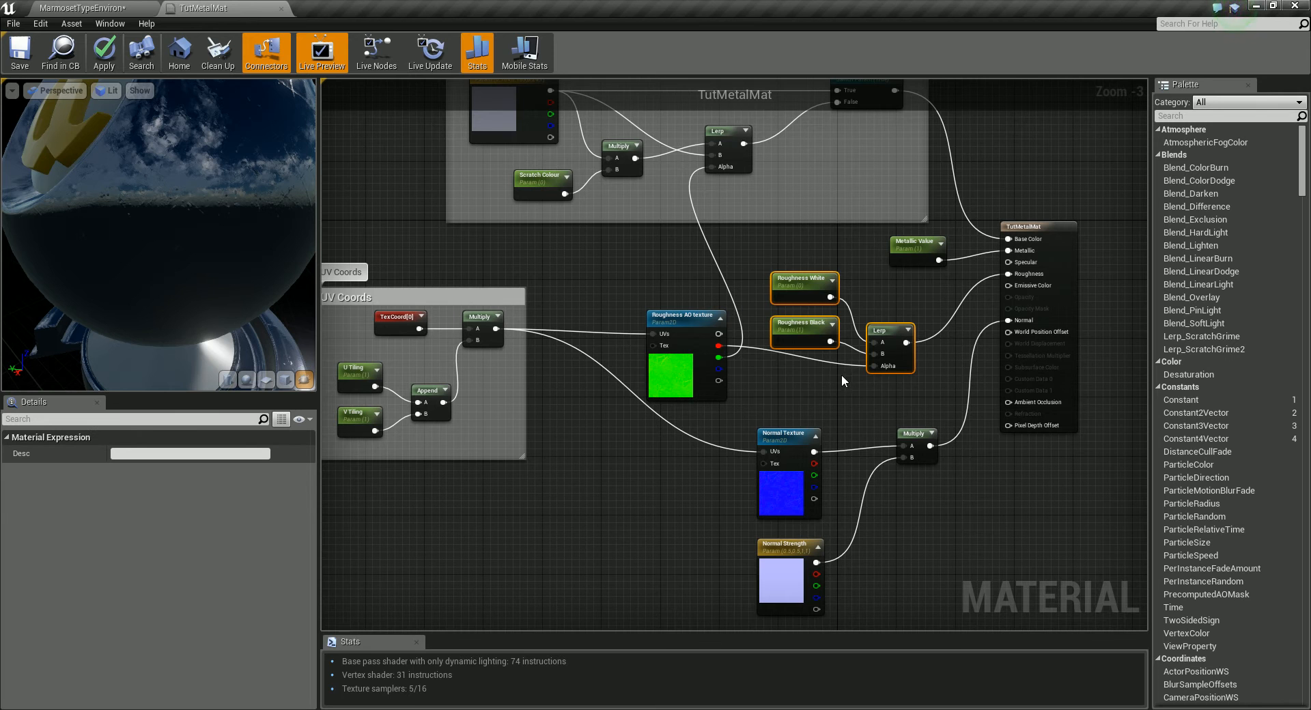
type("c")
type("Rou")
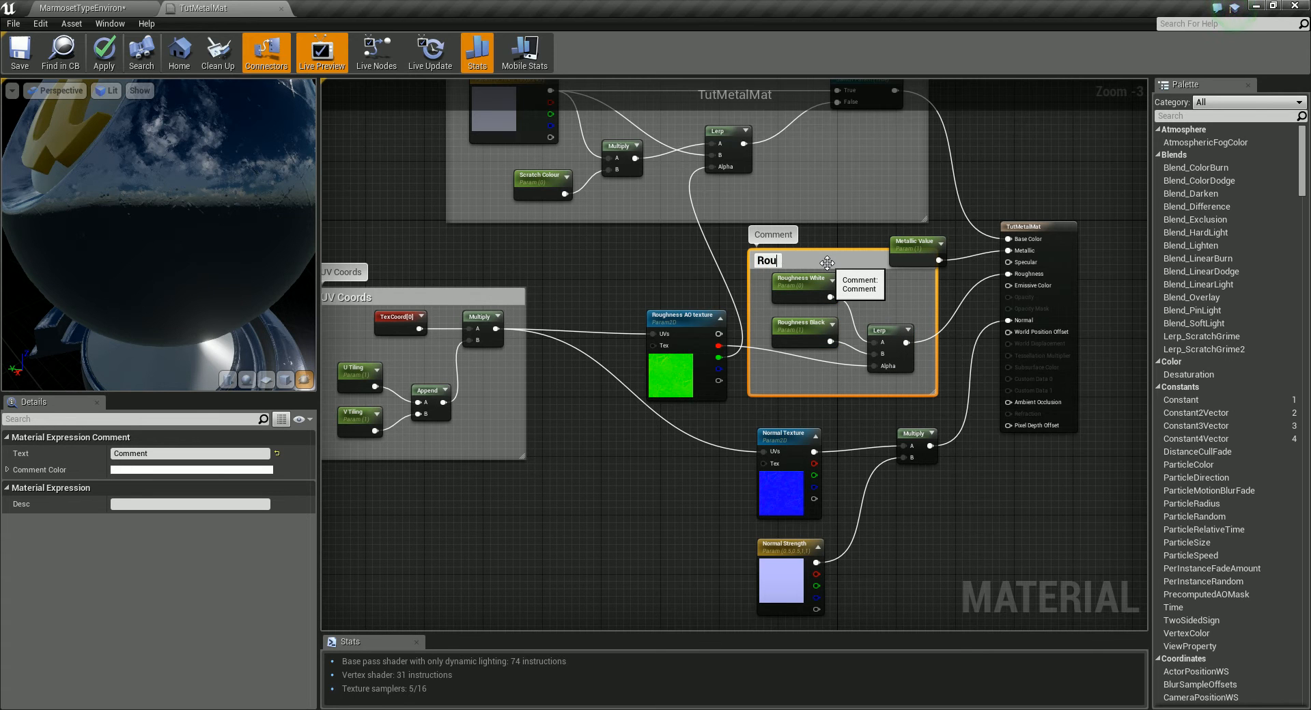
type("ghness")
key("Return")
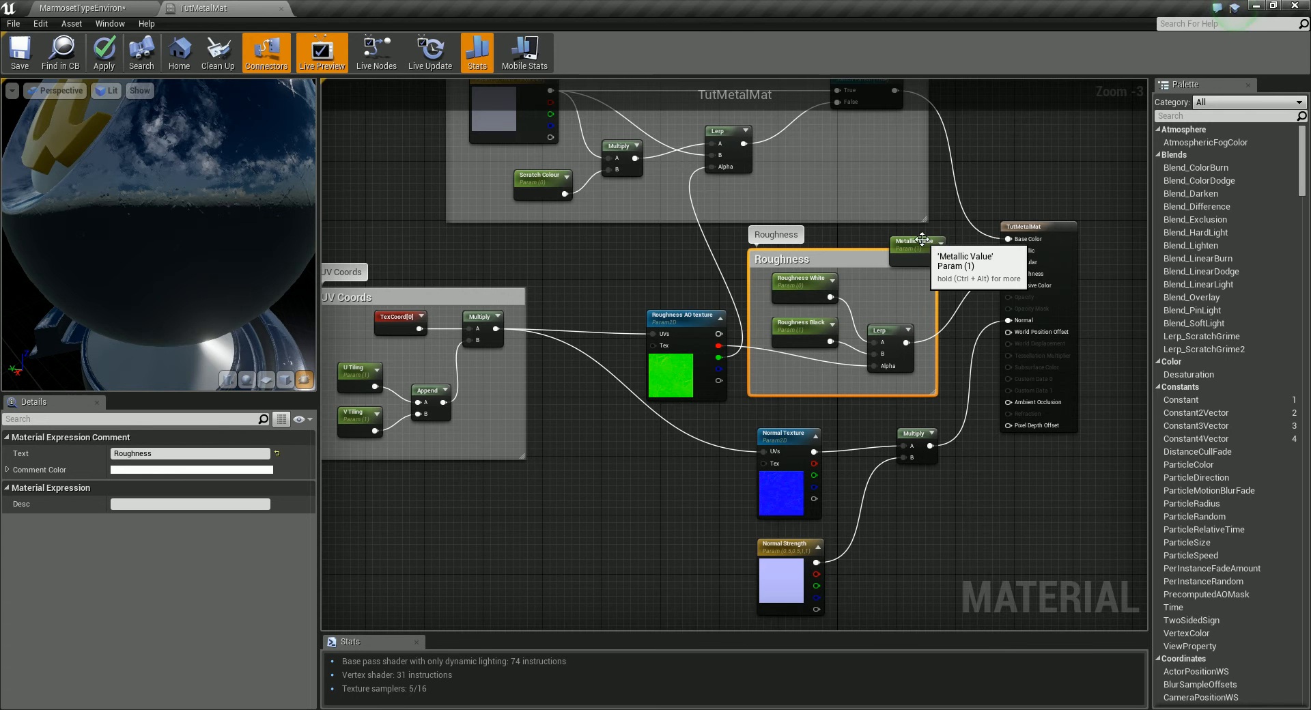
Stack the Roughness AO and Normal Texture nodes beside the UV Coords box, shifting the Roughness and UV Coords boxes away from the material output.
scroll(1048, 454, "down", 2)
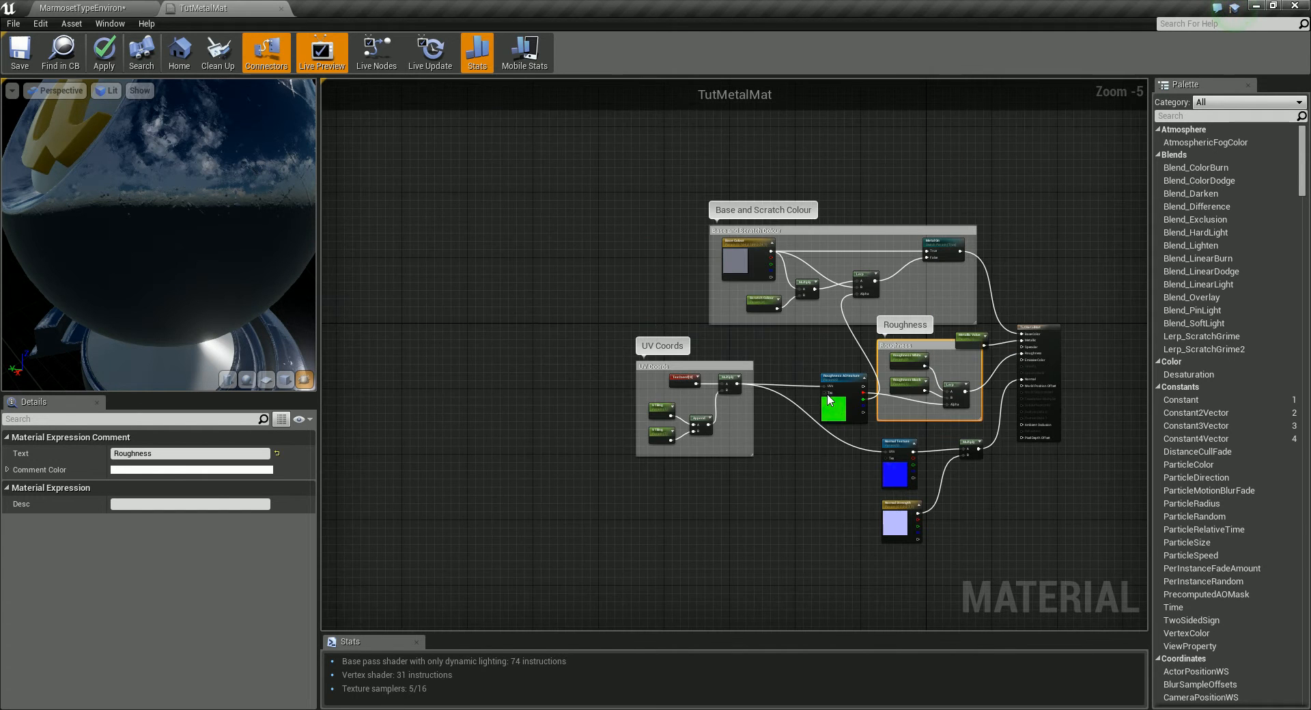
left_click_drag(837, 385, 792, 386)
left_click_drag(933, 347, 899, 347)
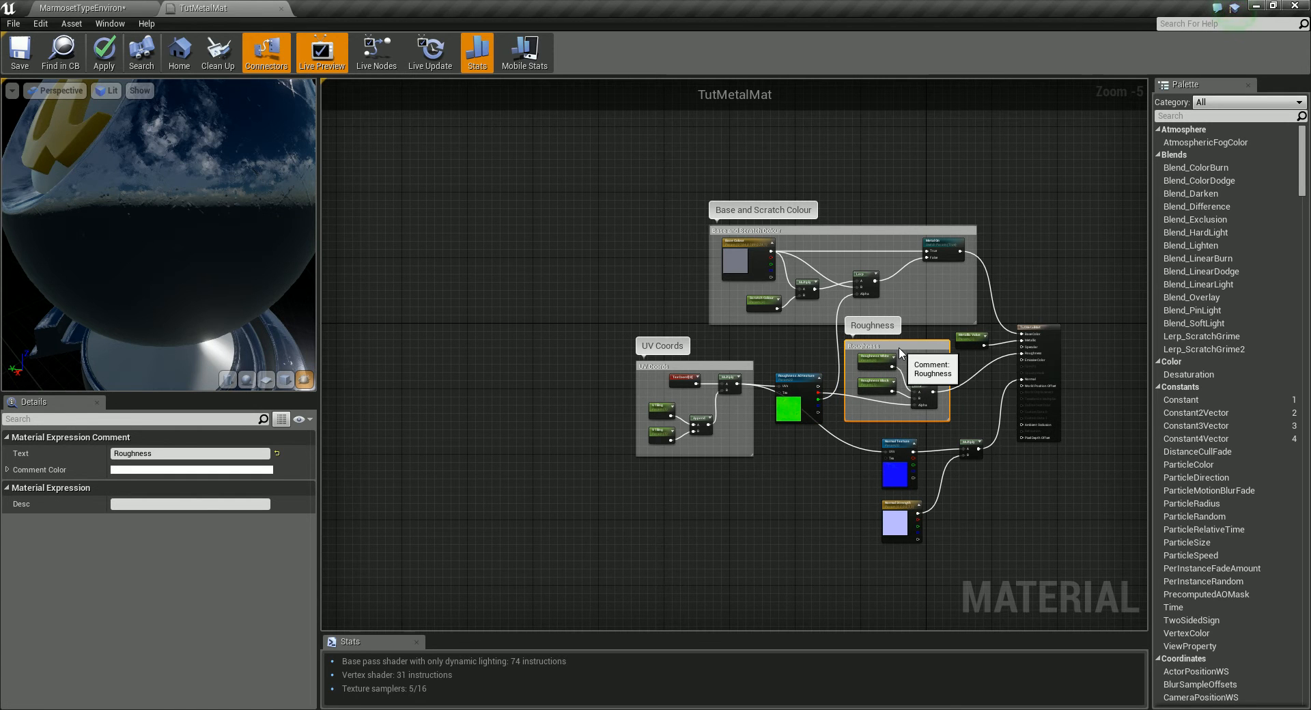
left_click_drag(895, 445, 793, 445)
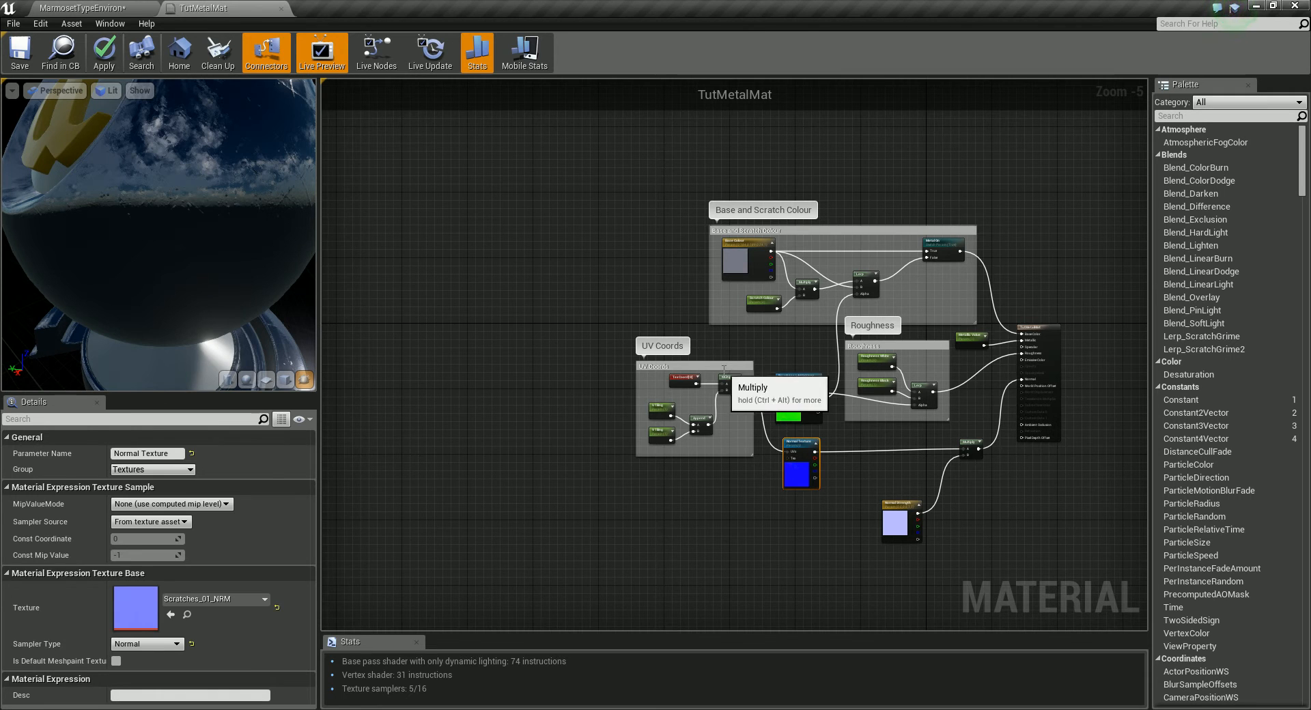
left_click_drag(721, 367, 705, 366)
Enclose the Roughness AO texture and Normal Texture nodes in a comment box titled Textures.
left_click(768, 537)
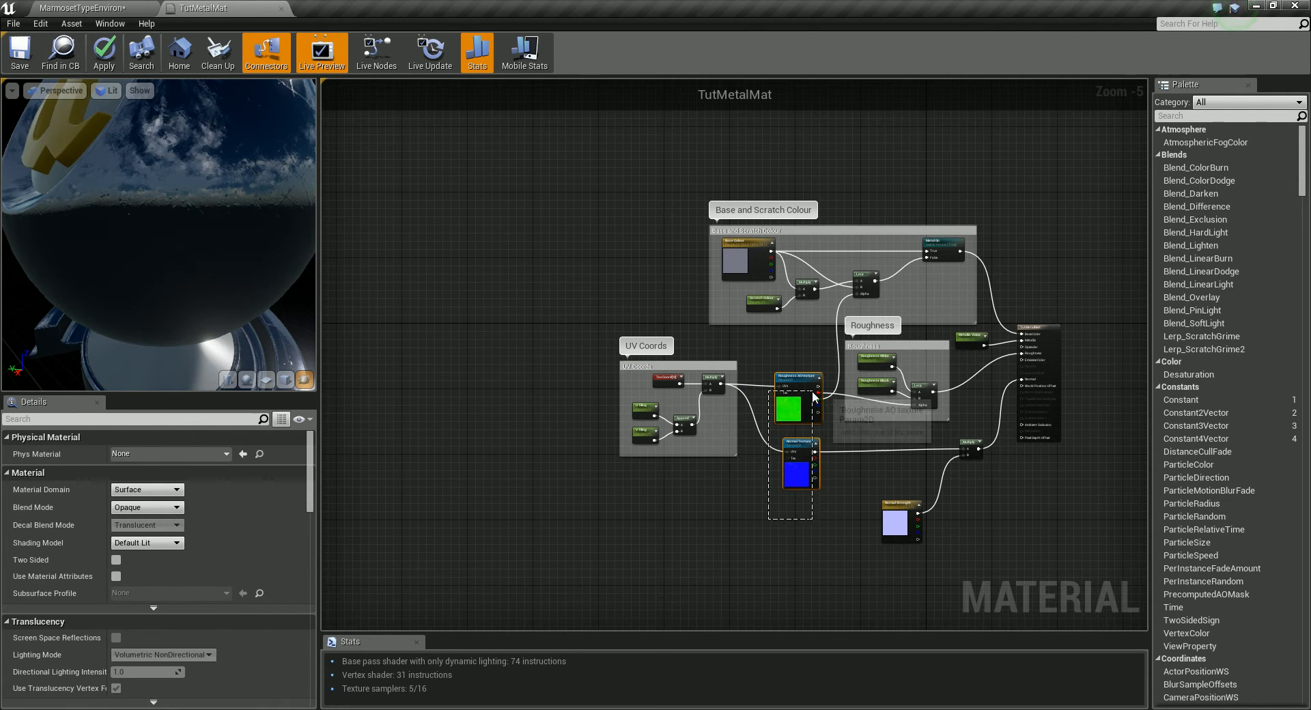
left_click_drag(803, 408, 804, 407)
key("c")
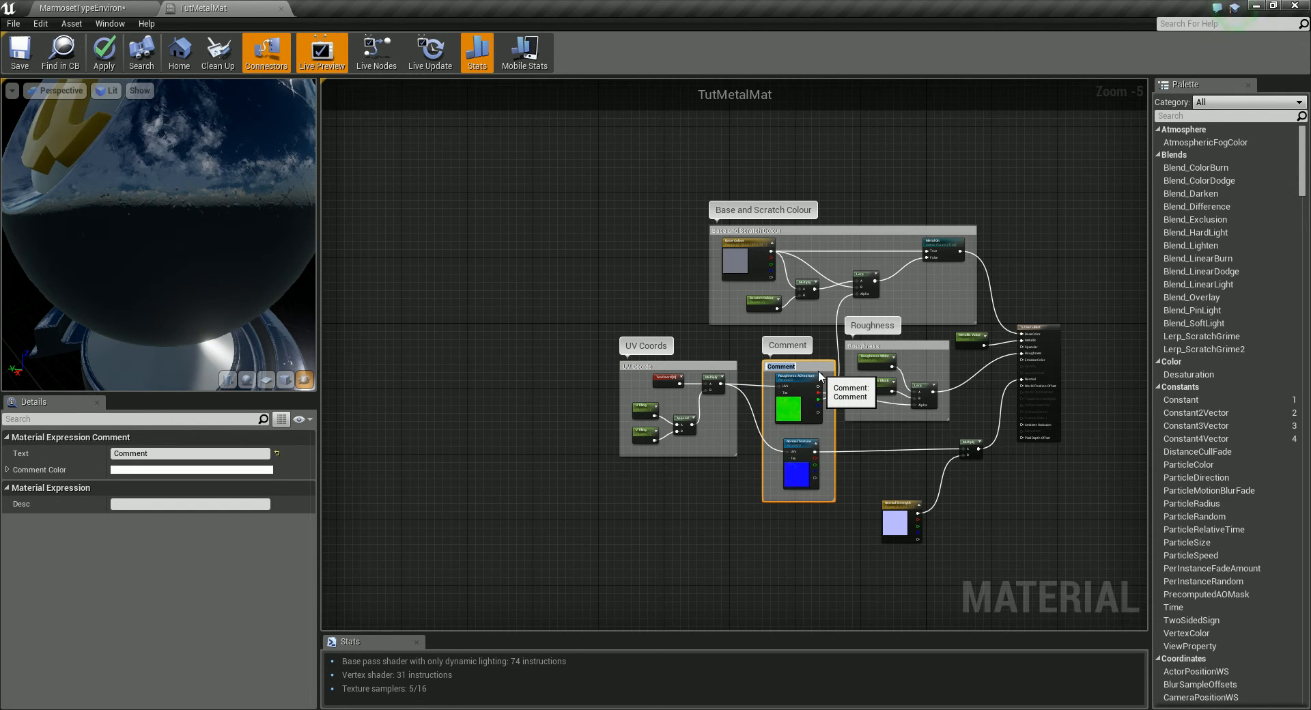
type("Textures")
key("Return")
Move Normal Strength closer to its Multiply node and enclose both in a comment box titled Normal.
left_click(900, 514)
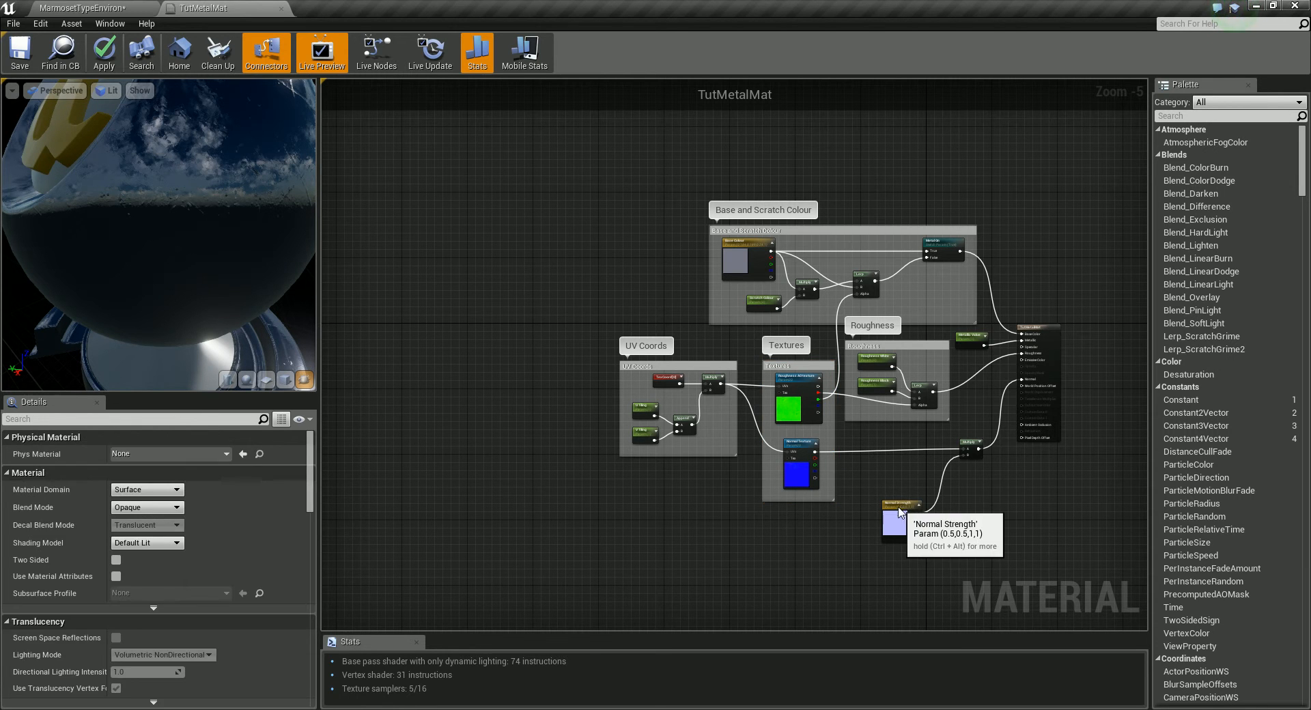
left_click_drag(900, 513, 917, 483)
left_click_drag(954, 536, 935, 510)
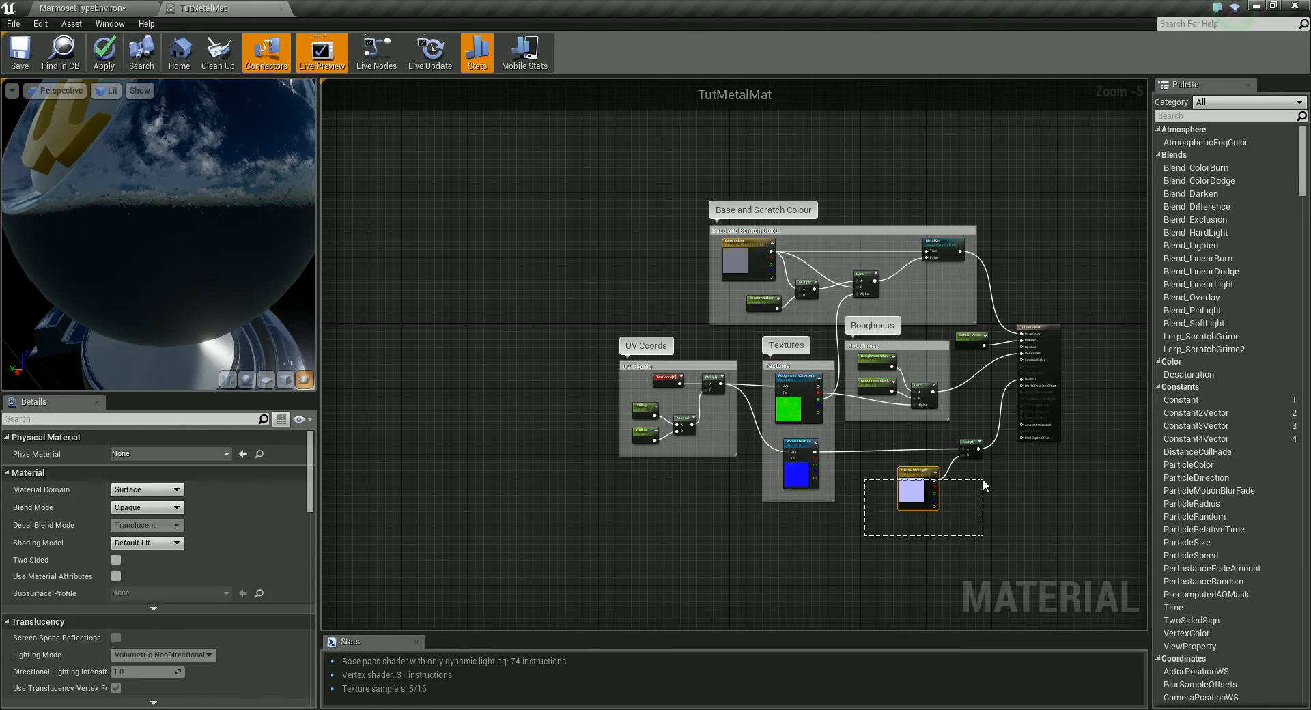
left_click_drag(990, 441, 990, 442)
key("c")
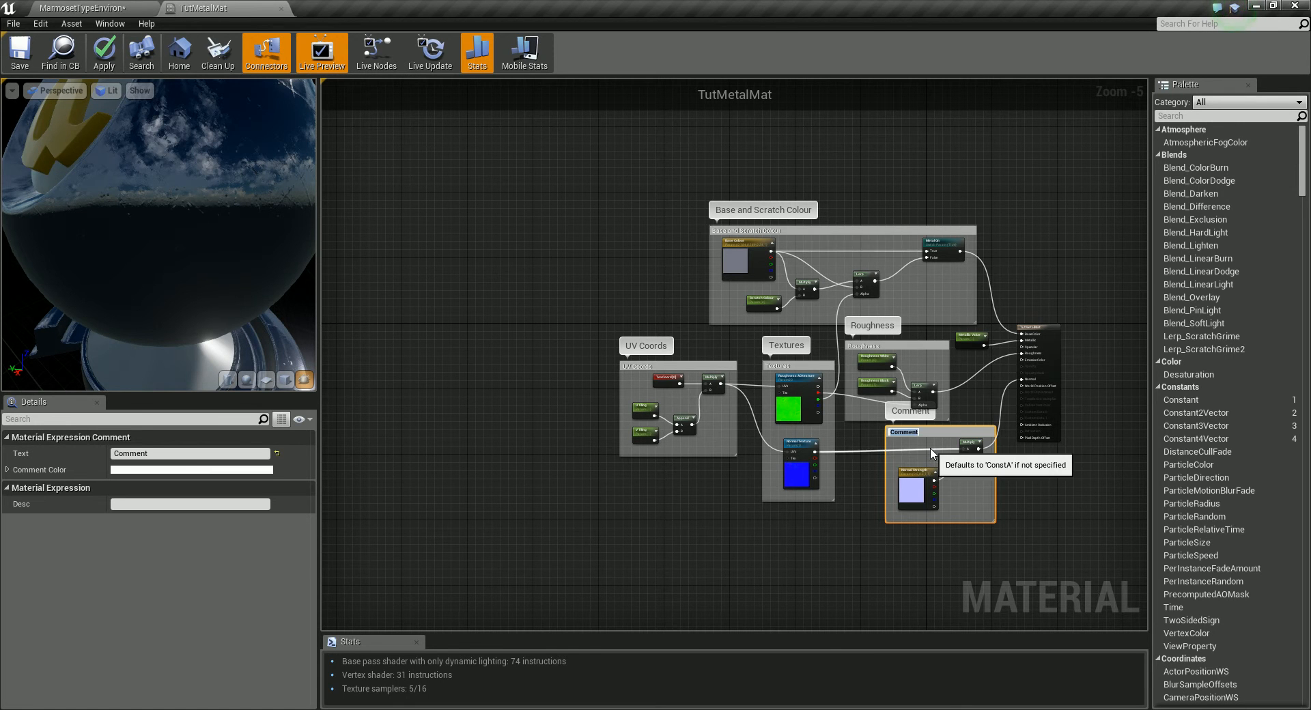
key("Return")
Move the material output node slightly farther from the comment boxes and look over the organised graph.
left_click(1075, 513)
left_click_drag(1046, 329, 1058, 329)
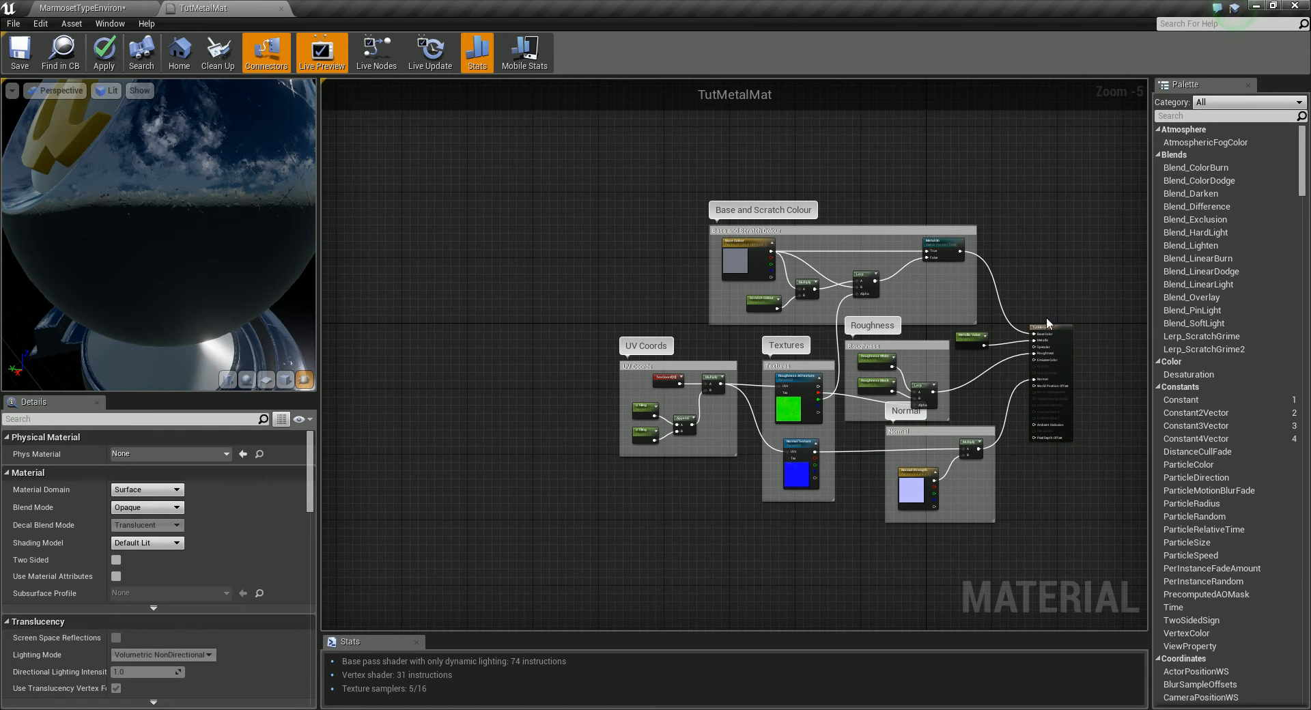
scroll(993, 446, "up", 2)
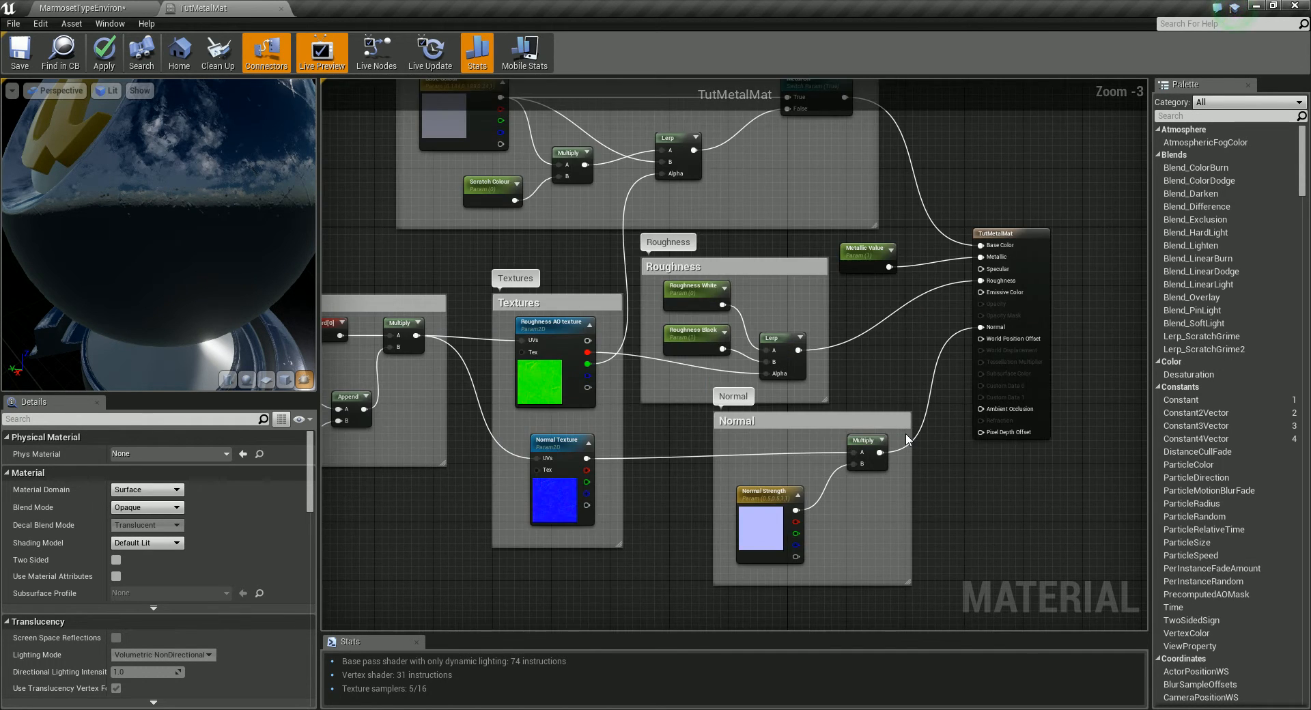
scroll(907, 440, "down", 1)
right_click_drag(698, 318, 739, 334)
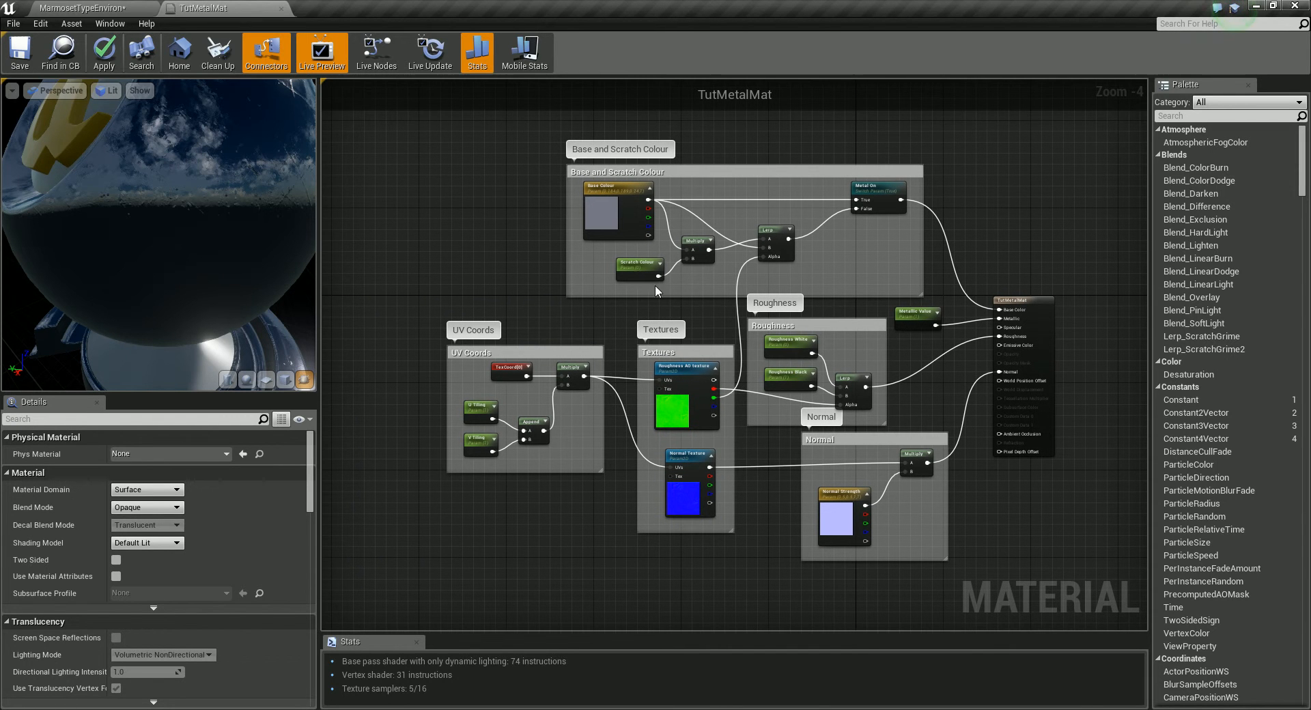
Apply and save the TutMetalMat changes and return to the MarmosetTypeEnviron level.
left_click(103, 54)
left_click(21, 55)
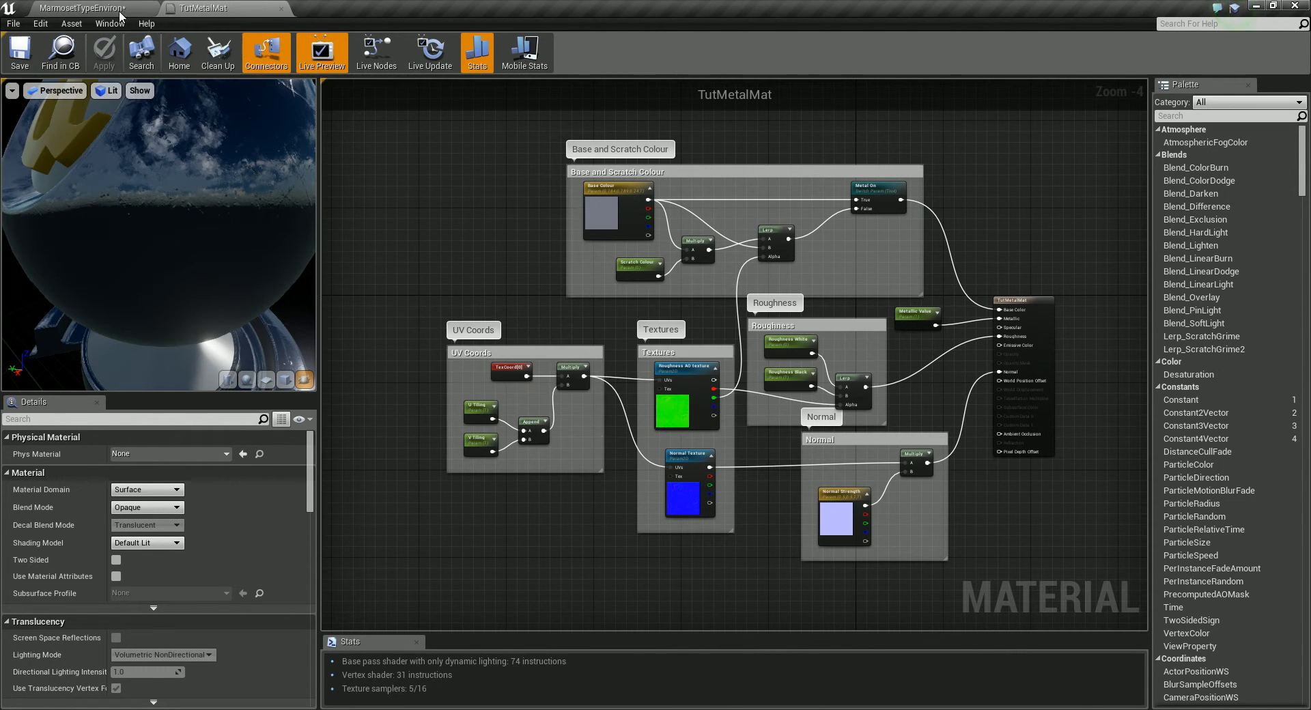
left_click(126, 8)
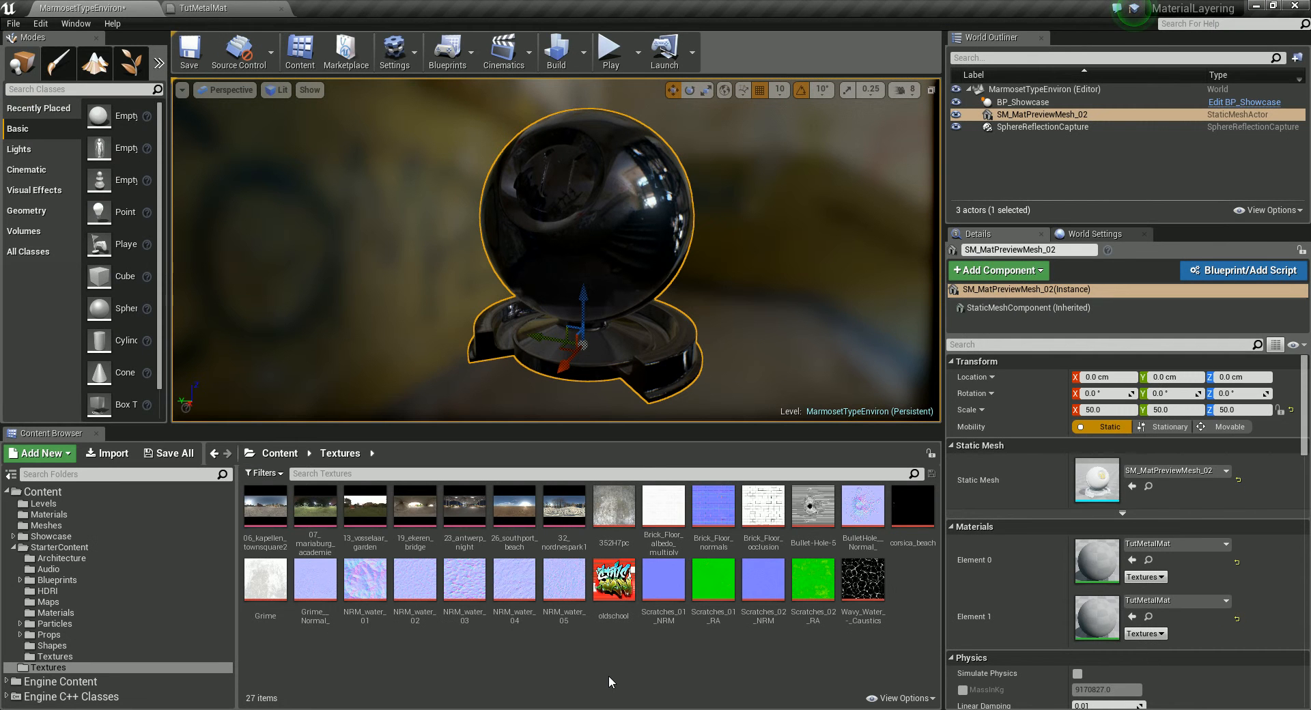
Create a material instance of TutMetalMat in the Materials folder, keeping the suggested name.
left_click(48, 514)
left_click(685, 674)
scroll(717, 653, "down", 1)
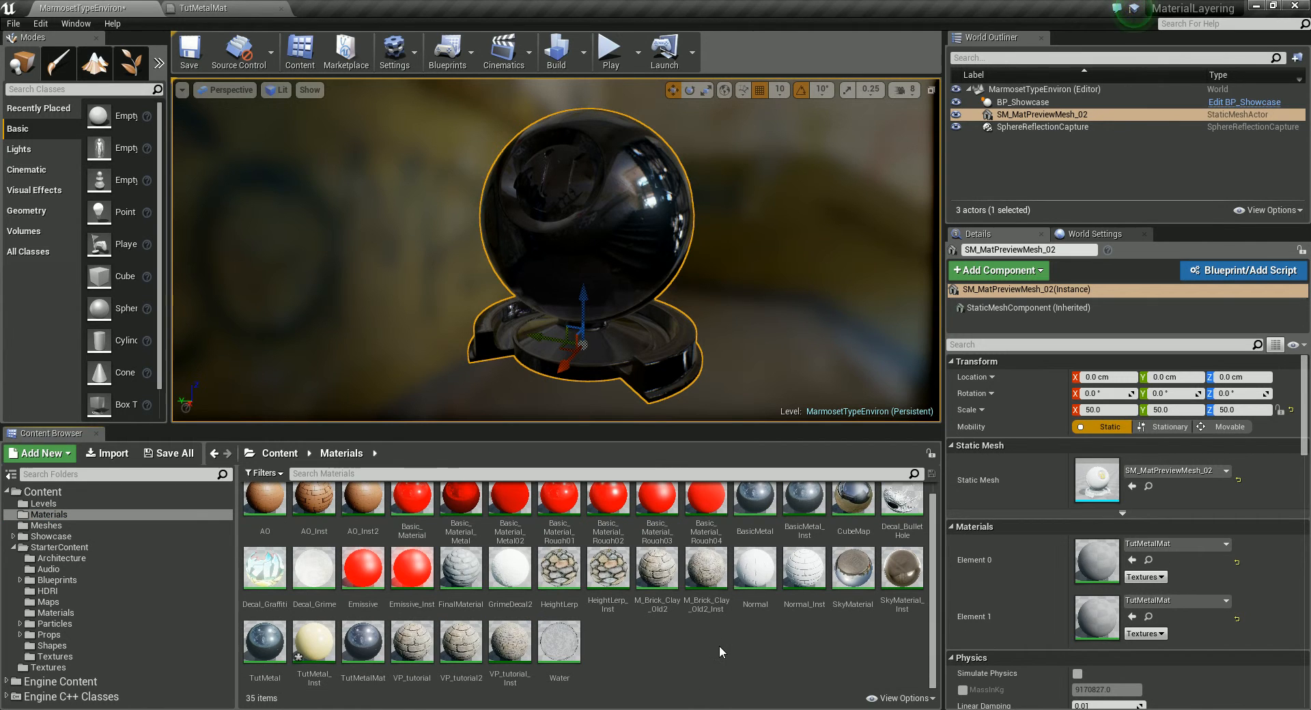
left_click(363, 645)
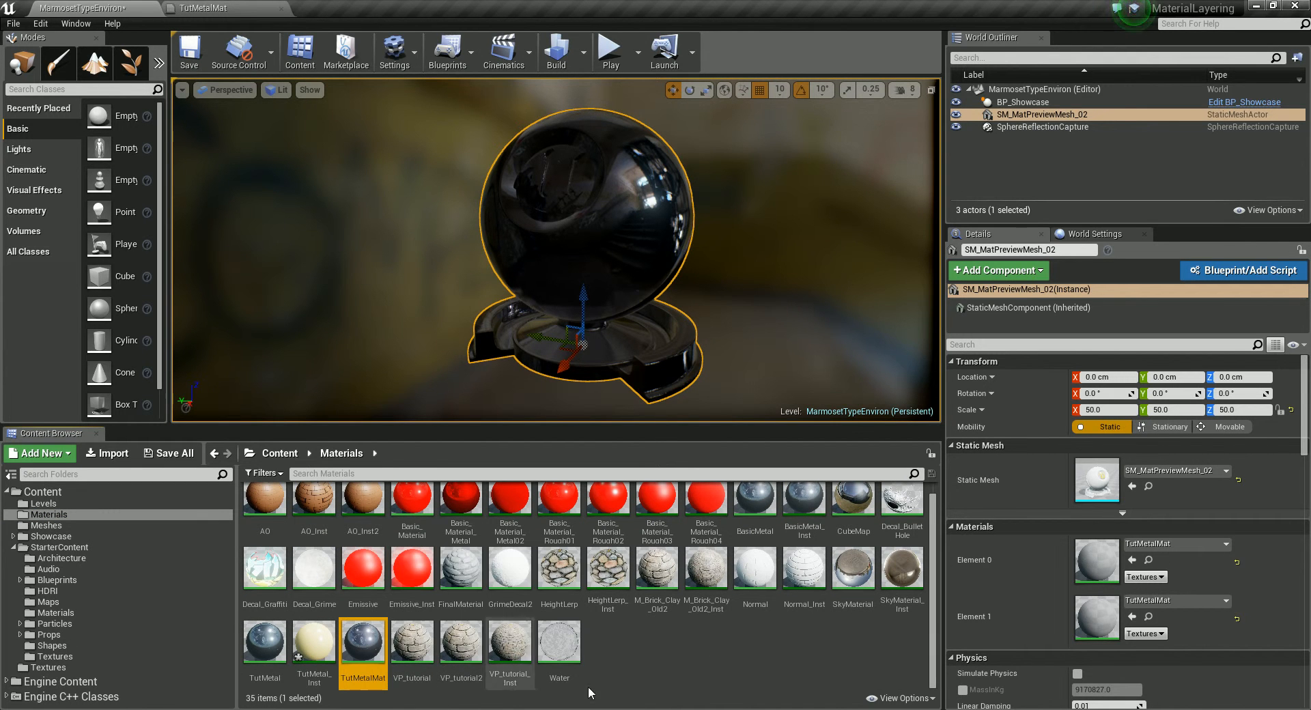
right_click(366, 642)
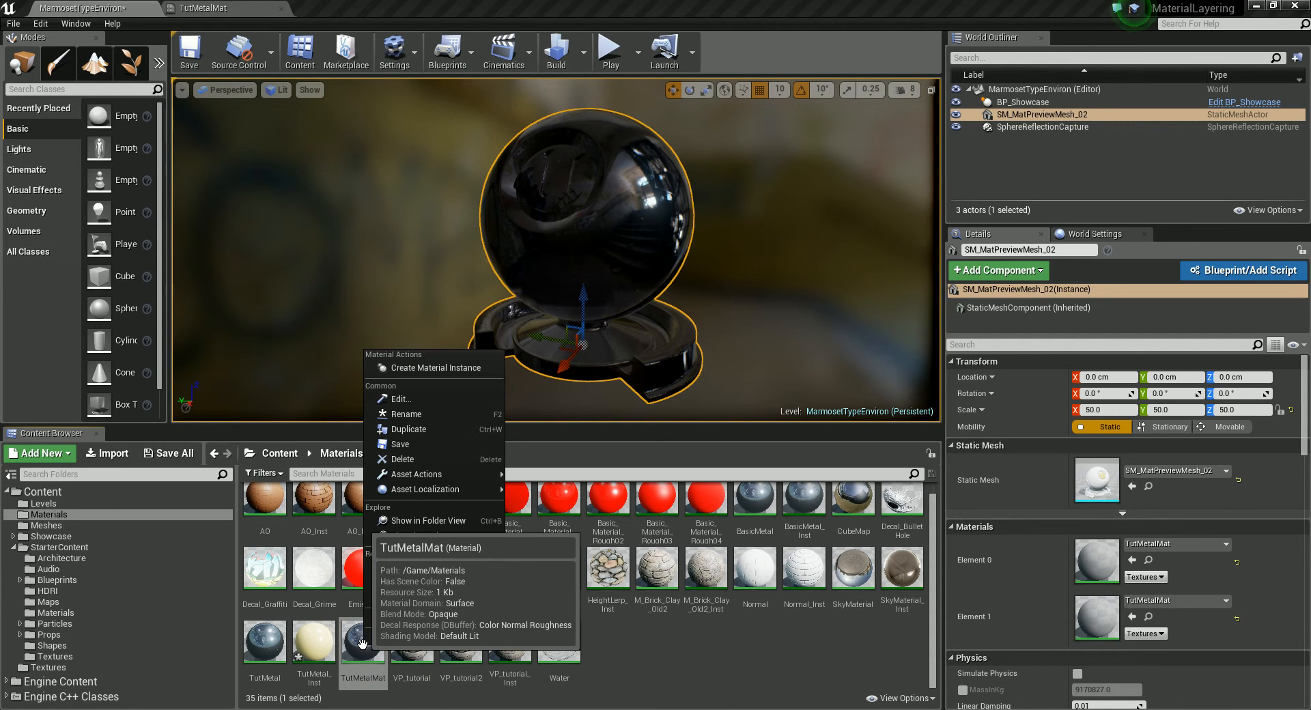
left_click(436, 368)
key("Return")
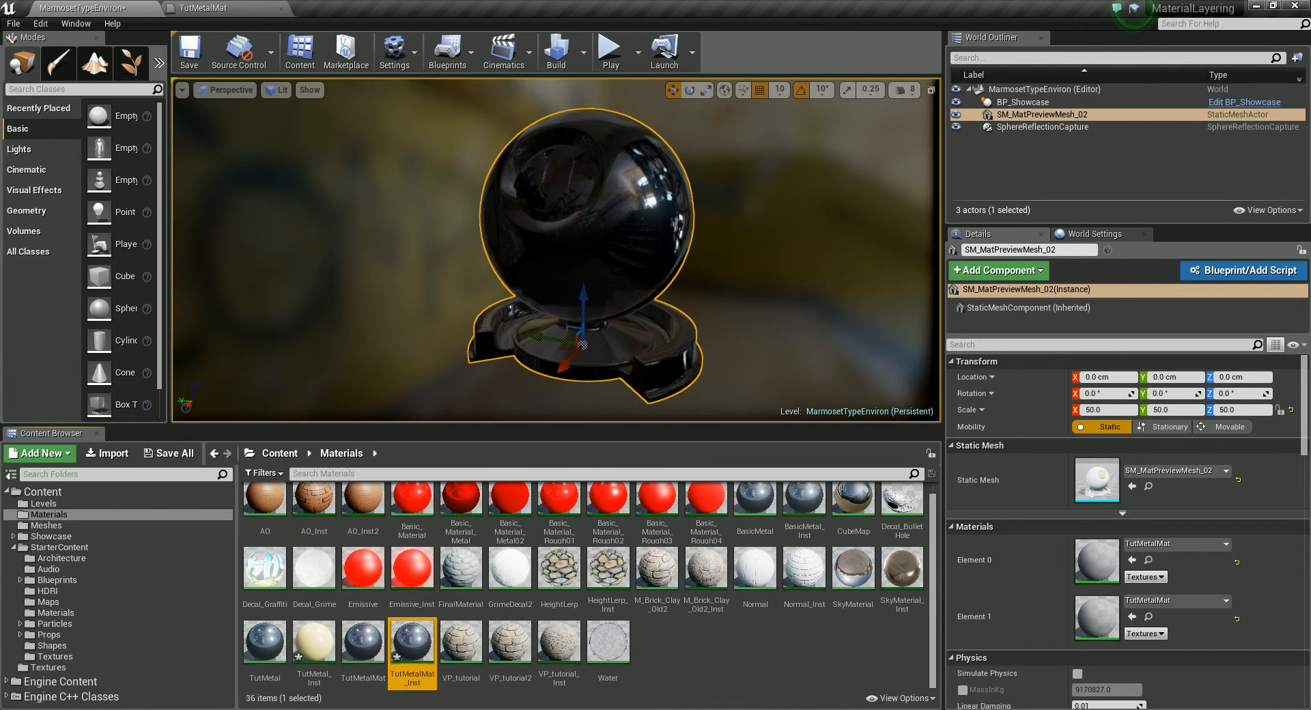
Assign TutMetalMat_Inst to Elements 0 and 1 of the preview mesh and open the instance in a floating window.
left_click_drag(412, 642, 1096, 561)
left_click_drag(412, 642, 1089, 619)
double_click(402, 642)
left_click_drag(308, 15, 930, 30)
left_click_drag(893, 340, 941, 681)
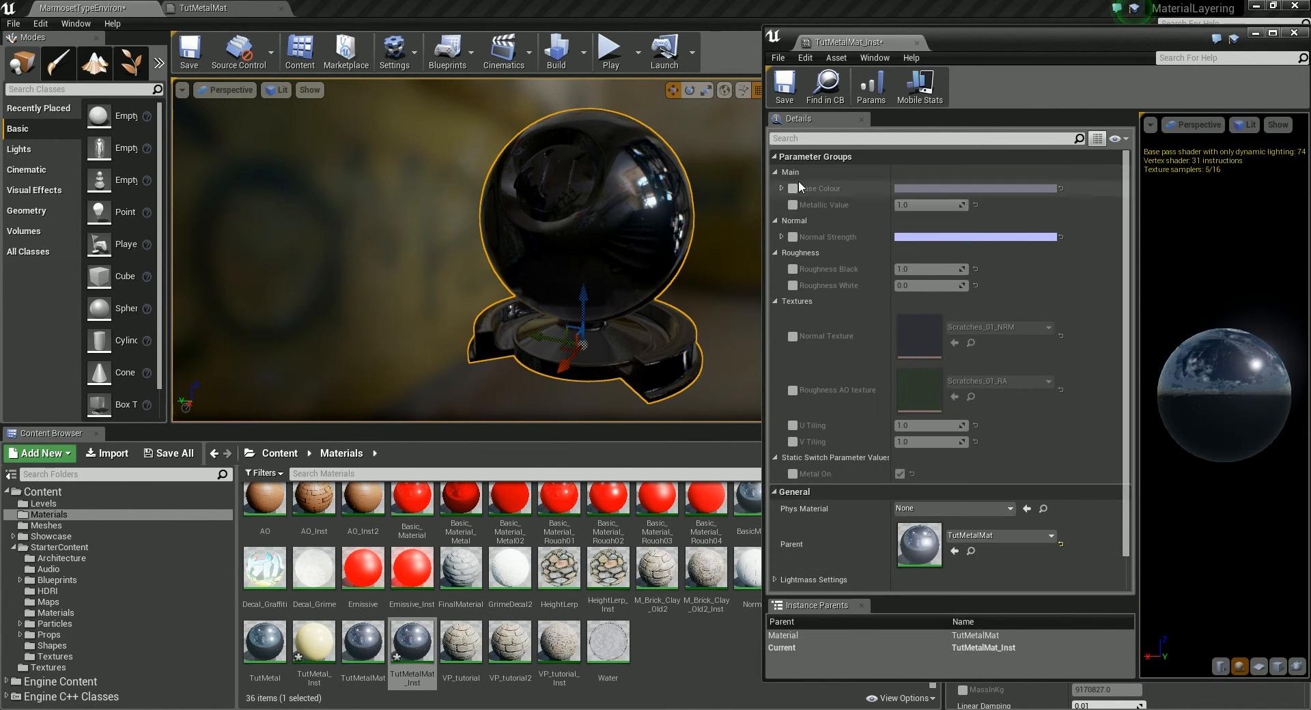
Enable the Base Colour, Metallic Value, Normal Strength, Roughness Black and Roughness White overrides in the instance.
left_click(794, 188)
left_click(793, 204)
left_click(794, 237)
left_click(792, 269)
left_click(793, 285)
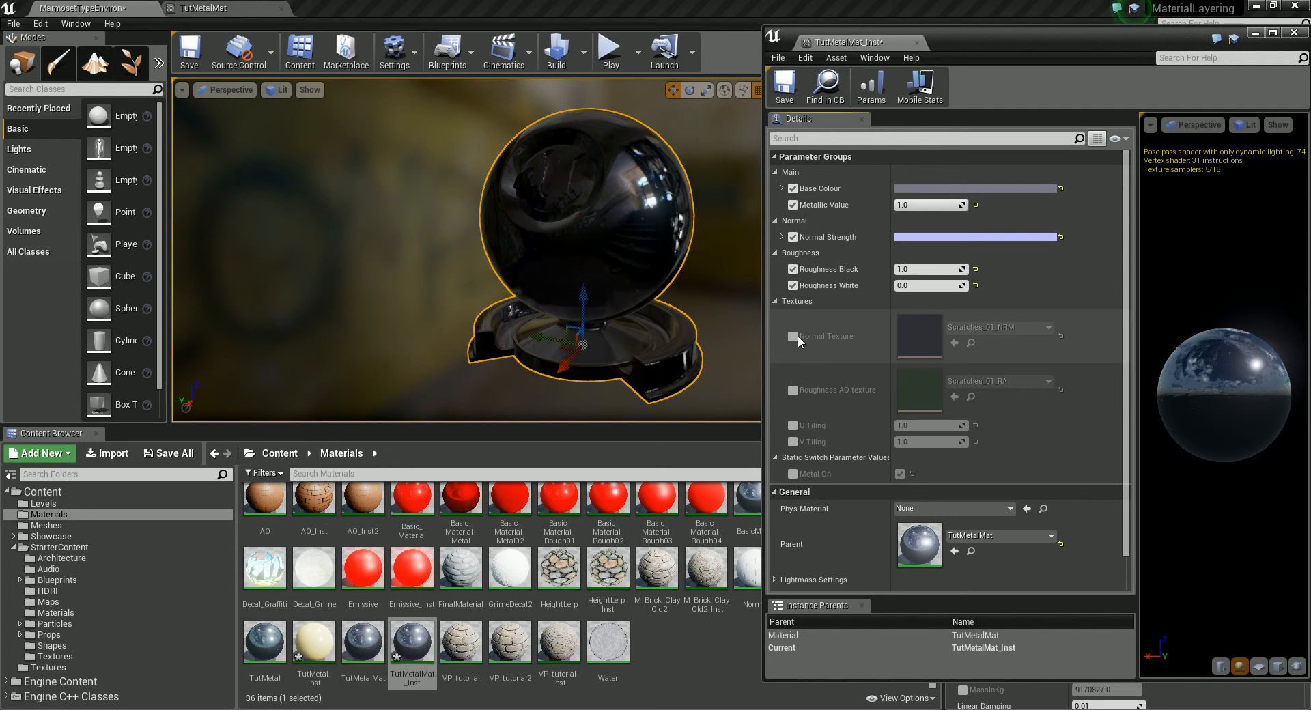
Enable the Normal Texture, Roughness AO texture, U Tiling, V Tiling and Metal On overrides in the instance.
left_click(792, 335)
left_click(793, 390)
left_click(793, 425)
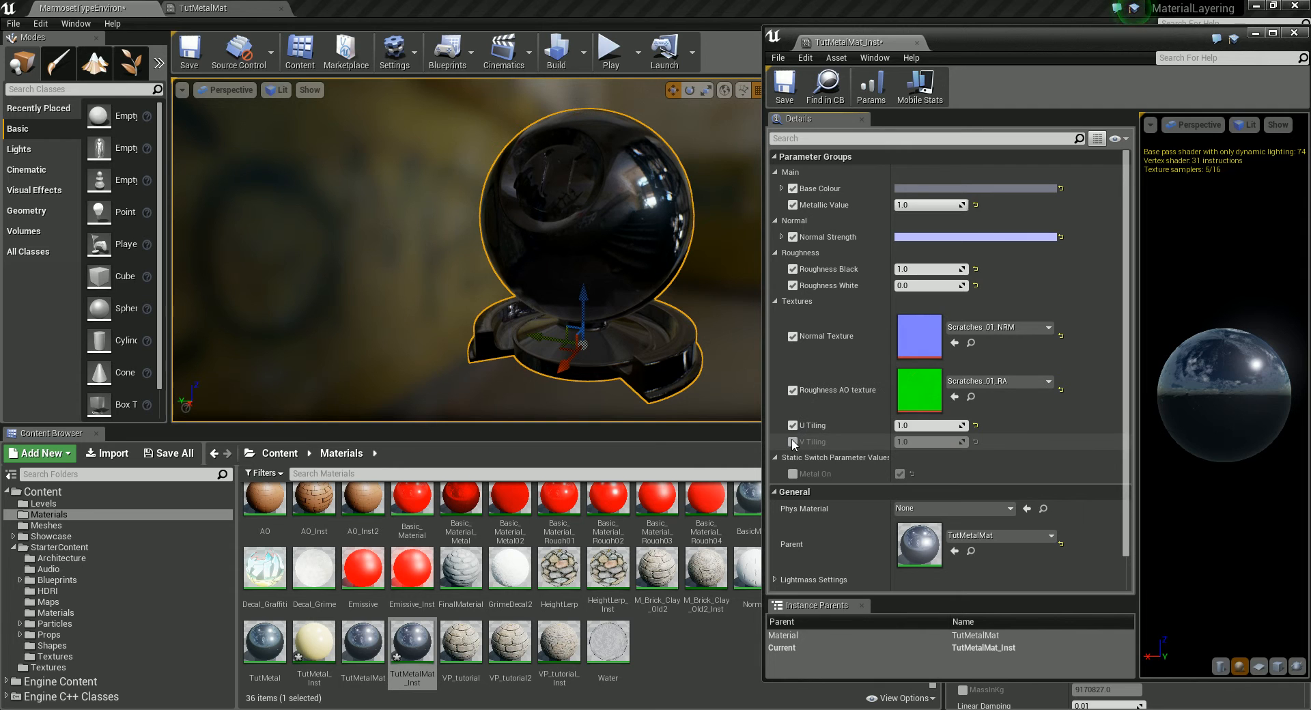
left_click(793, 442)
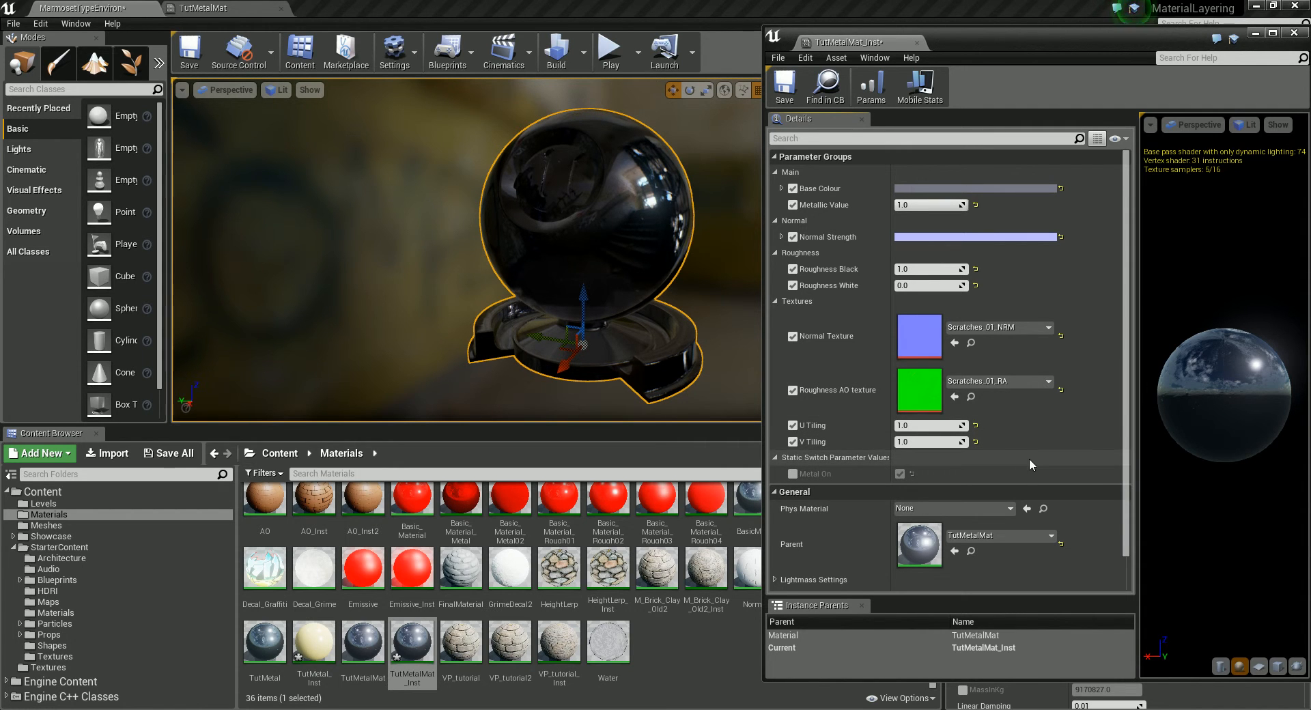
left_click(792, 474)
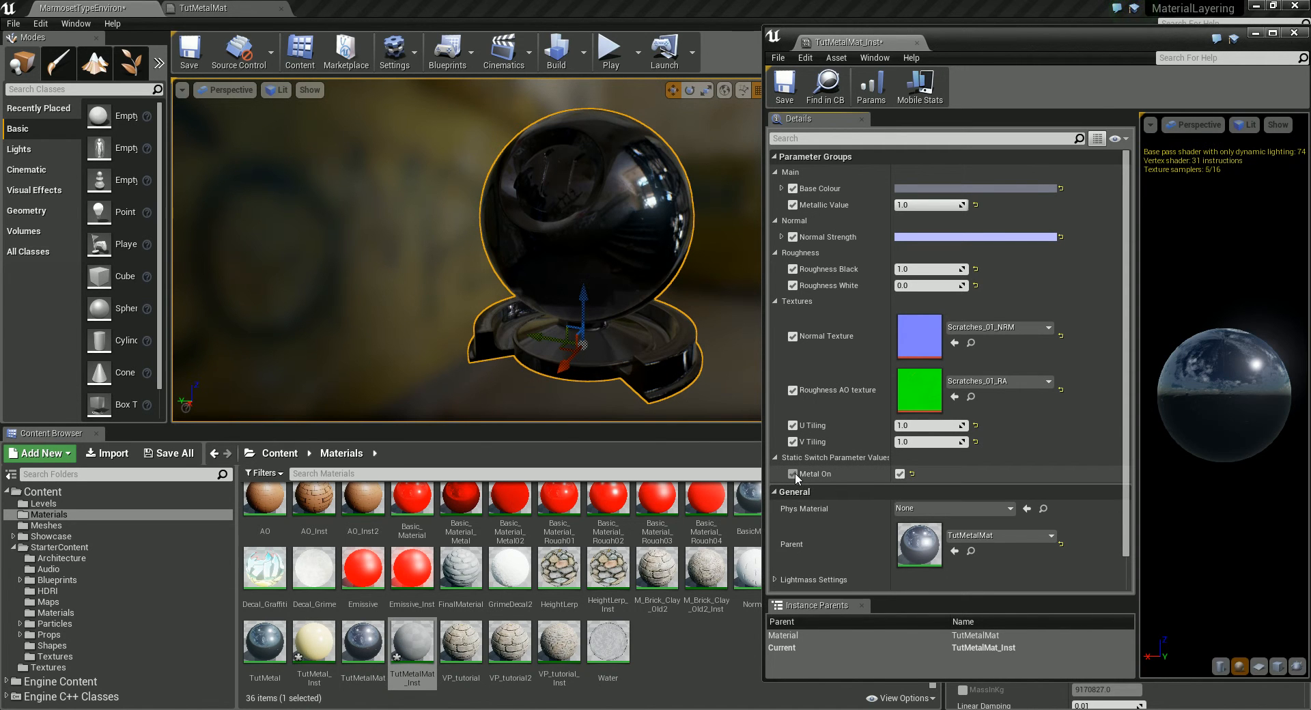
left_click(792, 473)
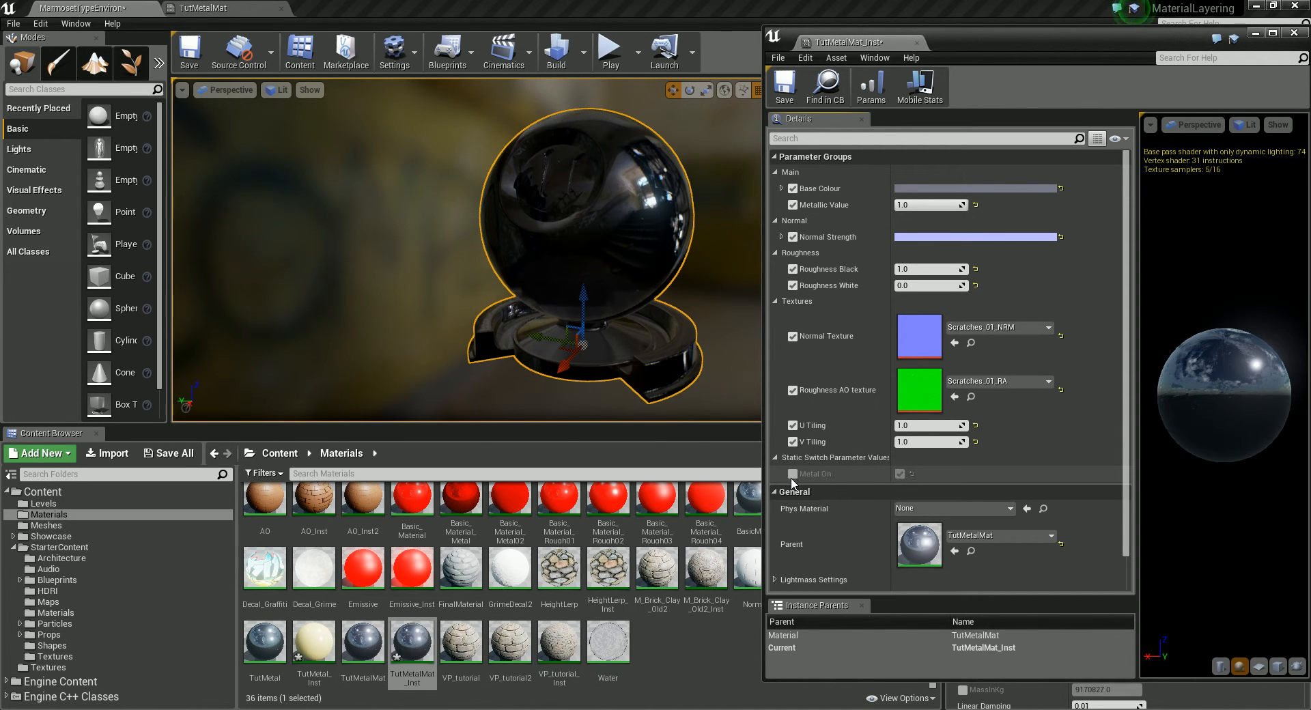
left_click(792, 476)
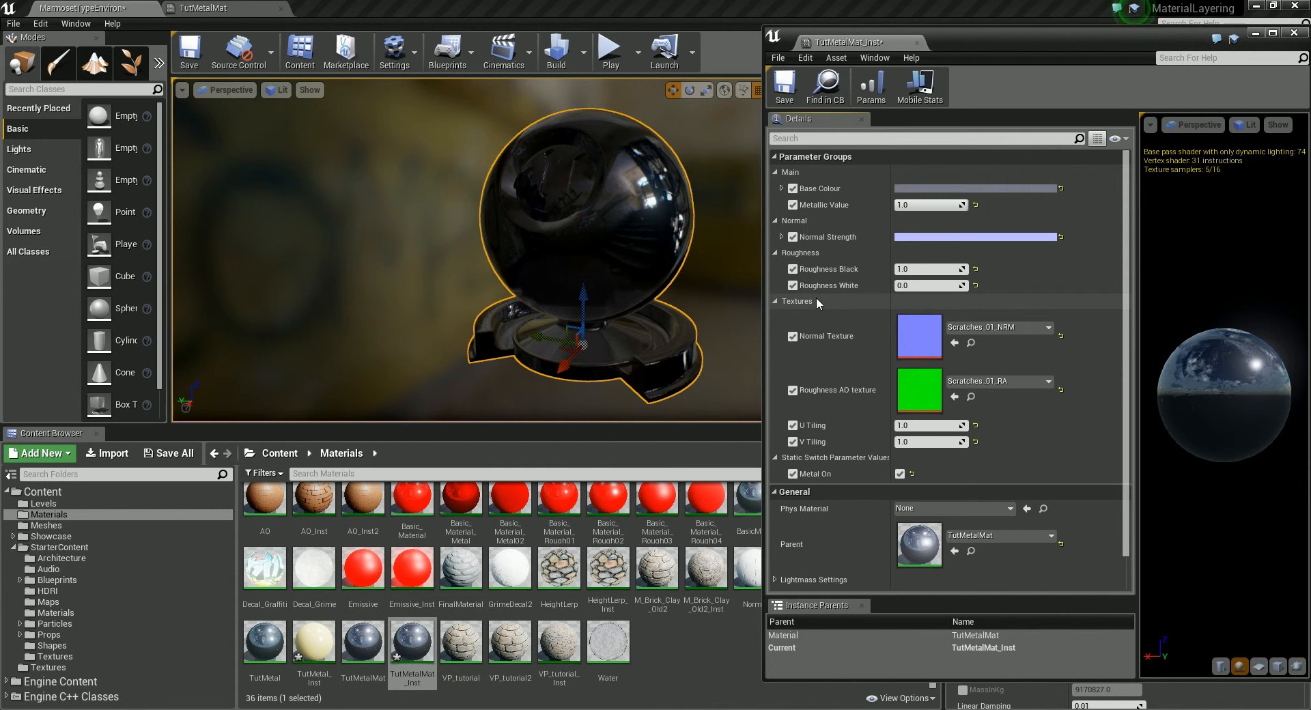
Examine the Scratch Colour node in the TutMetalMat graph against the instance's Main group and its Metal On override.
left_click(216, 9)
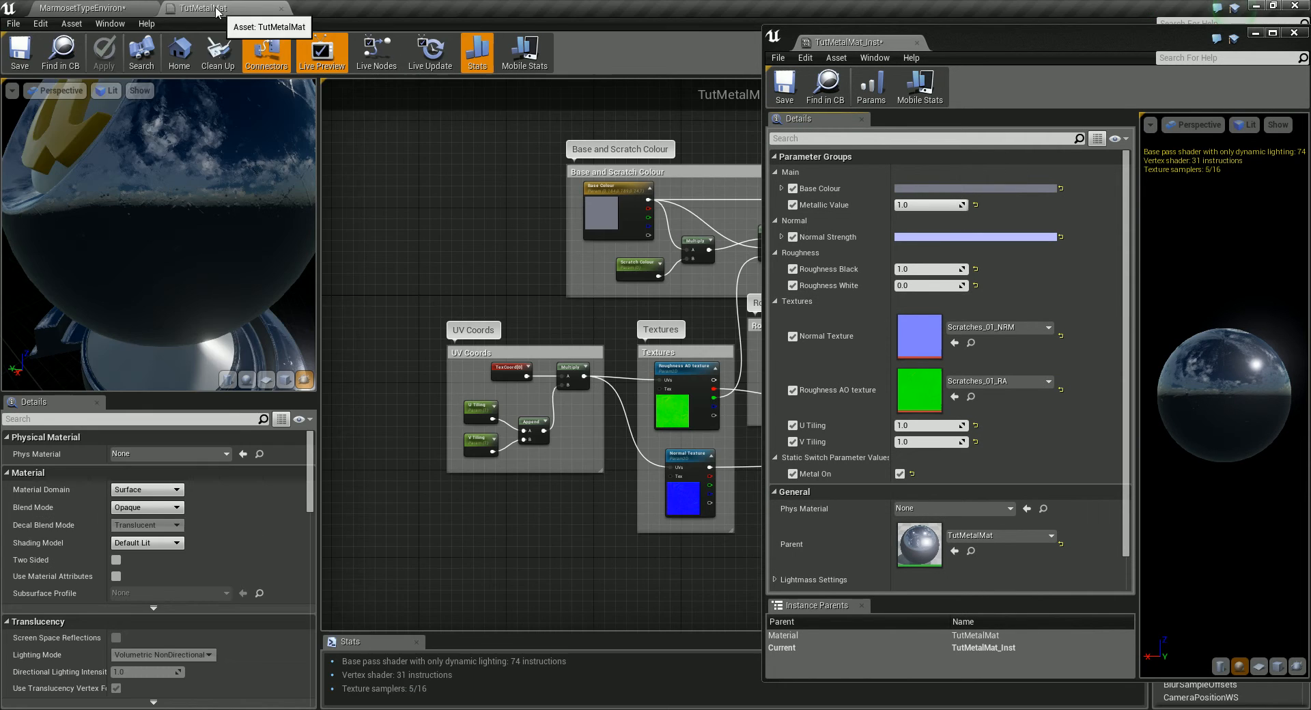
left_click_drag(930, 44, 1046, 44)
right_click_drag(807, 291, 743, 299)
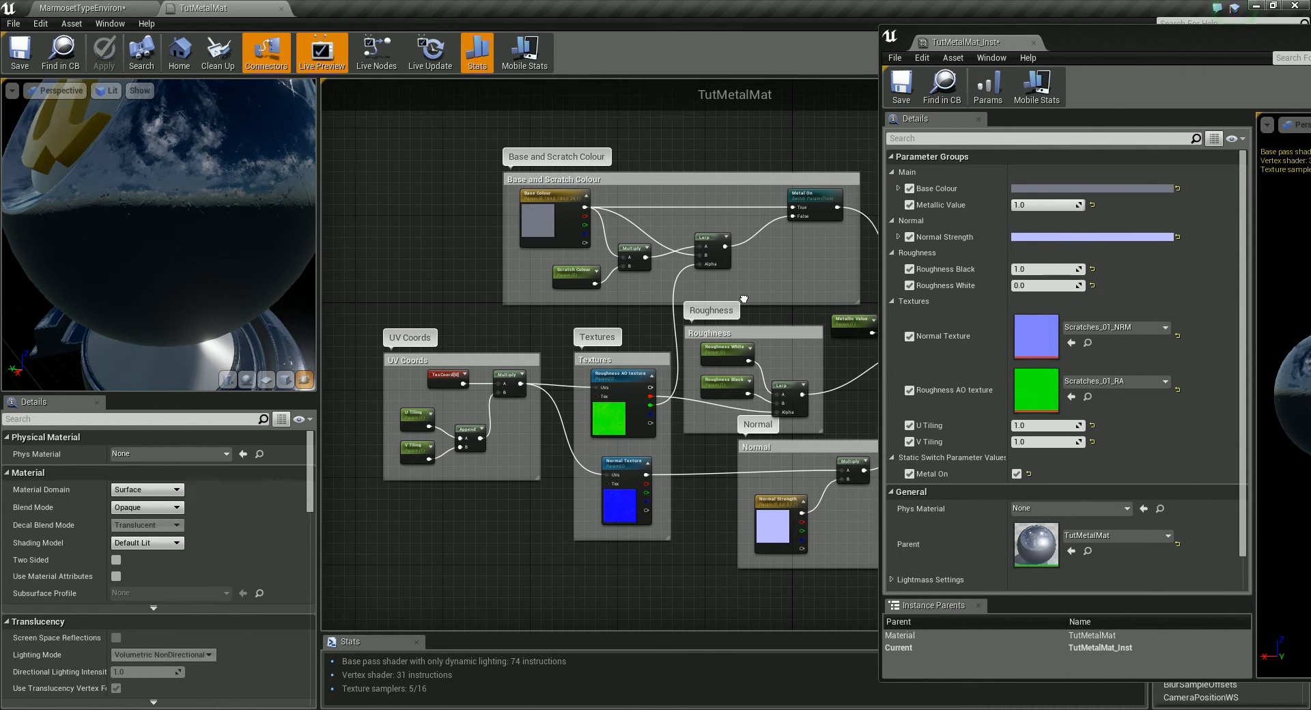
scroll(536, 293, "up", 1)
left_click(585, 265)
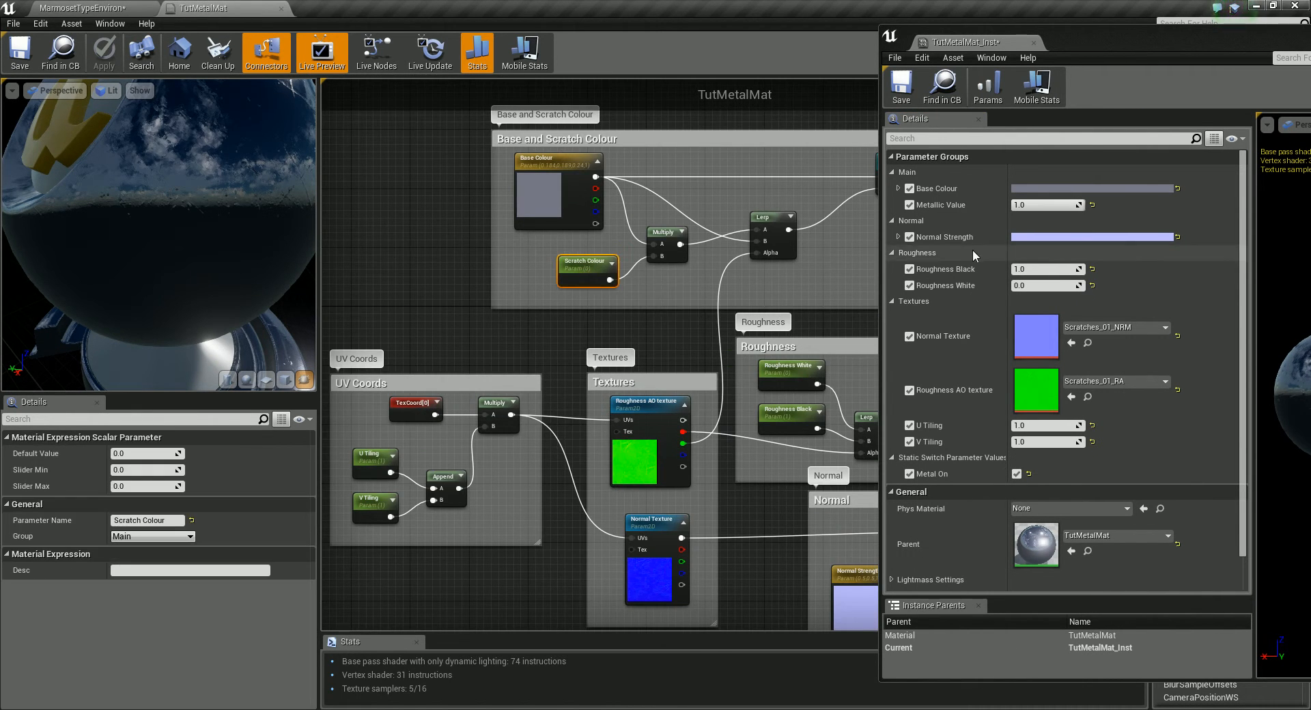
left_click(909, 474)
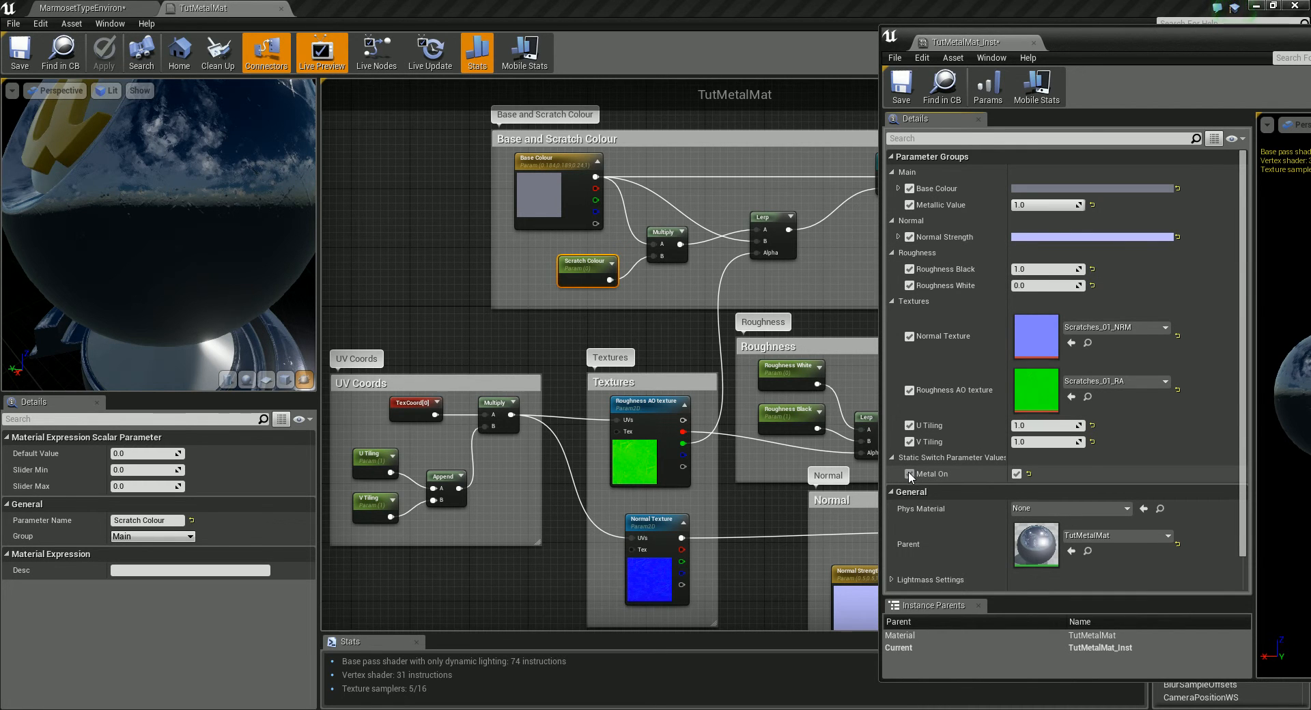
left_click(910, 474)
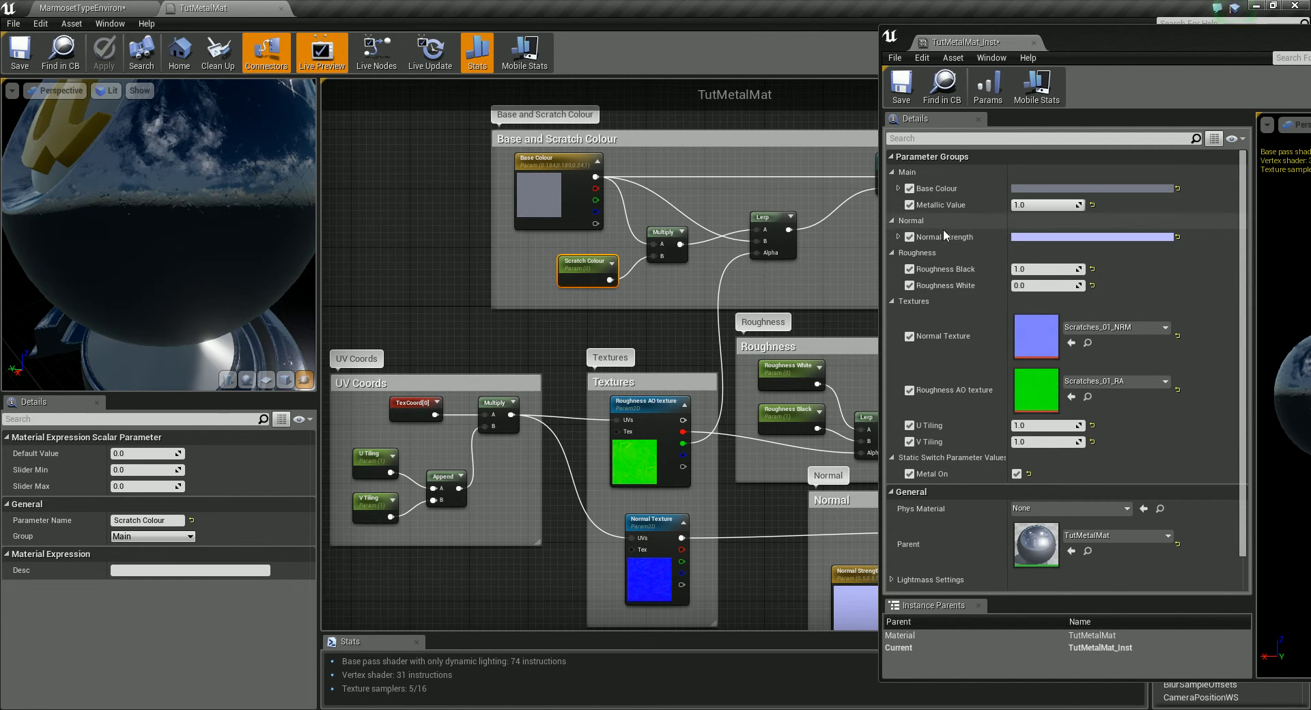
left_click(892, 172)
left_click(892, 172)
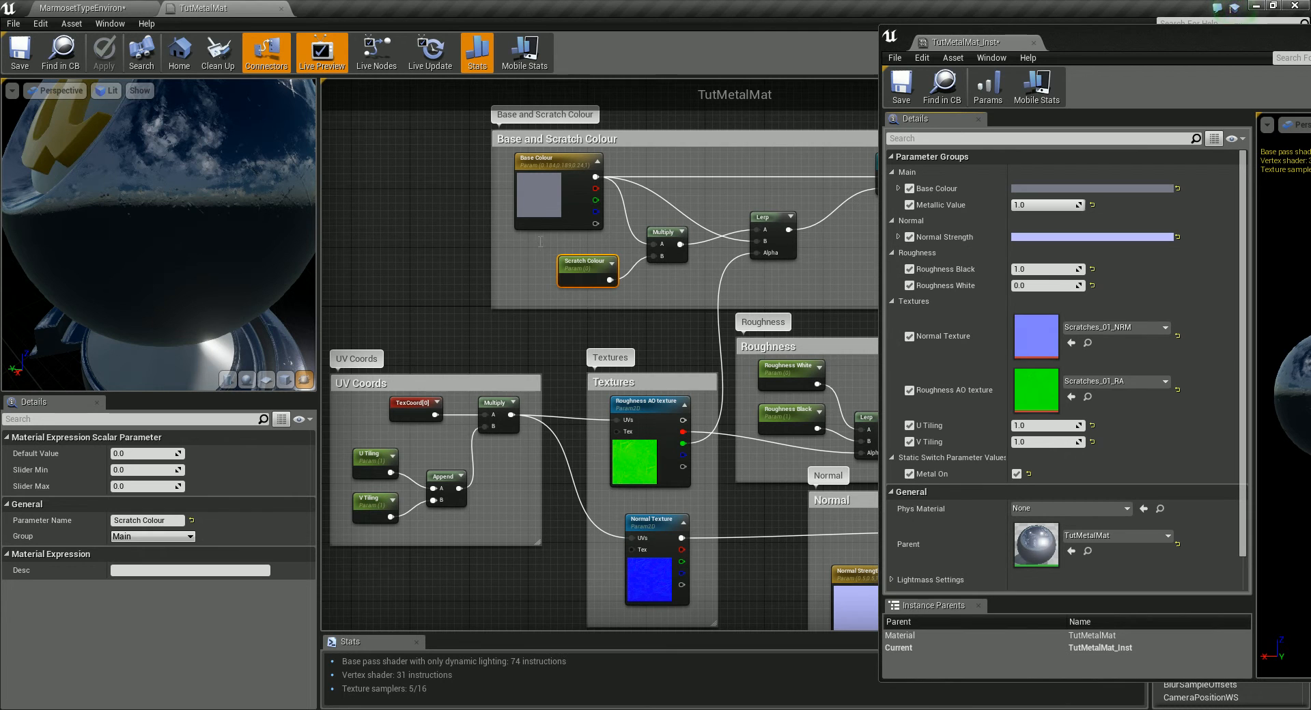
left_click(911, 473)
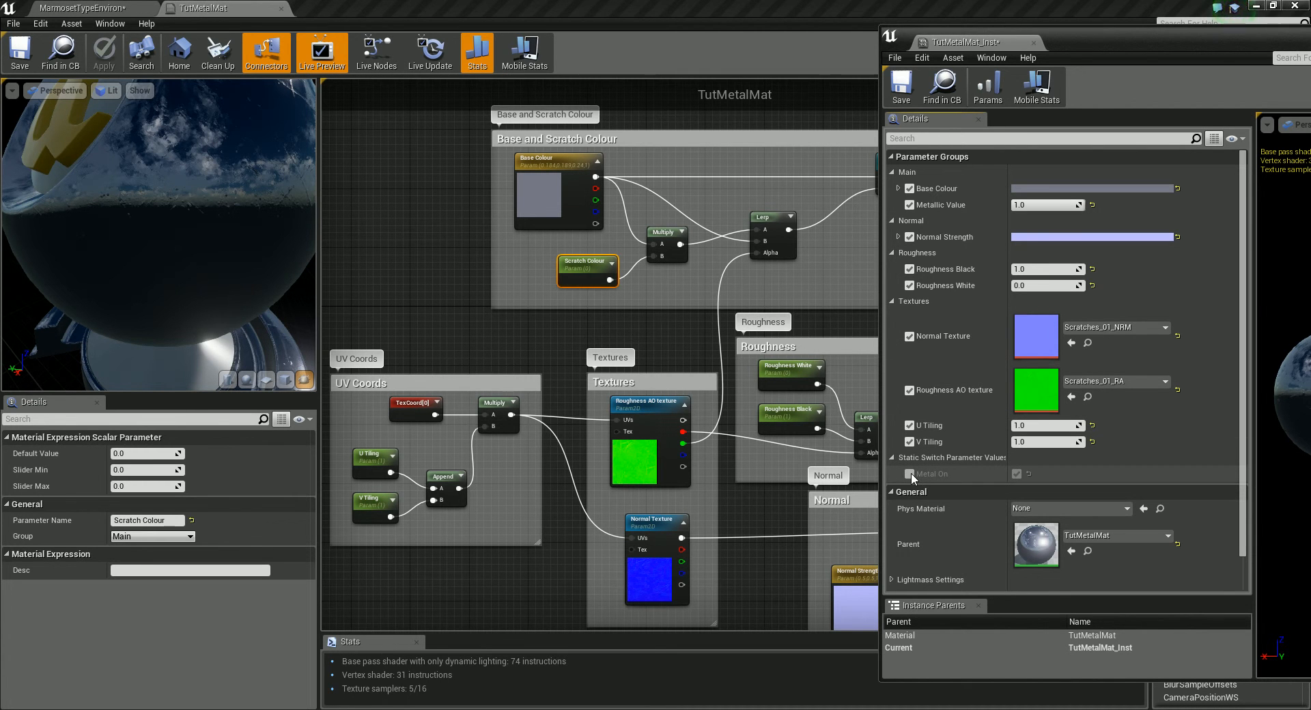
left_click(911, 473)
Dock the TutMetalMat_Inst editor alongside the other open editors and return to the TutMetalMat graph.
left_click(473, 219)
left_click_drag(1000, 45, 501, 10)
left_click(247, 10)
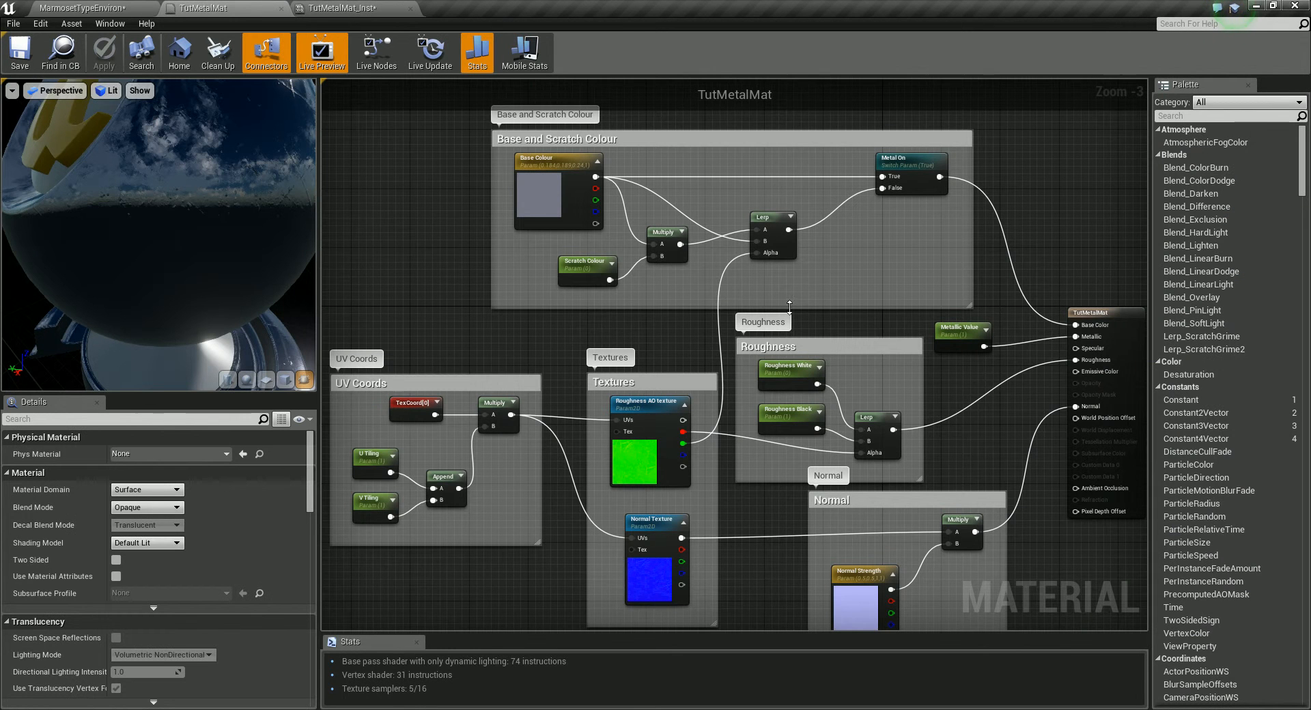
Assign the Metal On switch parameter to the Main group, leaving its name as it is.
right_click_drag(942, 298, 874, 331)
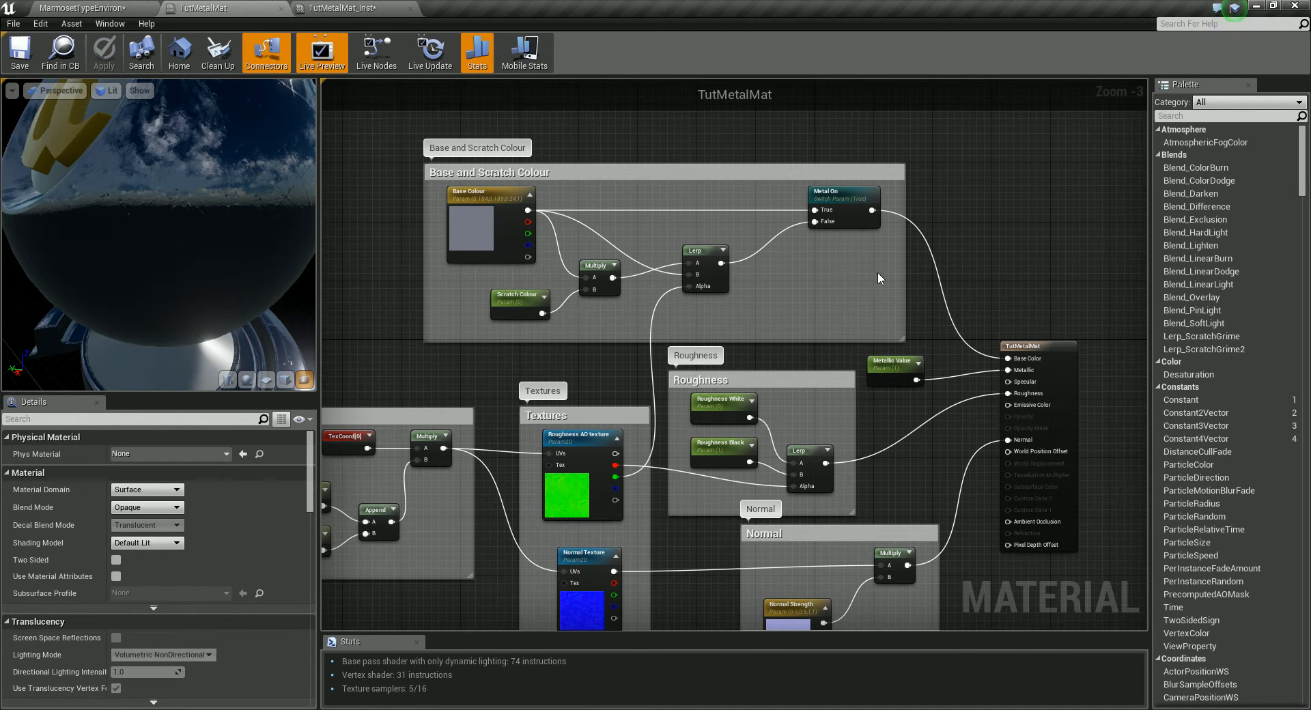
left_click(847, 208)
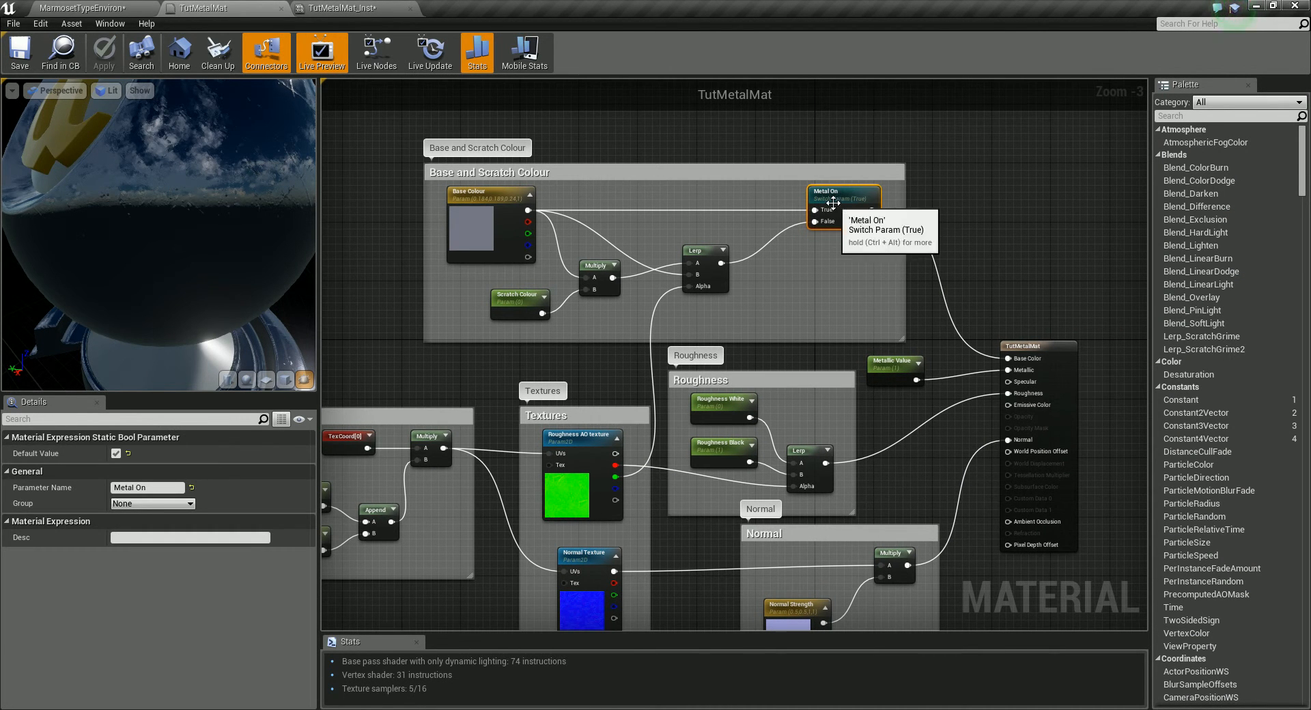
left_click(192, 504)
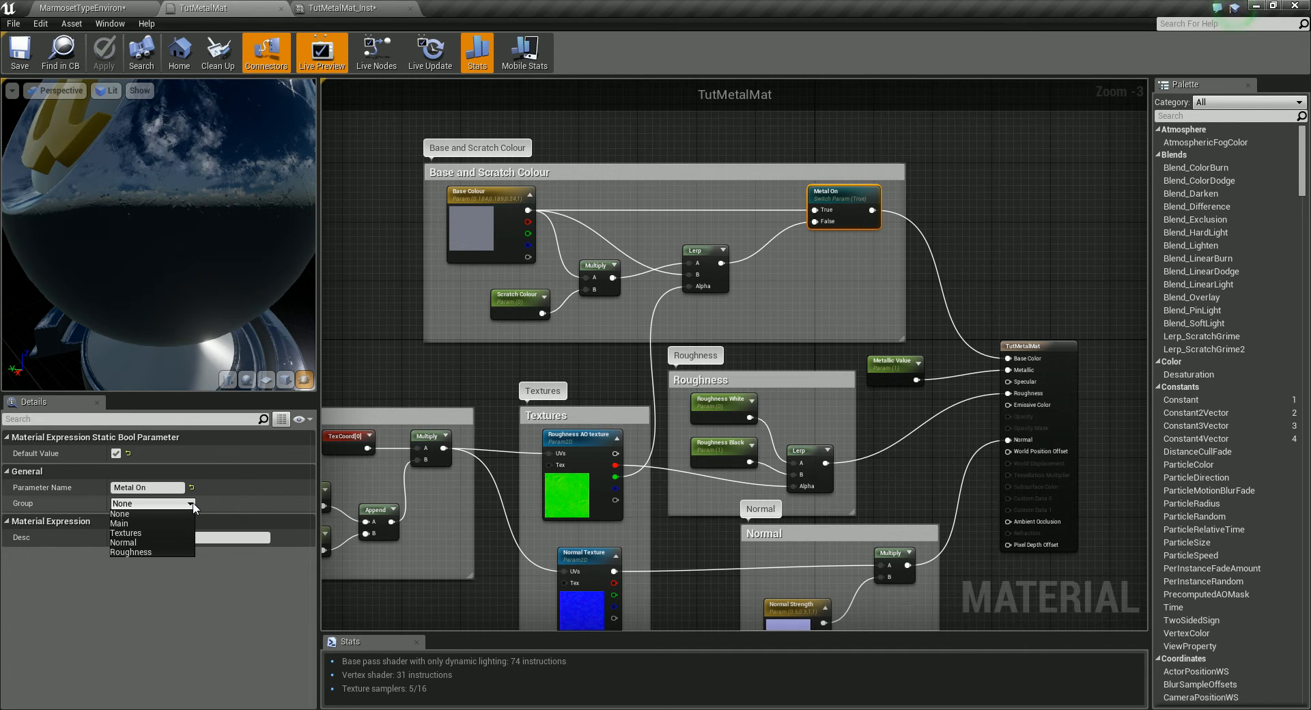
left_click(145, 524)
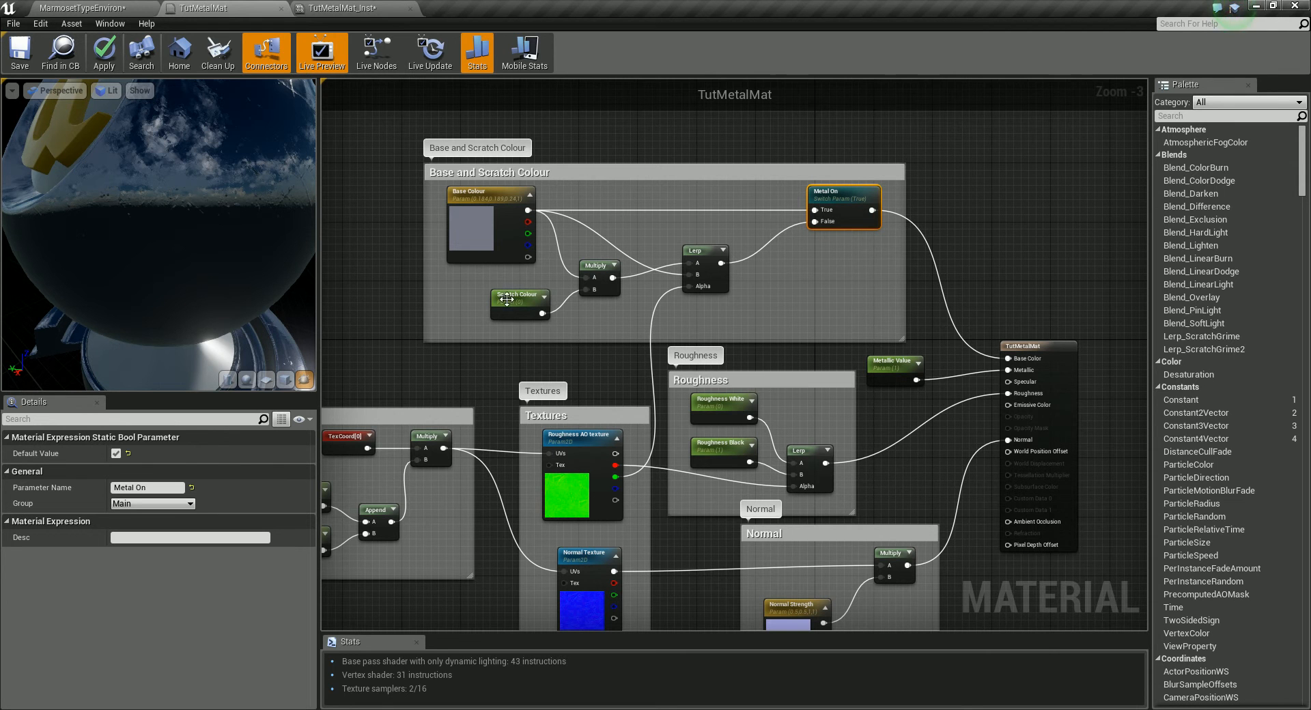
double_click(834, 192)
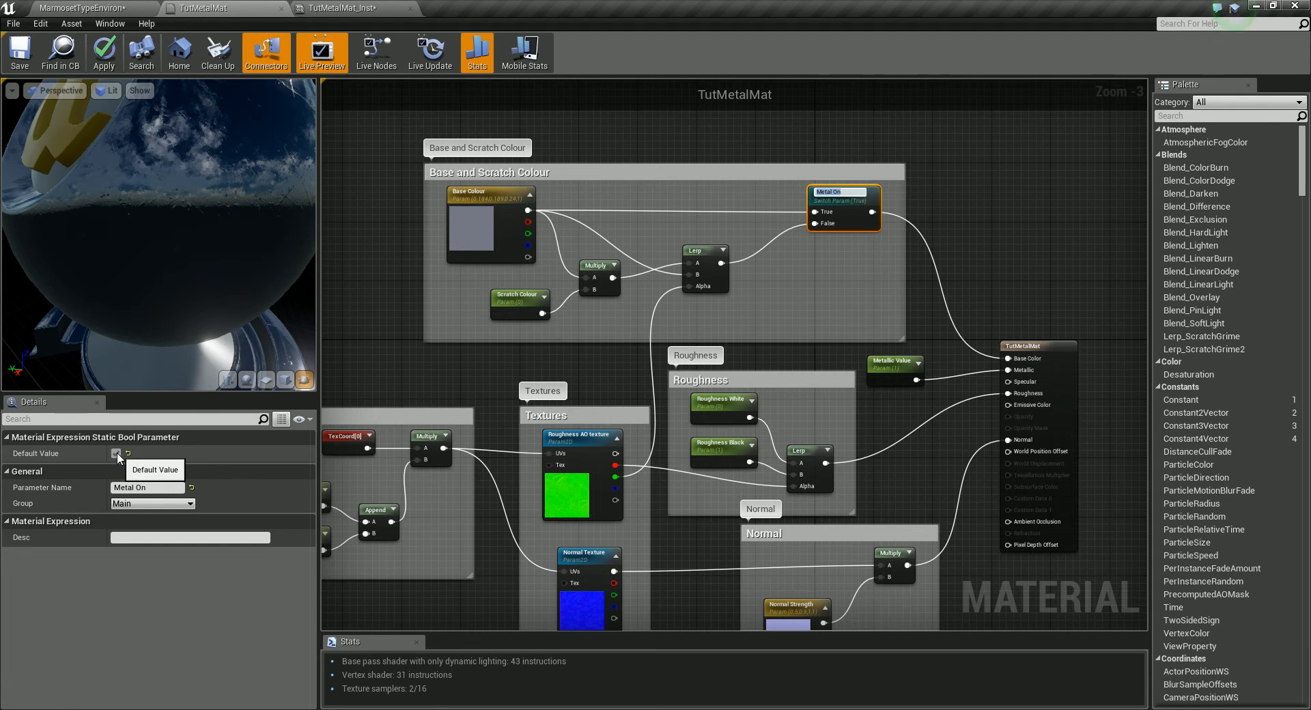
left_click(860, 273)
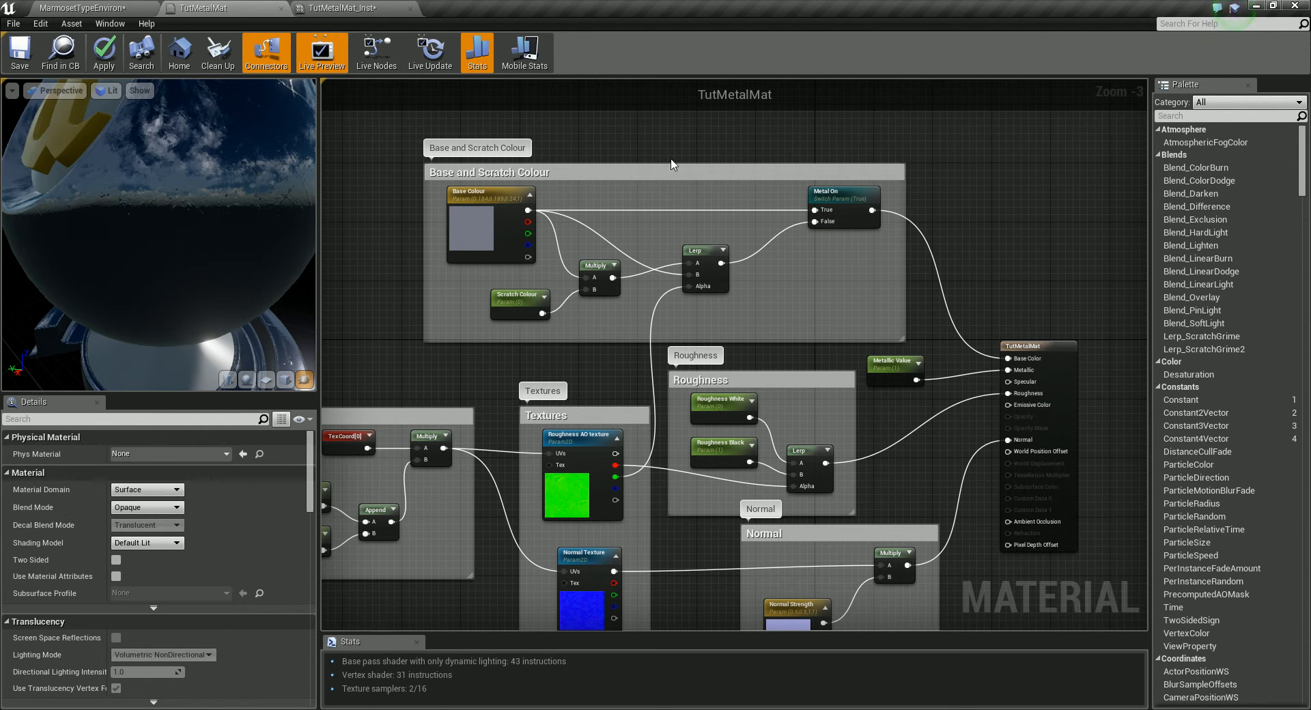
Apply and save the TutMetalMat changes and return to the TutMetalMat_Inst editor.
left_click(104, 51)
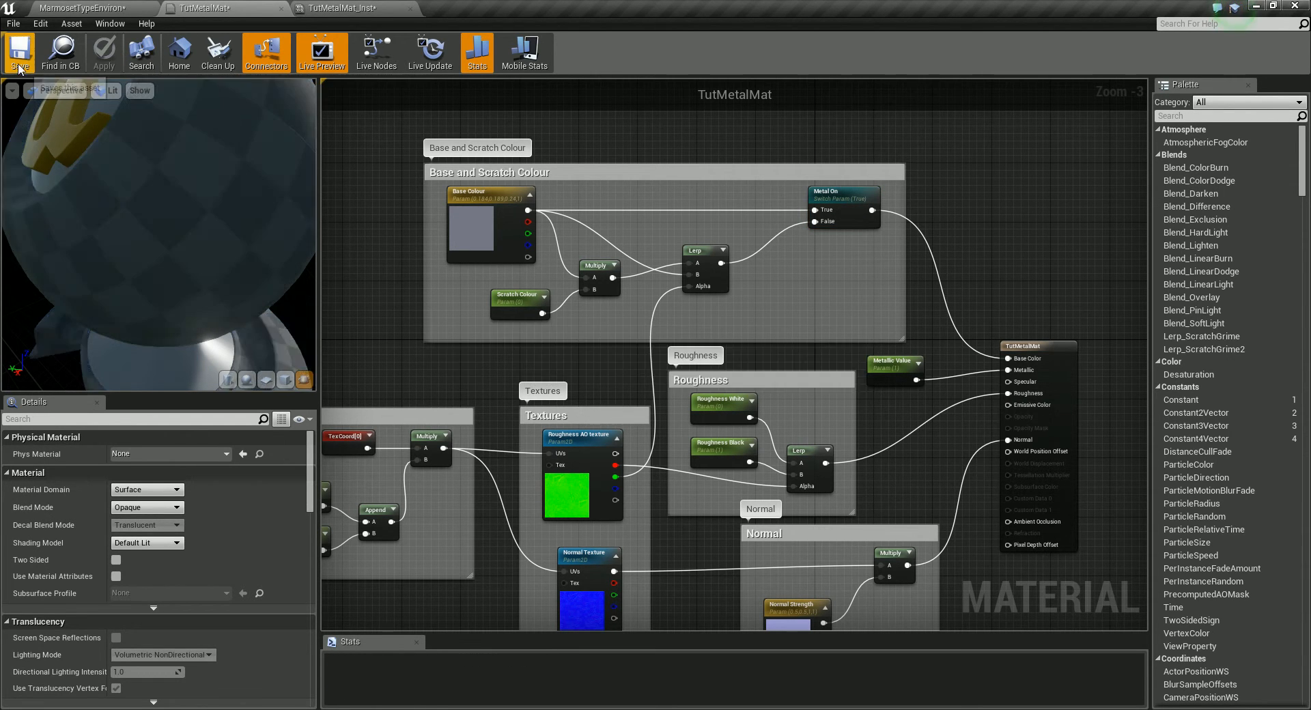
key("ctrl+s")
left_click(345, 7)
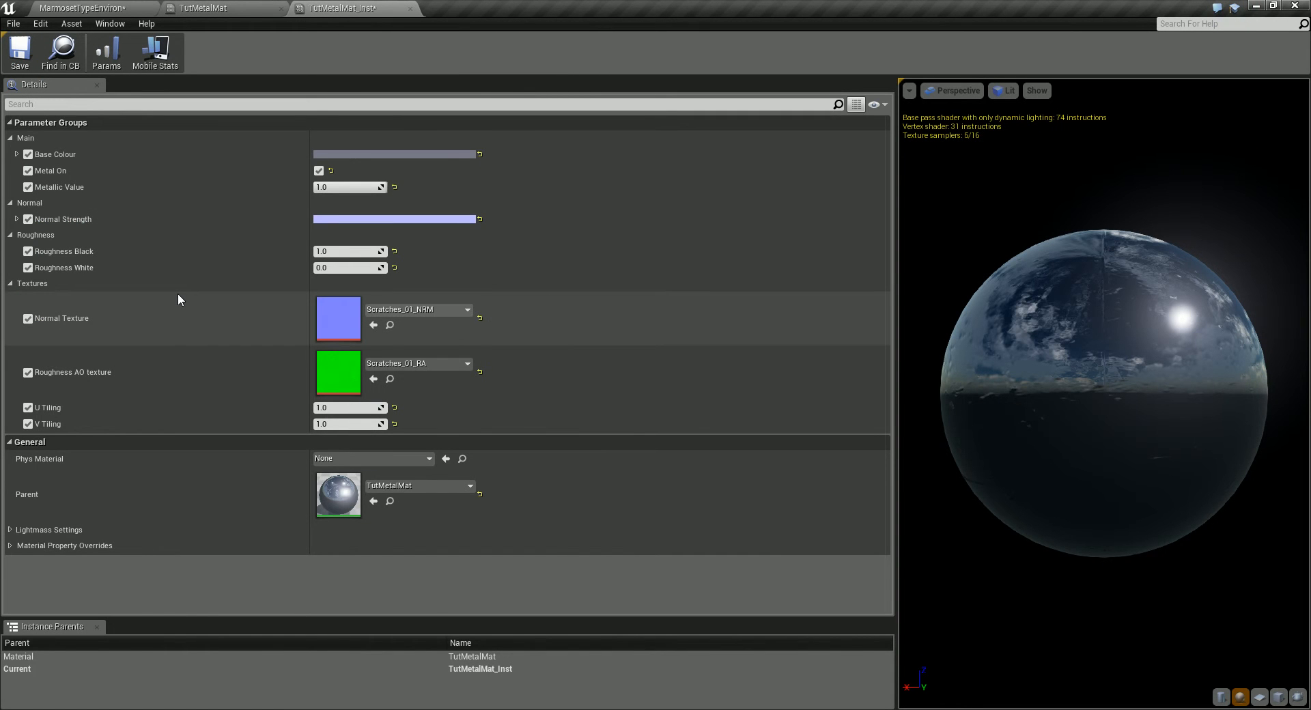
Examine the instance's parameter groups by toggling the Metallic Value override and collapsing and expanding Roughness and Textures.
left_click(31, 192)
left_click(28, 189)
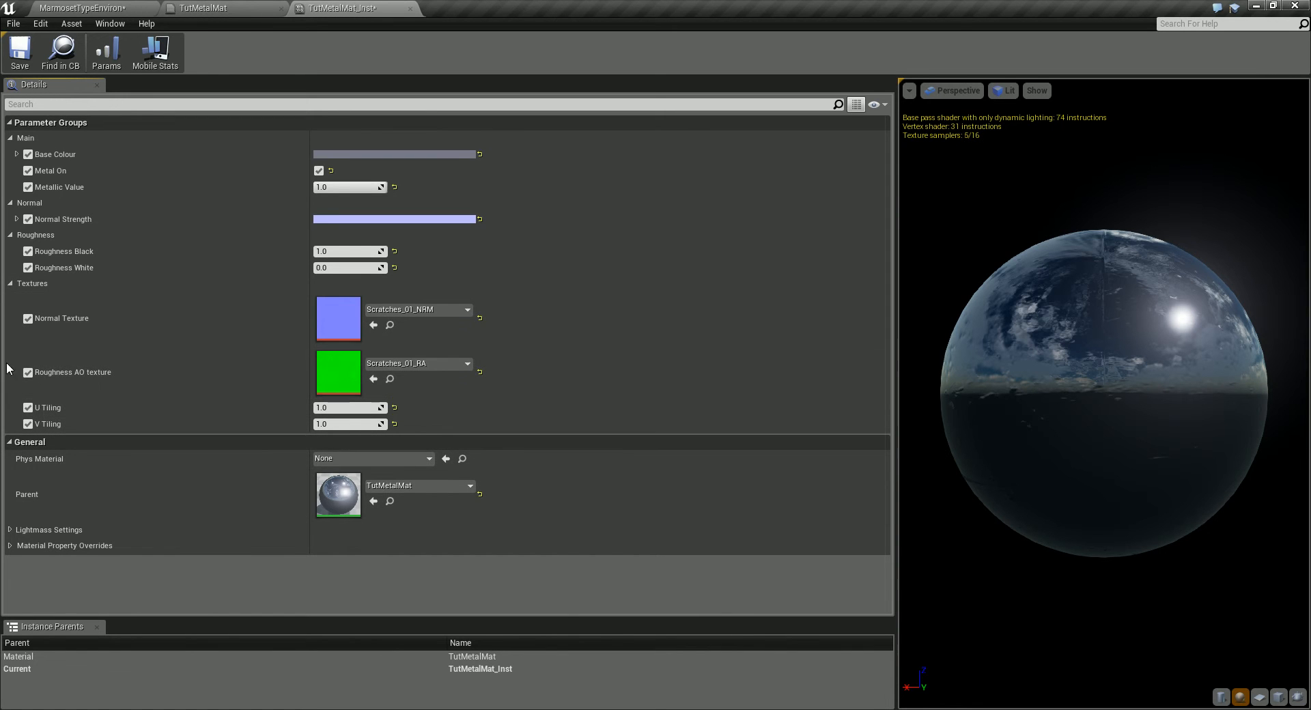
left_click(11, 285)
left_click(11, 284)
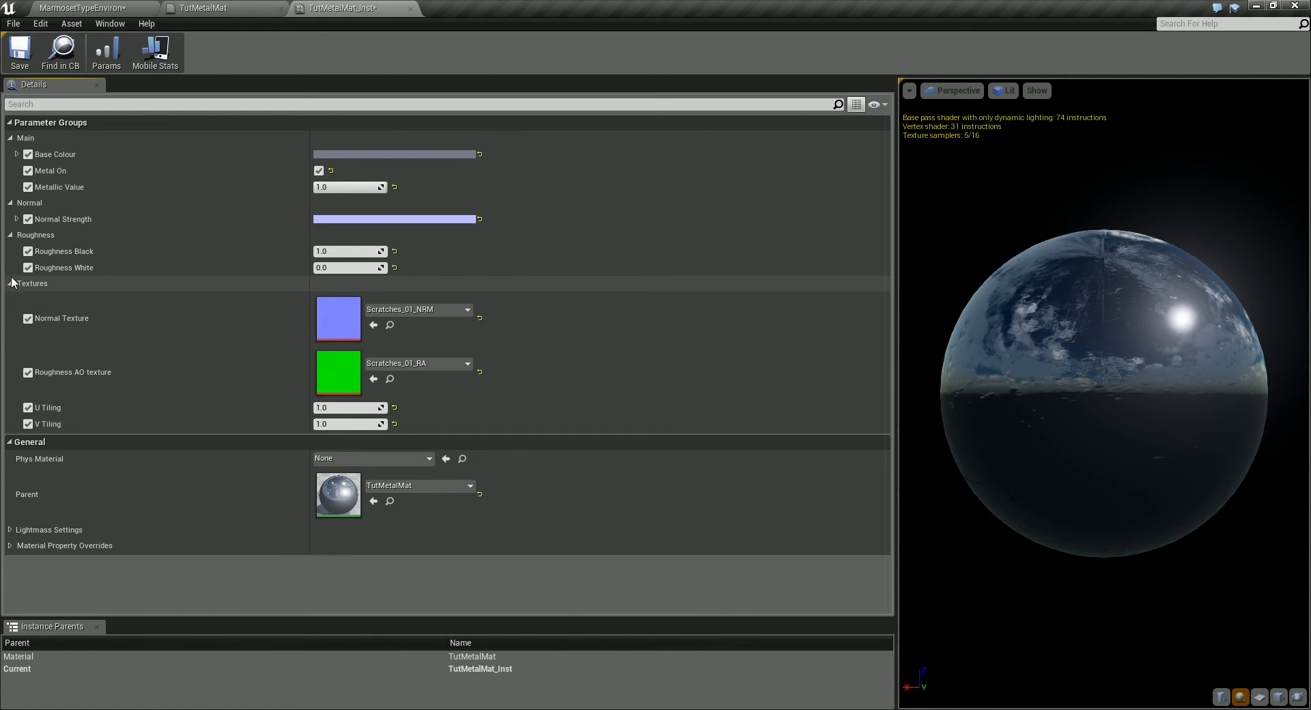
left_click(11, 235)
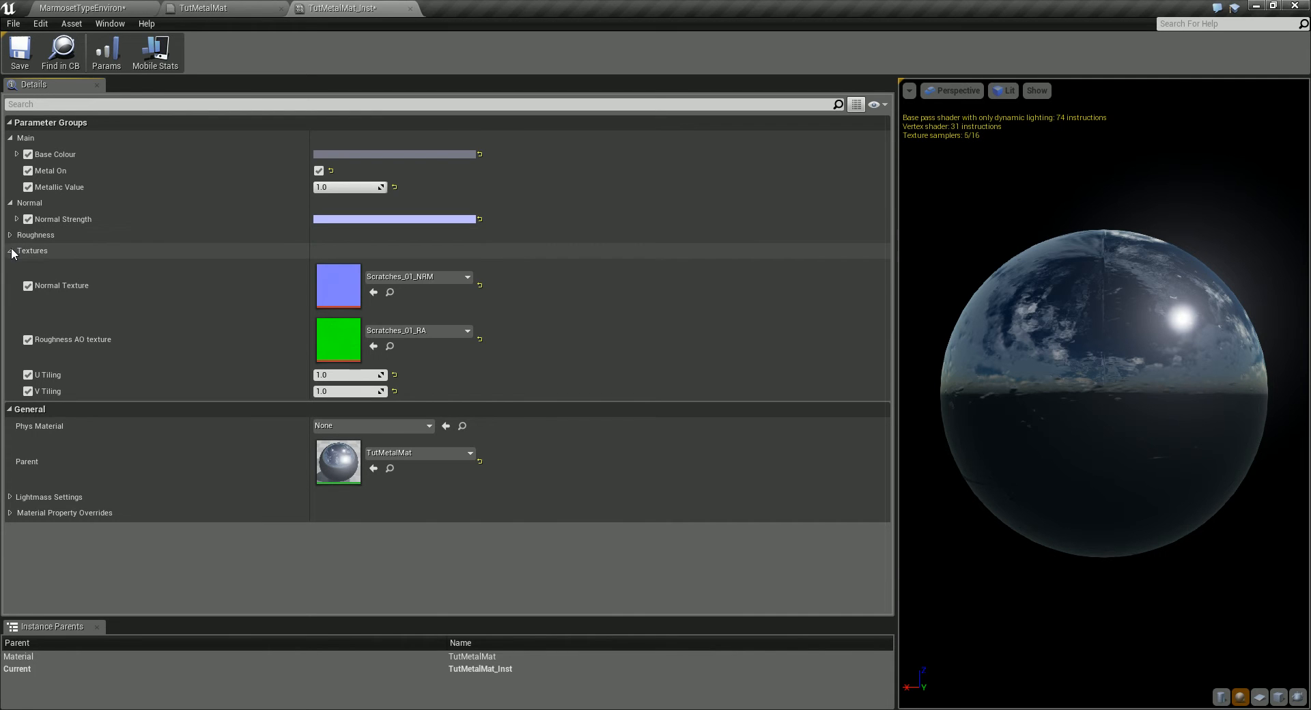
left_click(11, 251)
left_click(10, 254)
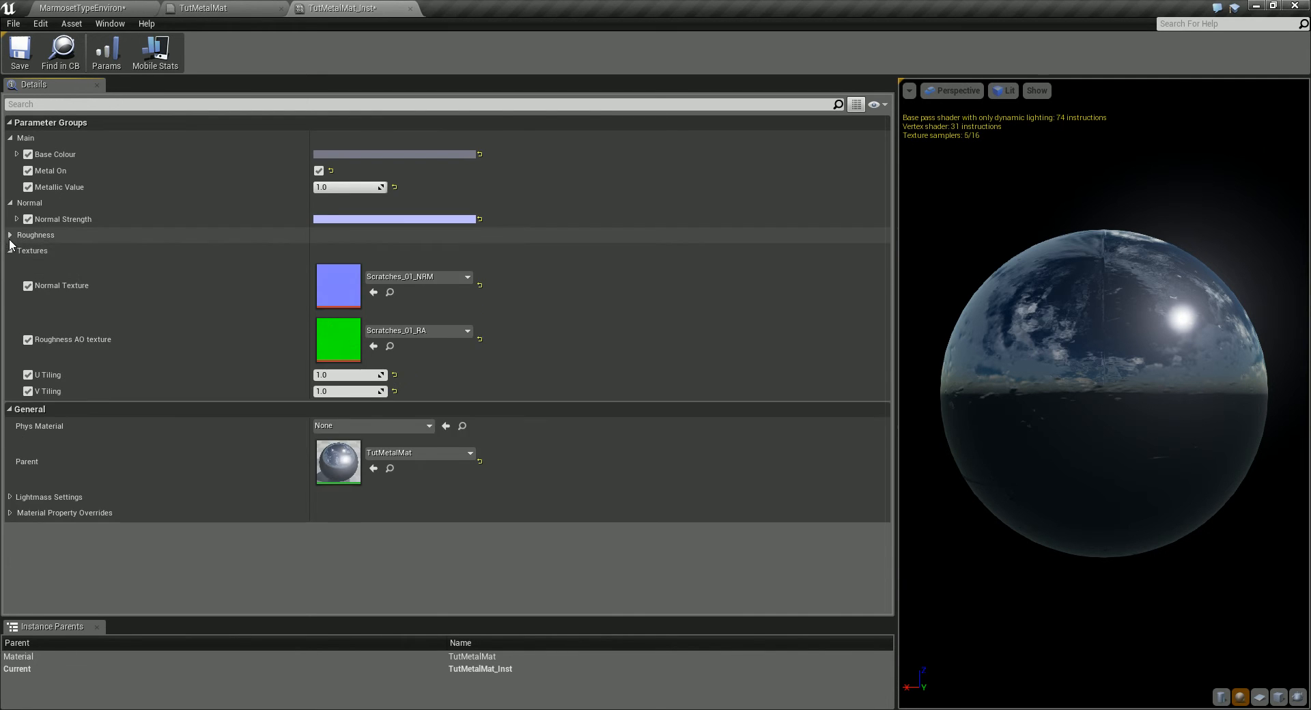
left_click(28, 234)
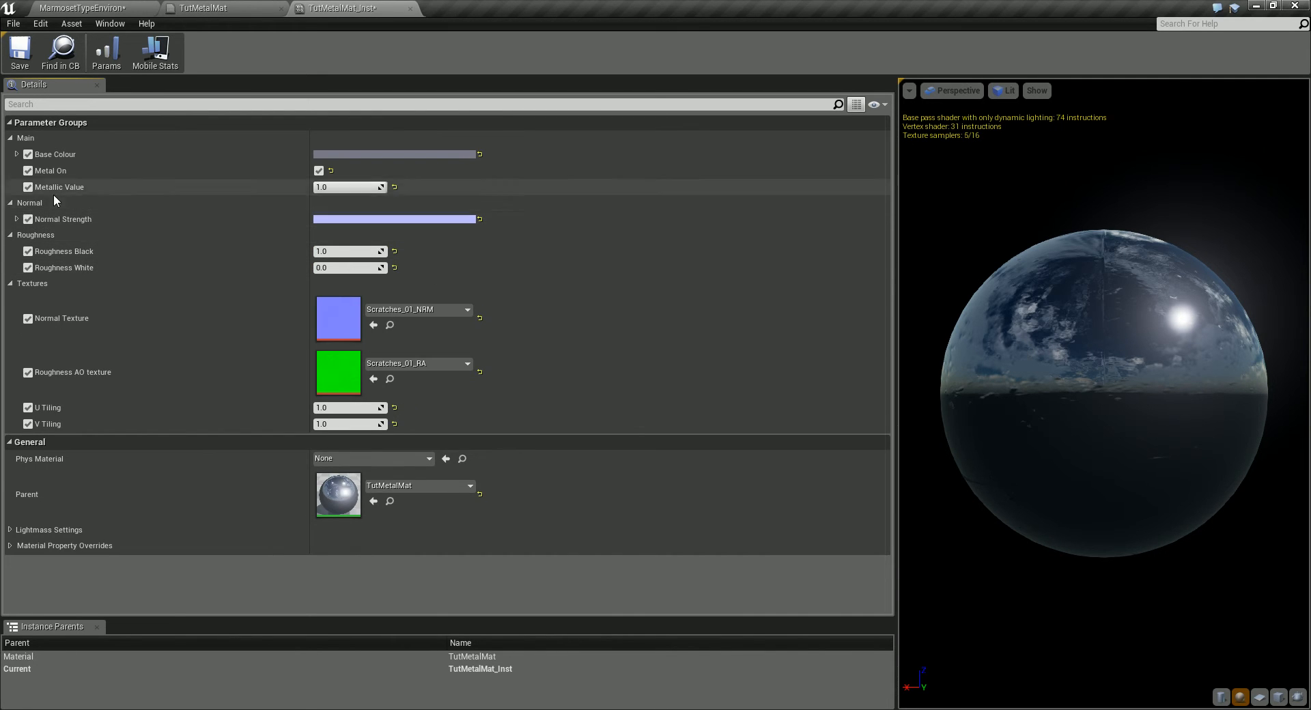
Disable the Metallic Value override in the instance's Main group.
left_click(28, 187)
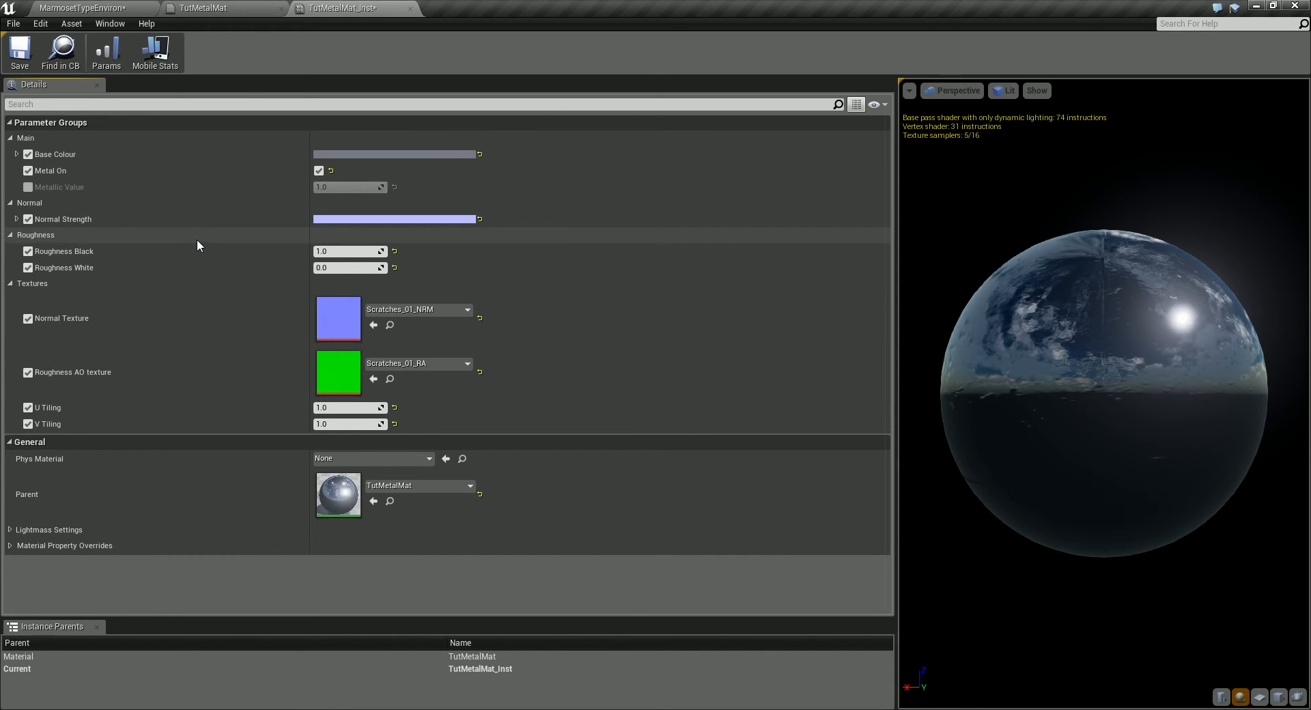
Enable the Metallic Value override and check the Metal On switch and Base Colour channels in the instance's Main group.
left_click(28, 187)
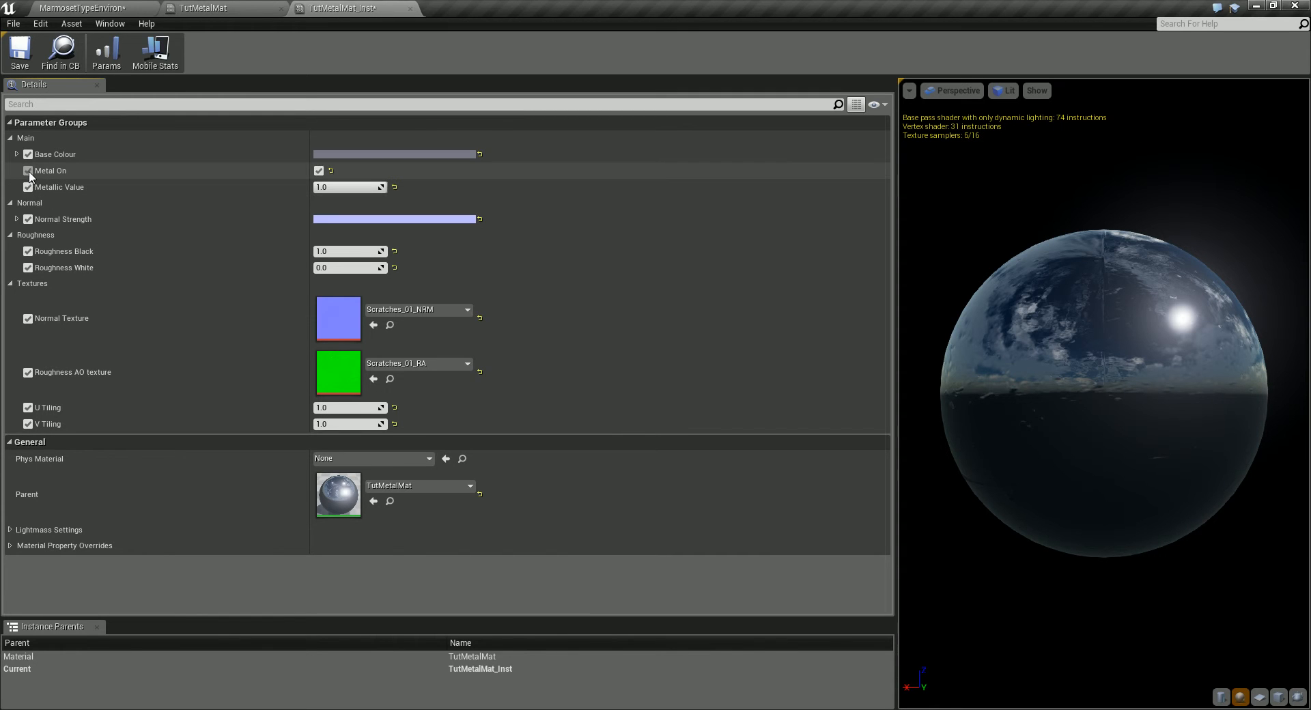
left_click(28, 170)
left_click(17, 154)
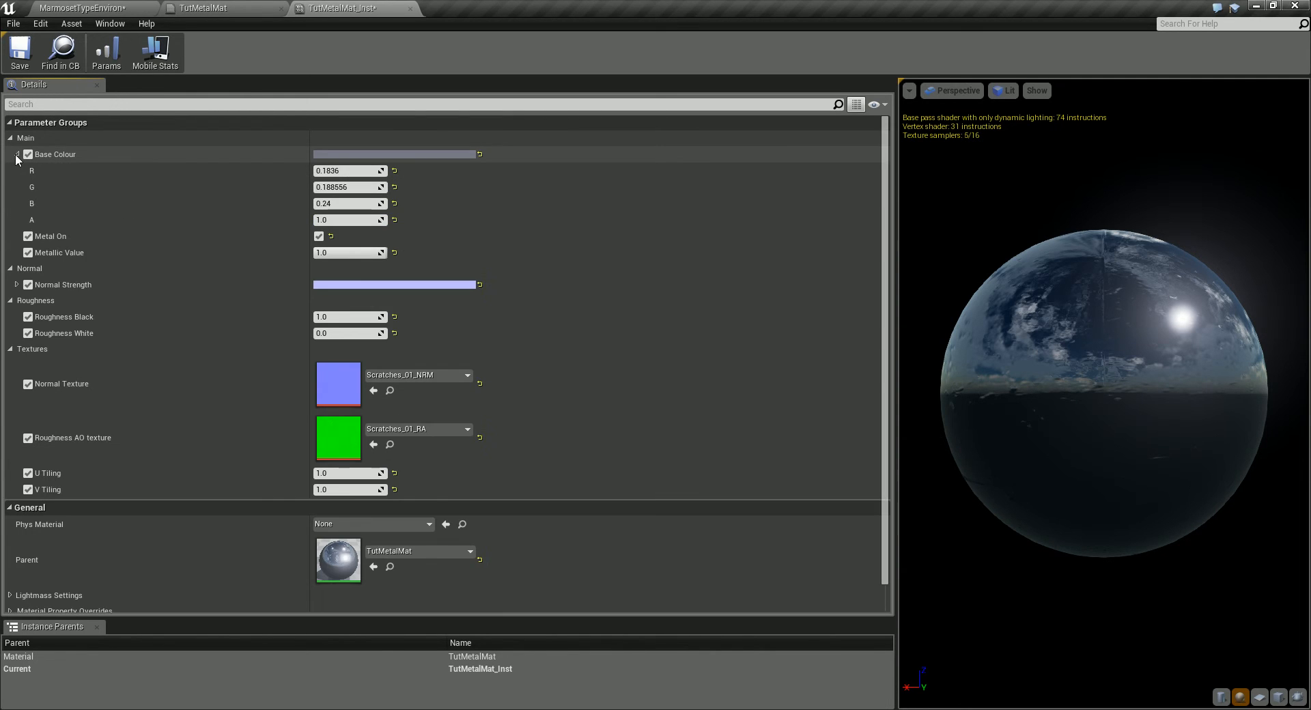
left_click(28, 236)
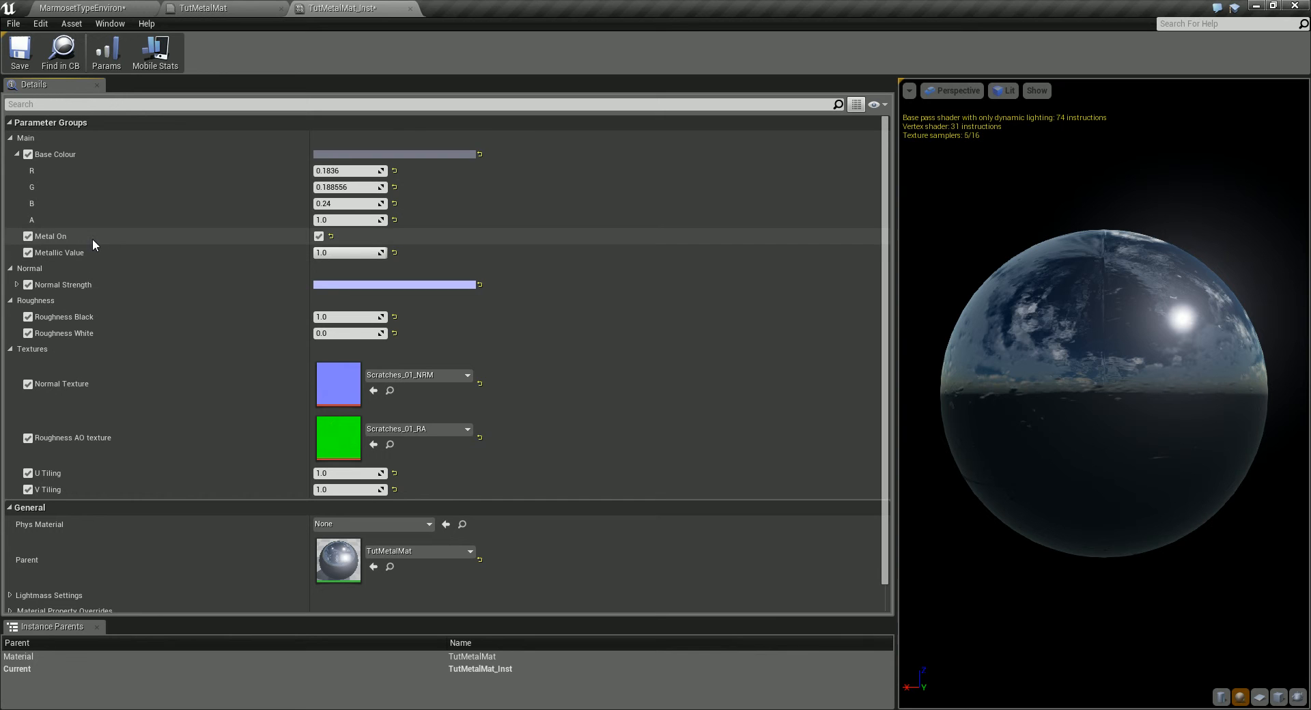
left_click(28, 236)
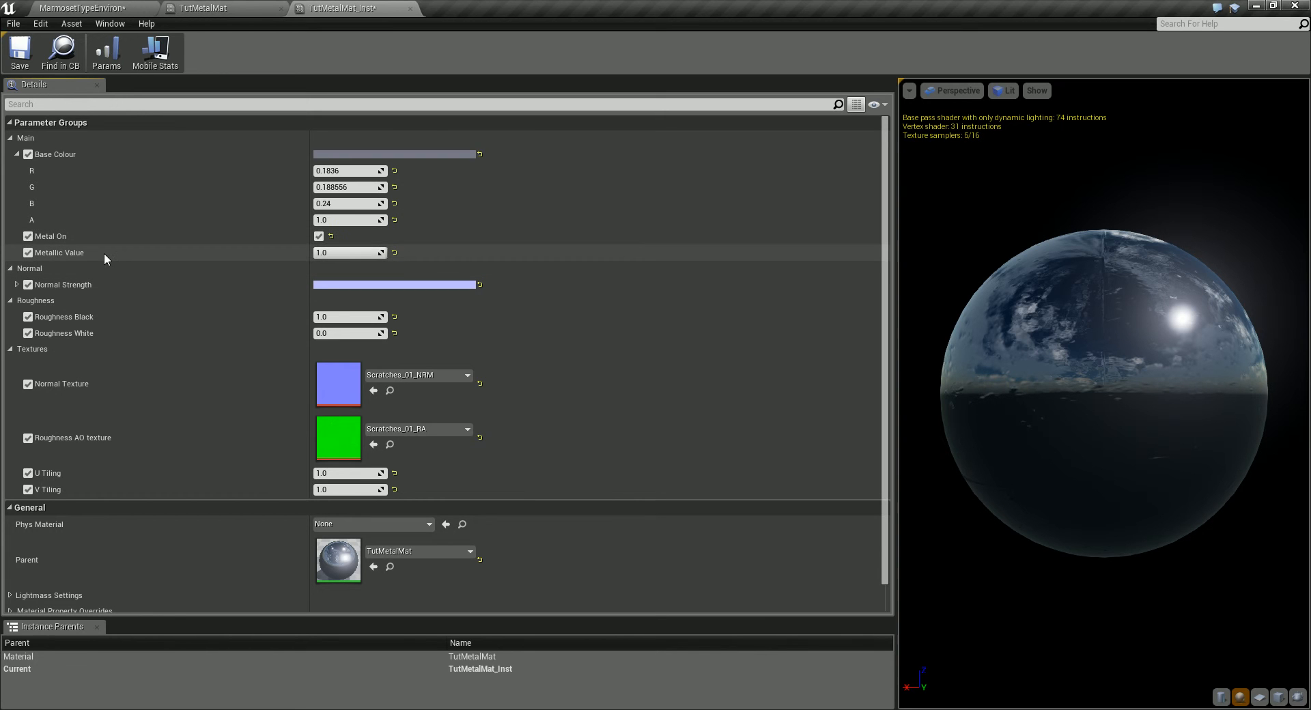
left_click(17, 154)
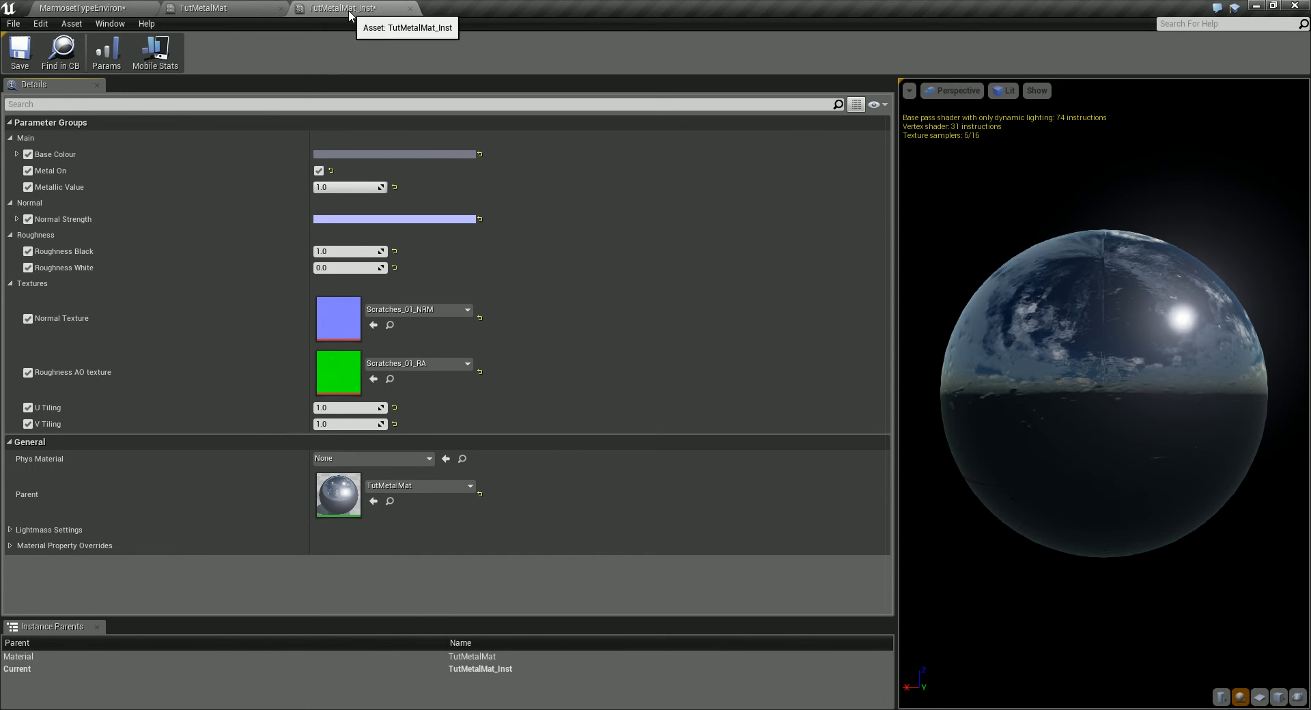
Save both TutMetalMat_Inst and its parent TutMetalMat, ending back in the instance editor.
left_click(20, 51)
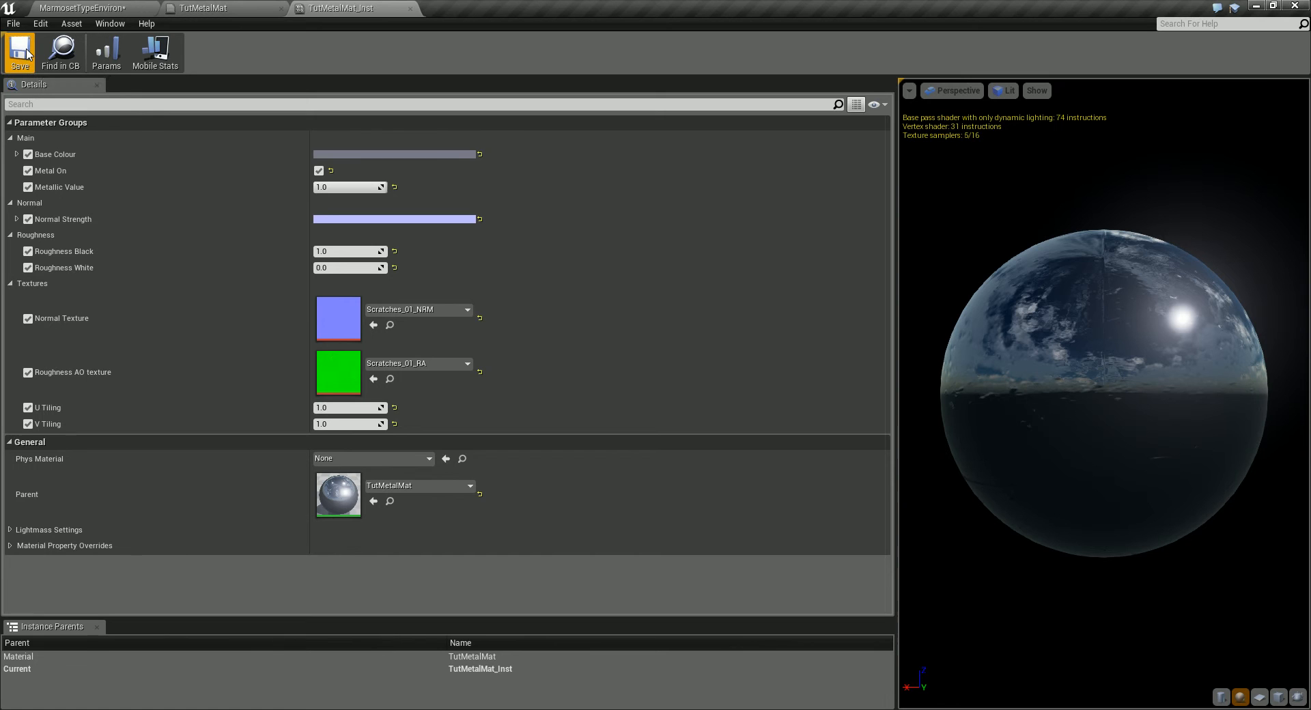
left_click(203, 8)
left_click(33, 62)
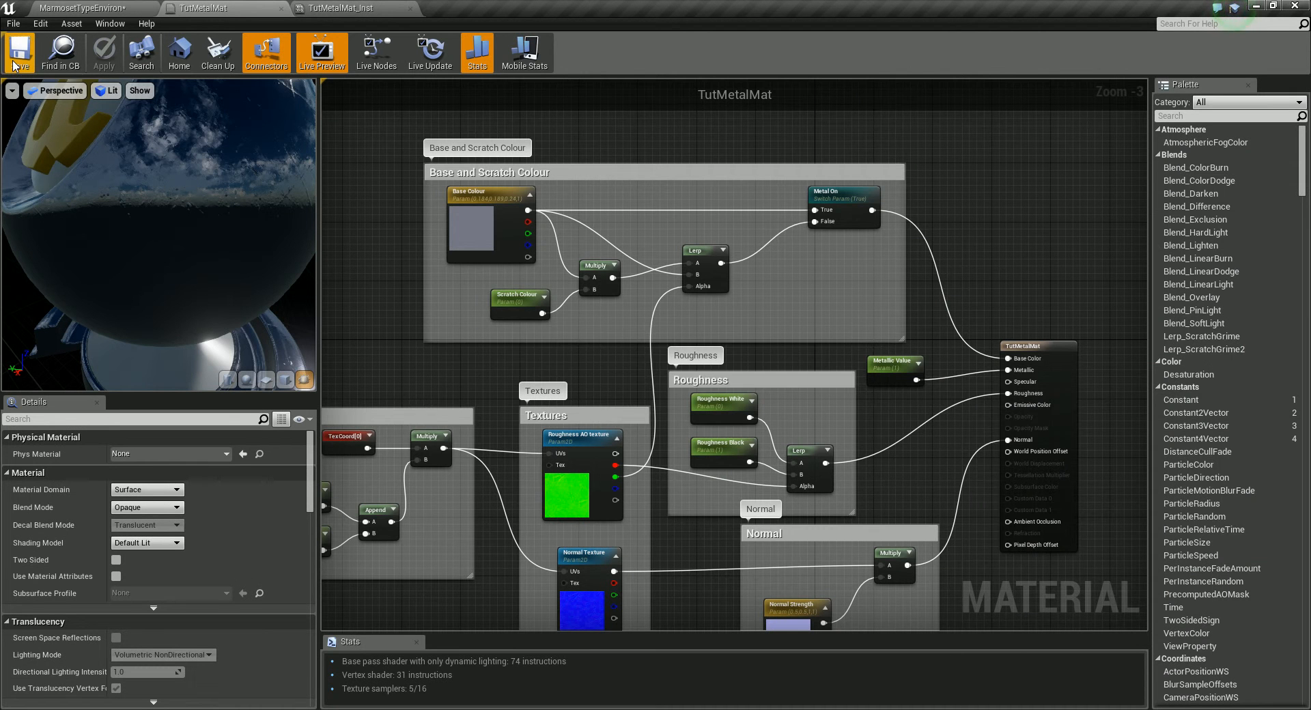
left_click(341, 8)
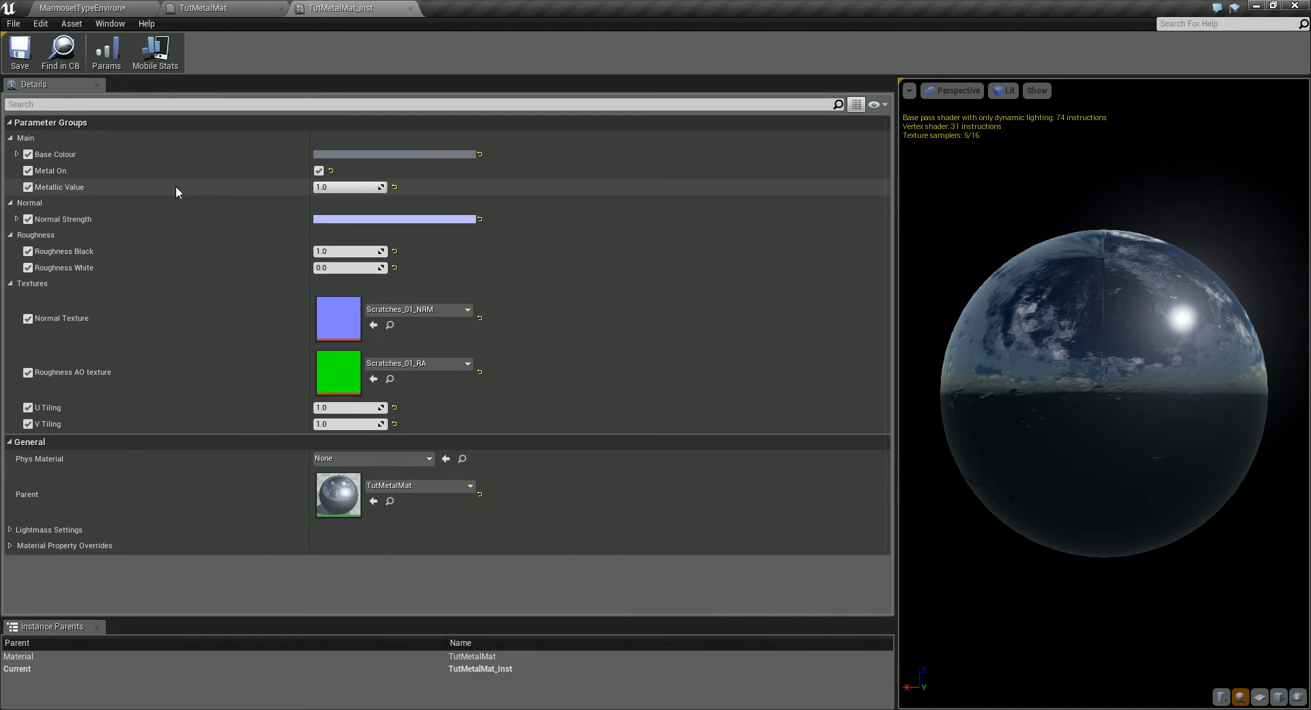
Check the instance's Metal On override and inspect the Scratch Colour and Metal On parameter nodes in TutMetalMat.
left_click(28, 171)
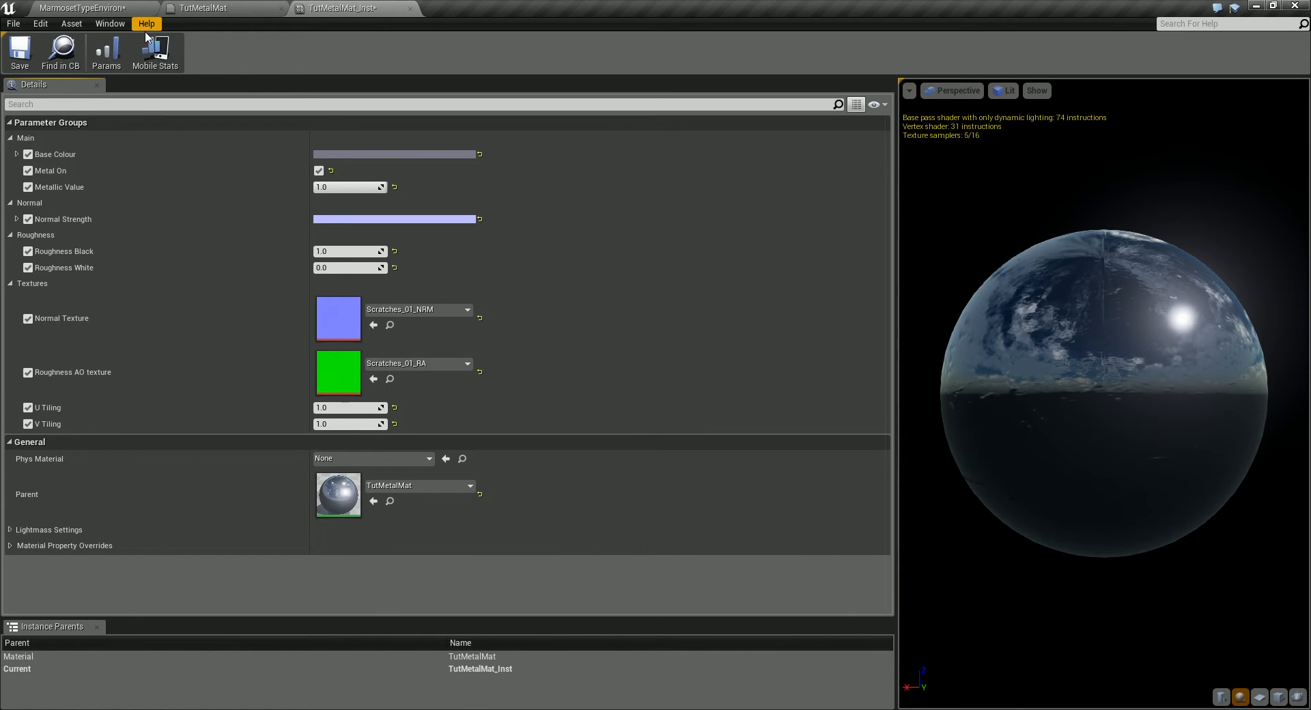
left_click(203, 8)
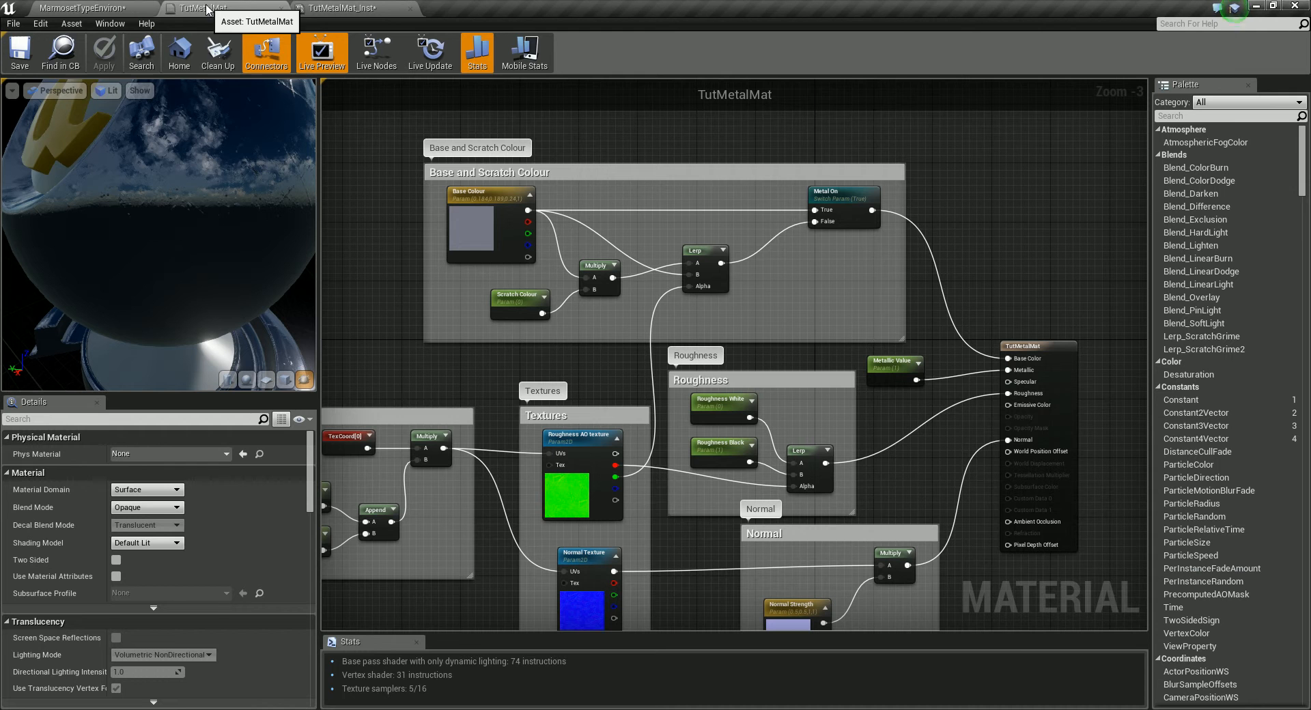
left_click(531, 290)
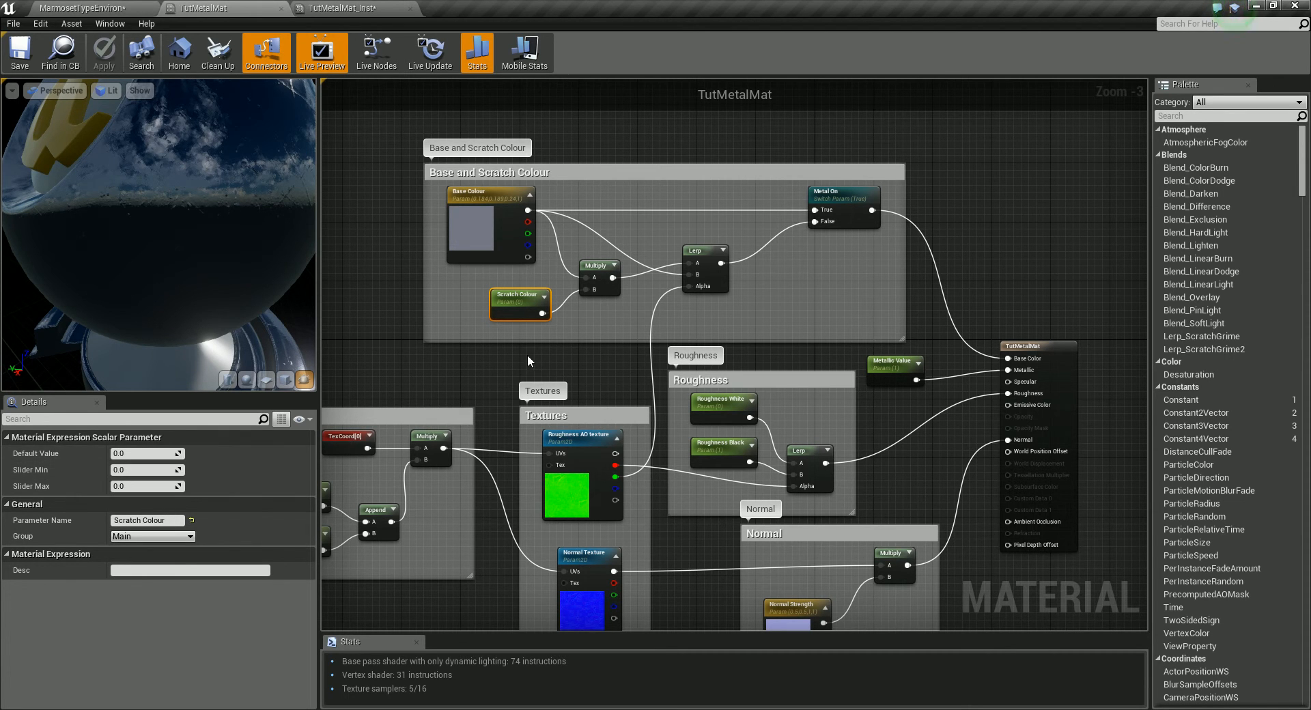
left_click(516, 295)
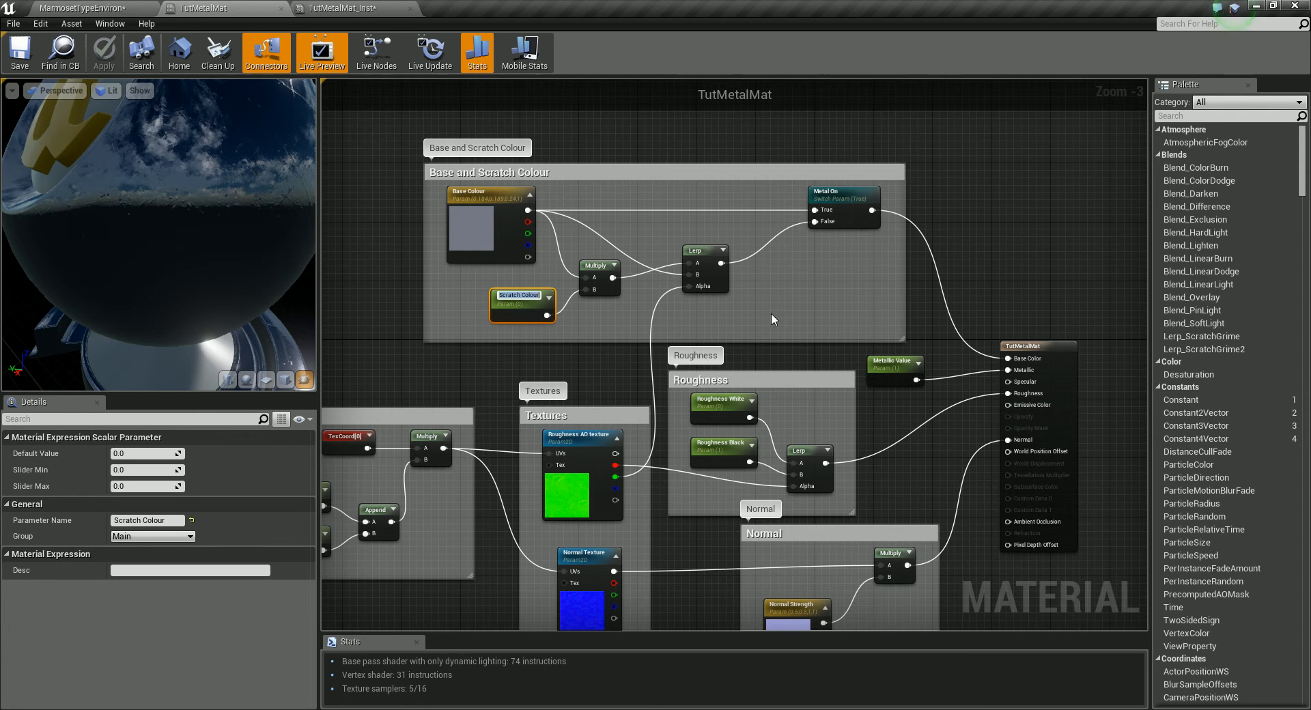
left_click(837, 199)
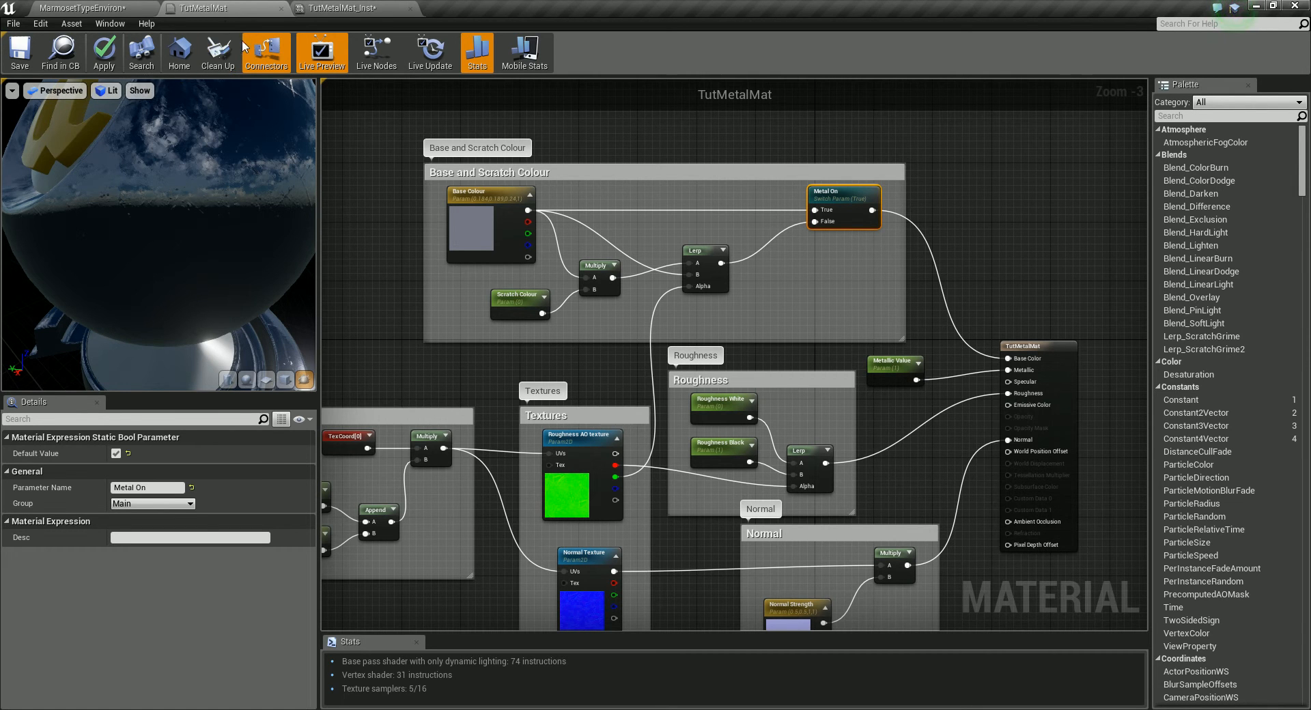
Apply and save TutMetalMat, and toggle the instance's Metal On override off and on again.
left_click(102, 56)
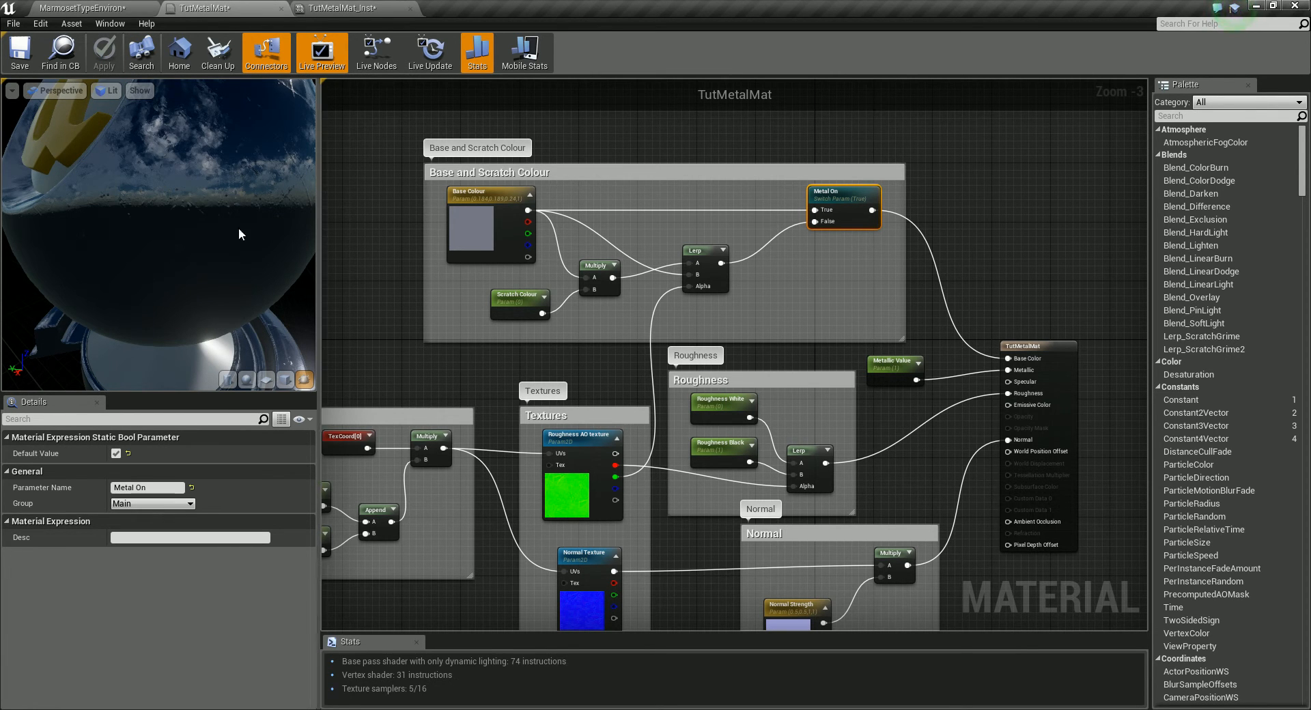
left_click(22, 59)
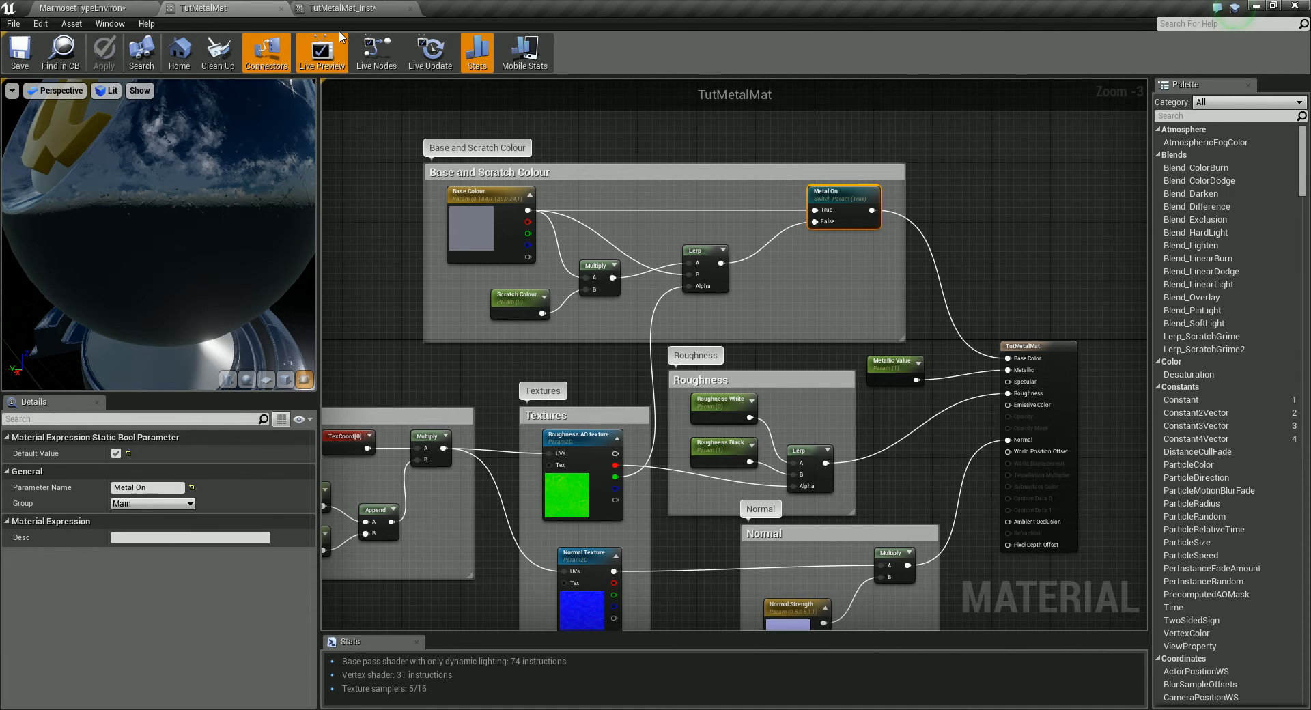
left_click(338, 8)
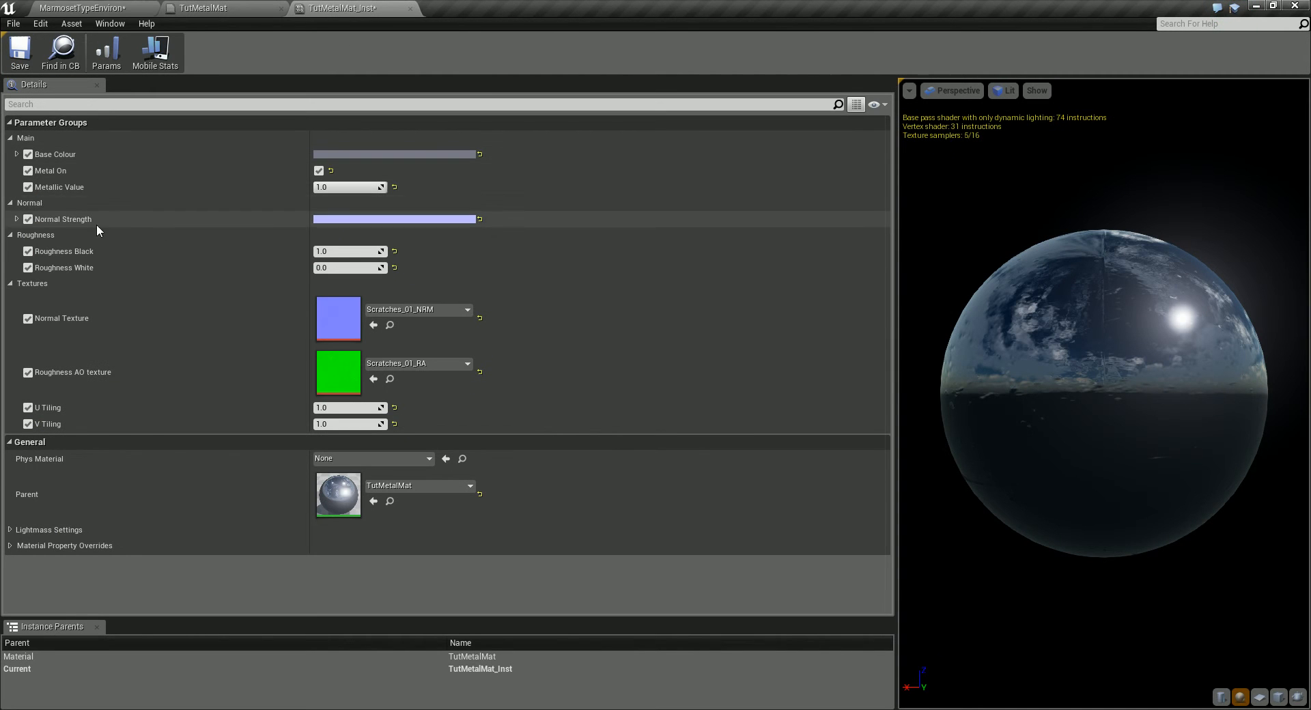
left_click(29, 172)
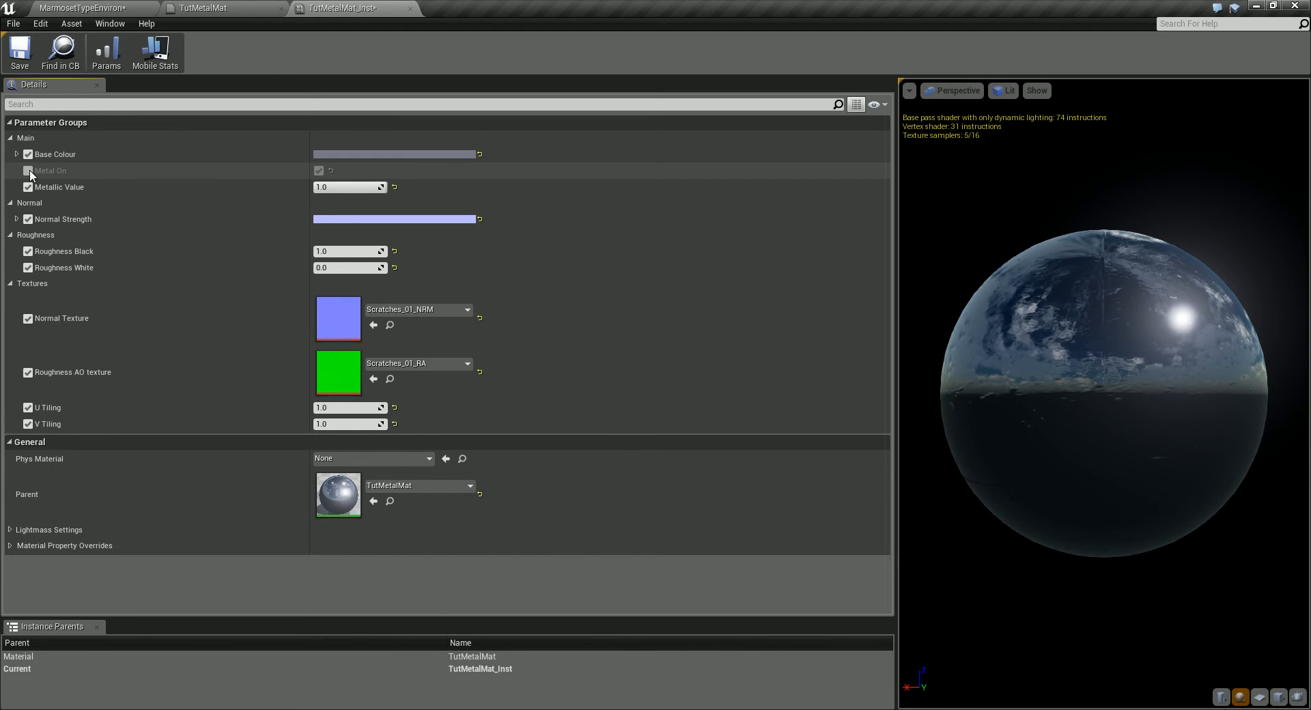
left_click(32, 172)
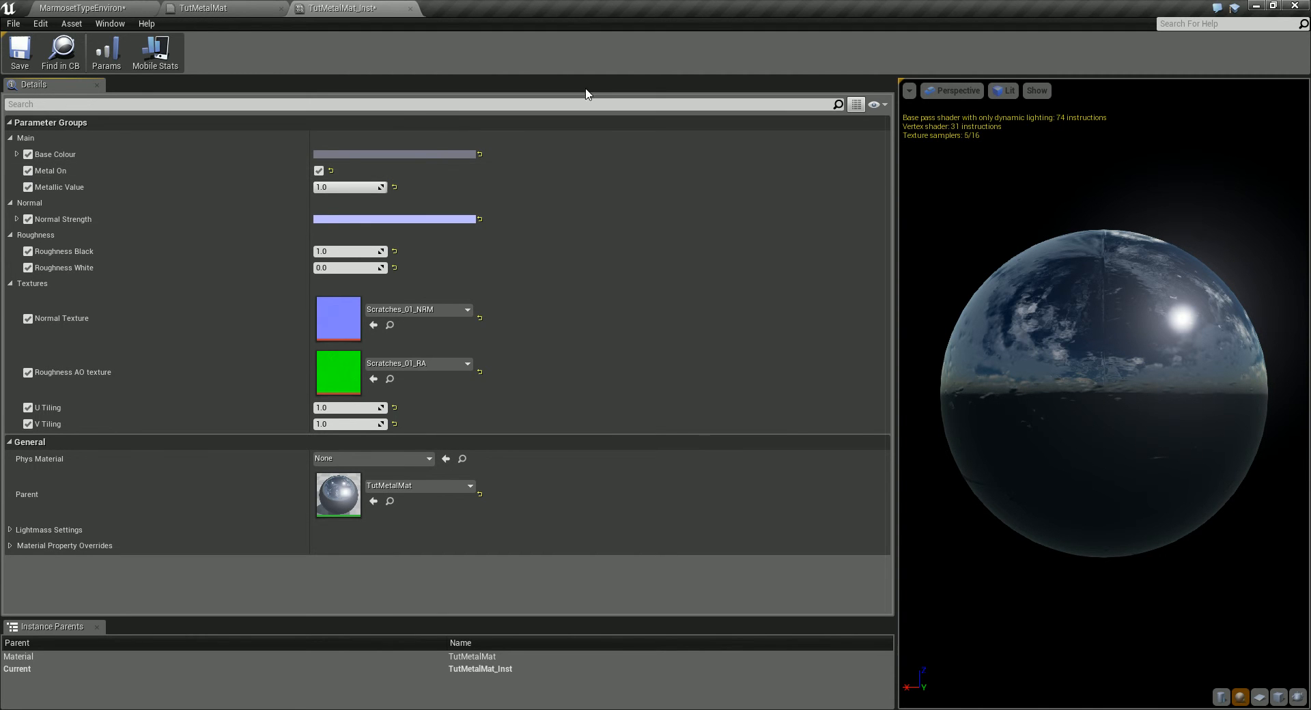
Close the instance editor and assign TutMetalMat to material Elements 0 and 1 of SM_MatPreviewMesh_02 in the level.
left_click(410, 9)
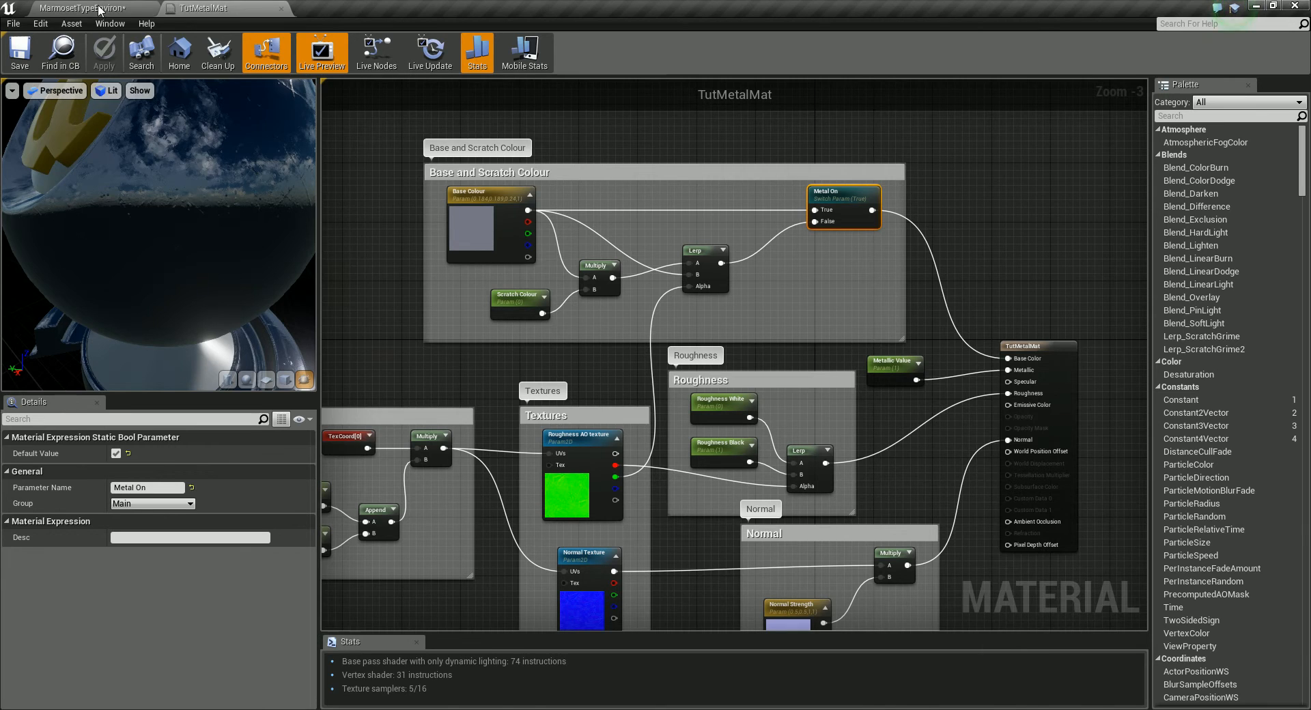
left_click(99, 7)
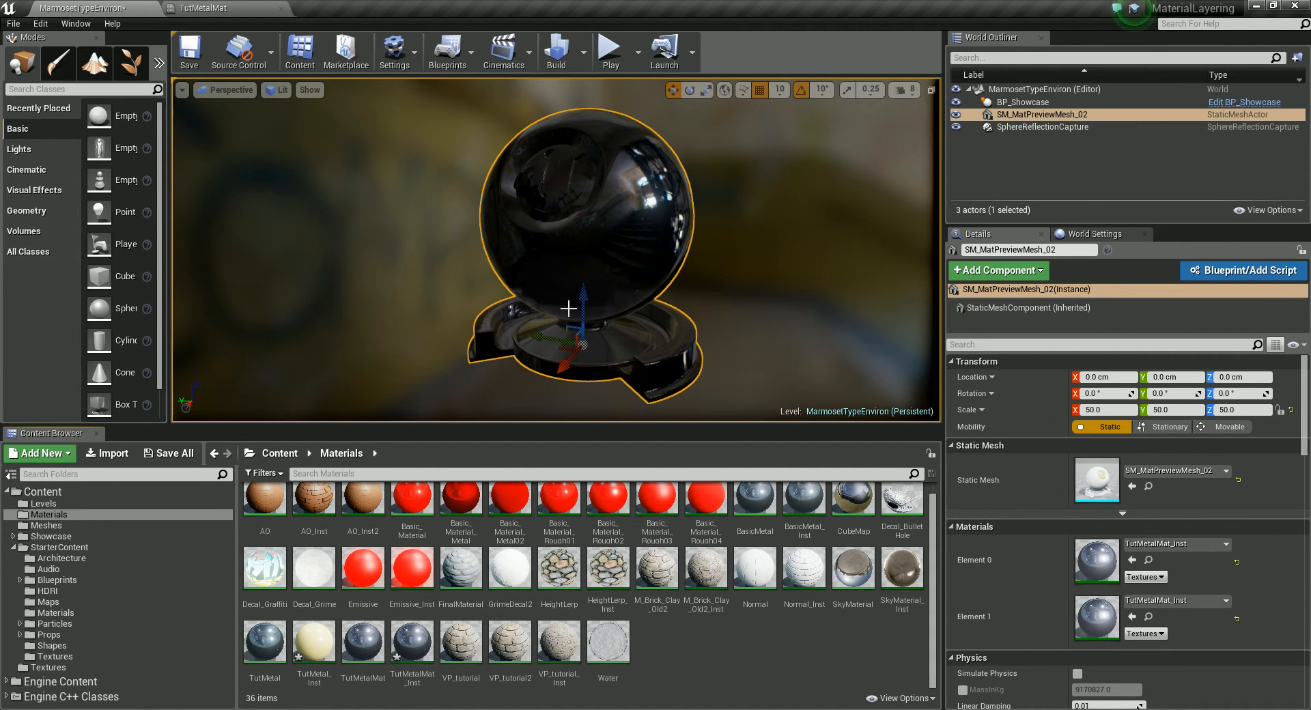
left_click_drag(363, 642, 1091, 570)
left_click_drag(362, 642, 1092, 618)
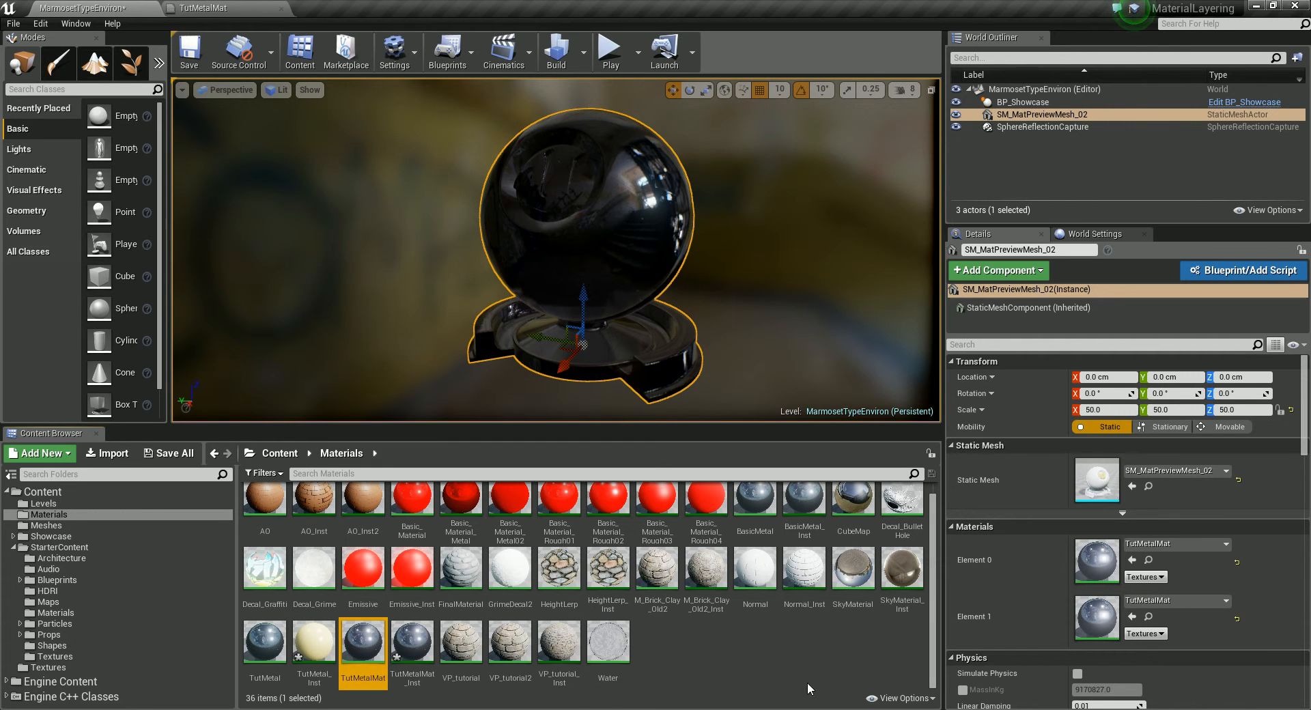
Delete the TutMetalMat_Inst asset from the Materials folder.
right_click(411, 645)
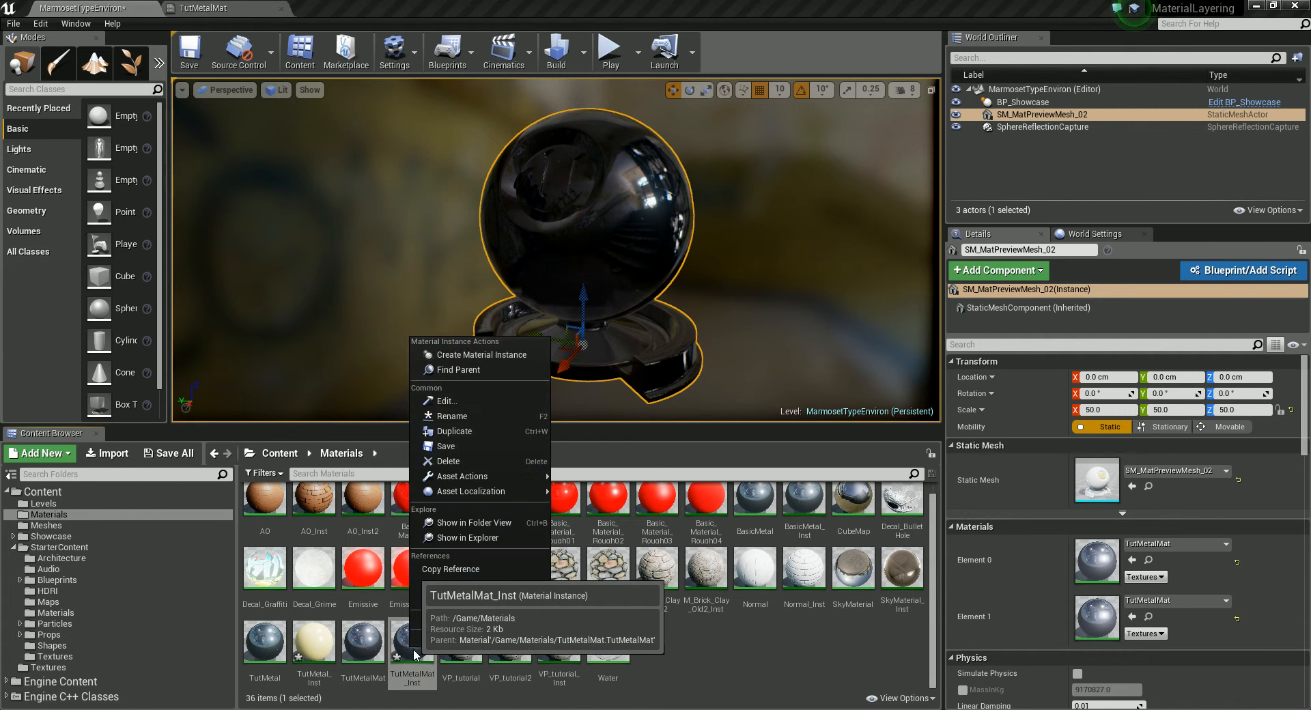
left_click(447, 462)
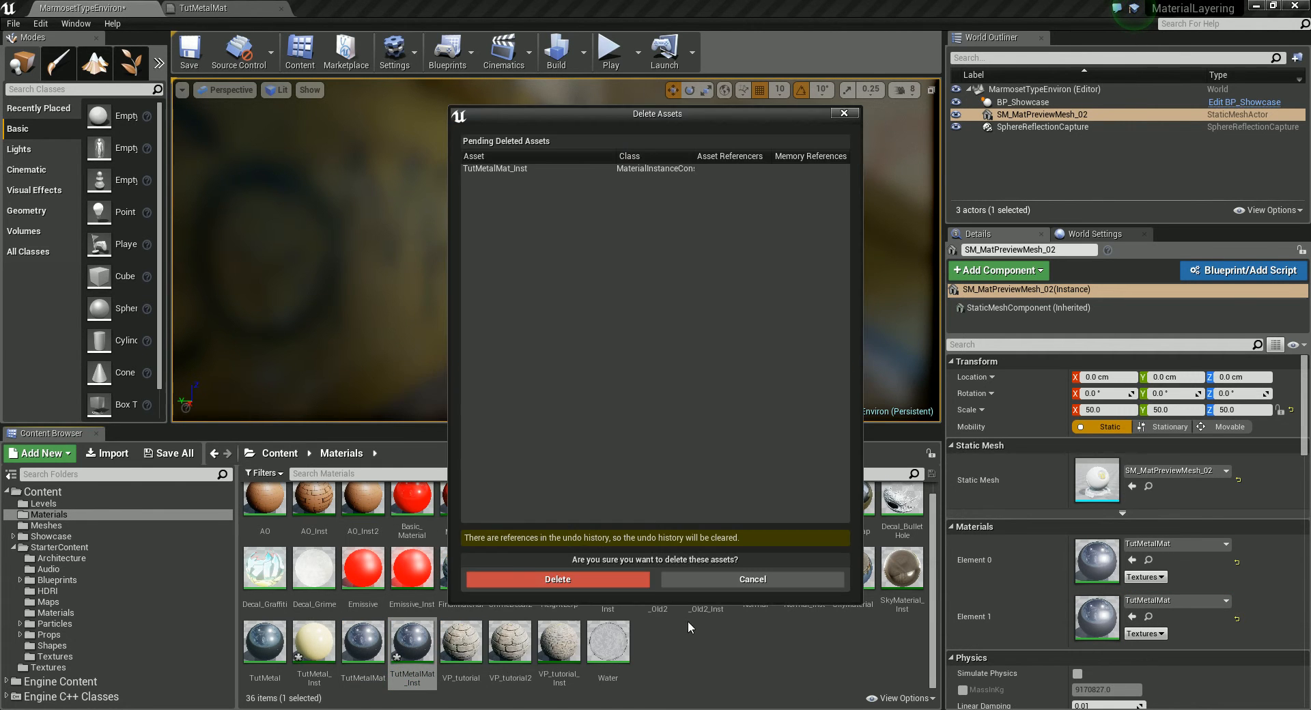
left_click(619, 580)
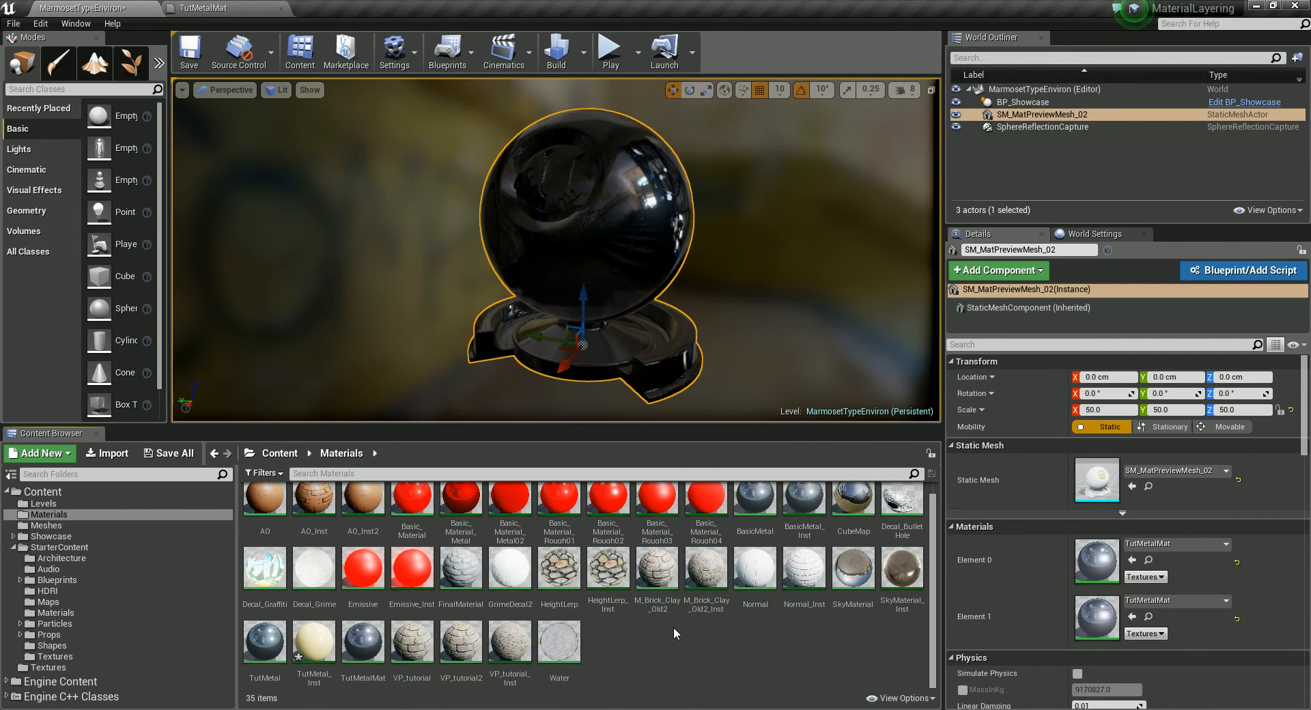
Create a fresh material instance from TutMetalMat and assign it to Elements 0 and 1 of the preview mesh.
right_click(374, 647)
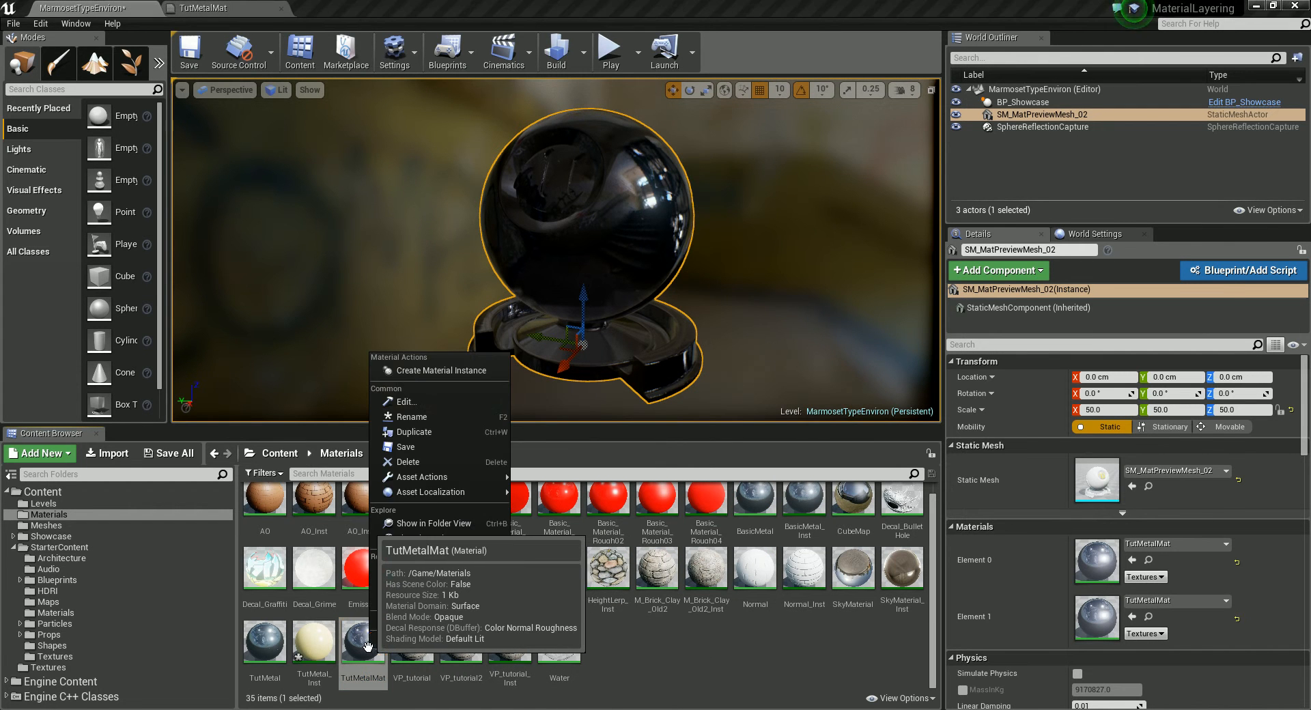
left_click(441, 370)
left_click_drag(421, 652, 1098, 559)
left_click_drag(407, 645, 1097, 617)
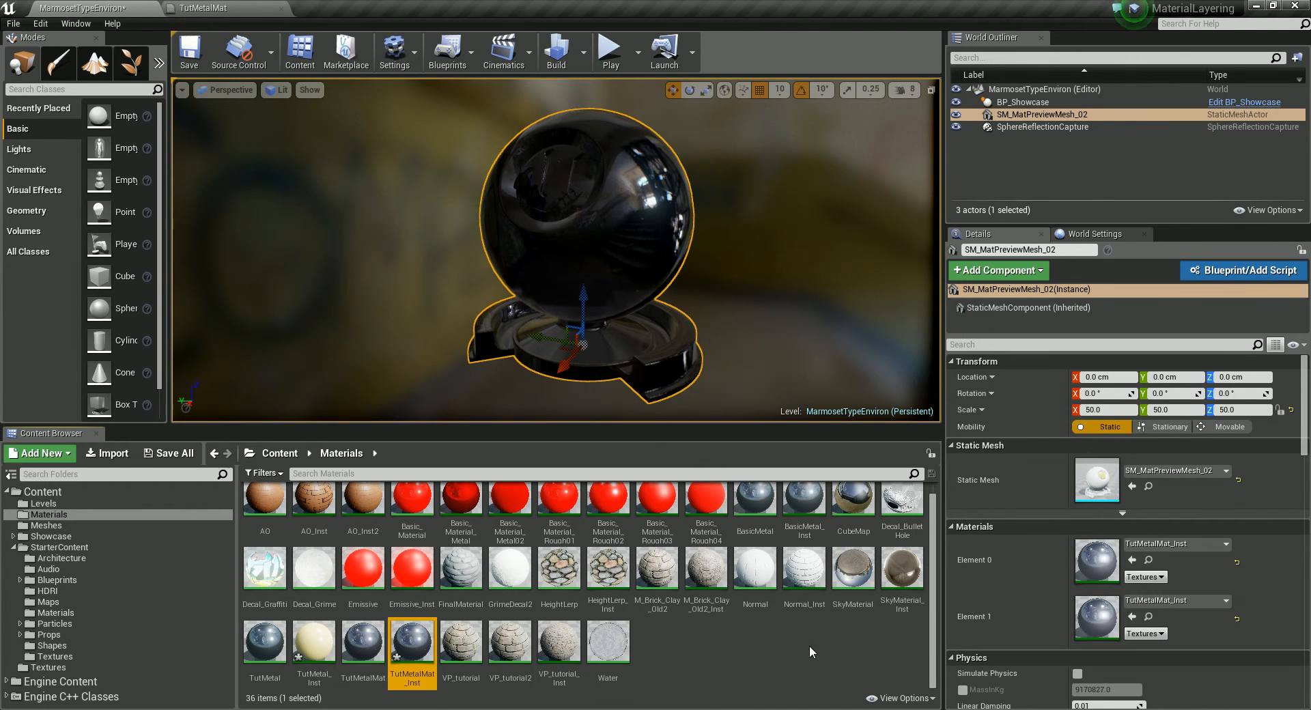
Open the new TutMetalMat_Inst and enable the overrides for all its Main, Normal, Roughness and Textures parameters.
double_click(413, 642)
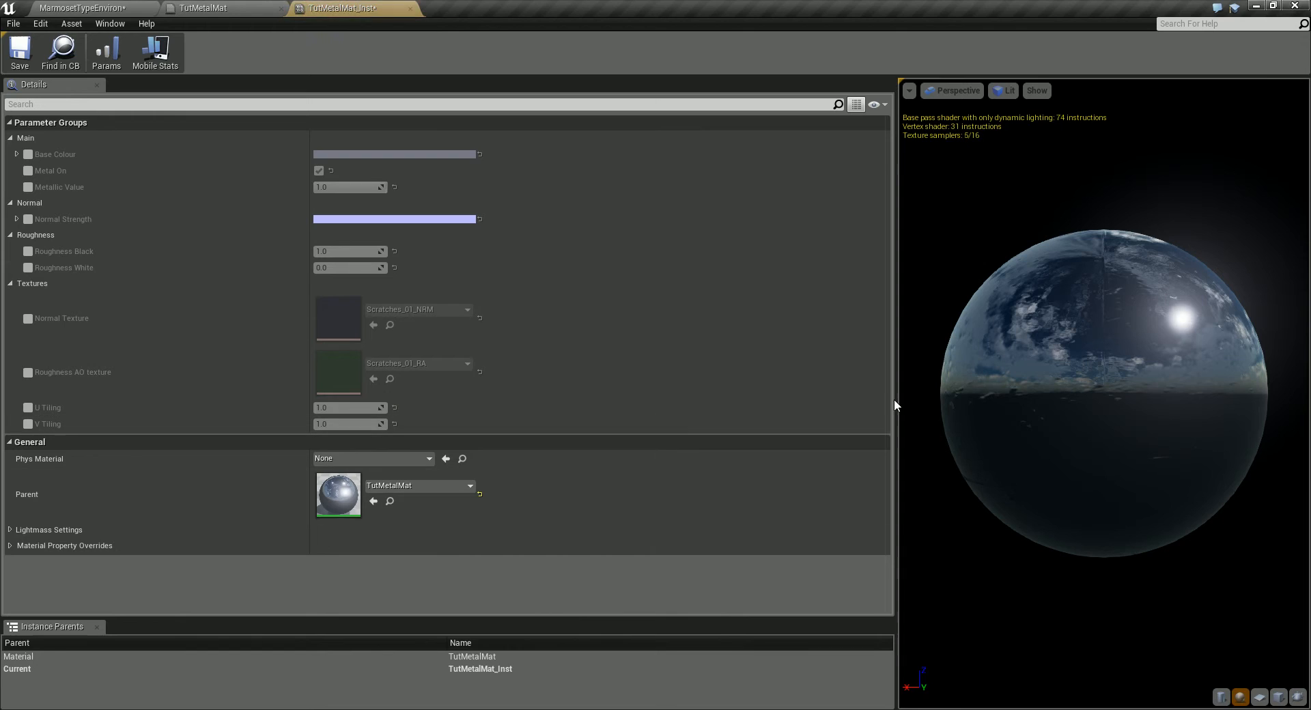
left_click(28, 187)
left_click(28, 155)
left_click(28, 251)
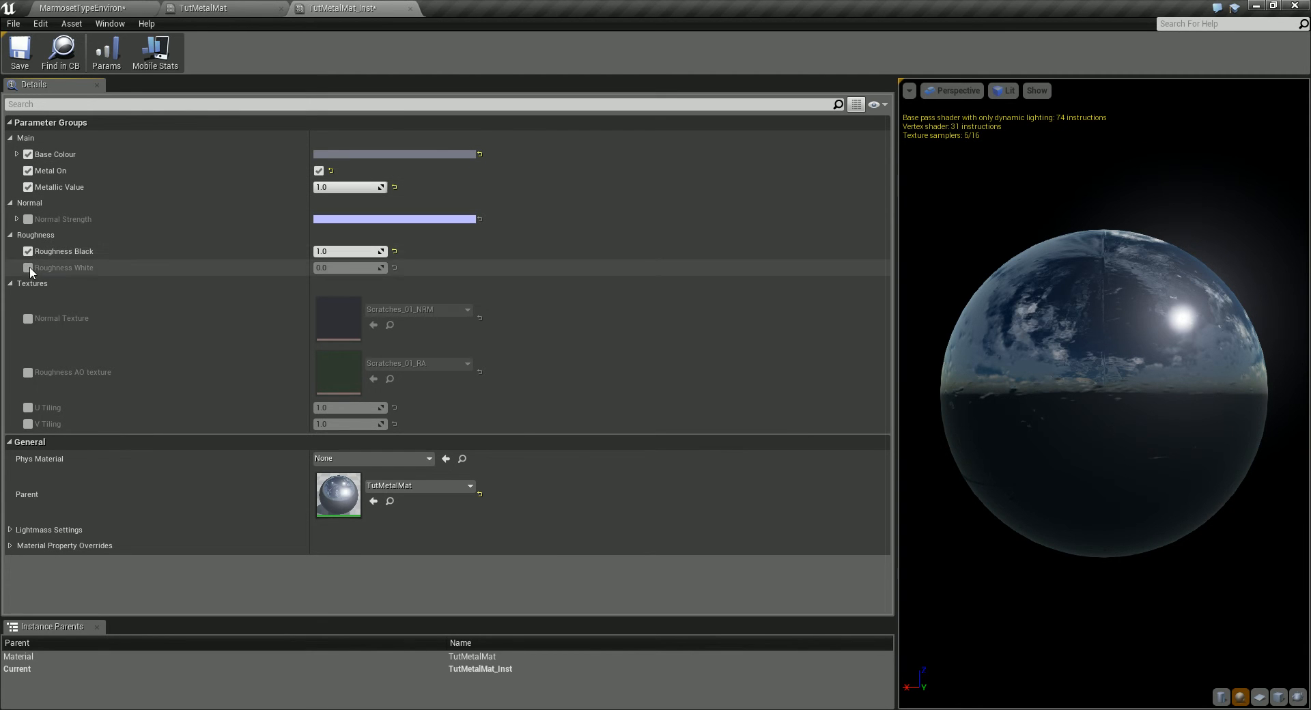
left_click(28, 268)
left_click(28, 219)
left_click(28, 318)
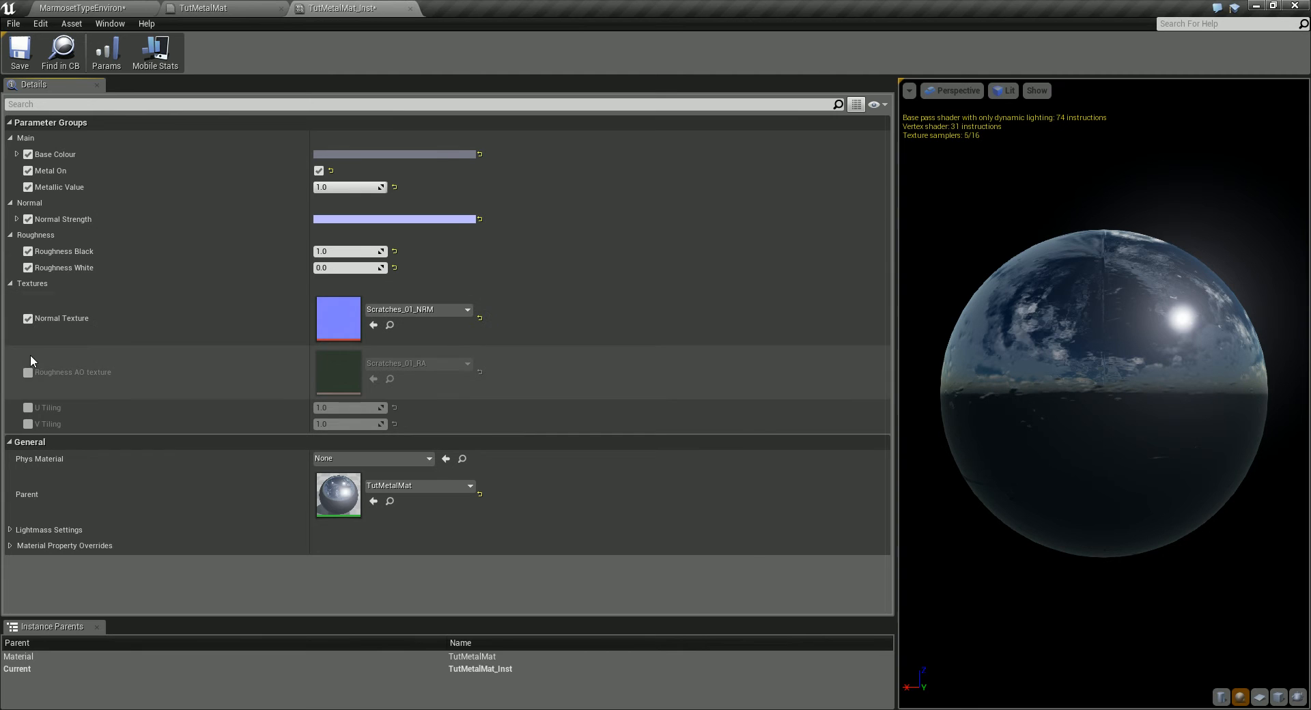
left_click(28, 373)
left_click(28, 408)
left_click(28, 424)
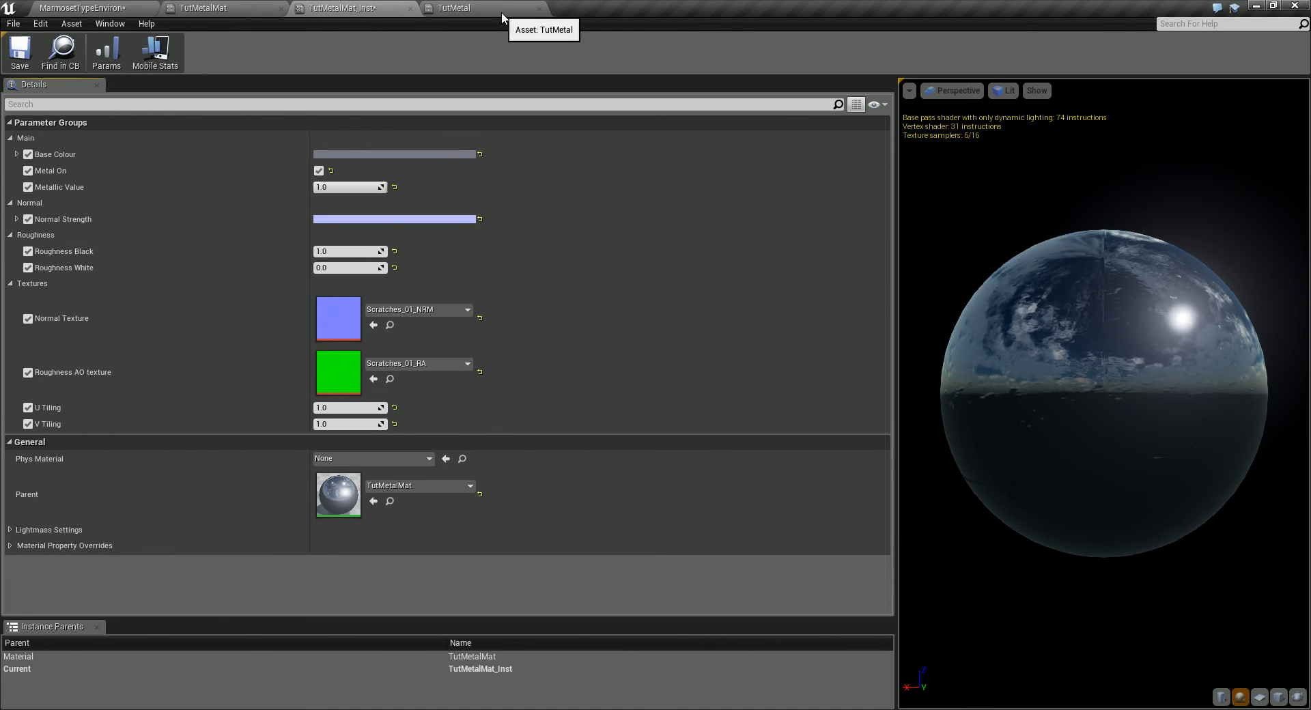
Close the TutMetal editor and set the Scratch Colour parameter's default value to 0.01 in TutMetalMat.
left_click(539, 8)
left_click(225, 10)
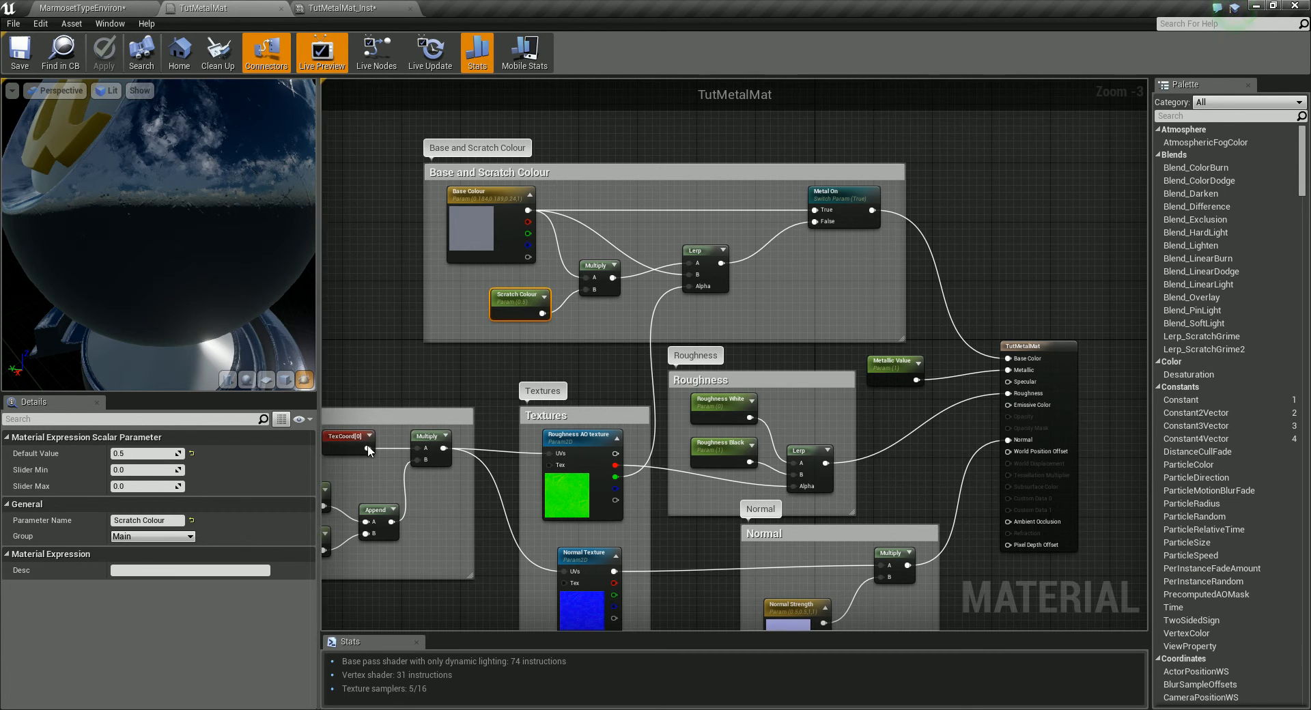
left_click(145, 453)
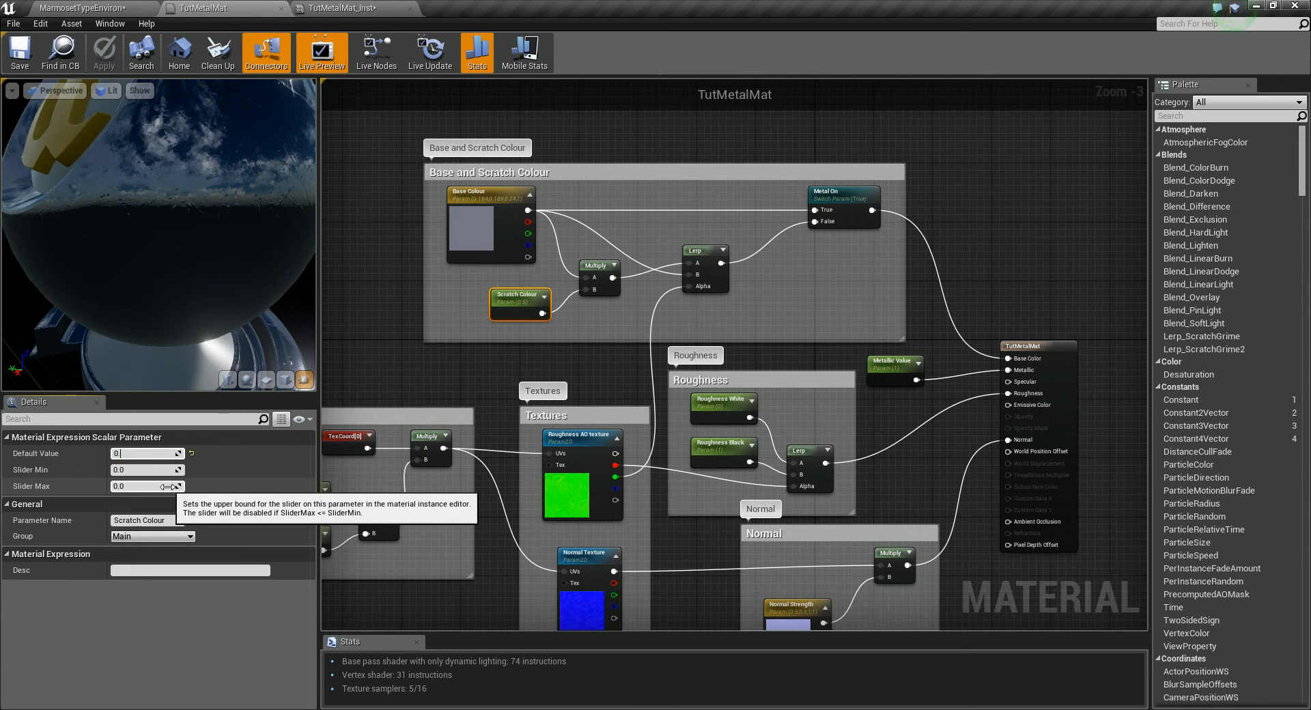
type("0.01")
key("Return")
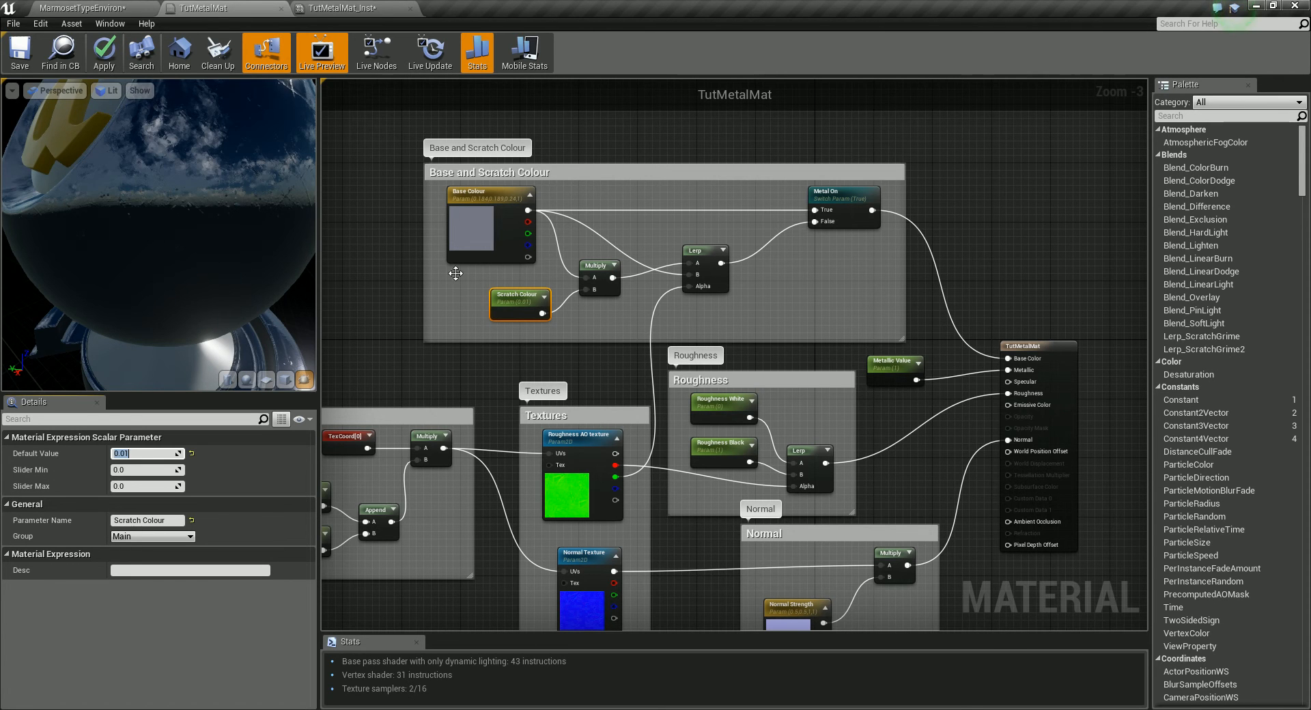
Apply and save the Scratch Colour change in TutMetalMat, and return to the TutMetalMat_Inst editor.
left_click(101, 65)
key("ctrl+s")
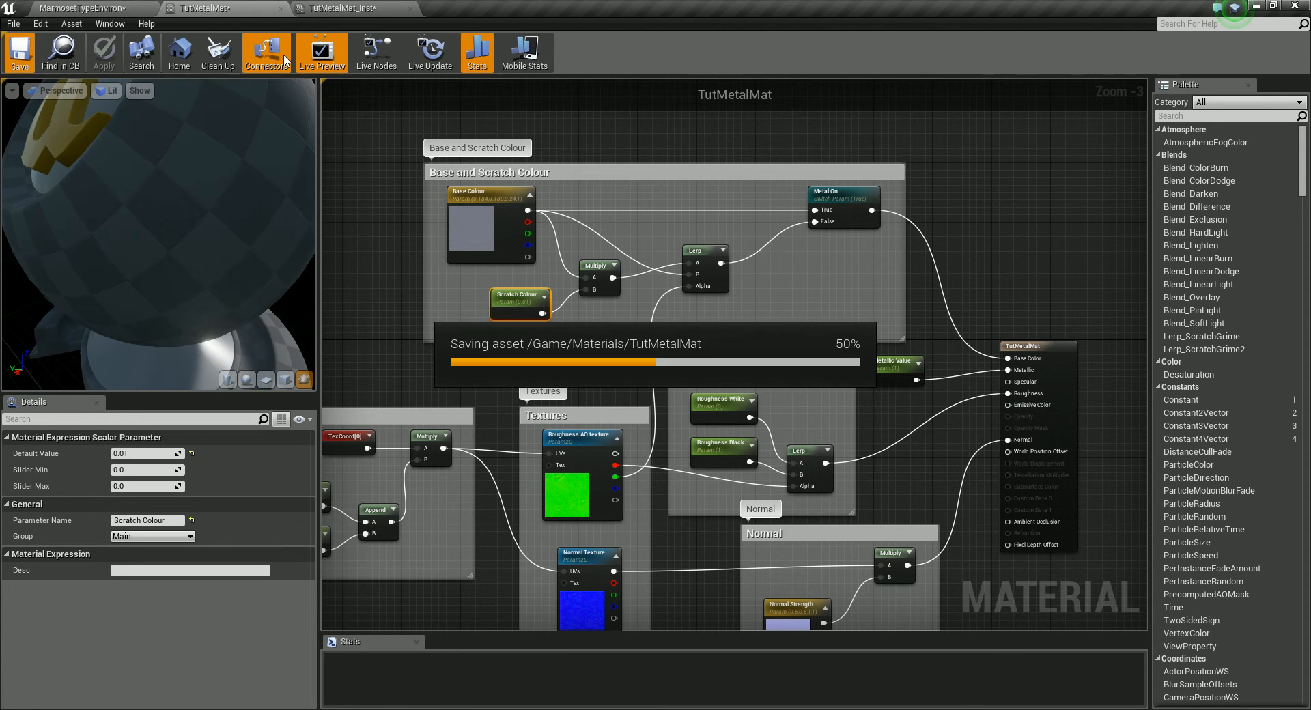
left_click(350, 9)
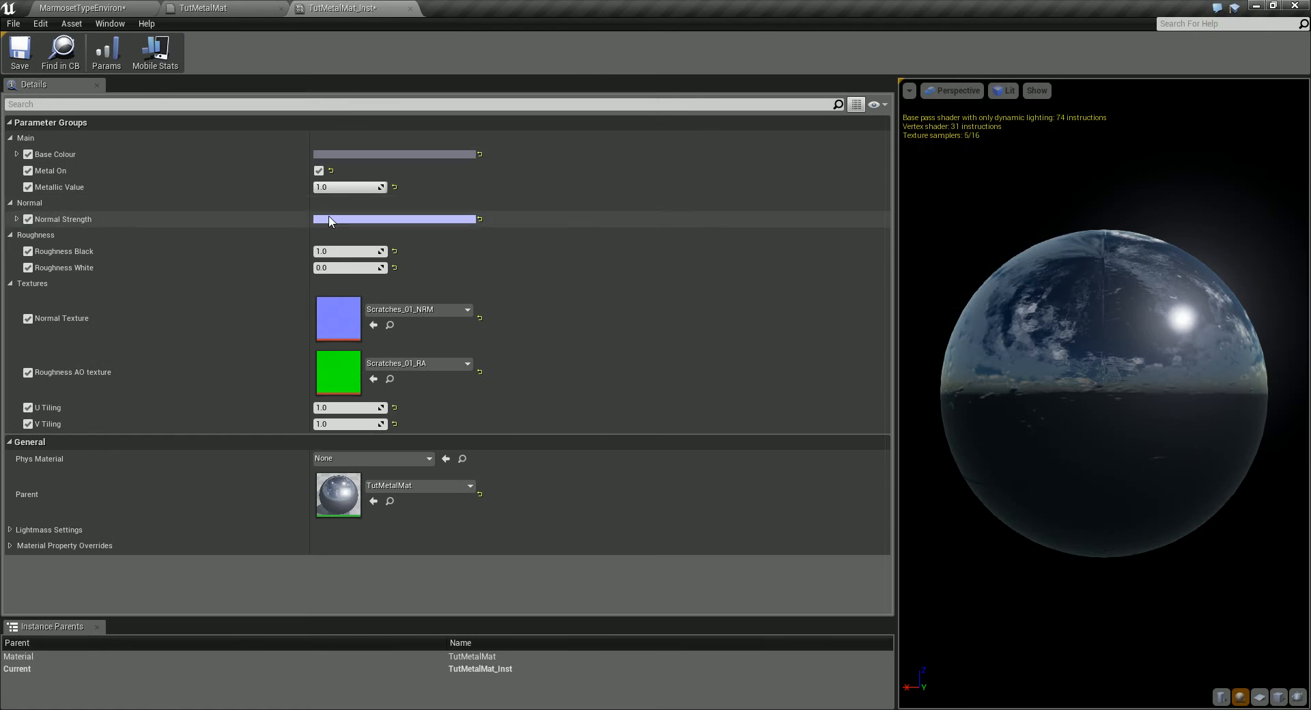
Set the Scratch Colour default value to 0.5 in TutMetalMat, apply and save it, and return to the TutMetalMat_Inst editor.
left_click(28, 171)
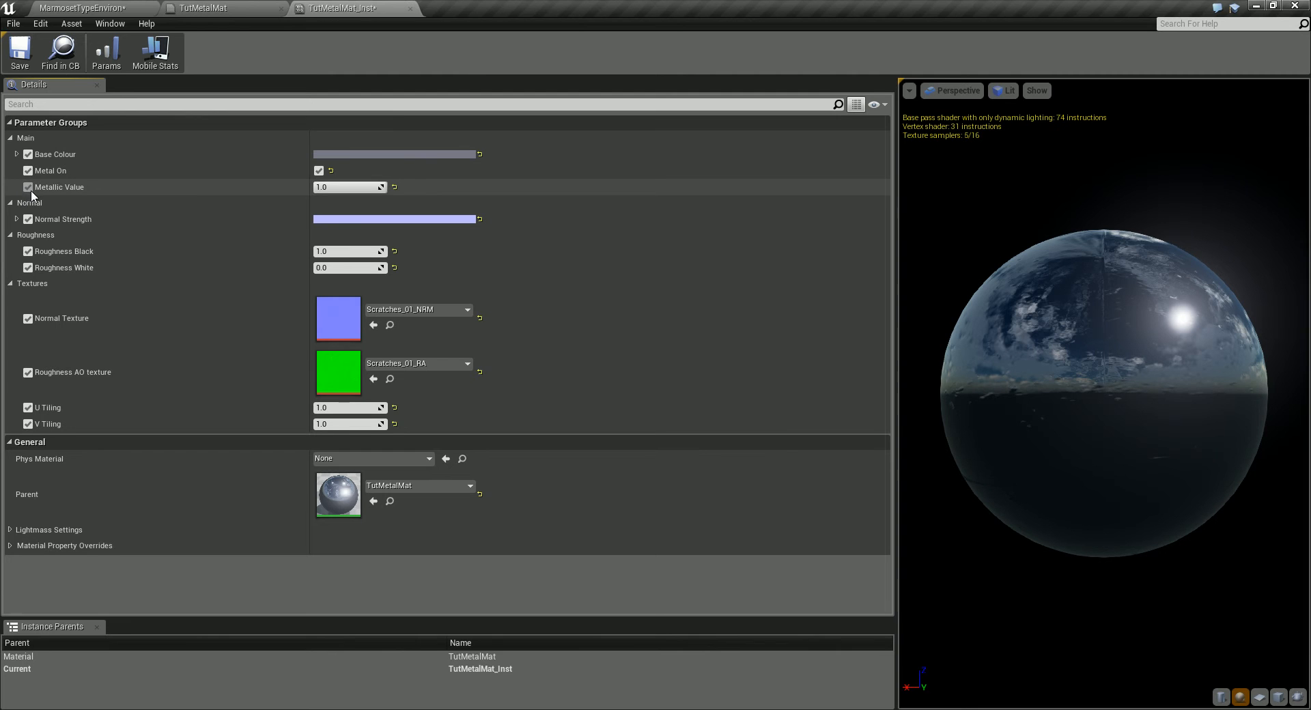
left_click(106, 10)
left_click(203, 8)
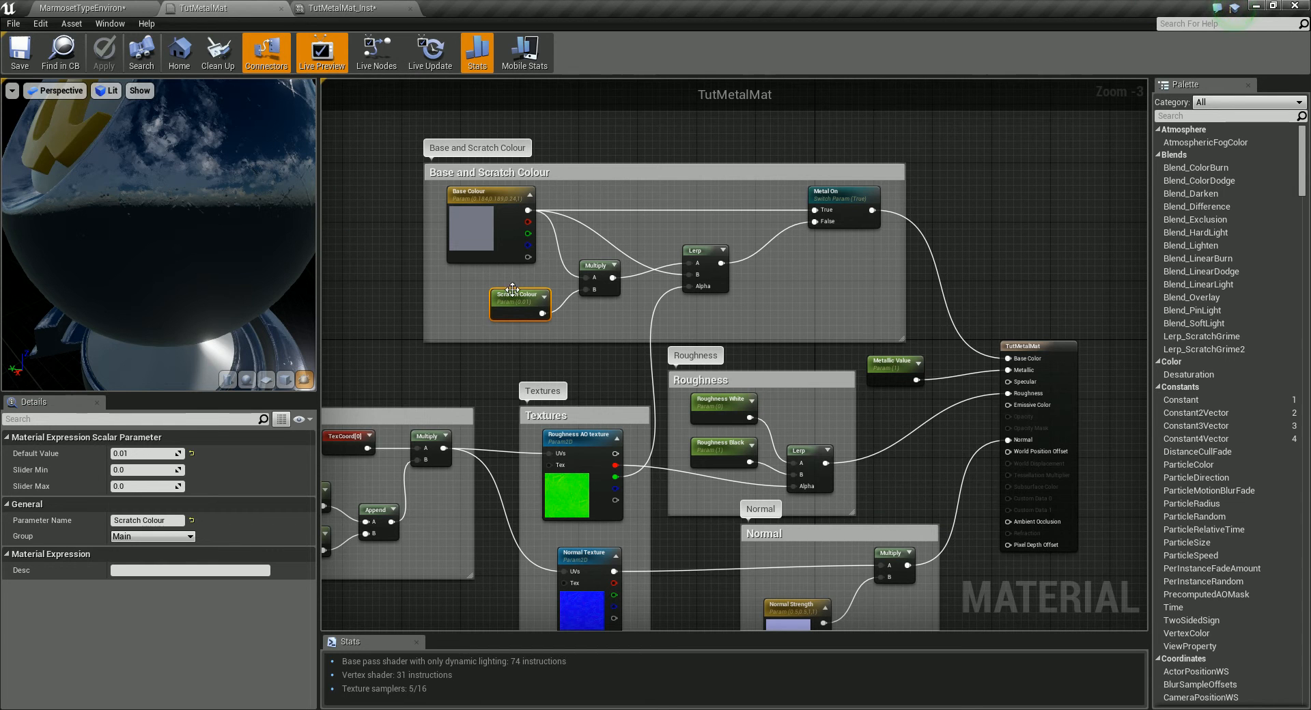
left_click(140, 453)
type("0.5")
key("Return")
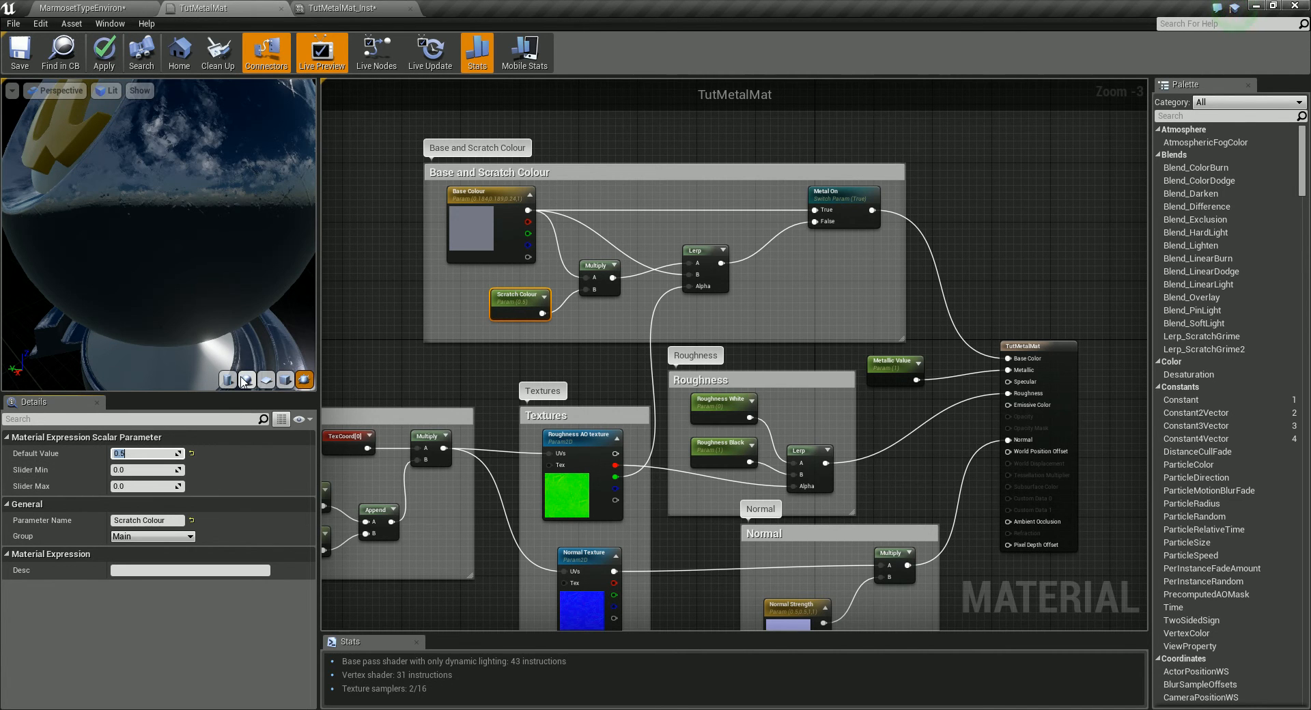
left_click(103, 52)
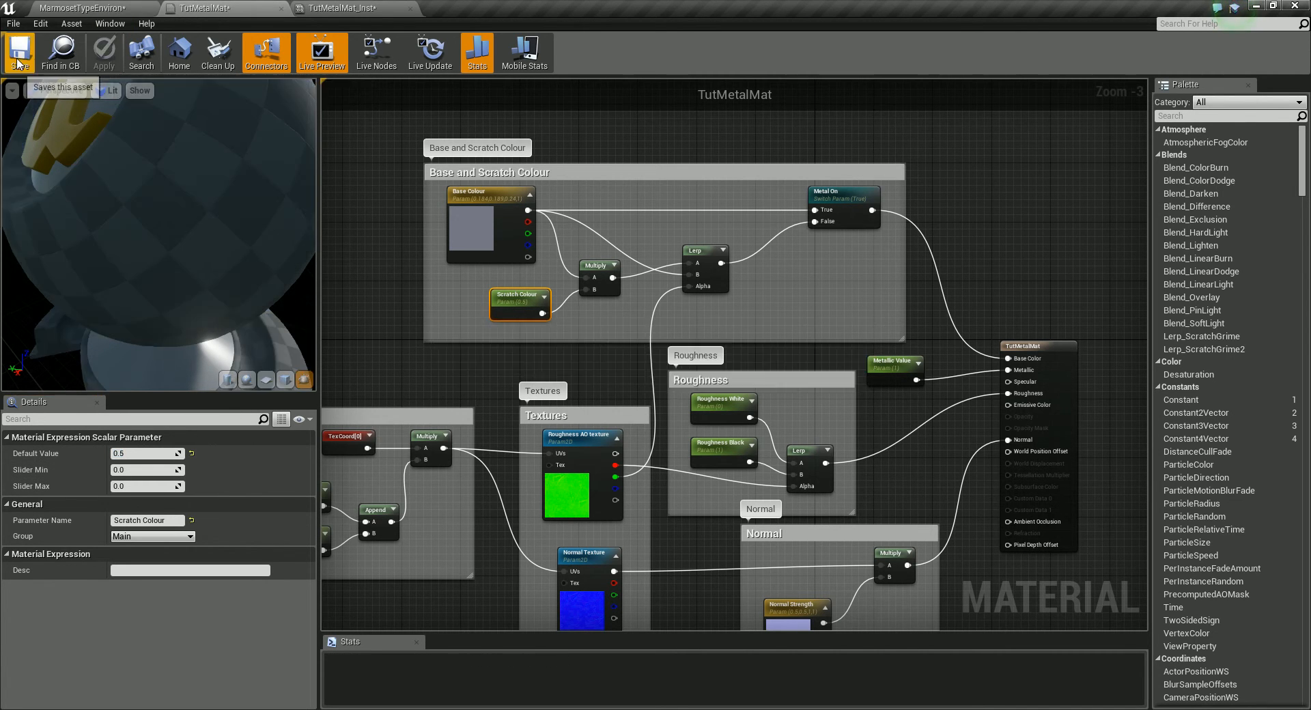
left_click(19, 62)
left_click(338, 11)
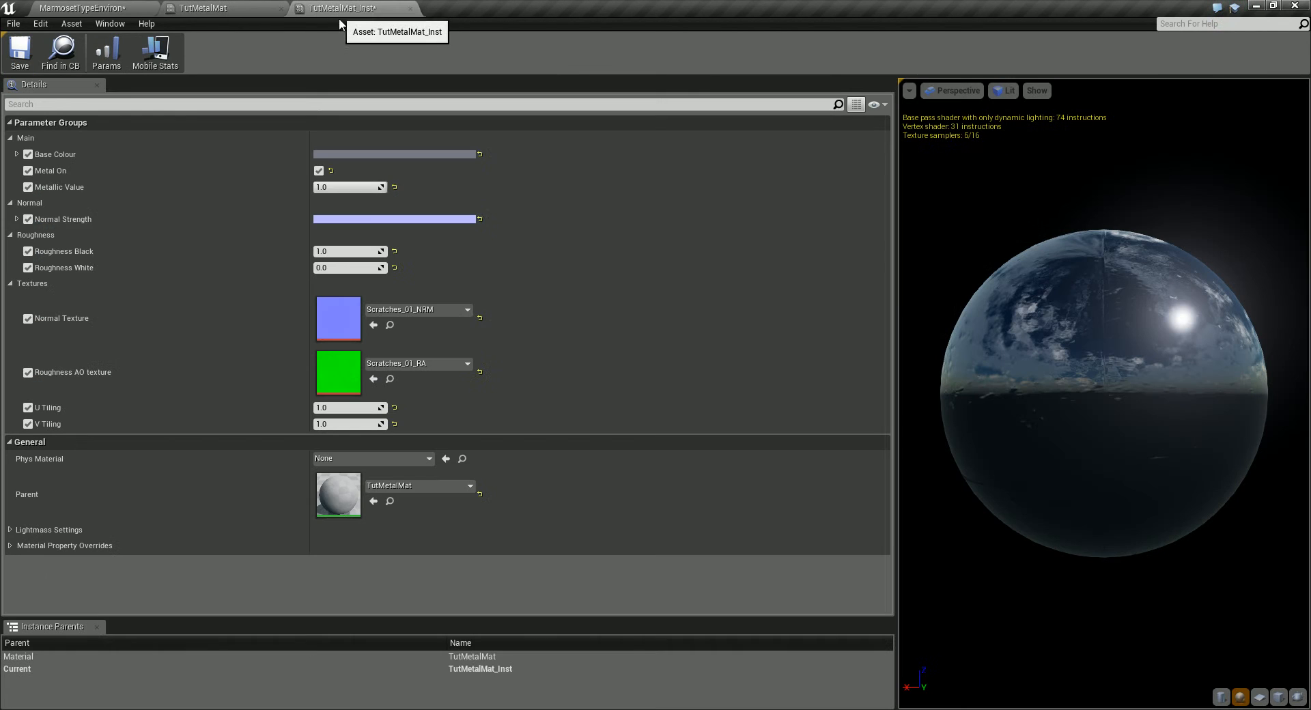
Toggle the Metal On parameter's override off and on in TutMetalMat_Inst to try to refresh the parameter list.
left_click(29, 172)
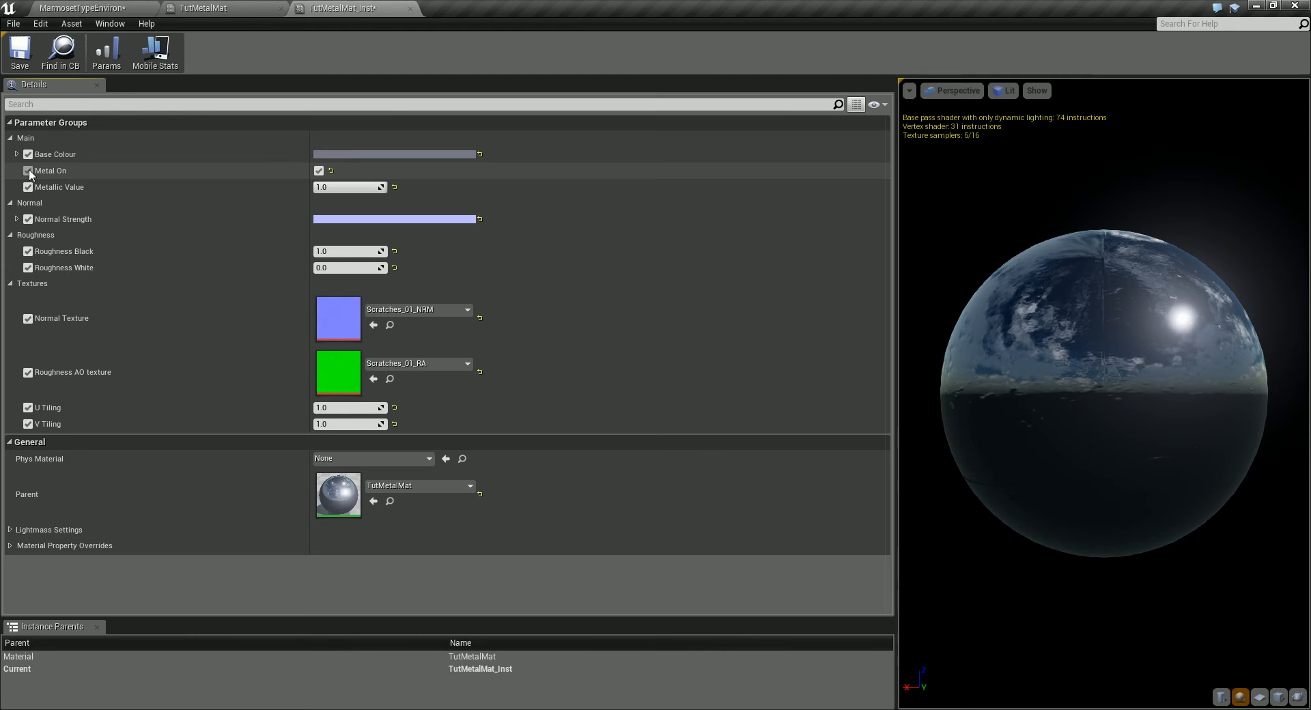
left_click(29, 171)
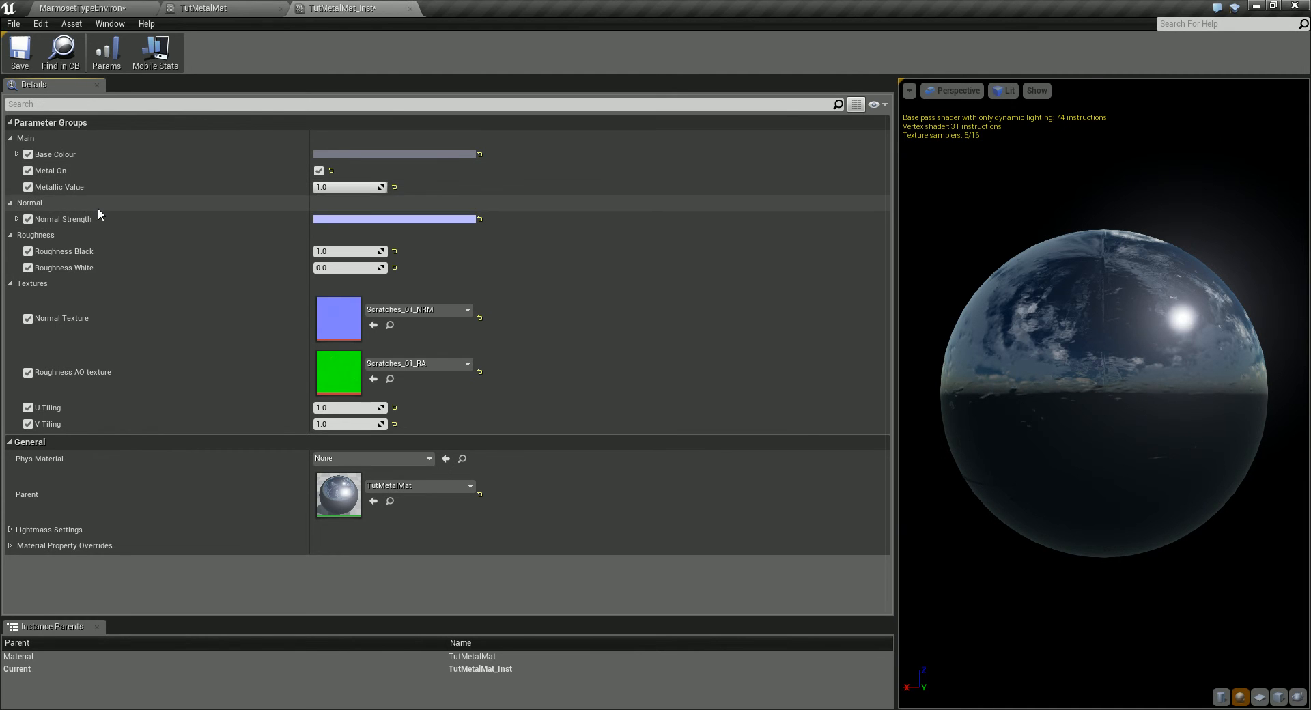
left_click(28, 171)
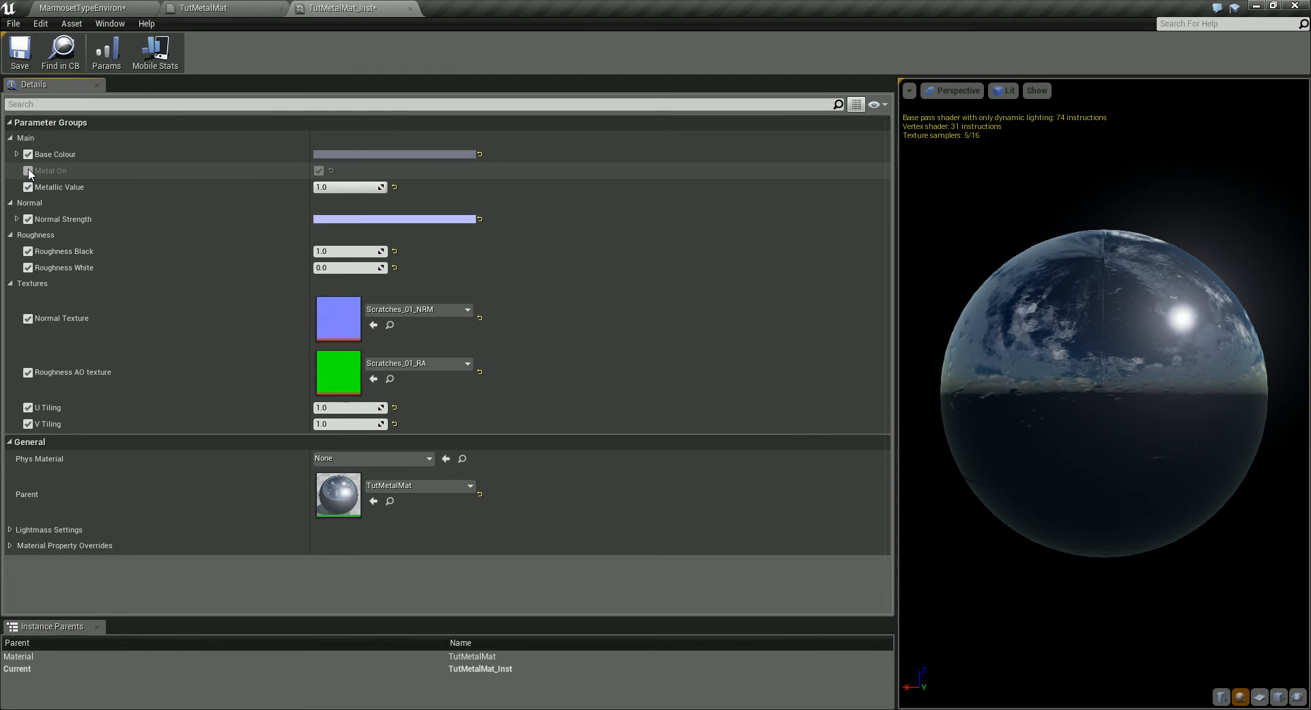
left_click(28, 171)
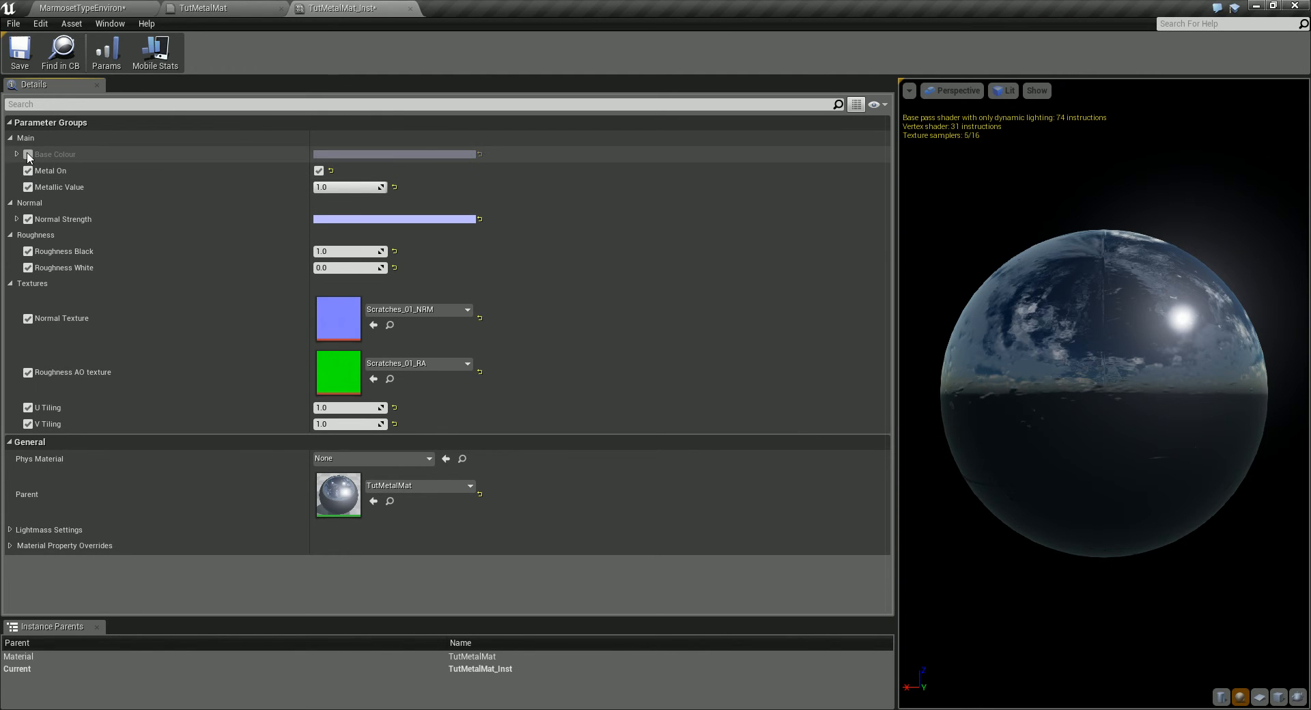
left_click(28, 171)
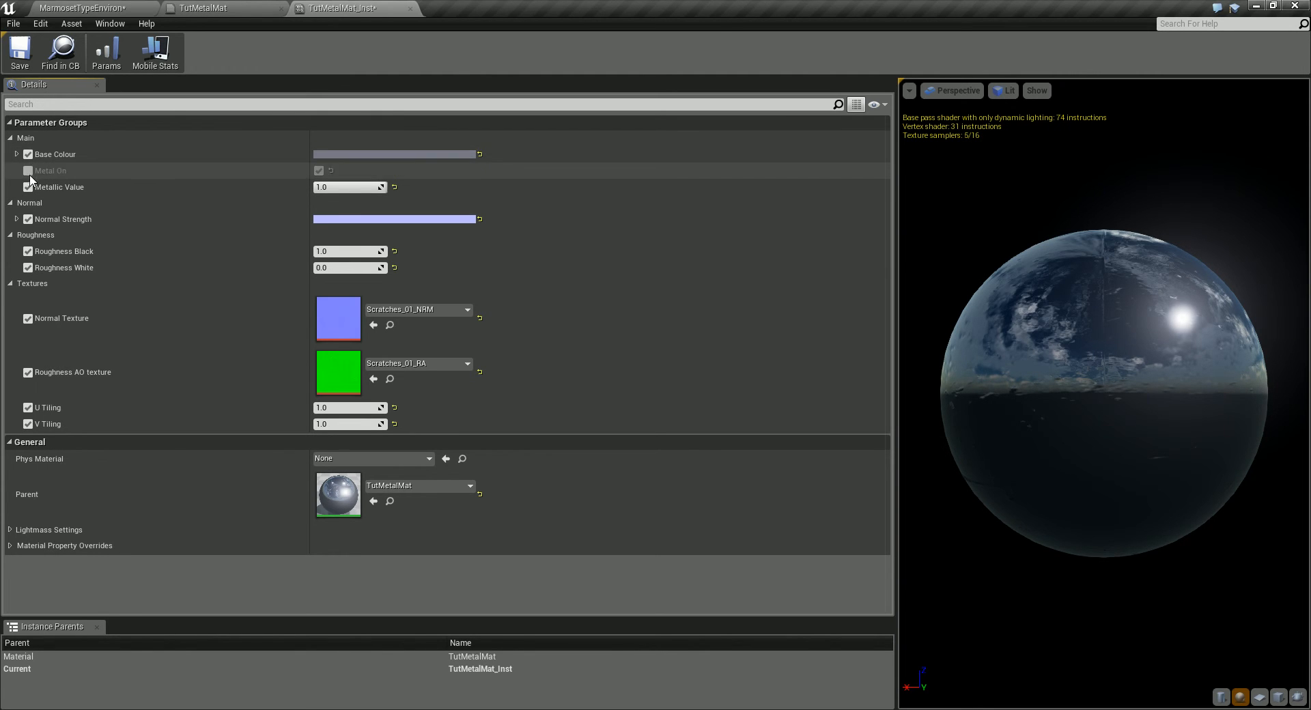
left_click(28, 171)
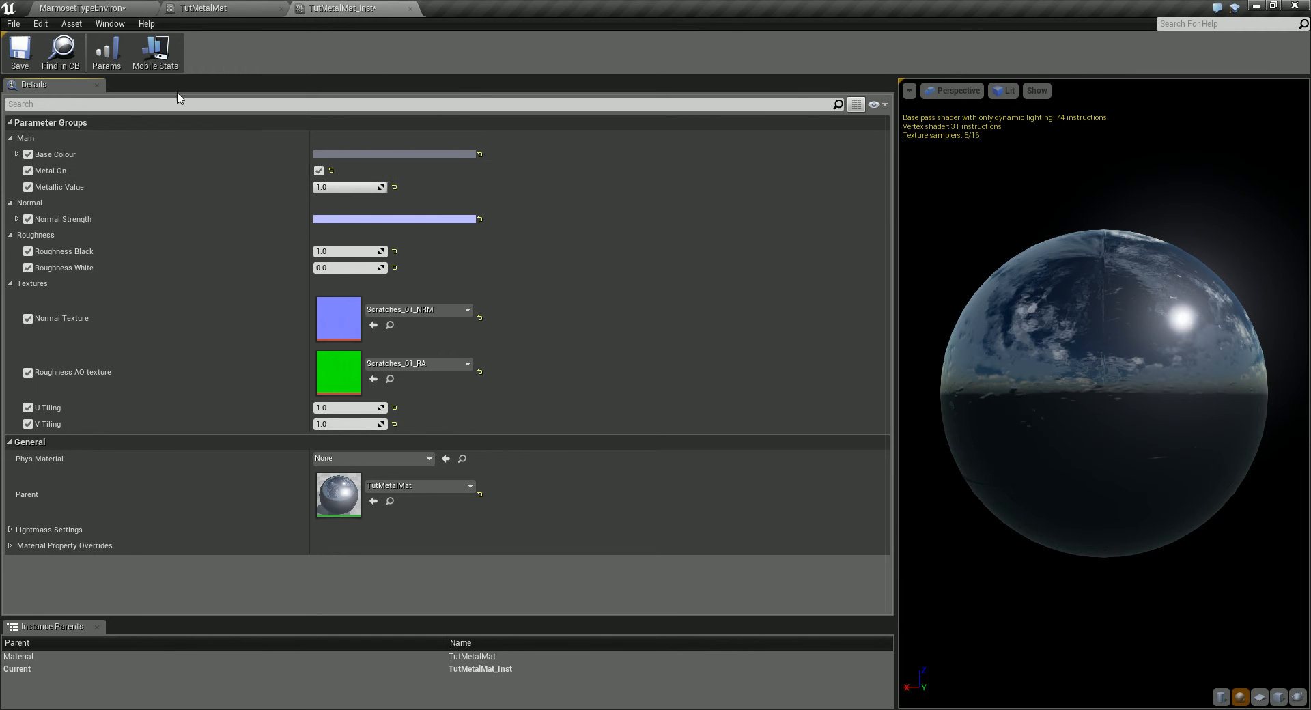
Examine the Base and Scratch Colour network and its Lerp node in TutMetalMat, comparing it with the parameters in TutMetalMat_Inst.
left_click(199, 8)
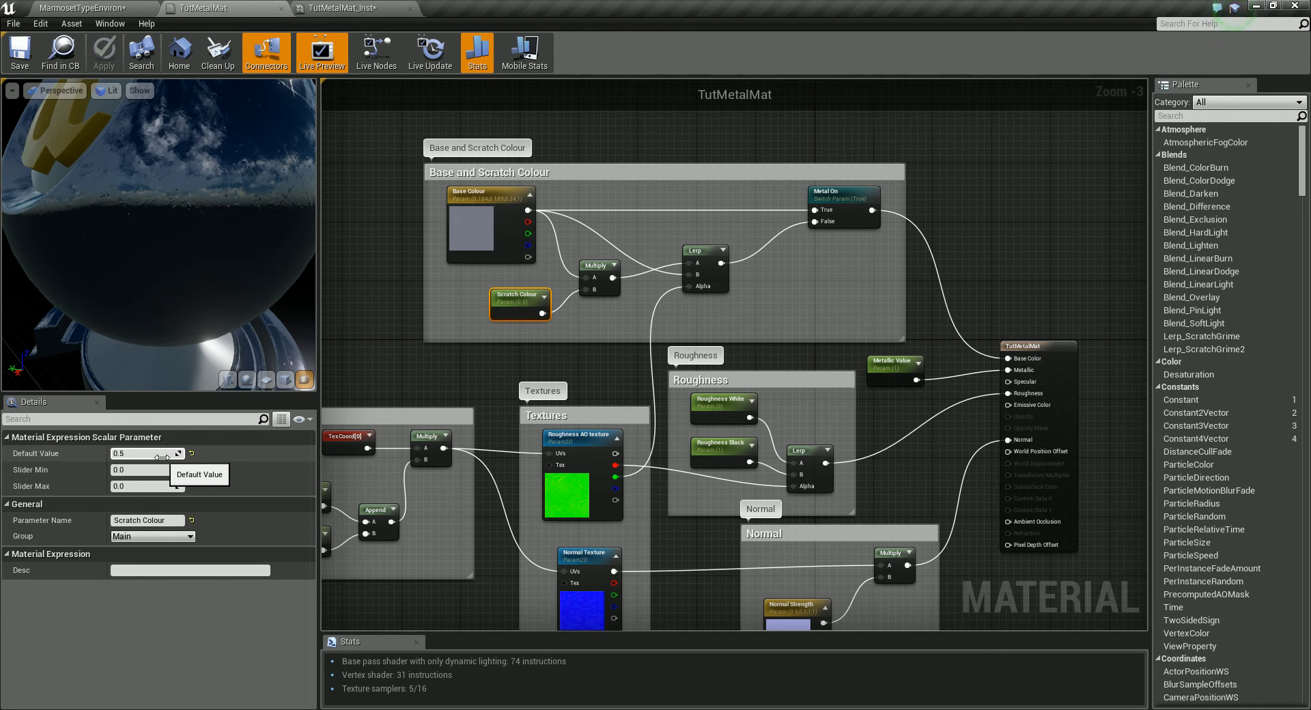
left_click(699, 249)
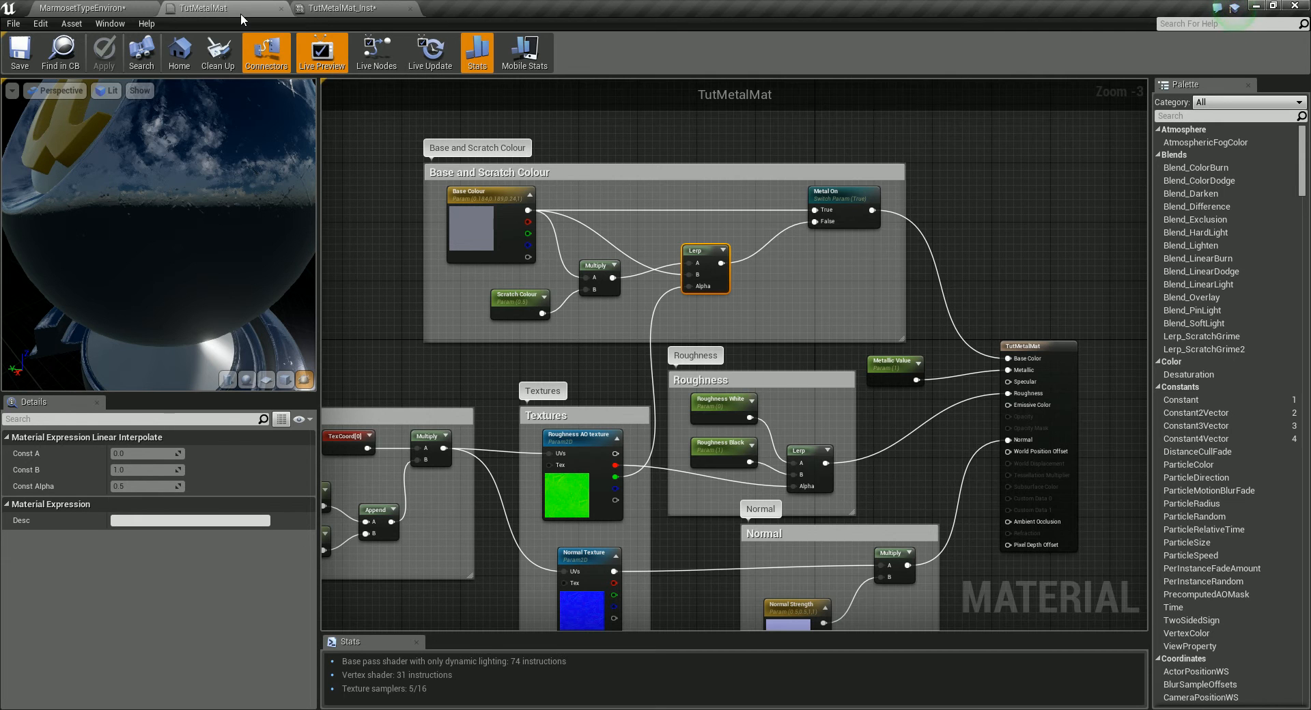
left_click(343, 9)
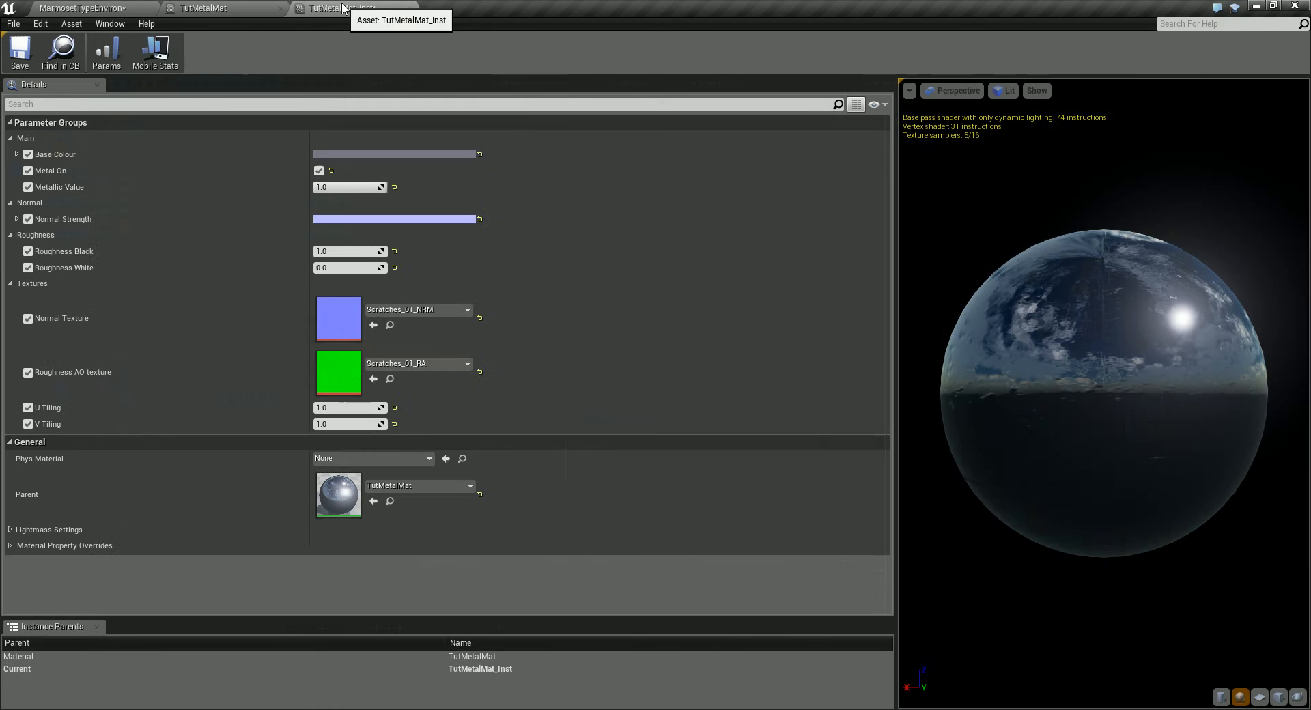
left_click(28, 171)
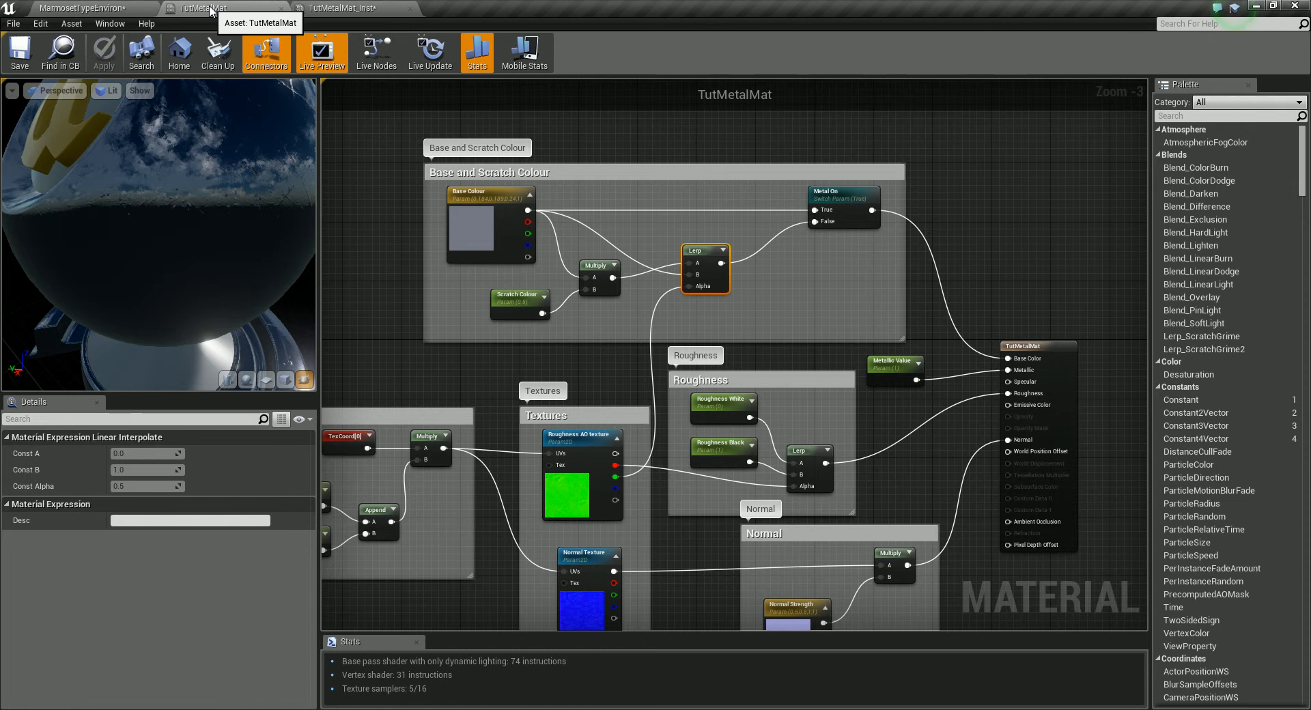
left_click(205, 8)
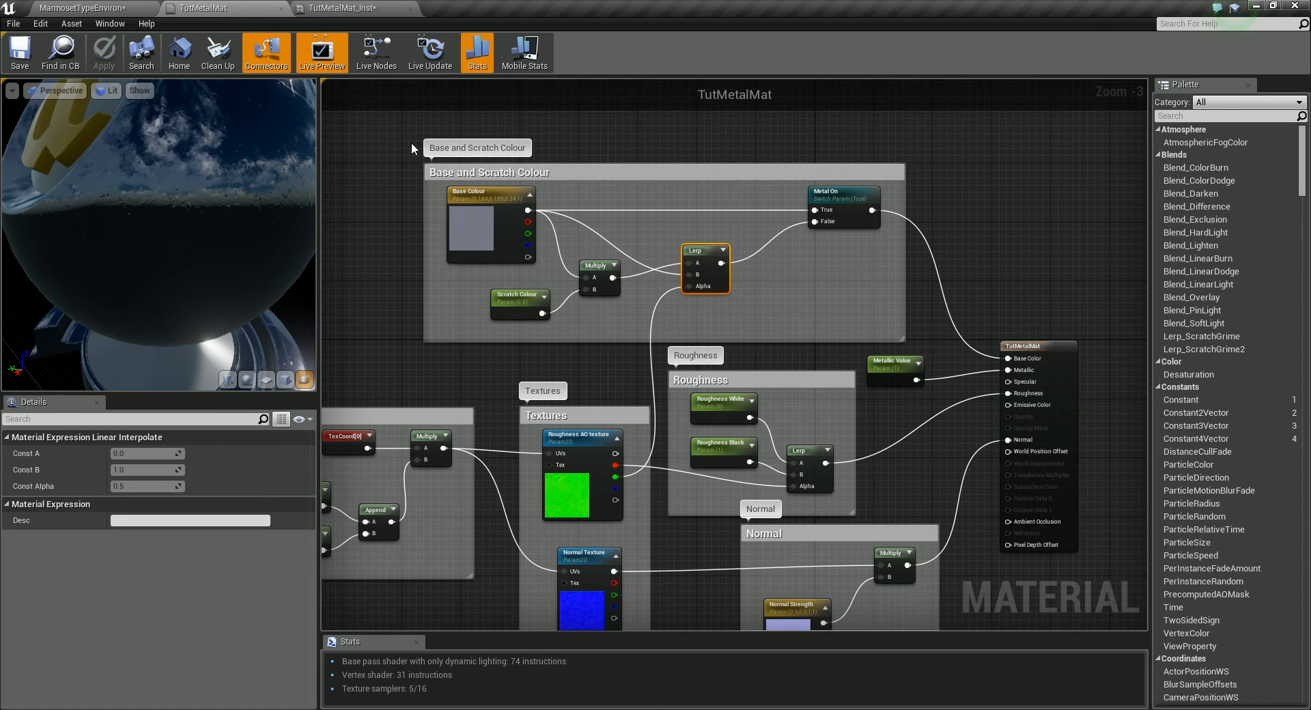
left_click(342, 9)
left_click(242, 8)
key("ctrl+Tab")
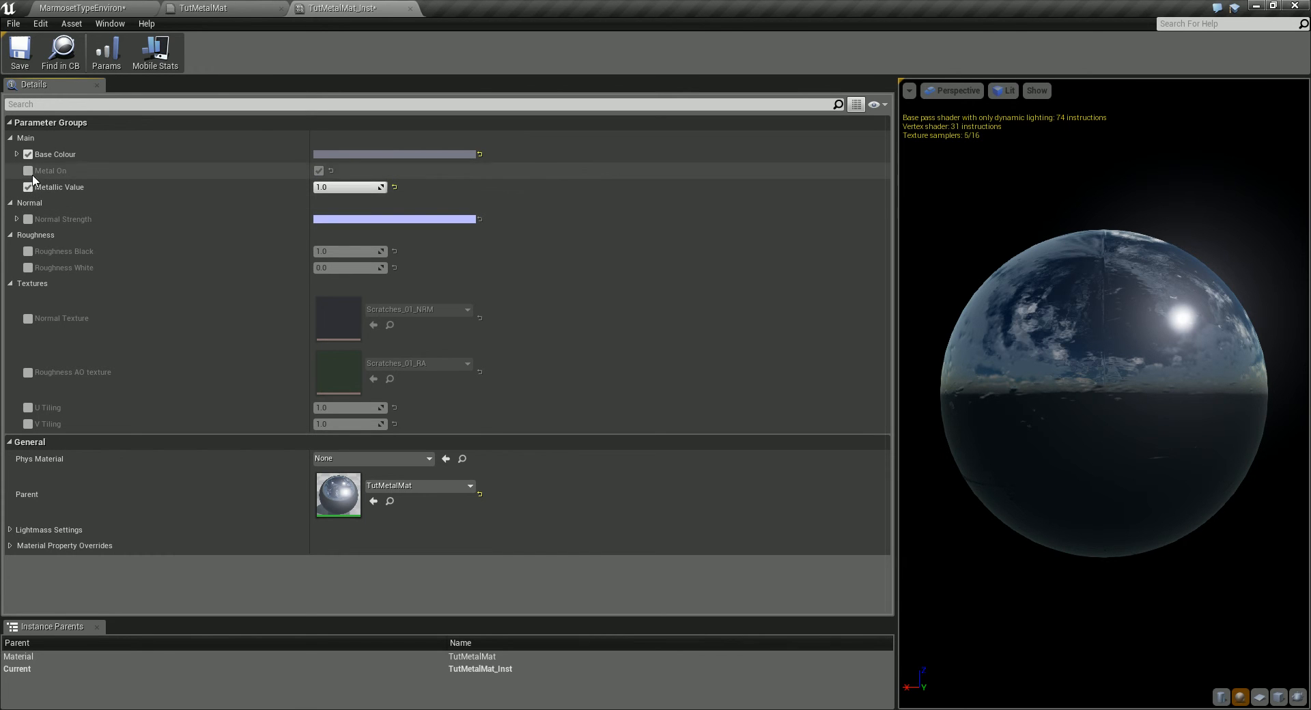
Override Metal On and switch its value off in TutMetalMat_Inst, and enable the Scratch Colour override.
left_click(319, 170)
left_click(319, 171)
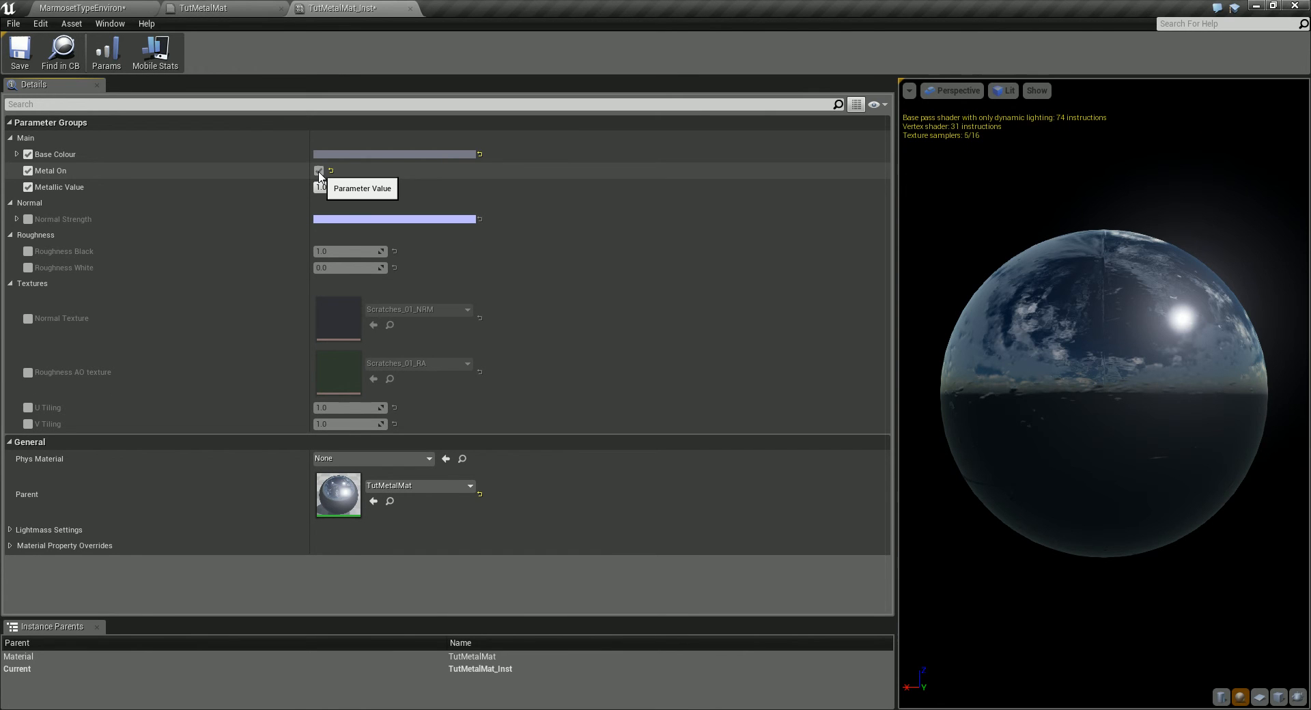
left_click(208, 8)
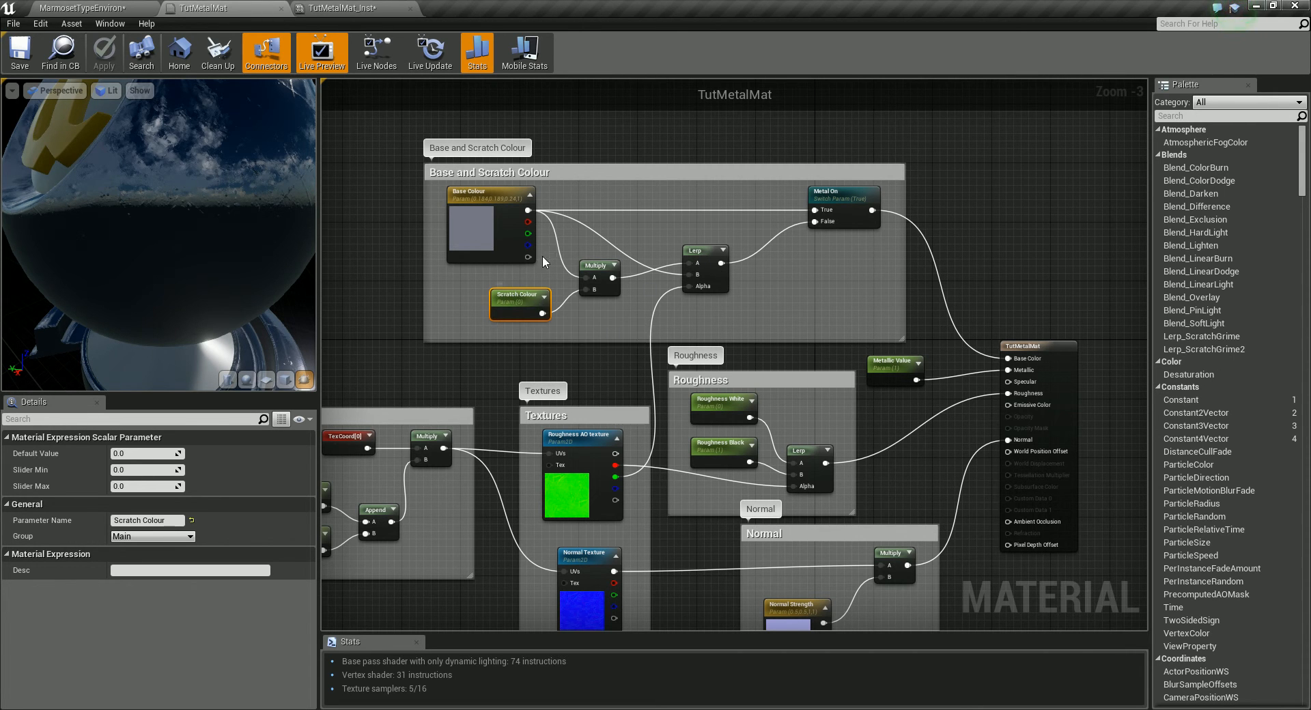
left_click(339, 8)
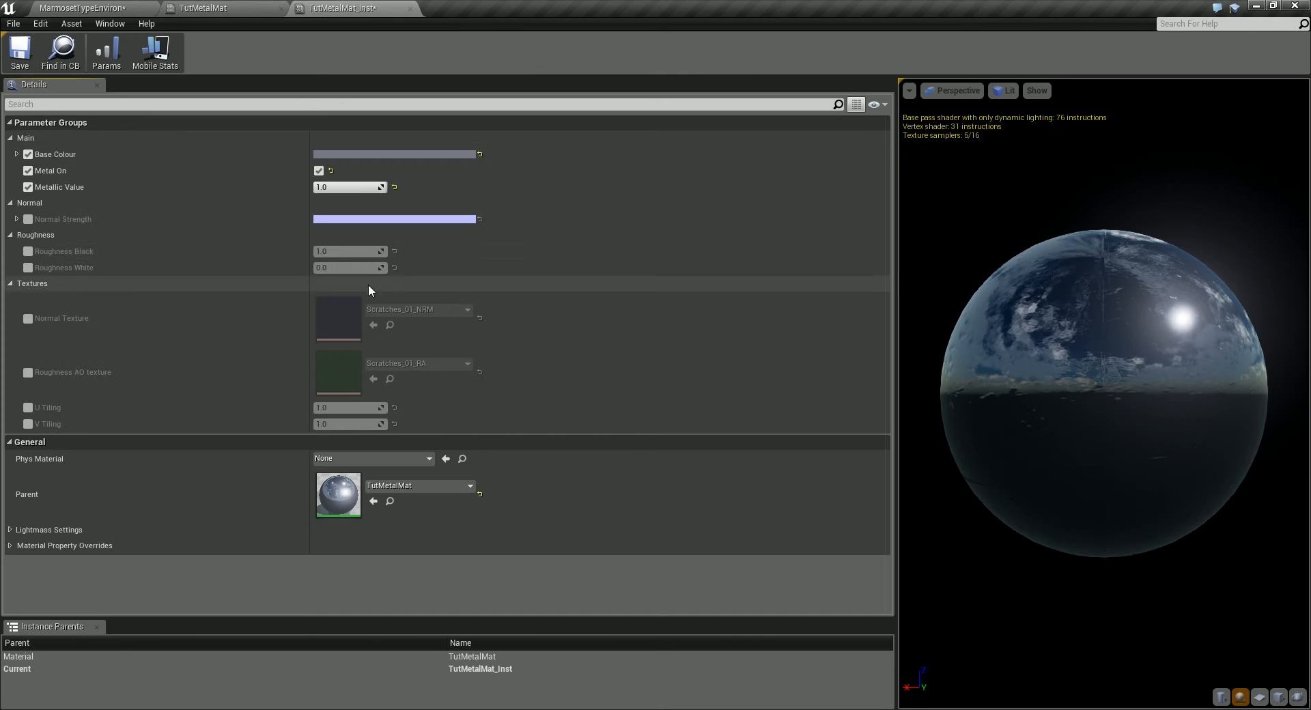
left_click(318, 171)
left_click(27, 204)
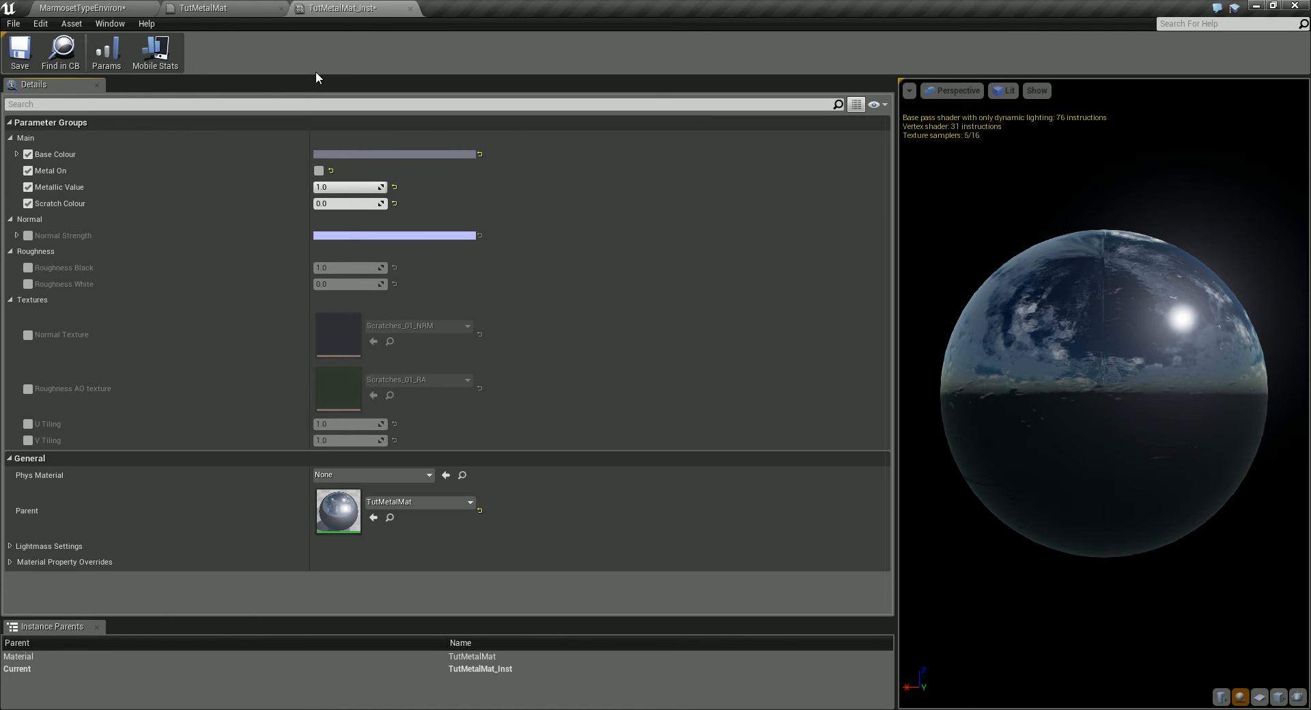
Detach the TutMetalMat_Inst editor into a floating window beside the level viewport and enlarge it.
left_click_drag(302, 13, 813, 80)
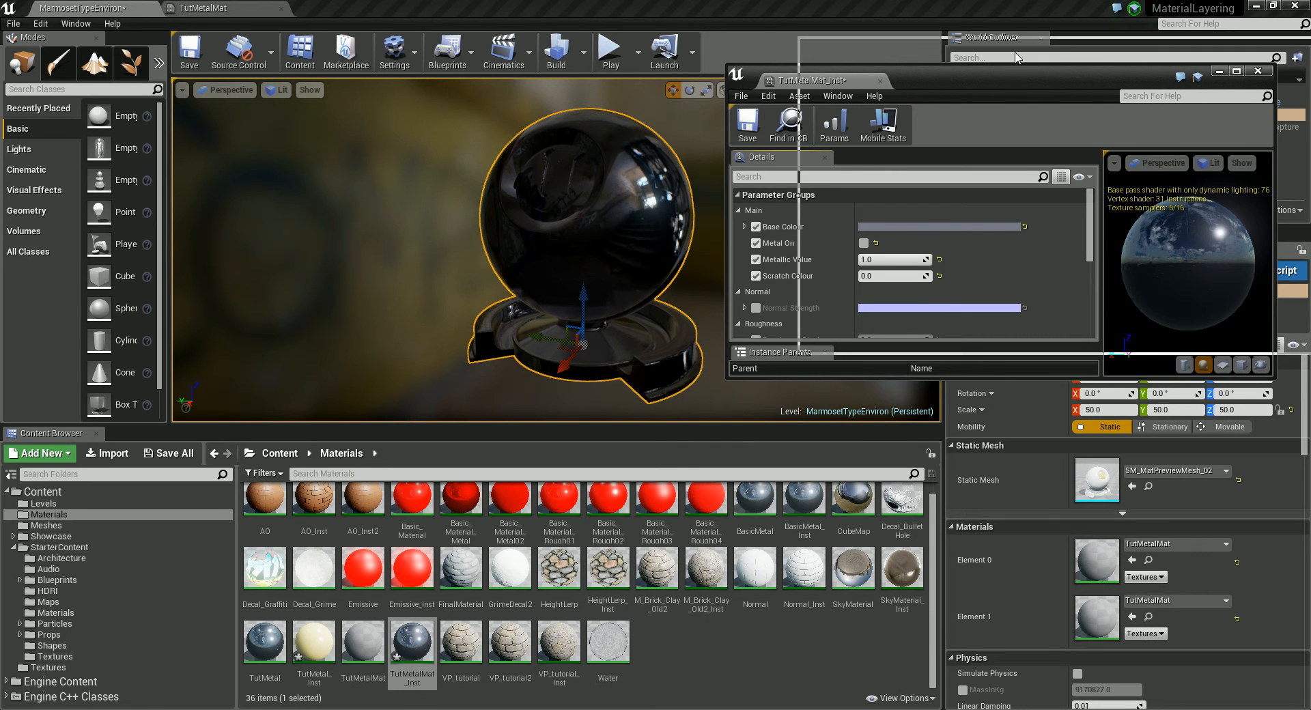
left_click_drag(1016, 59, 1015, 61)
left_click_drag(962, 353, 961, 697)
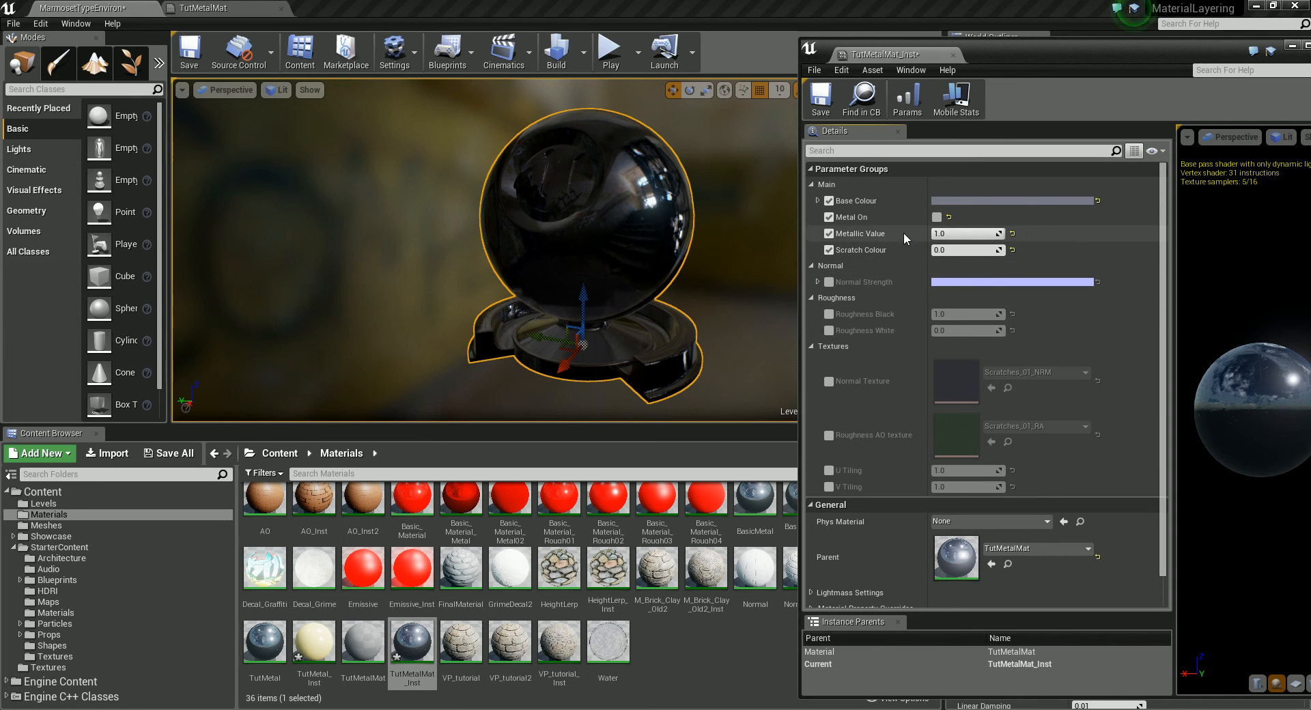
Set the instance's Base Colour to a dark gold with hue 45, saturation 0.766 and value 0.24.
left_click(974, 201)
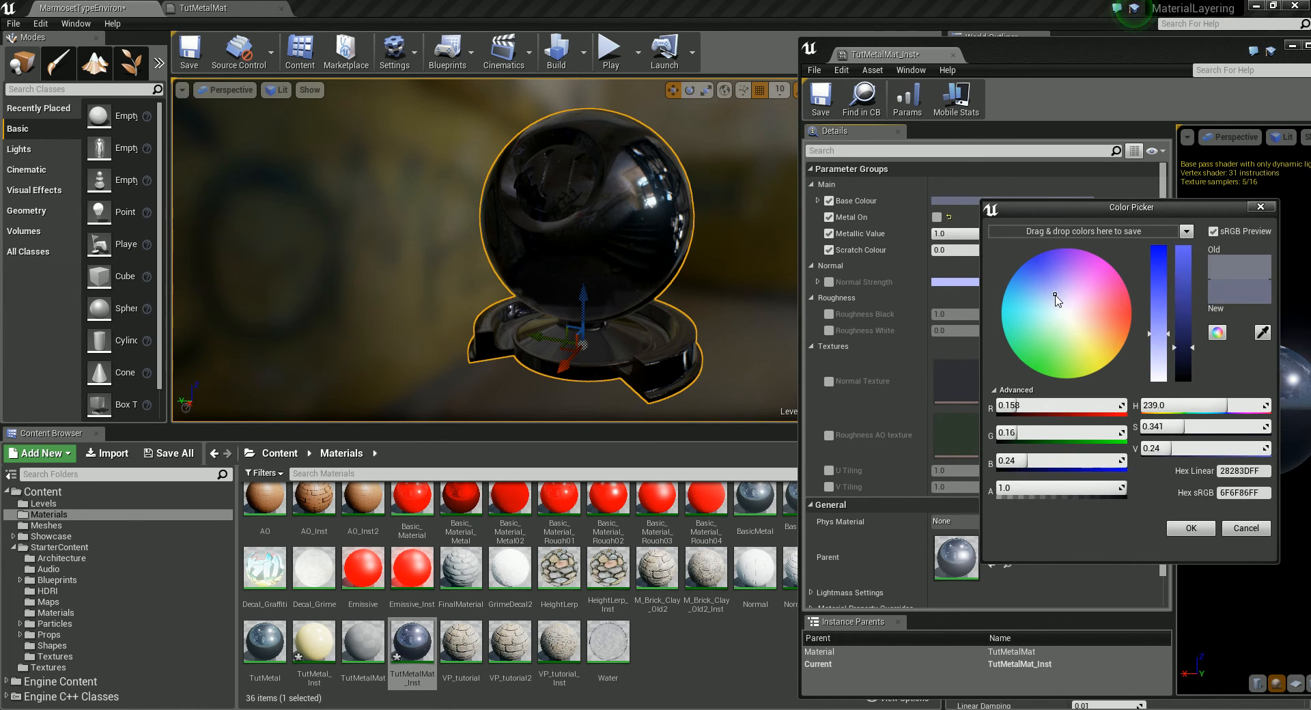
left_click(1115, 312)
left_click(1102, 349)
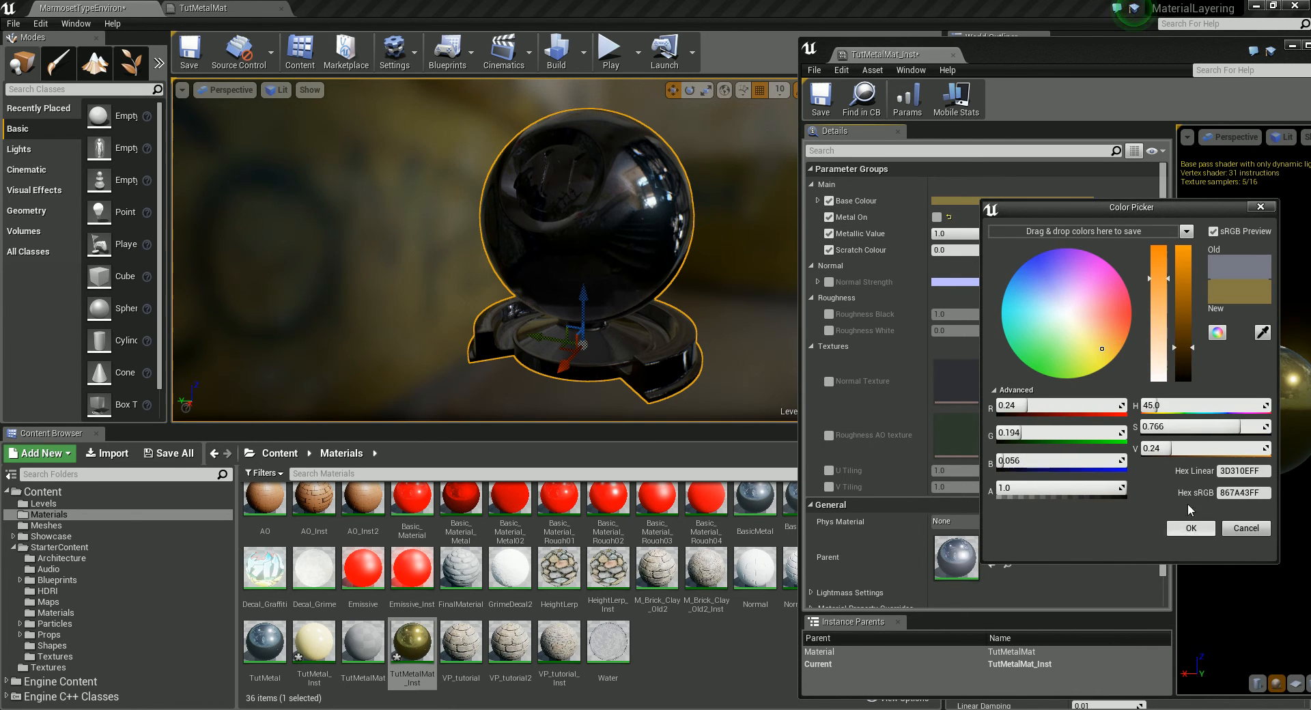
left_click(1195, 531)
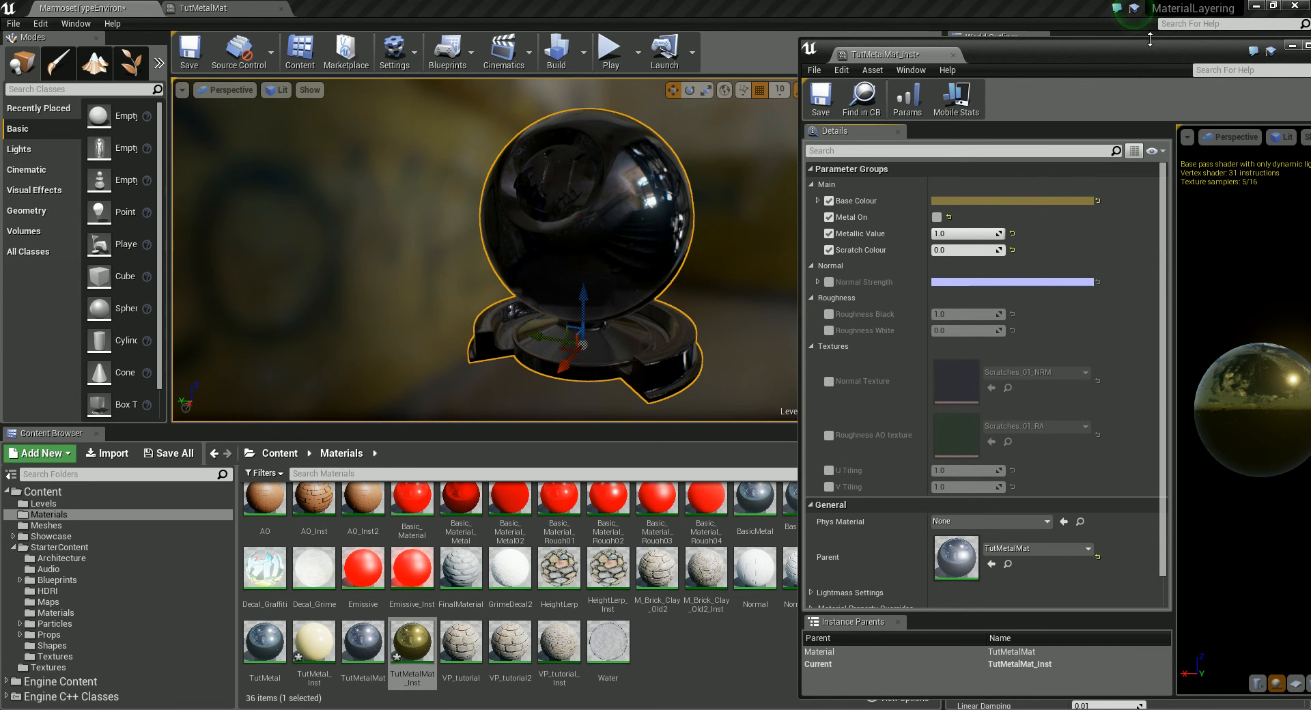
Move the instance editor aside and assign TutMetalMat_Inst to Elements 0 and 1 of SM_MatPreviewMesh_02.
left_click_drag(1142, 54, 1310, 112)
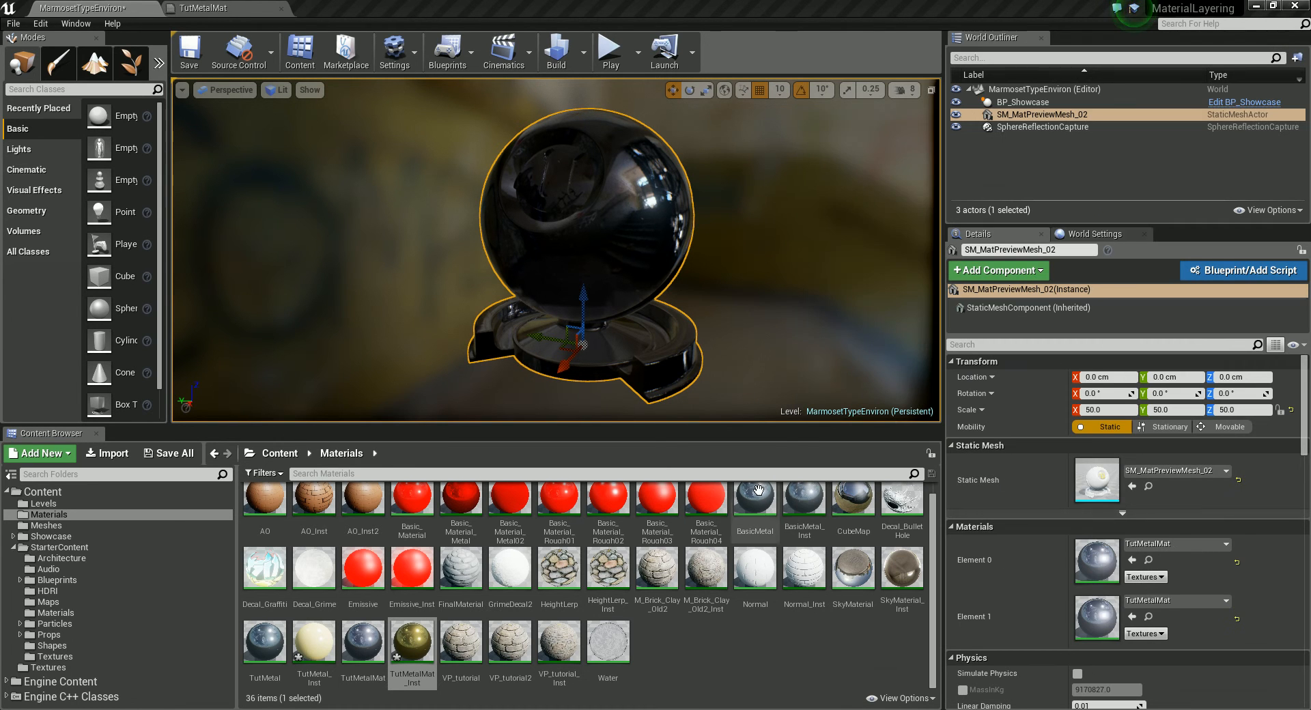
left_click_drag(411, 642, 1133, 568)
left_click_drag(417, 640, 1148, 615)
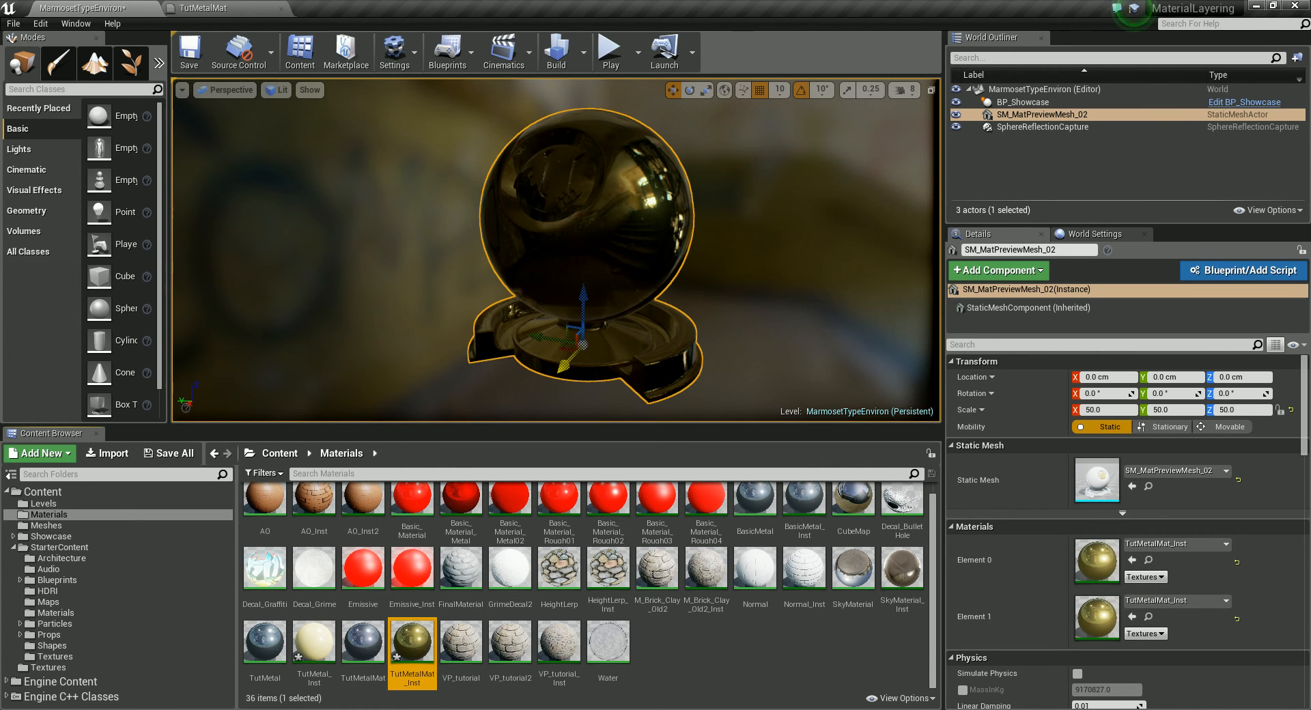
Bring the instance editor back and set its Base Colour to a light blue-grey with hue 200, saturation 0.1 and value 0.6.
left_click_drag(1310, 65, 1053, 30)
left_click(1062, 189)
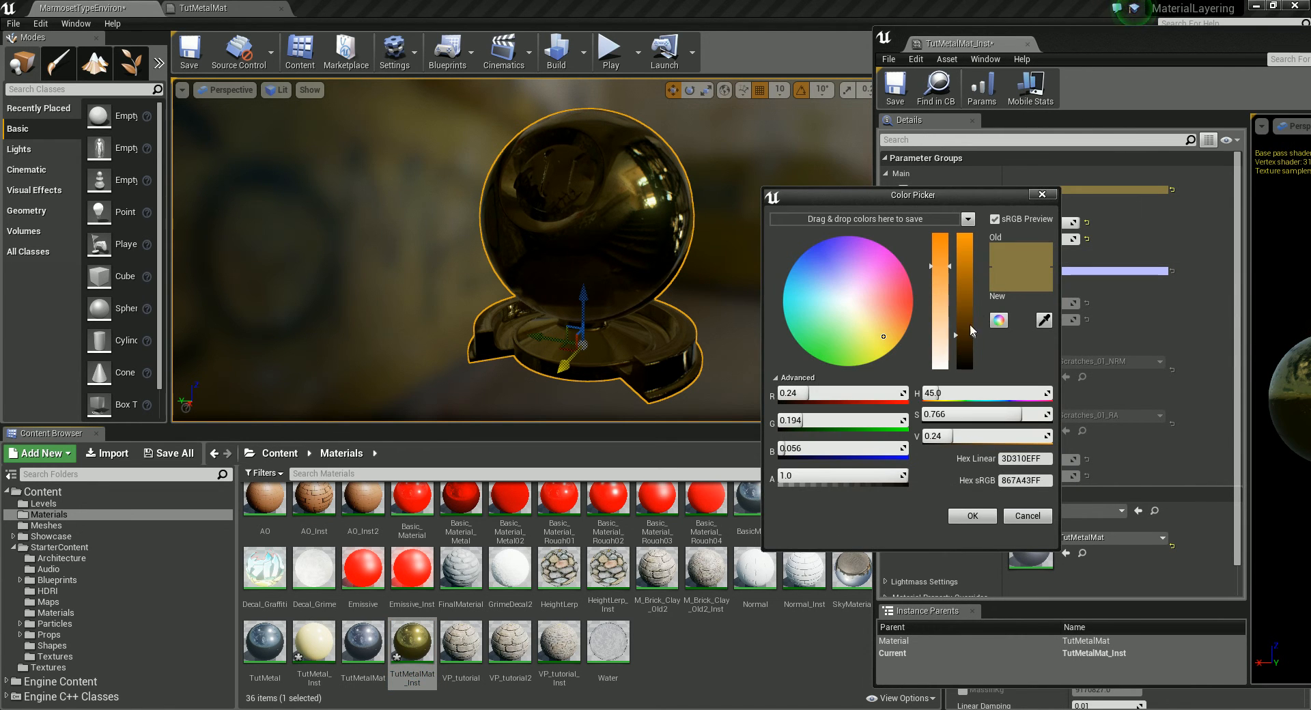
left_click(940, 331)
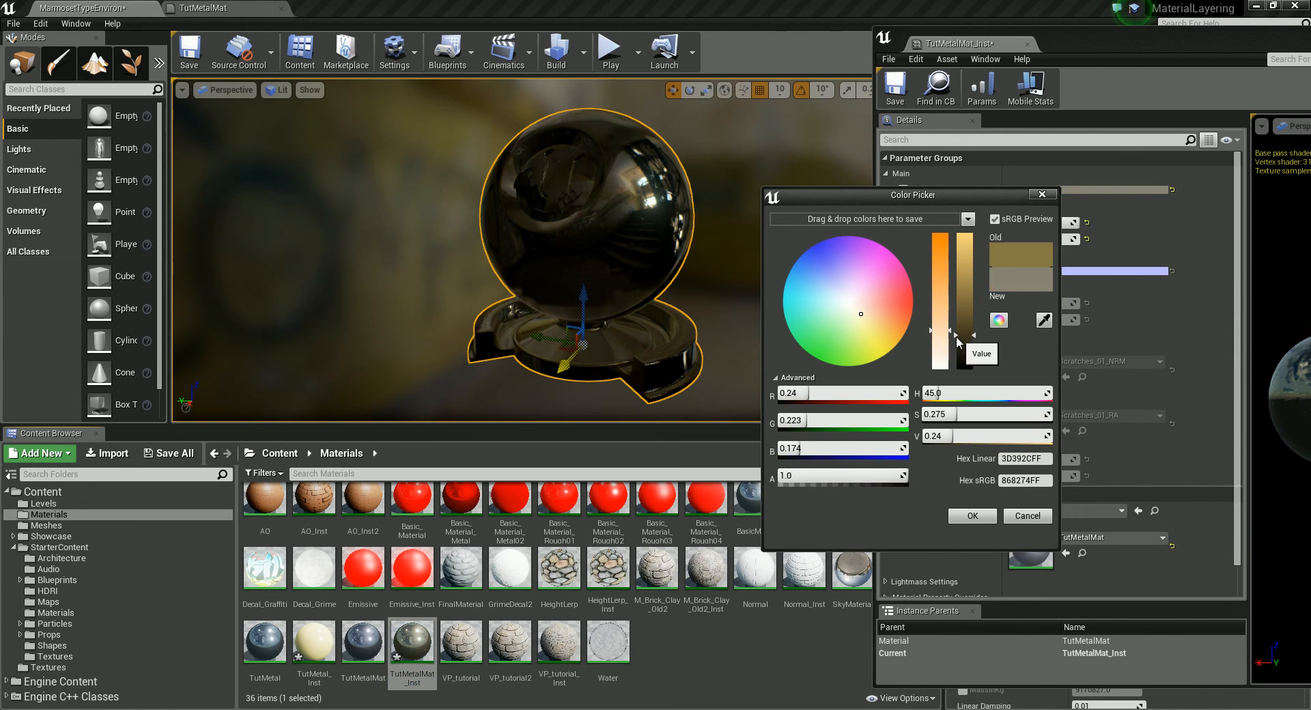
left_click_drag(958, 344, 976, 283)
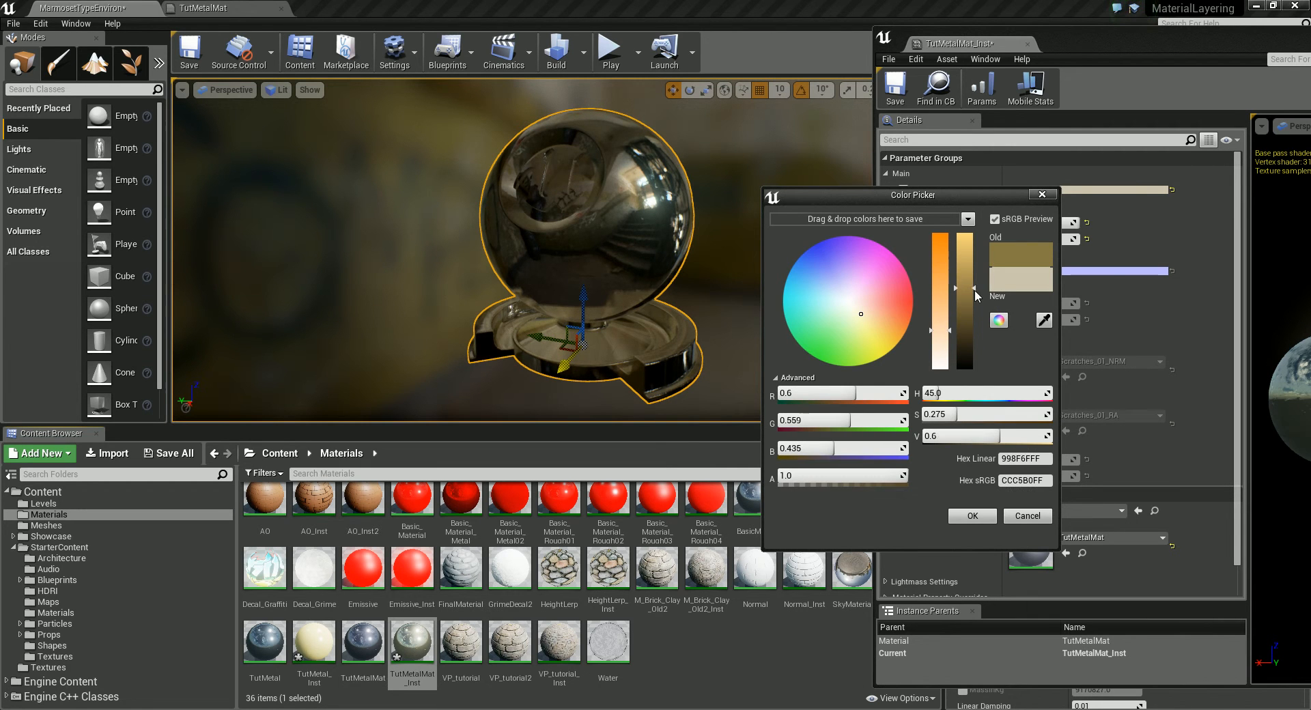
mouse_move(833, 280)
left_mouse_down()
mouse_move(805, 287)
mouse_move(821, 296)
left_mouse_up()
left_click_drag(948, 303, 950, 356)
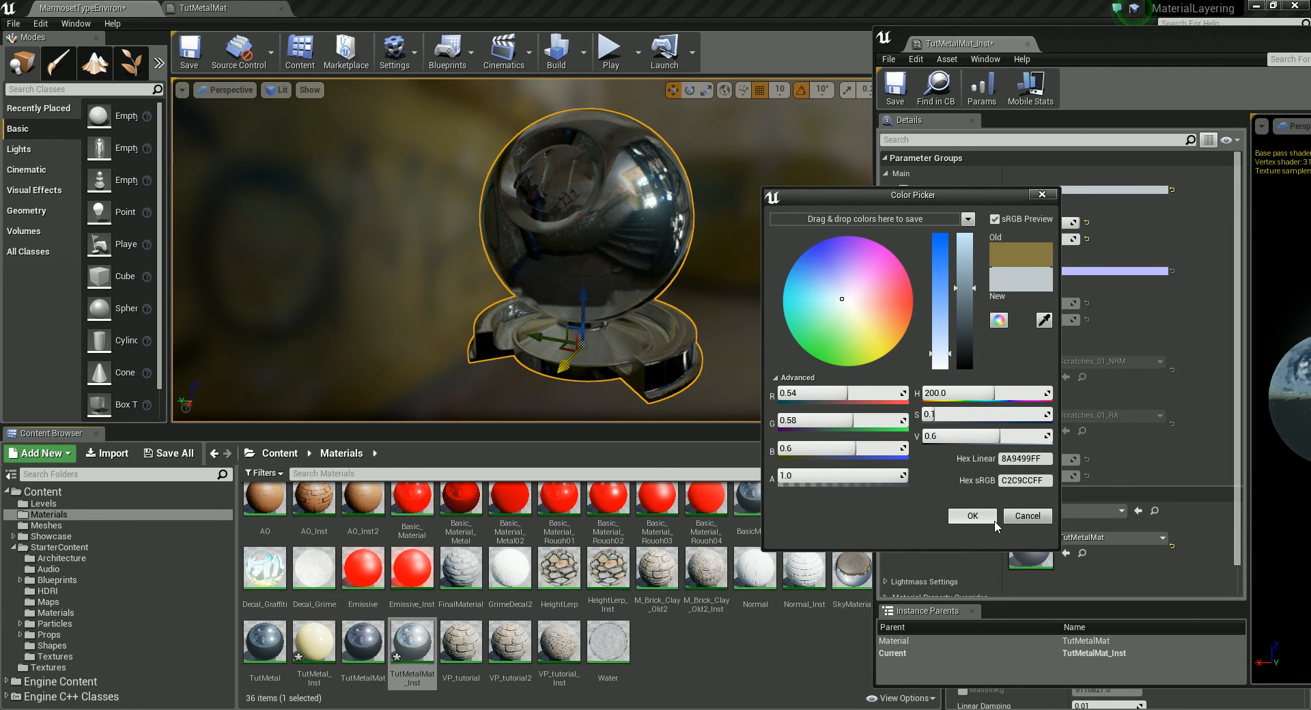
left_click(973, 516)
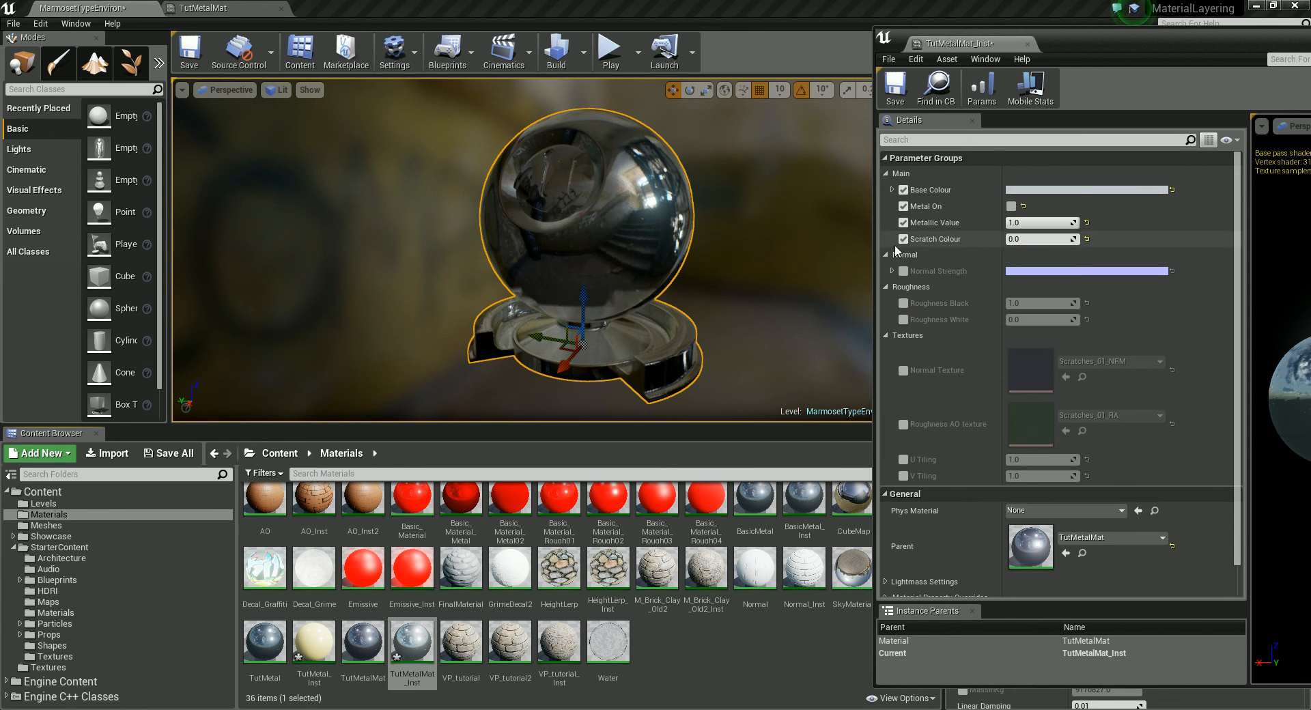
Switch Metal On back on, try a Metallic Value of 0 and restore it to 1.0.
left_click(1012, 206)
left_click(1038, 222)
type("0")
key("Return")
left_click_drag(1010, 223, 1077, 223)
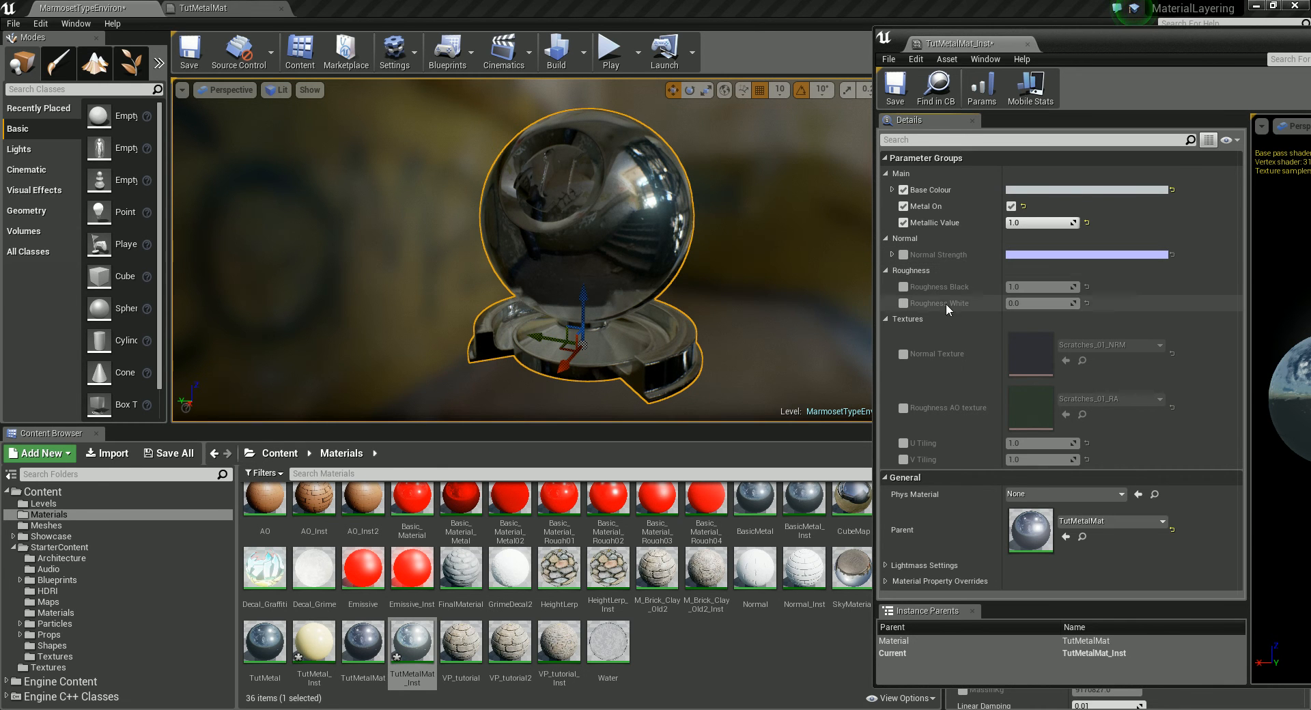
Override Normal Strength, try pure white on it, and lower its red and green to settle on a medium blue.
left_click(1065, 255)
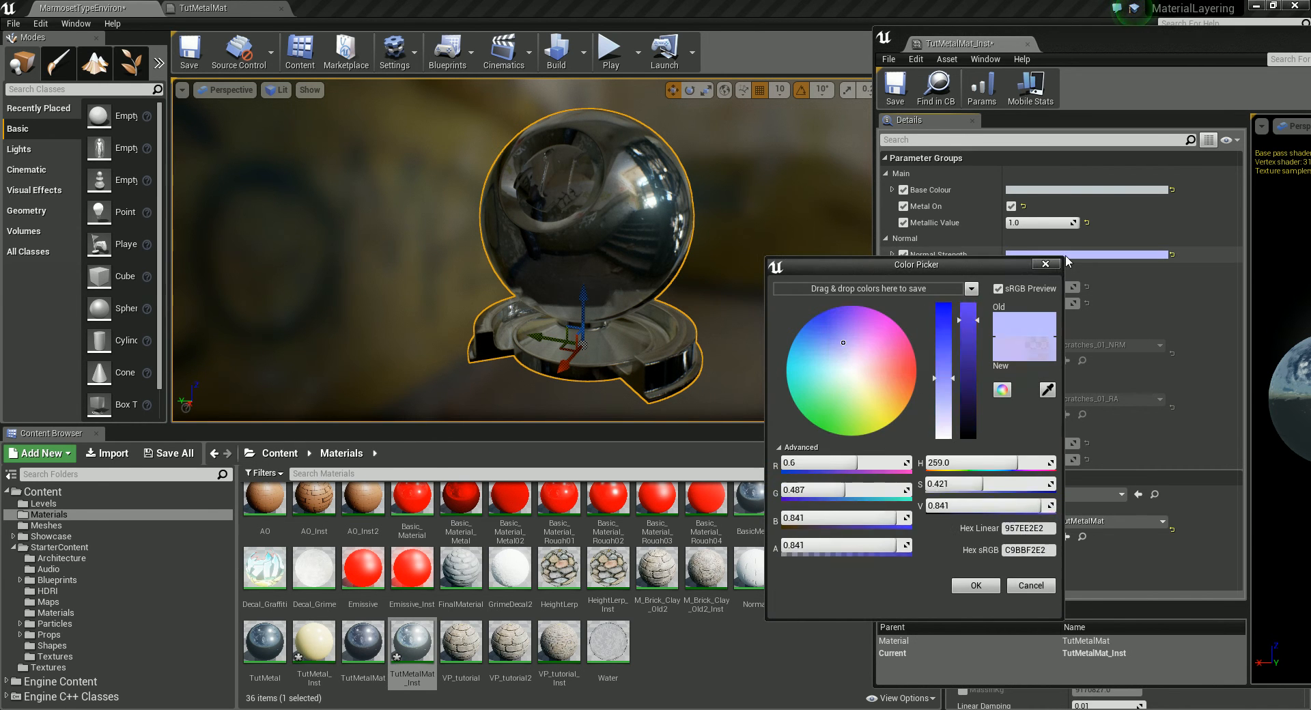
left_click_drag(842, 463, 915, 490)
scroll(585, 233, "up", 1)
scroll(585, 233, "up", 4)
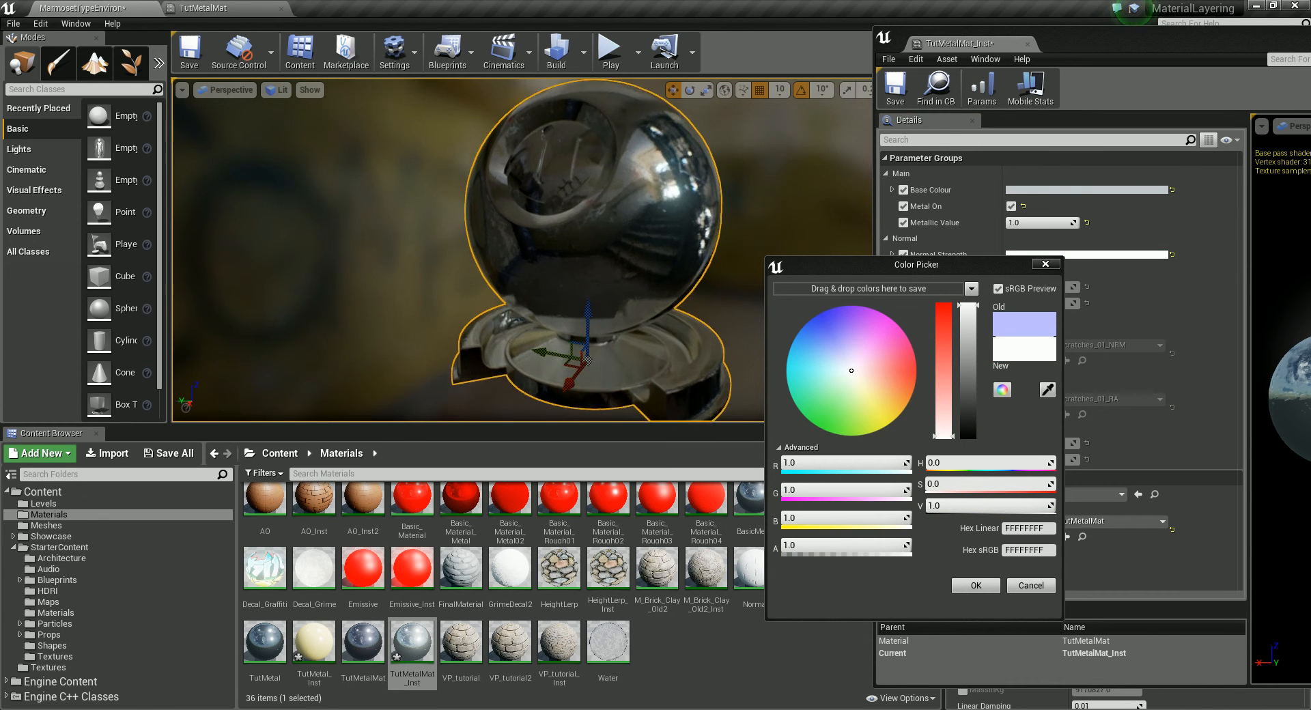
scroll(673, 233, "up", 5)
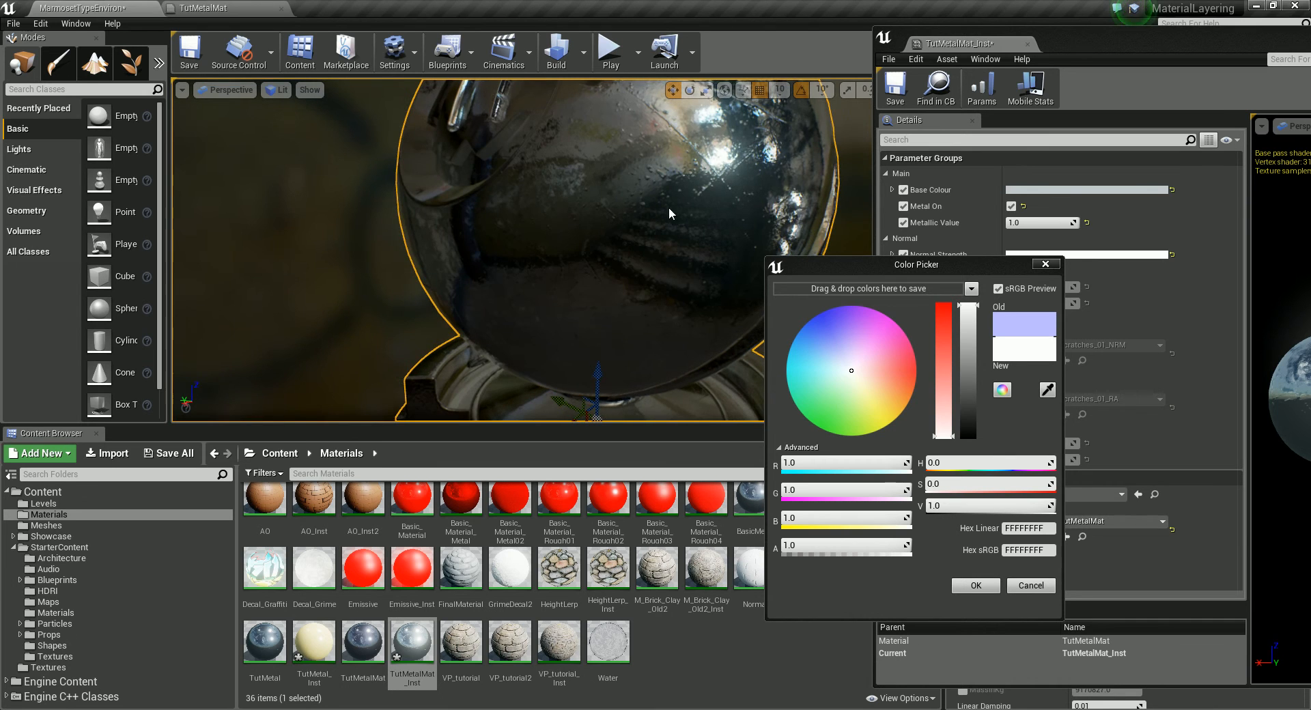
right_click_drag(672, 204, 690, 197)
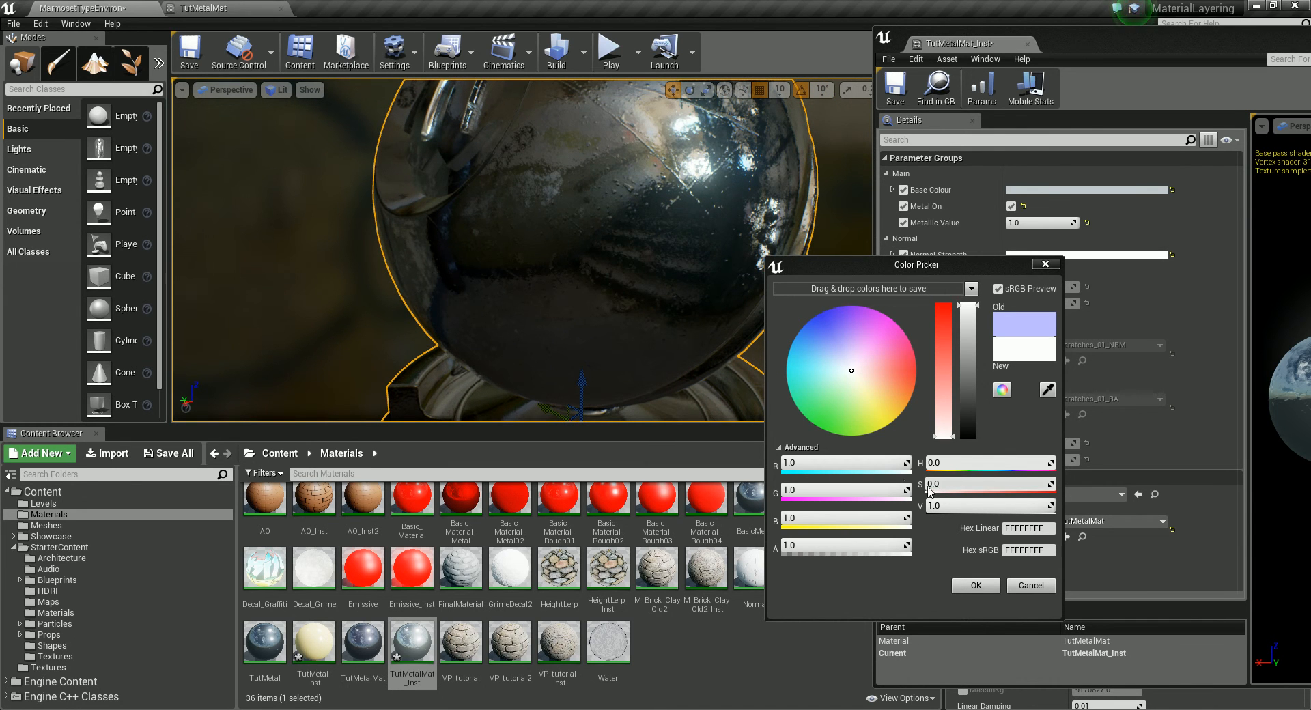
left_click_drag(906, 464, 784, 465)
left_click_drag(907, 491, 799, 463)
left_click(975, 586)
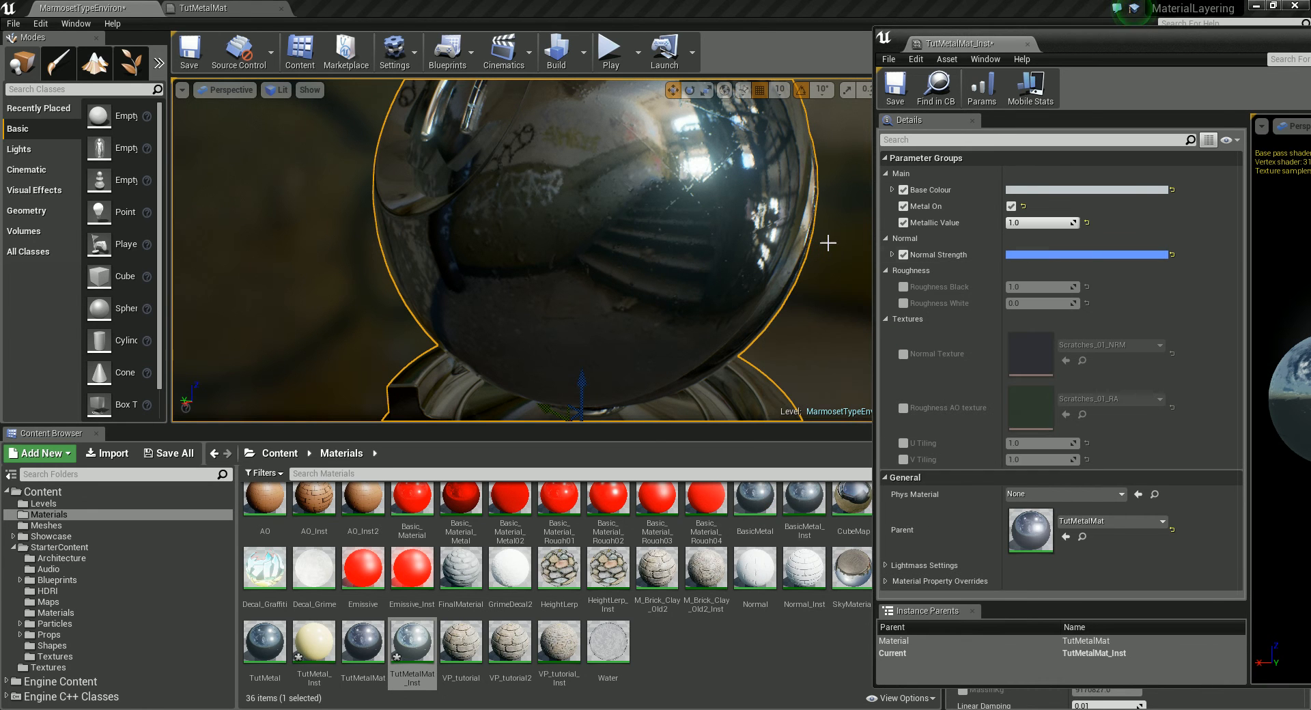
Enable the Roughness Black and Roughness White overrides, try another Roughness White value and restore it to 0.0.
left_click(903, 287)
left_click(903, 303)
left_click_drag(1041, 303, 1053, 303)
left_click(1018, 303)
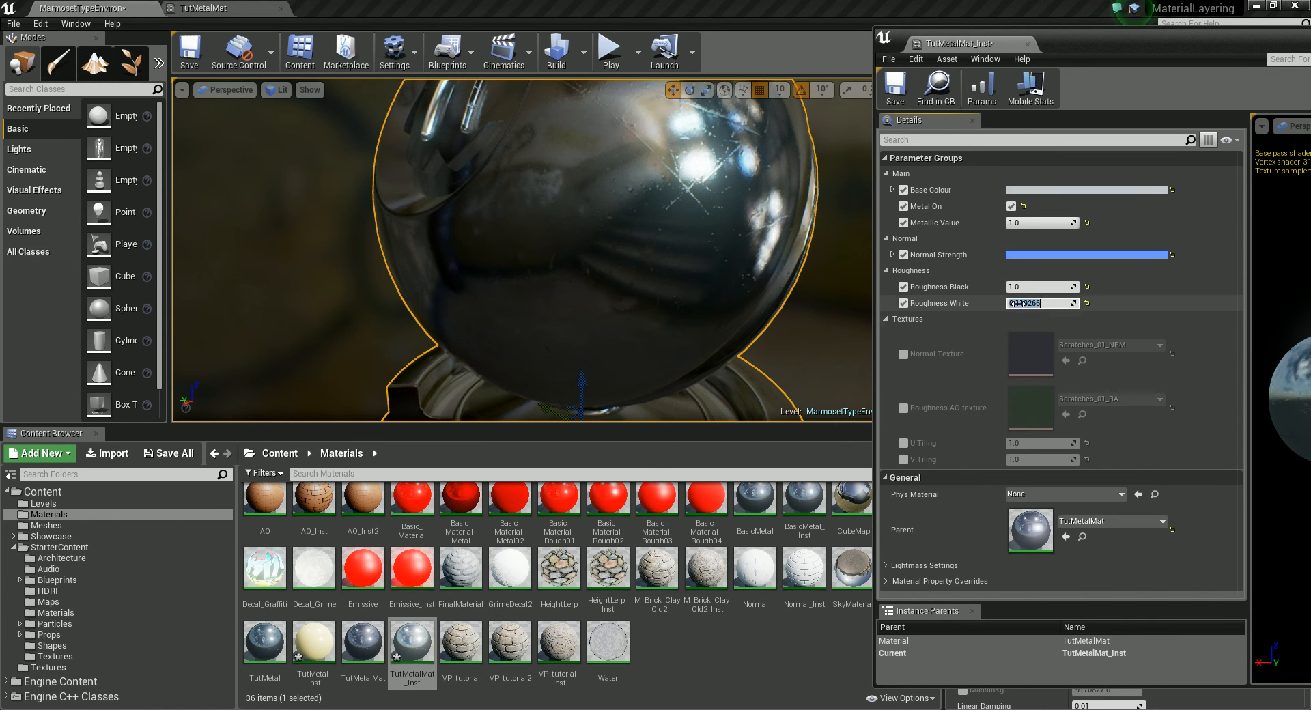
left_click(1086, 303)
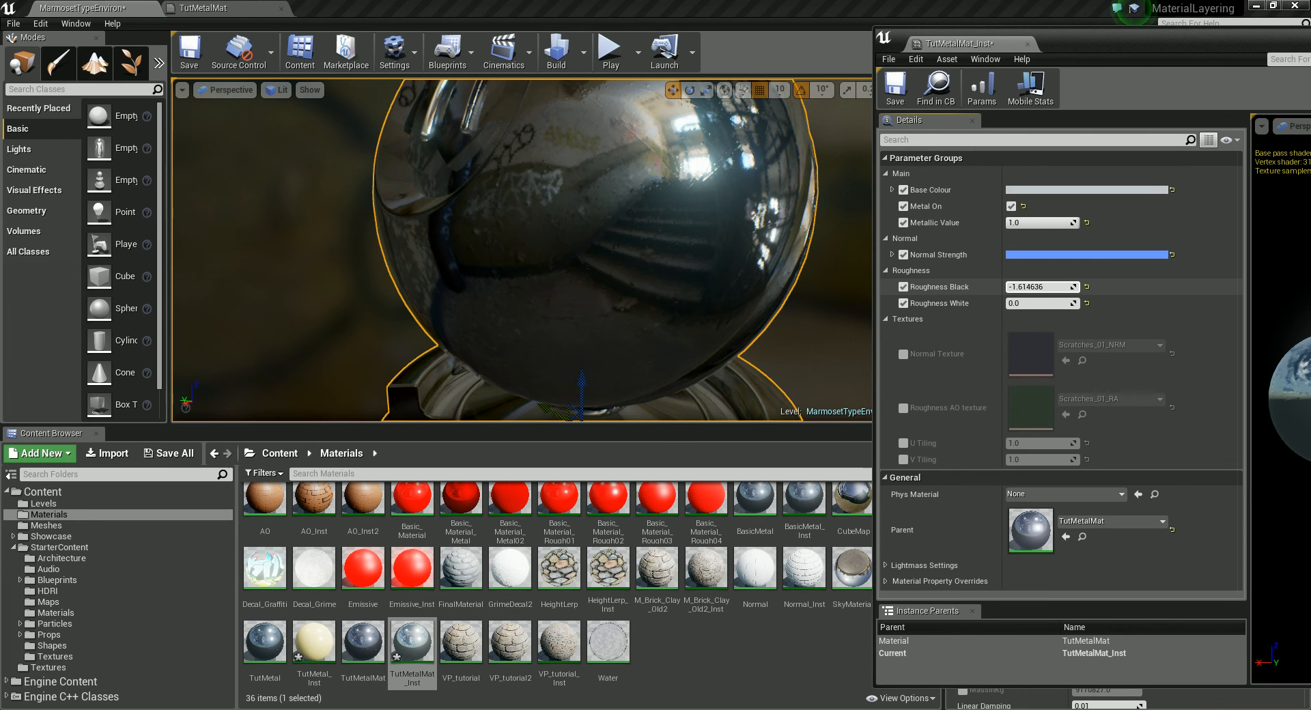
Try different Roughness Black values, including 0, and reset the parameter to 1.0.
mouse_move(1037, 290)
left_mouse_down()
mouse_move(1012, 290)
mouse_move(1048, 290)
left_mouse_up()
left_click(1037, 291)
type("0")
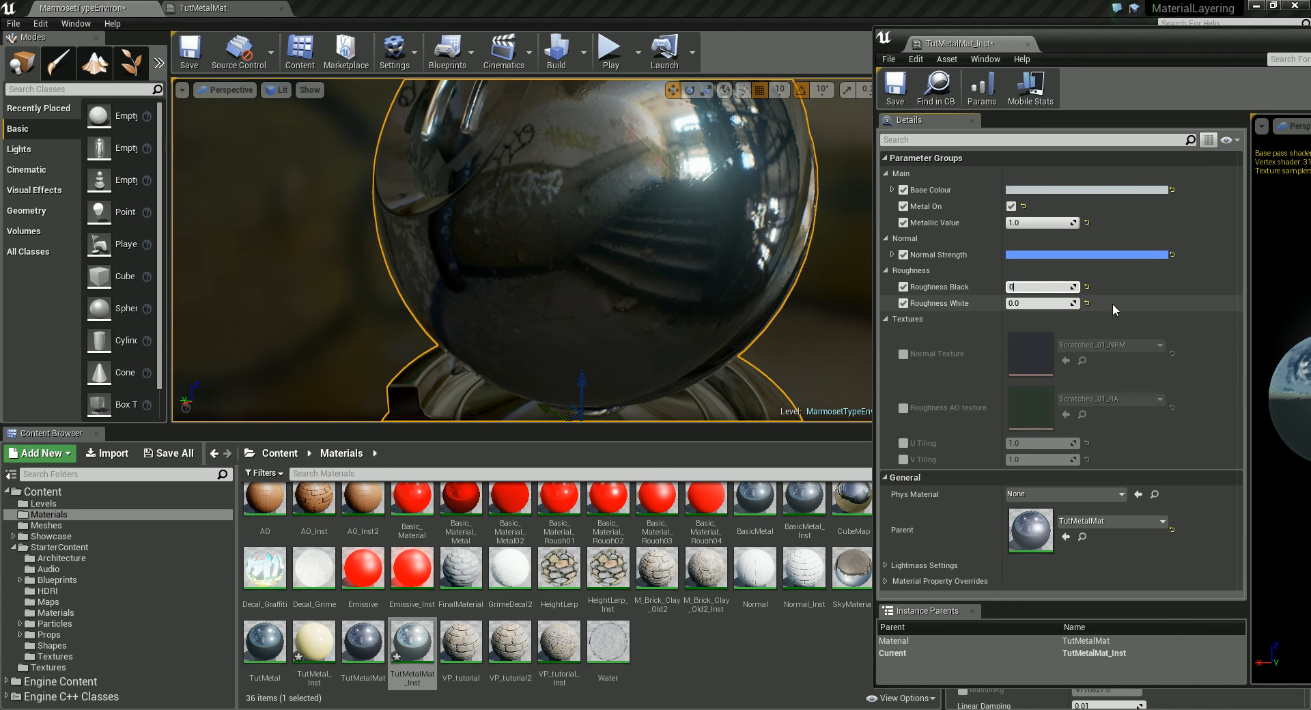
left_click(1086, 288)
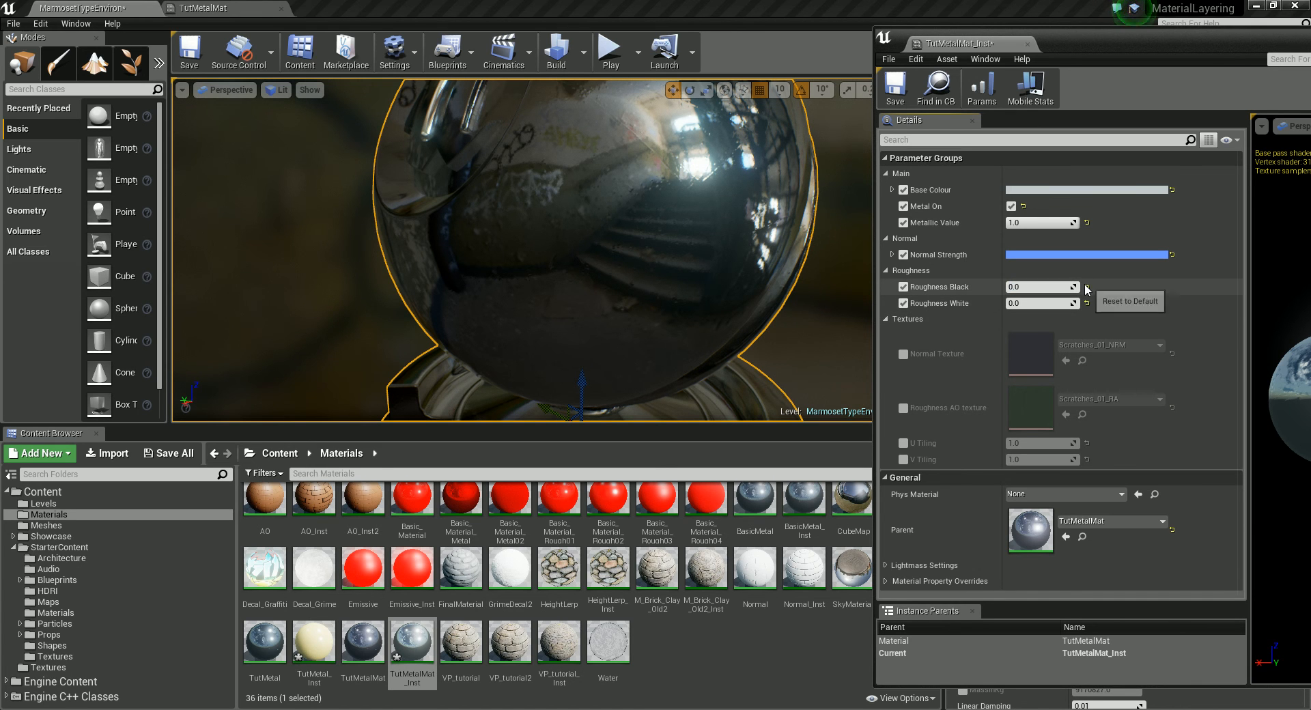
Enable the overrides for Normal Texture, Roughness AO texture, U Tiling and V Tiling in the instance.
left_click(903, 354)
left_click(903, 408)
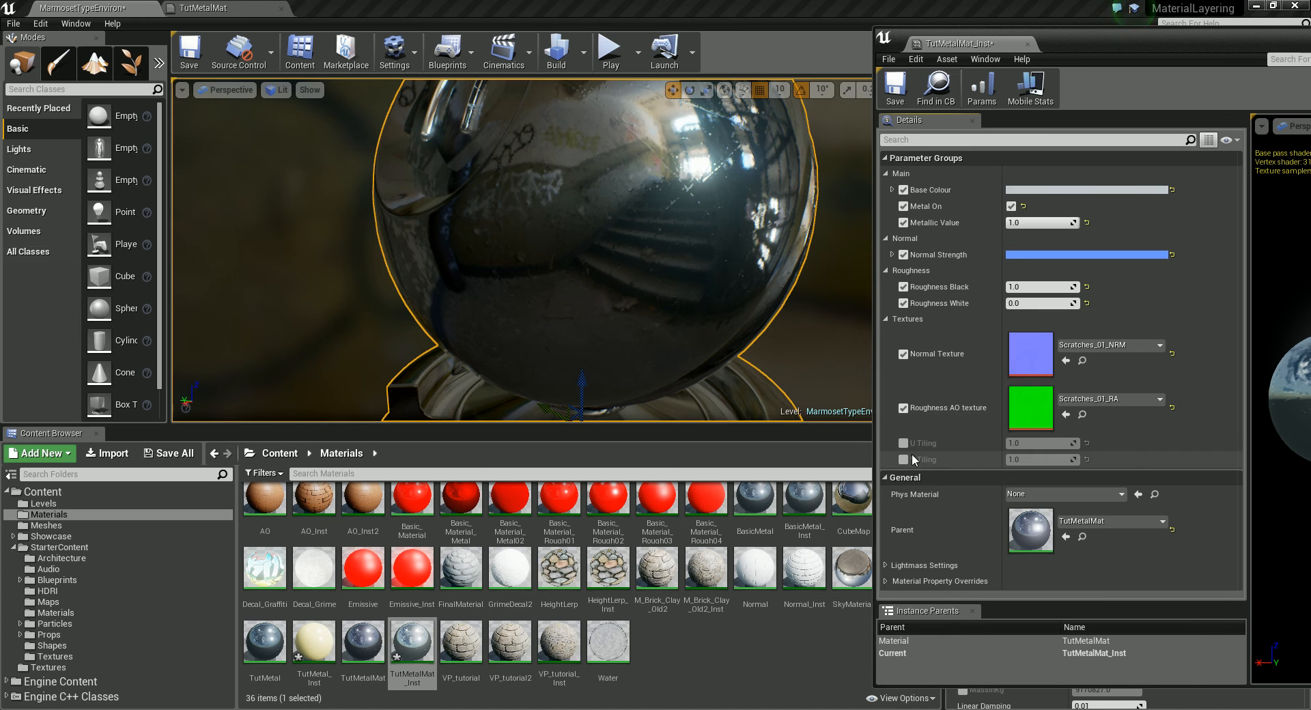
left_click(903, 443)
left_click(904, 459)
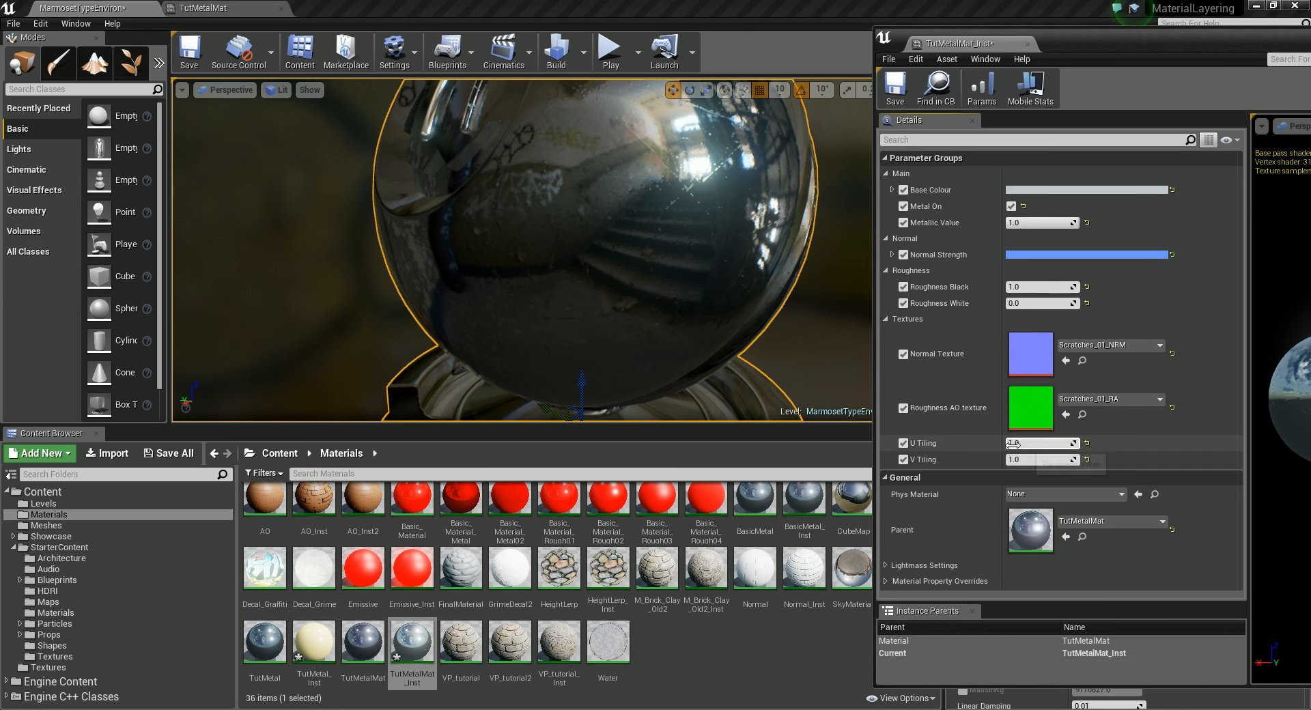
Try U Tiling at about 1.14 and V Tiling at about 1.18, and reset both to 1.0.
mouse_move(1038, 443)
left_mouse_down()
mouse_move(1072, 443)
mouse_move(1055, 459)
left_mouse_up()
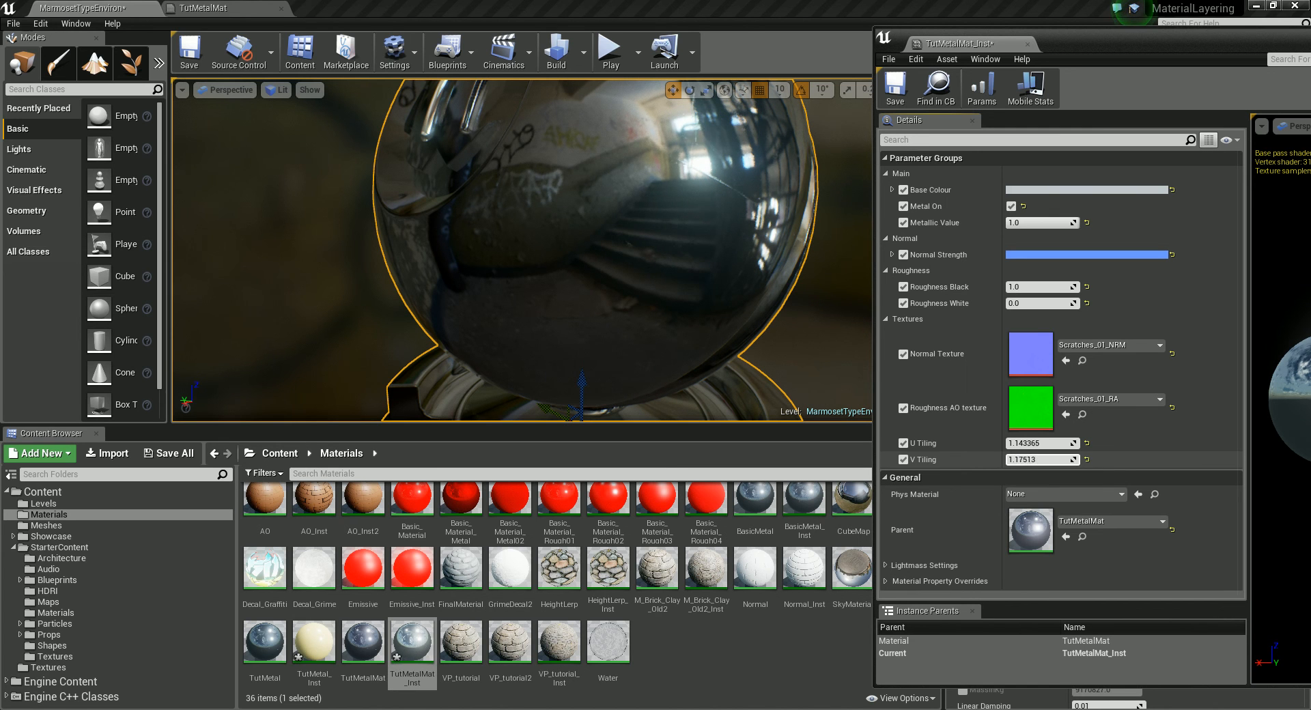
left_click(1086, 443)
left_click(1086, 459)
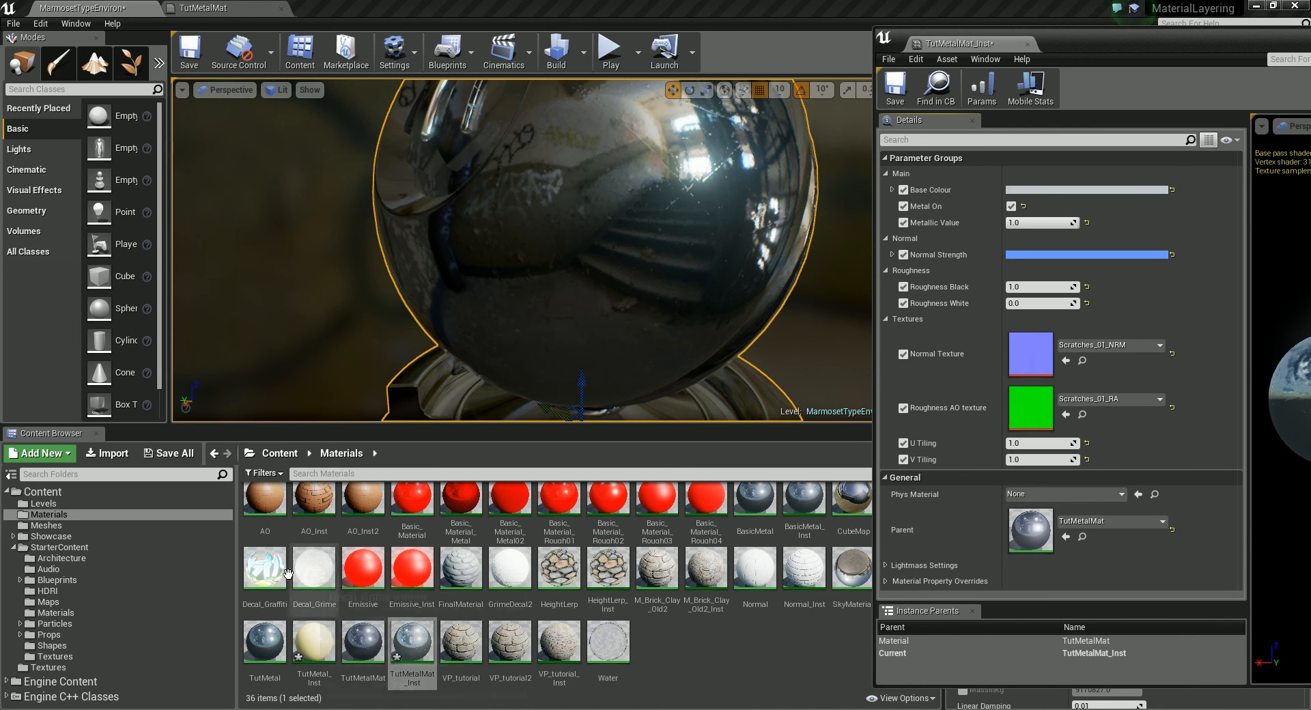
From the Textures folder, assign Scratches_02_NRM as the Normal Texture and Scratches_02_RA as the Roughness AO texture.
left_click(68, 667)
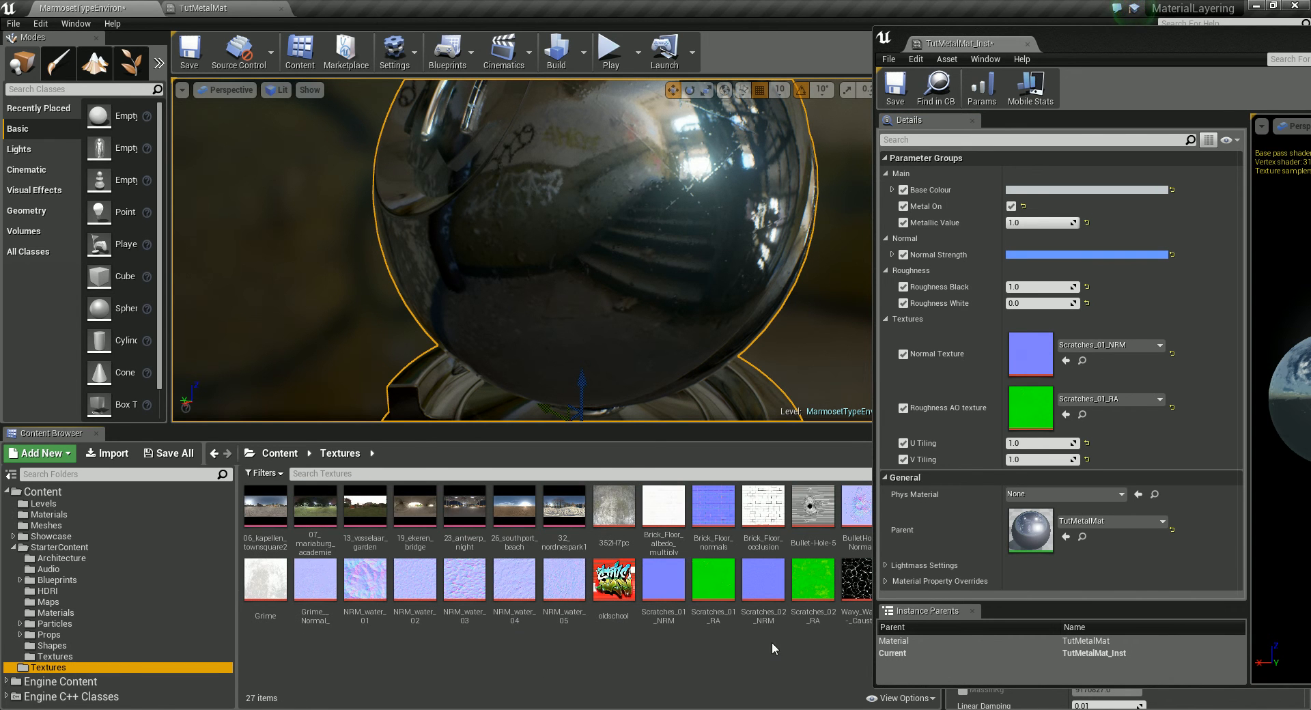
left_click_drag(777, 617, 1031, 355)
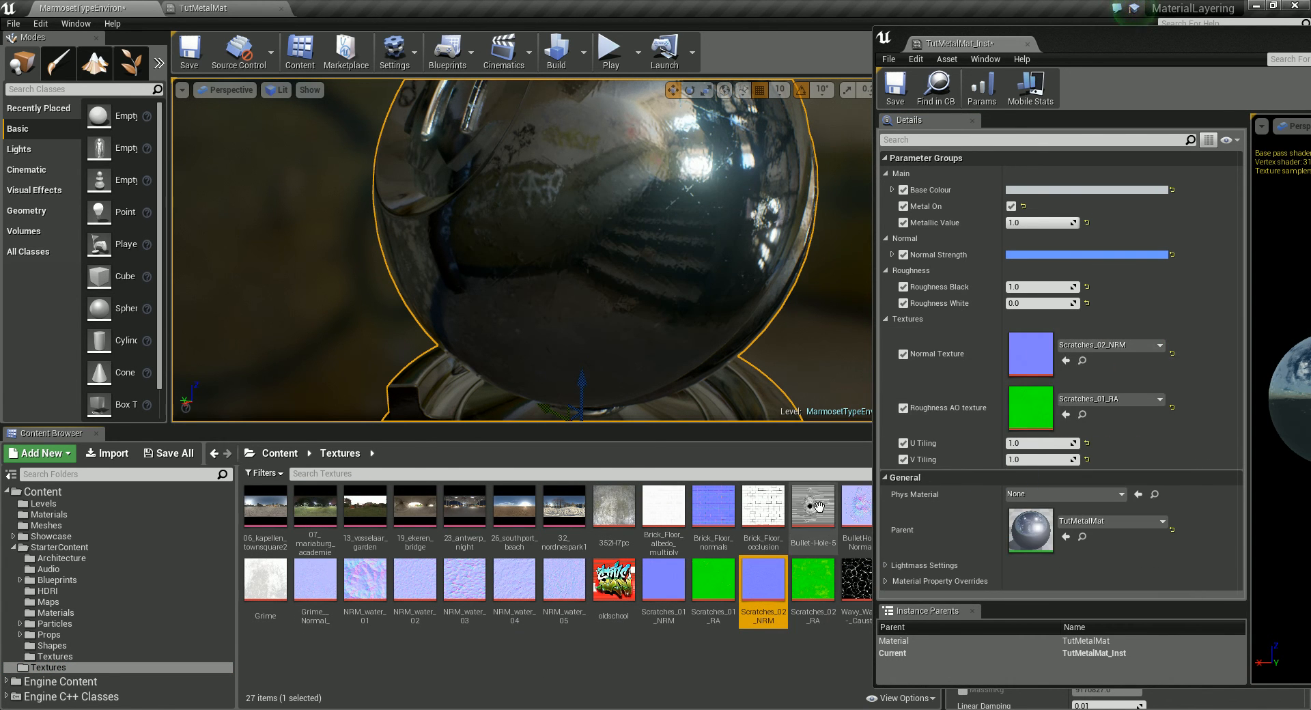
left_click_drag(819, 587, 1029, 412)
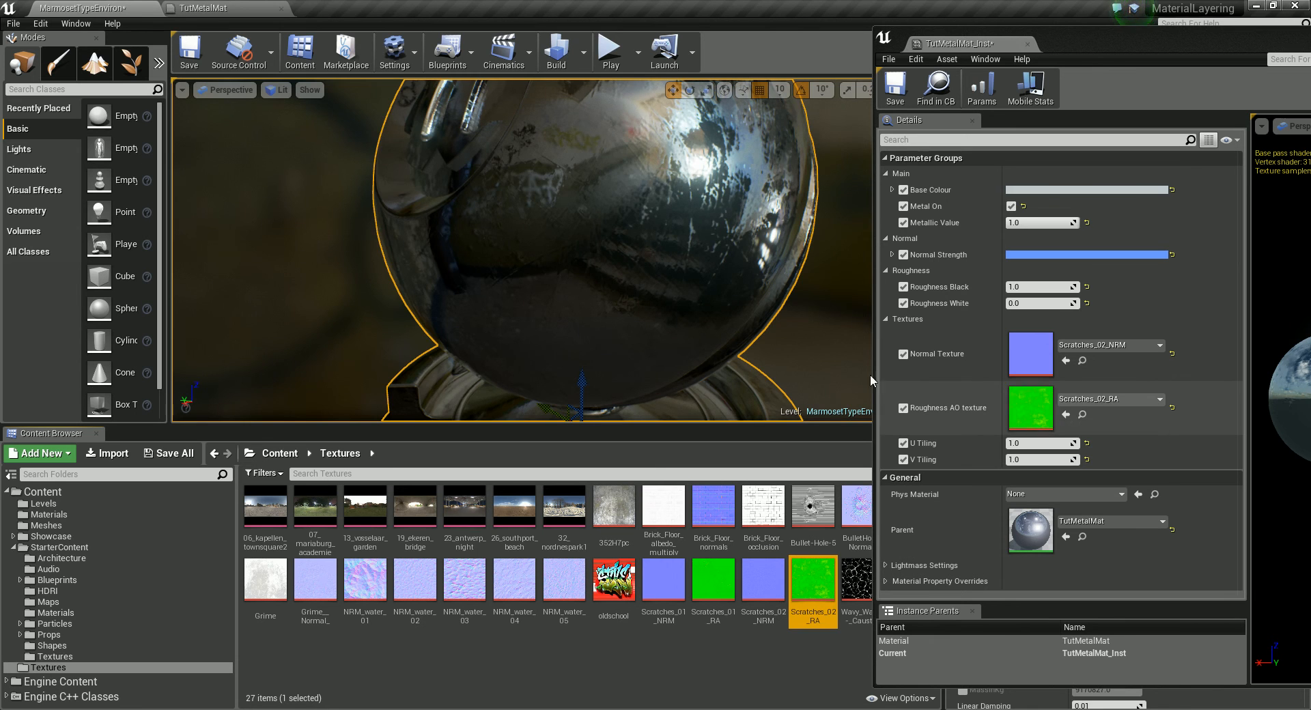
left_click_drag(587, 245, 317, 245, "alt")
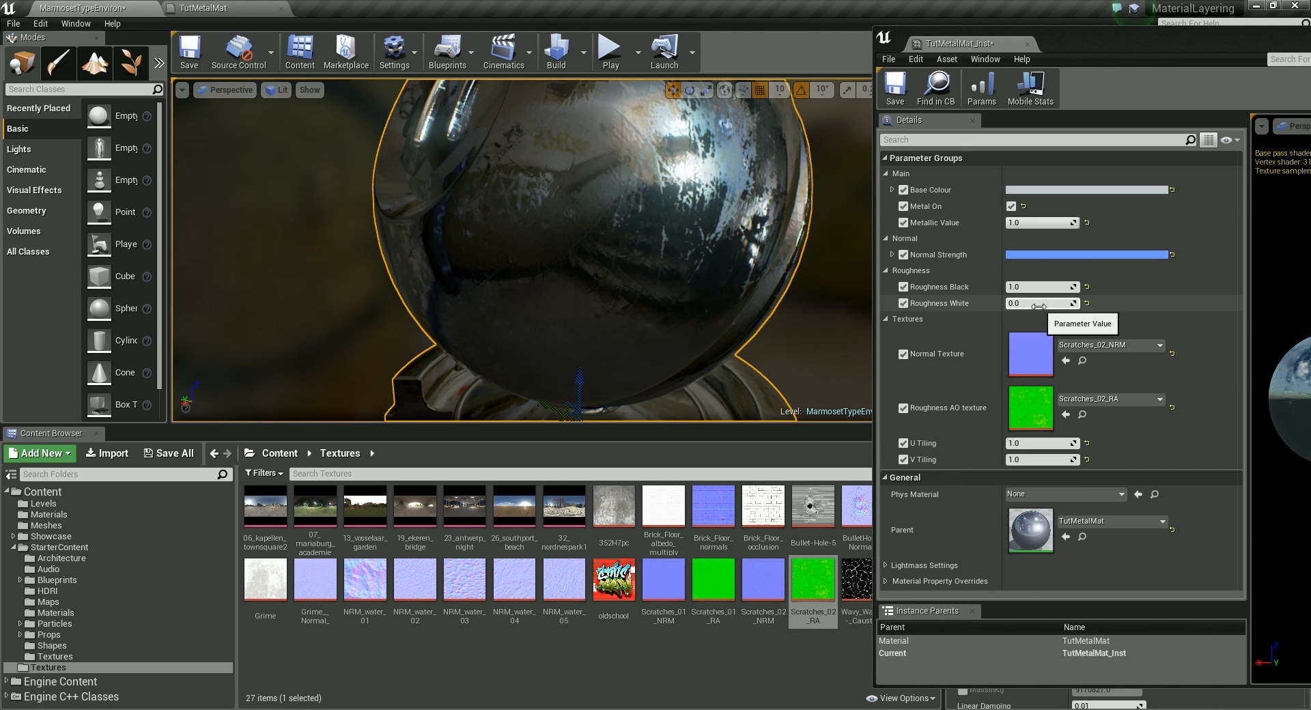
Set the instance's Metallic Value to 0 and turn Metal On off to expose Scratch Colour.
left_click(1037, 223)
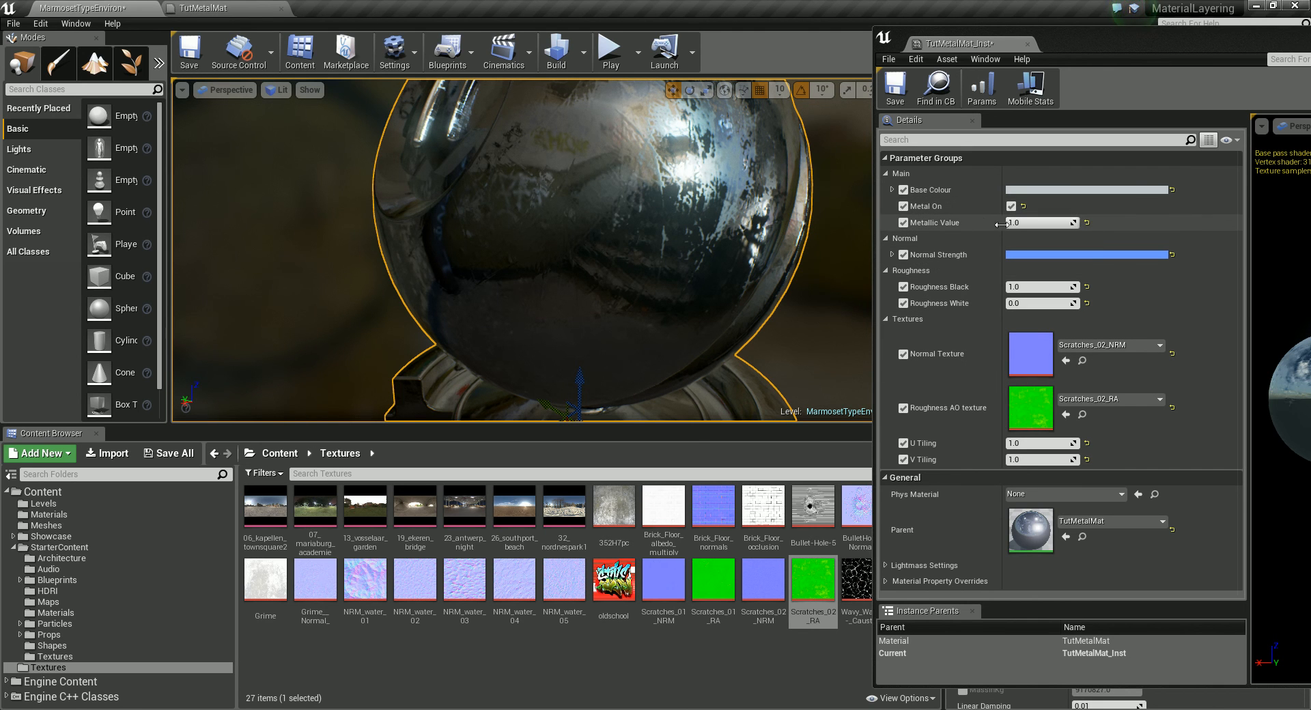
type("0")
key("Return")
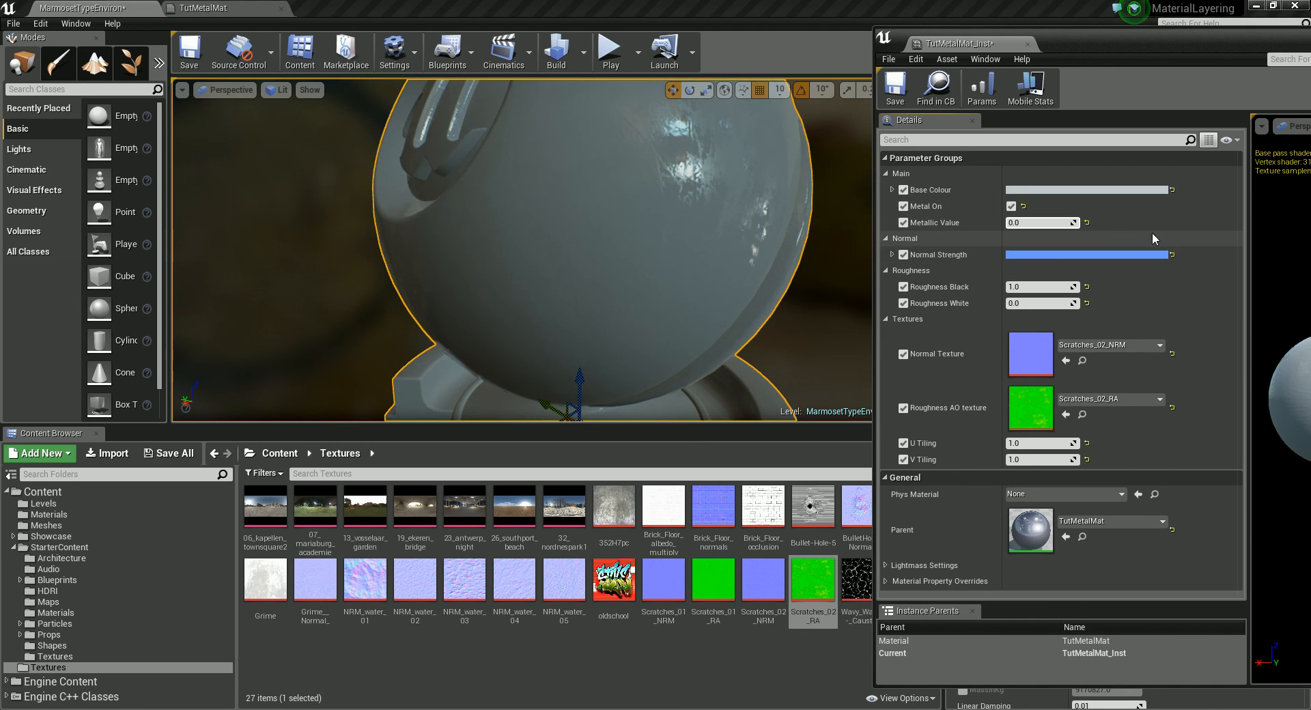
left_click(1011, 206)
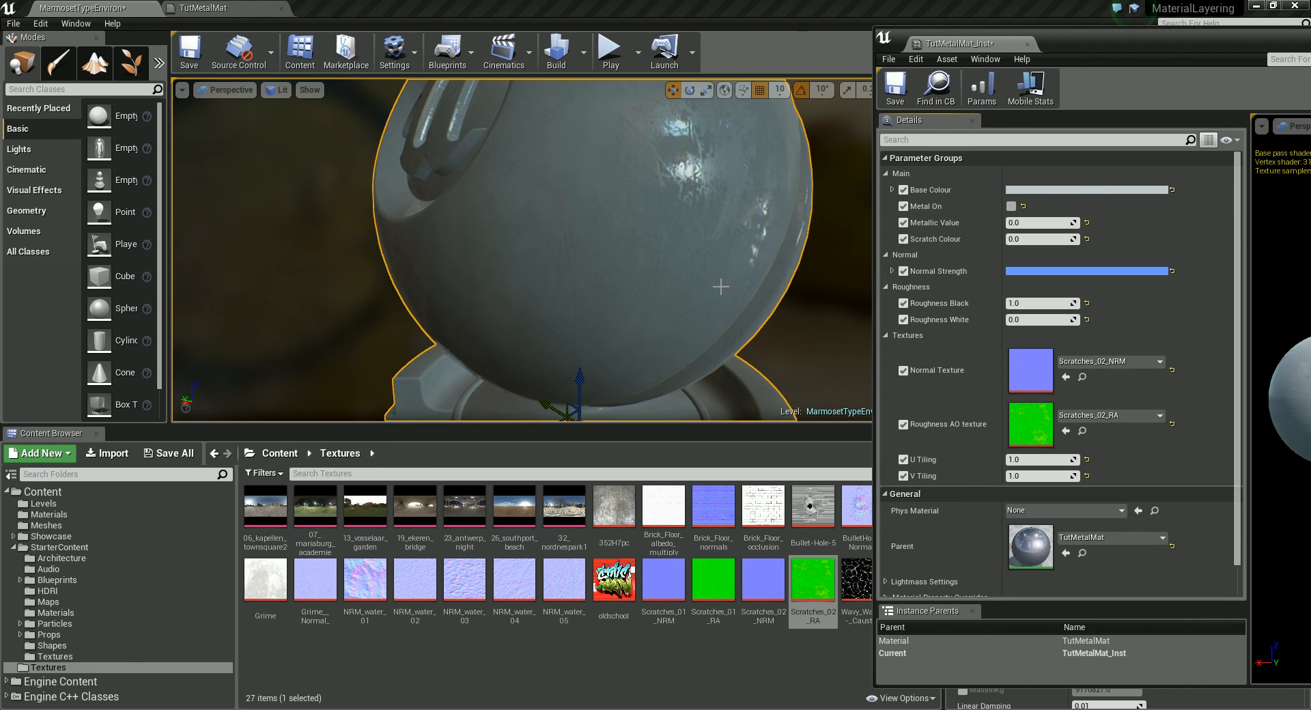
scroll(743, 281, "up", 3)
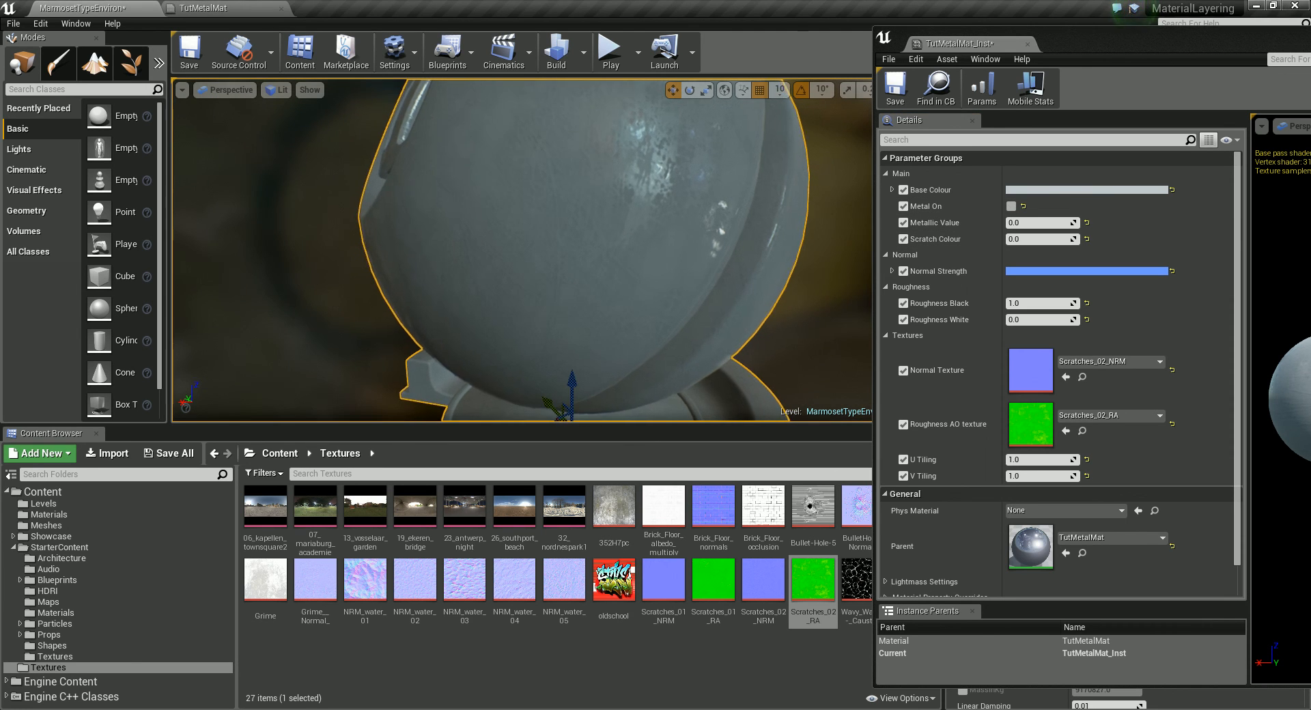
Raise Scratch Colour to about 2.161, lower Roughness Black to about 0.505, and inspect the scratches on the preview mesh.
left_click_drag(1038, 239, 1106, 240)
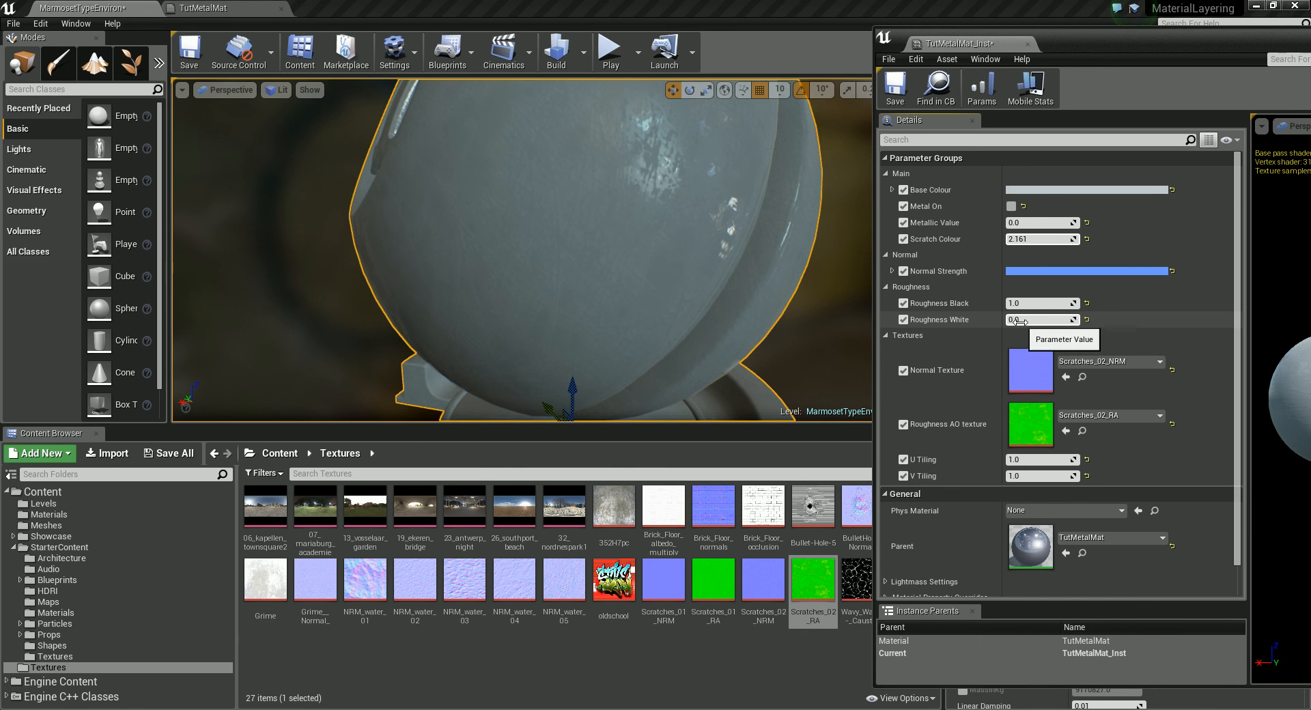
left_click_drag(1017, 307, 973, 307)
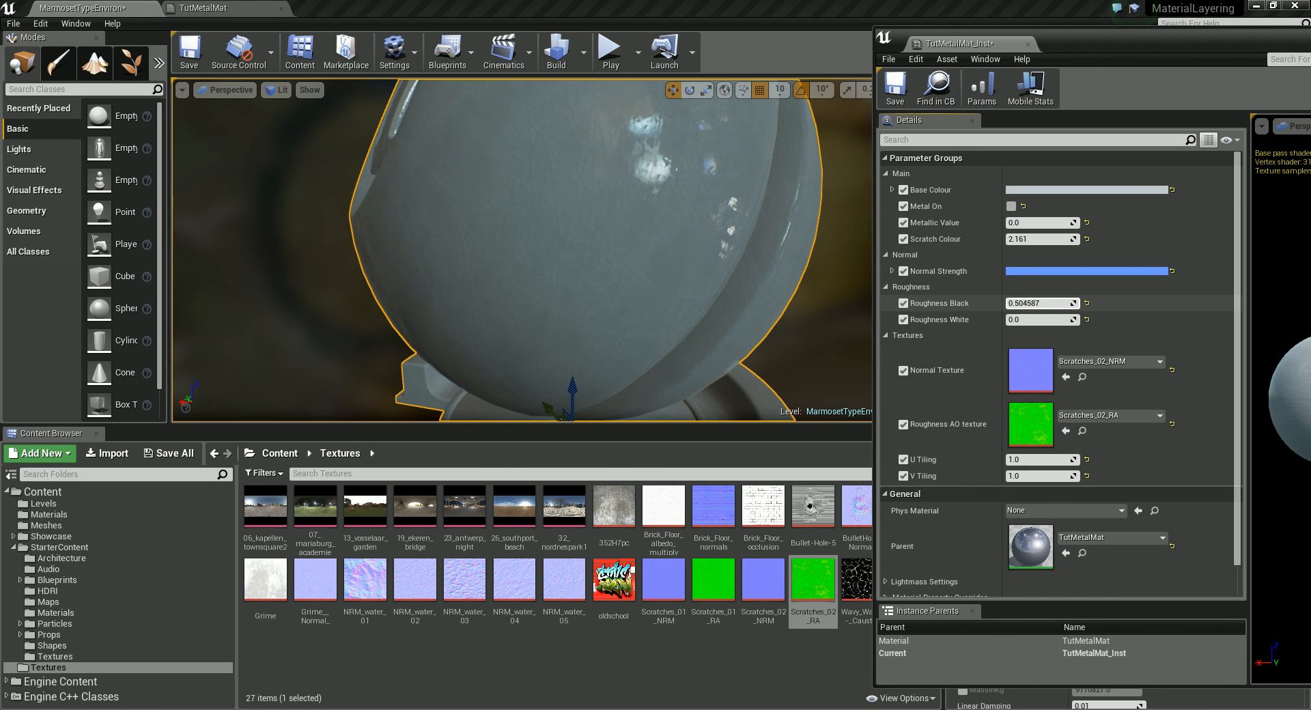
left_click_drag(683, 274, 498, 218, "alt")
scroll(726, 374, "down", 6)
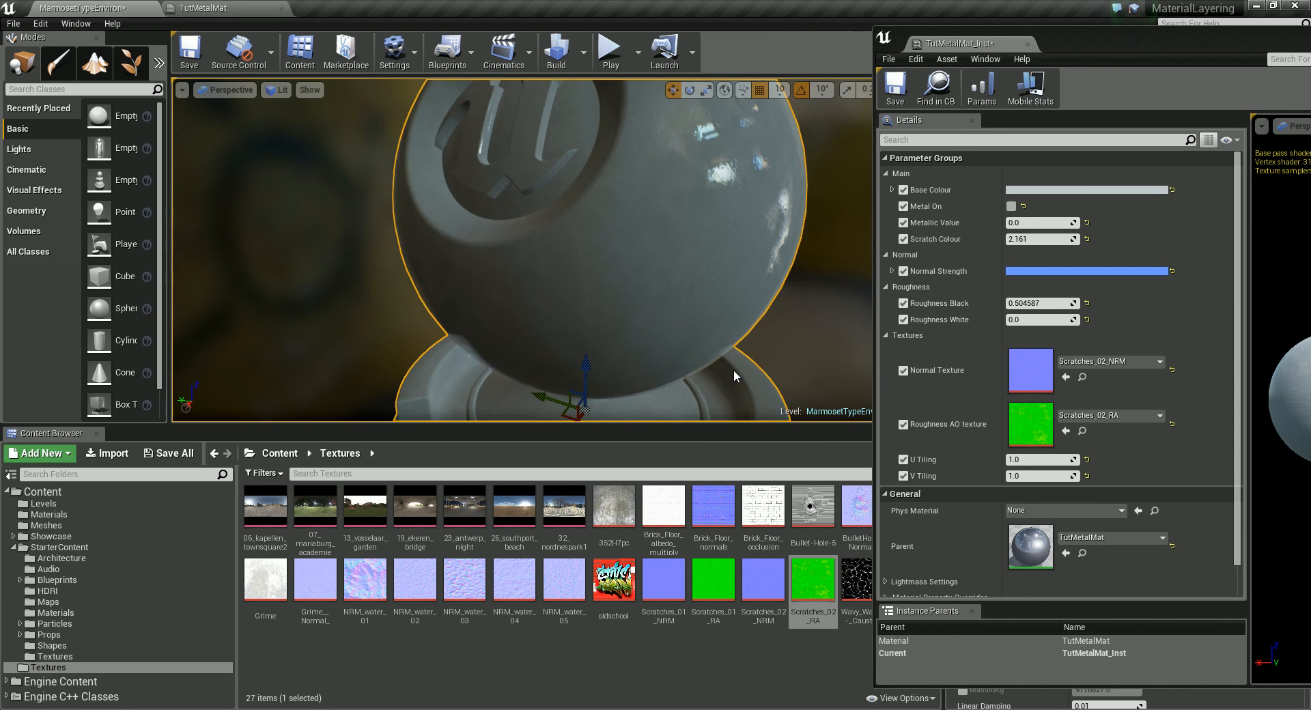
left_click_drag(670, 323, 717, 322, "alt")
Shift the instance editor slightly and review the whole node graph of the parent material TutMetalMat.
left_click_drag(1075, 40, 1062, 39)
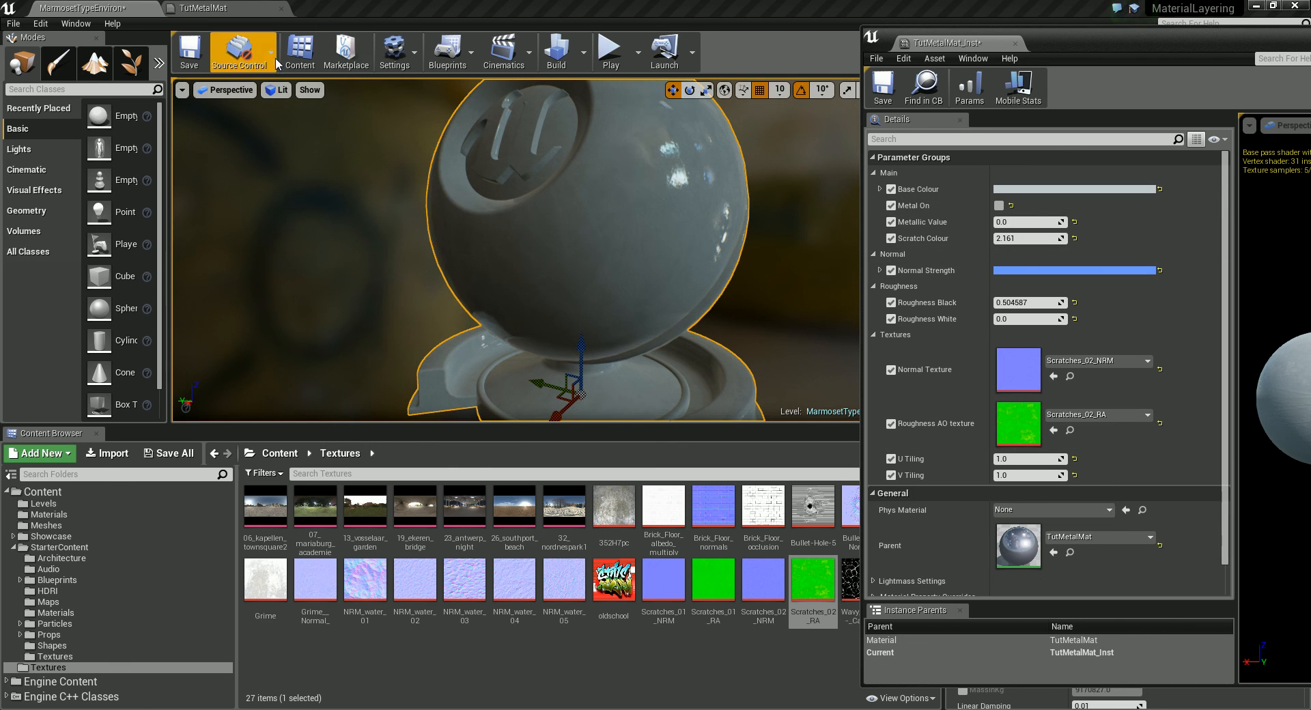
left_click(218, 8)
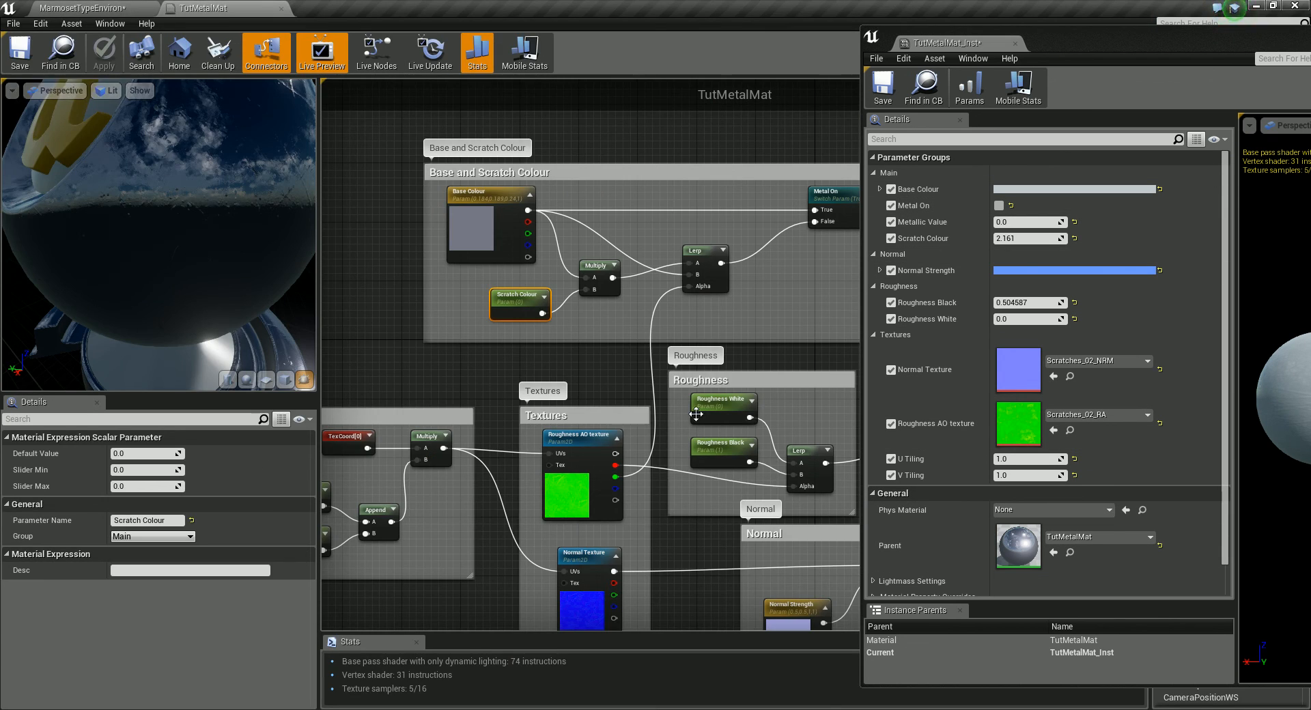
scroll(564, 379, "down", 3)
scroll(570, 375, "up", 1)
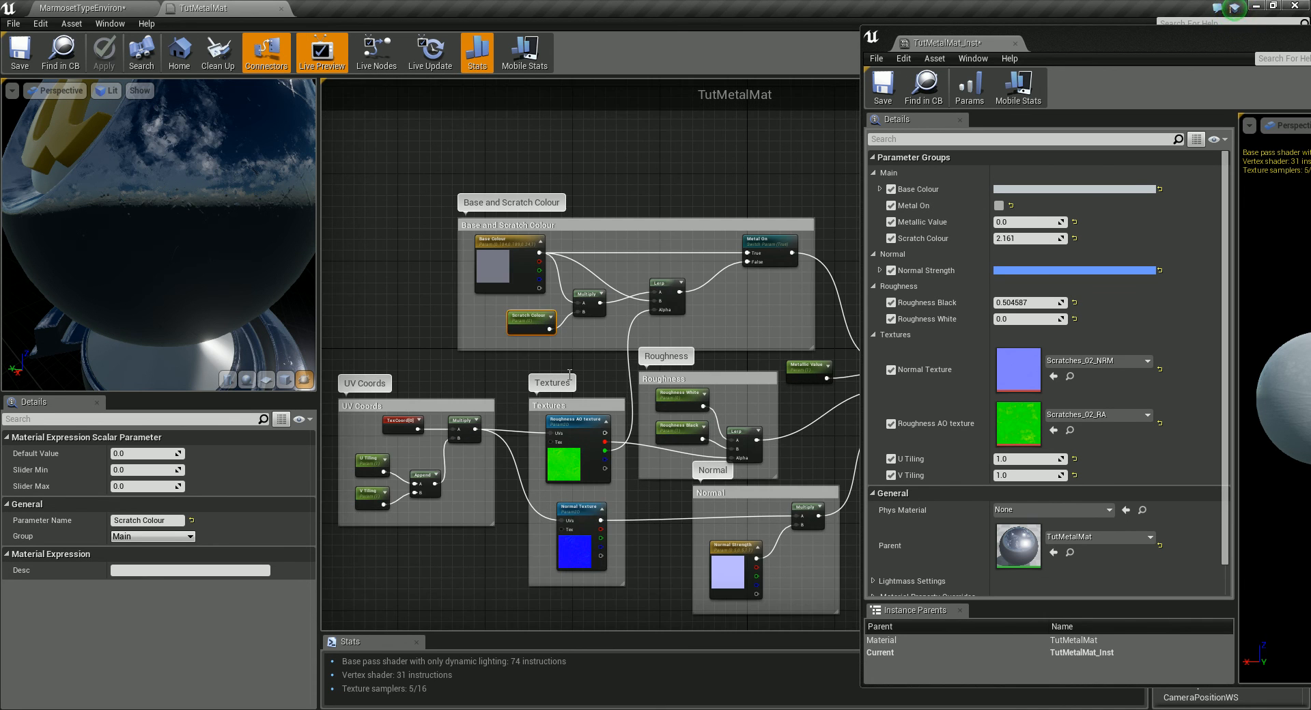
scroll(570, 374, "down", 1)
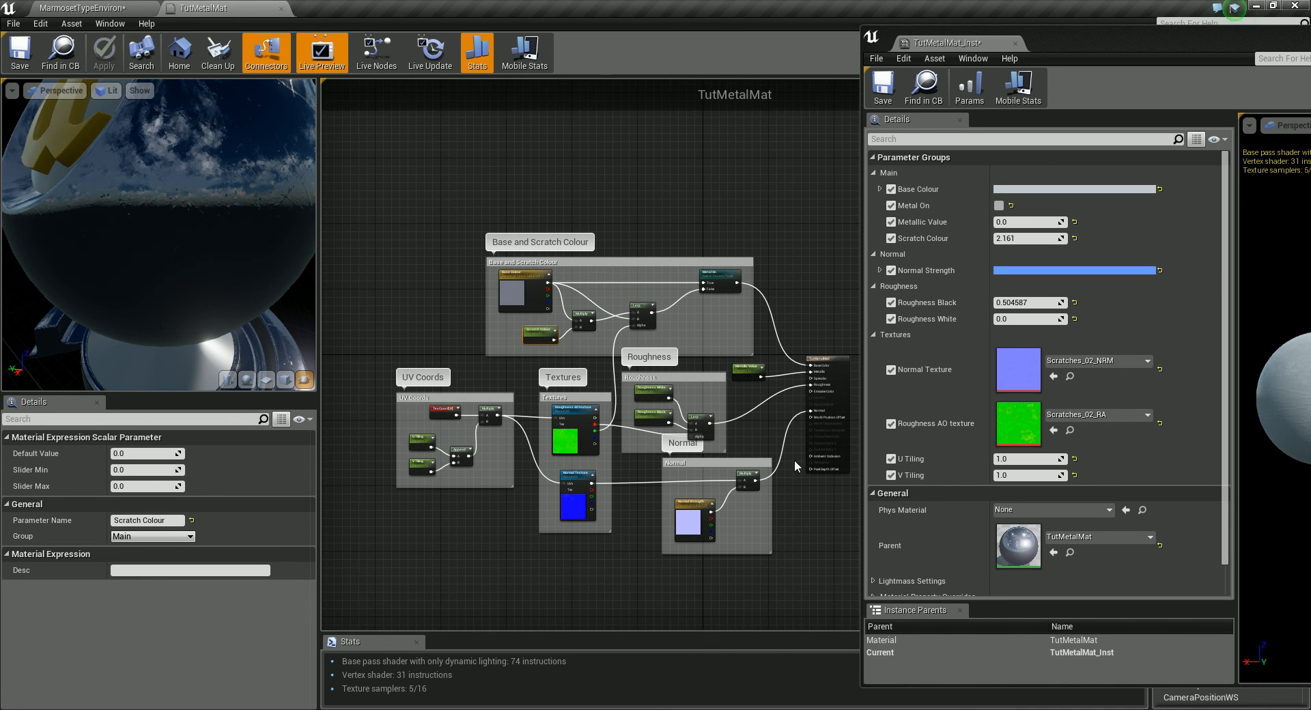